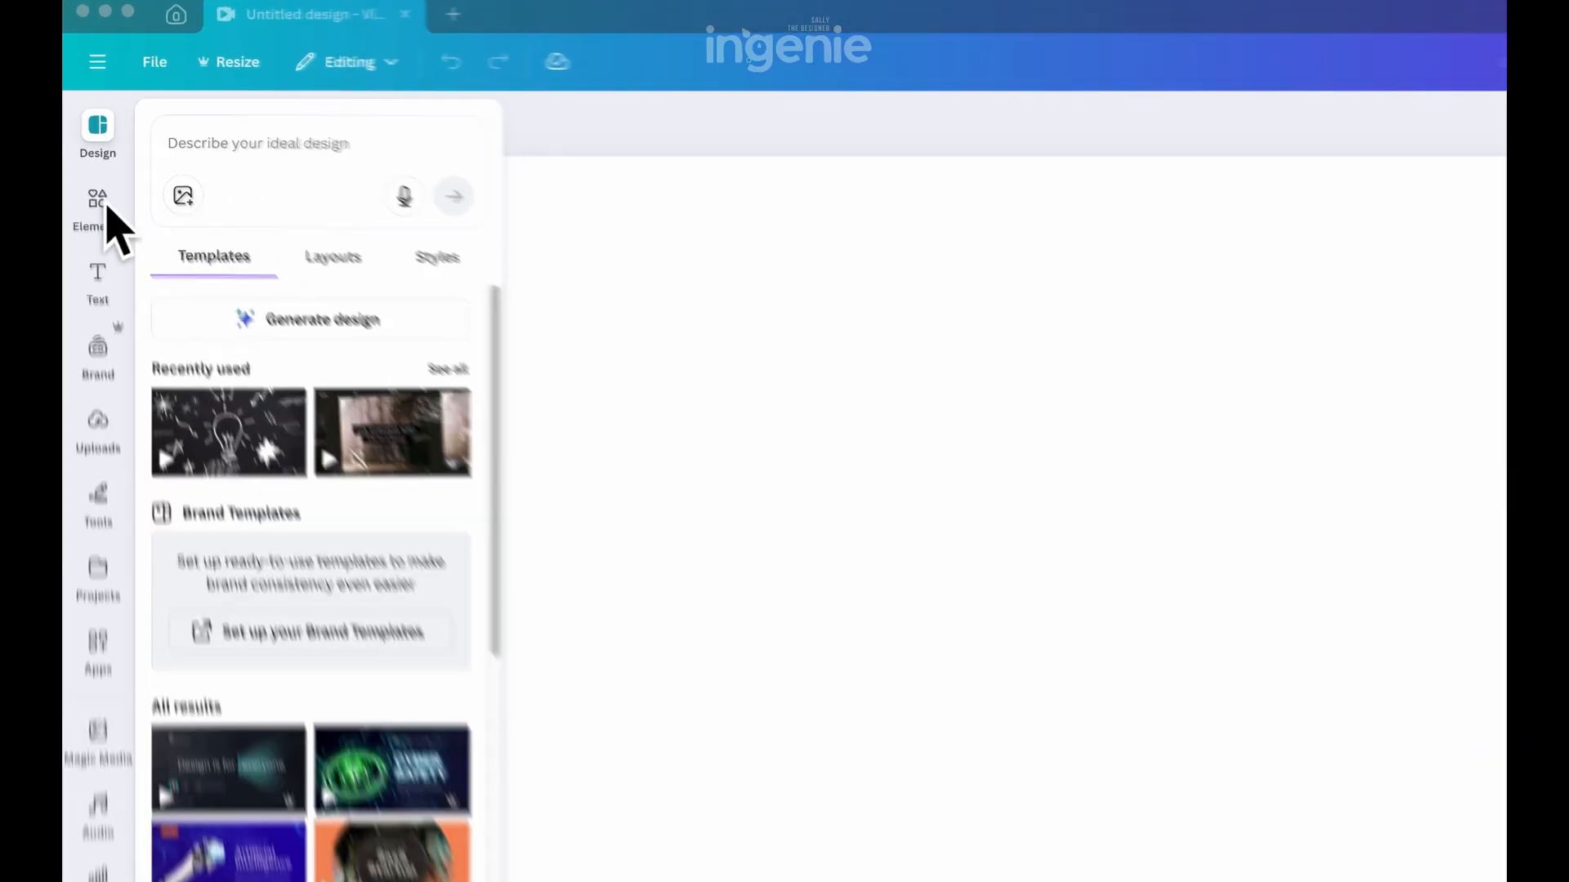
Search the stock photos for "black background"
left_click(88, 153)
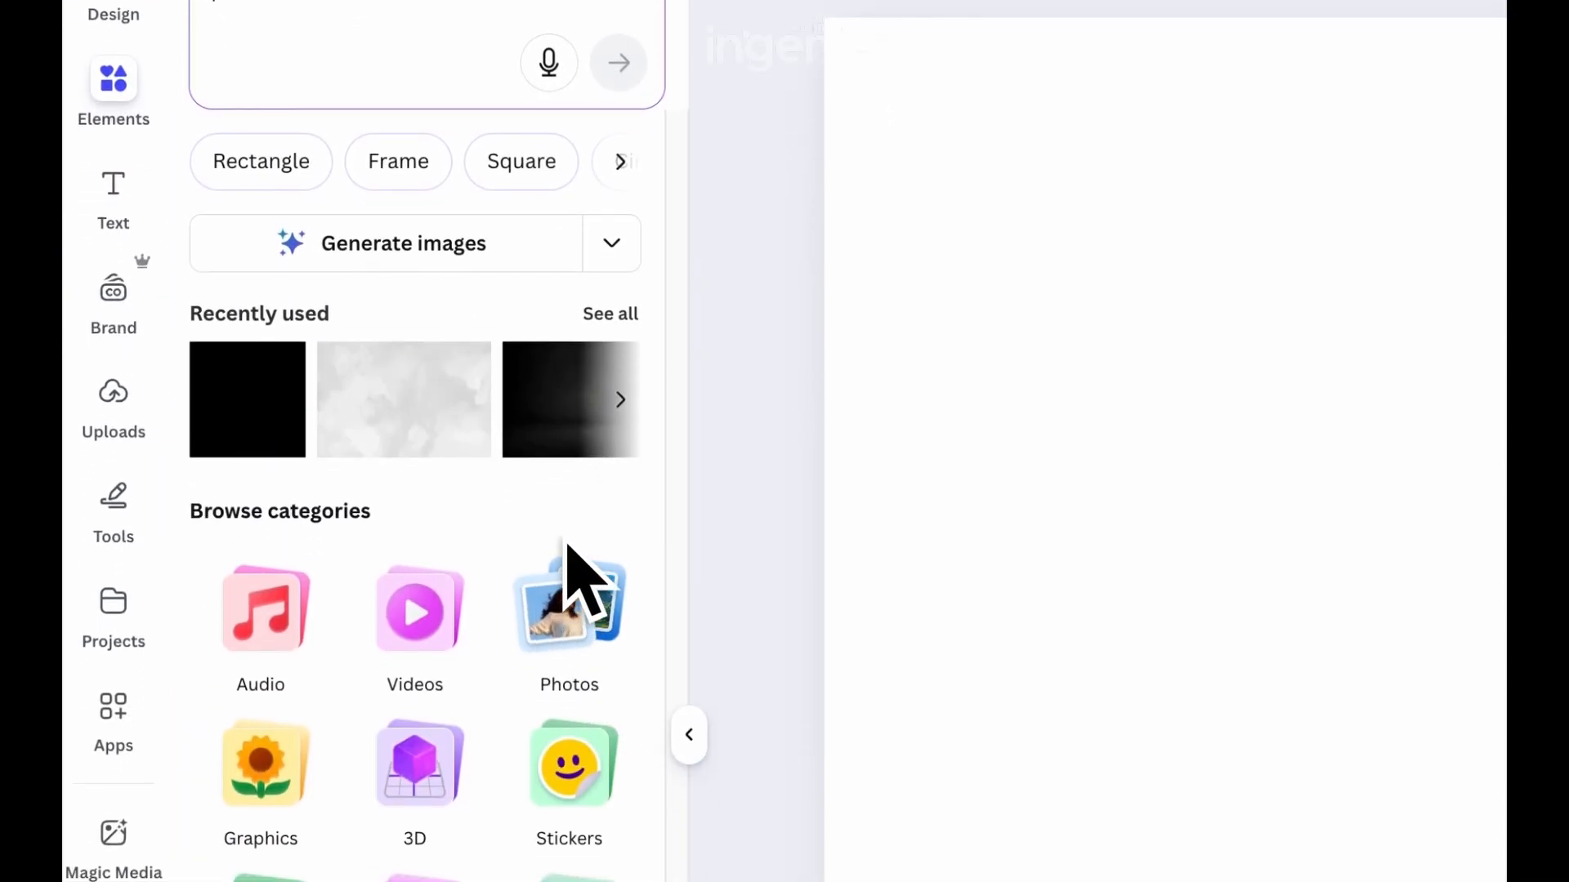
left_click(611, 646)
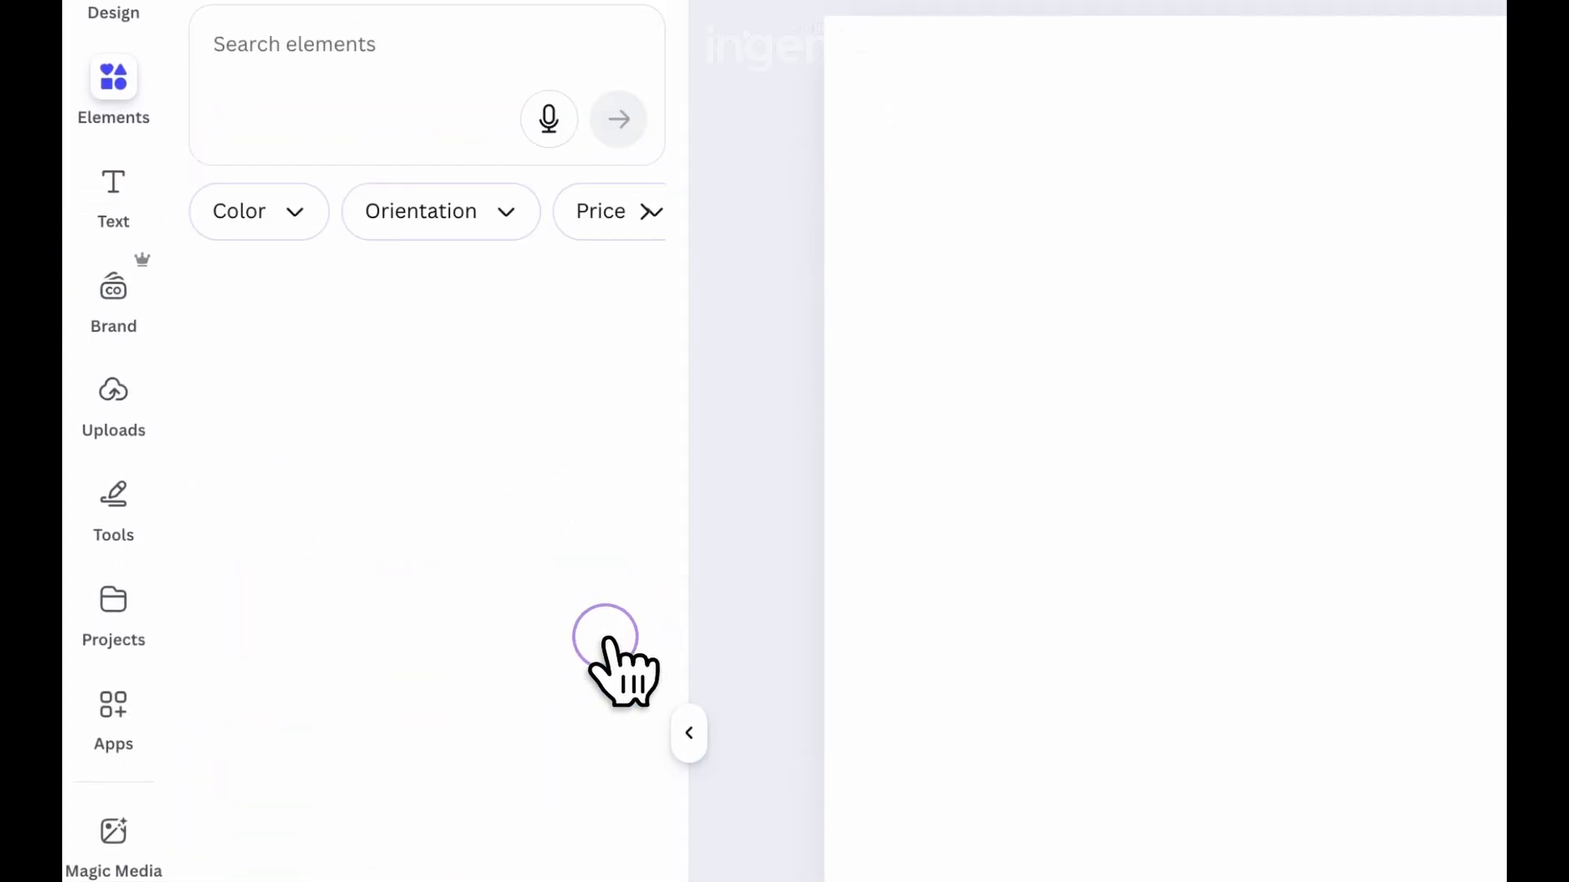
left_click(345, 51)
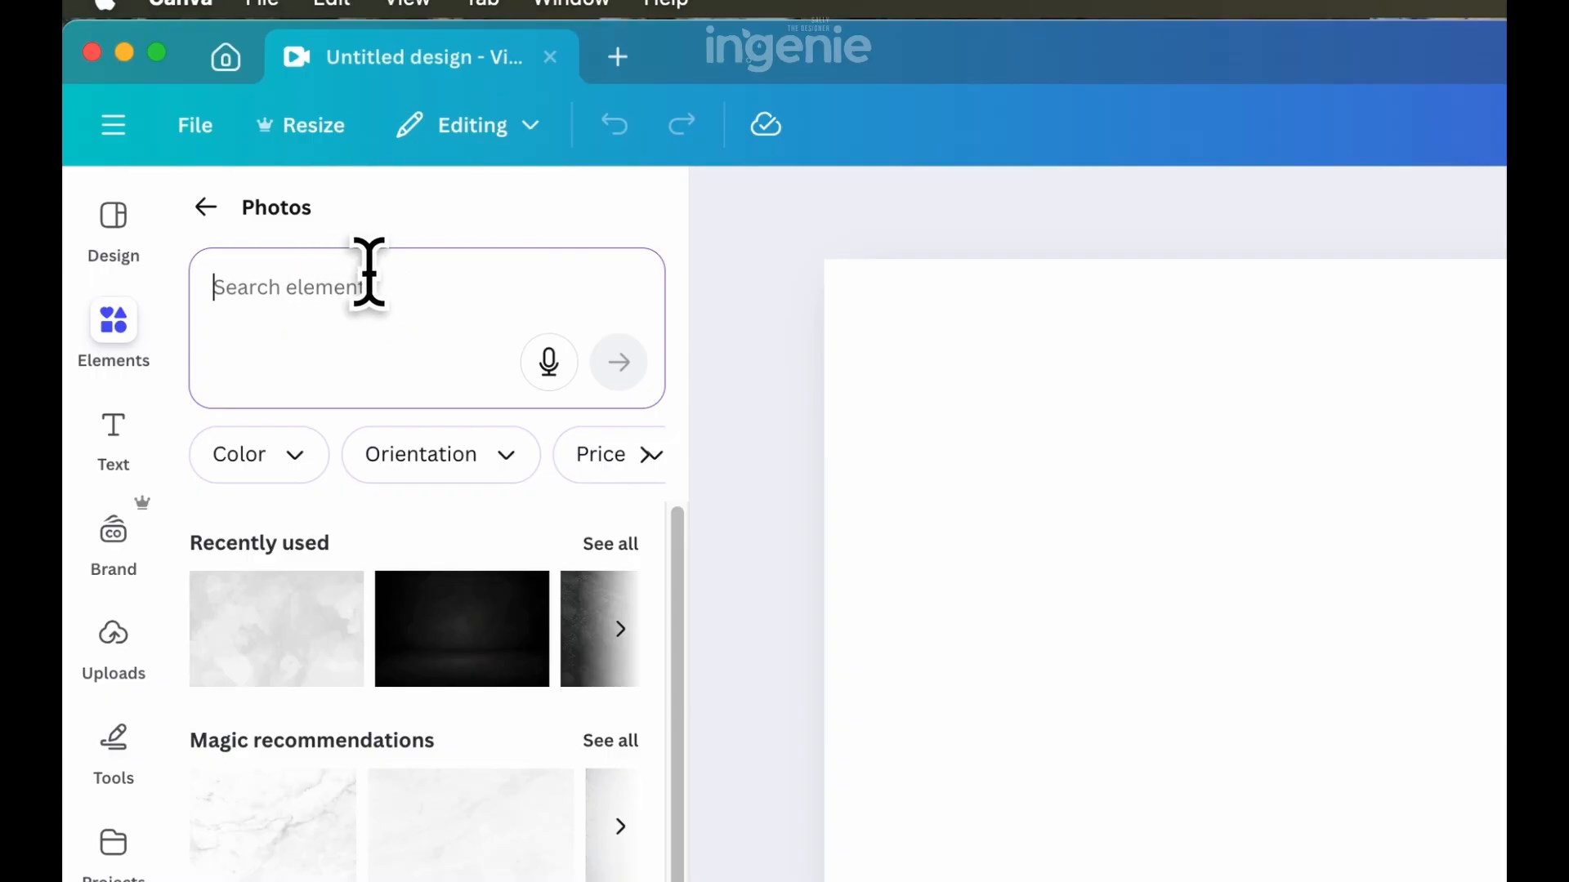
type("black ")
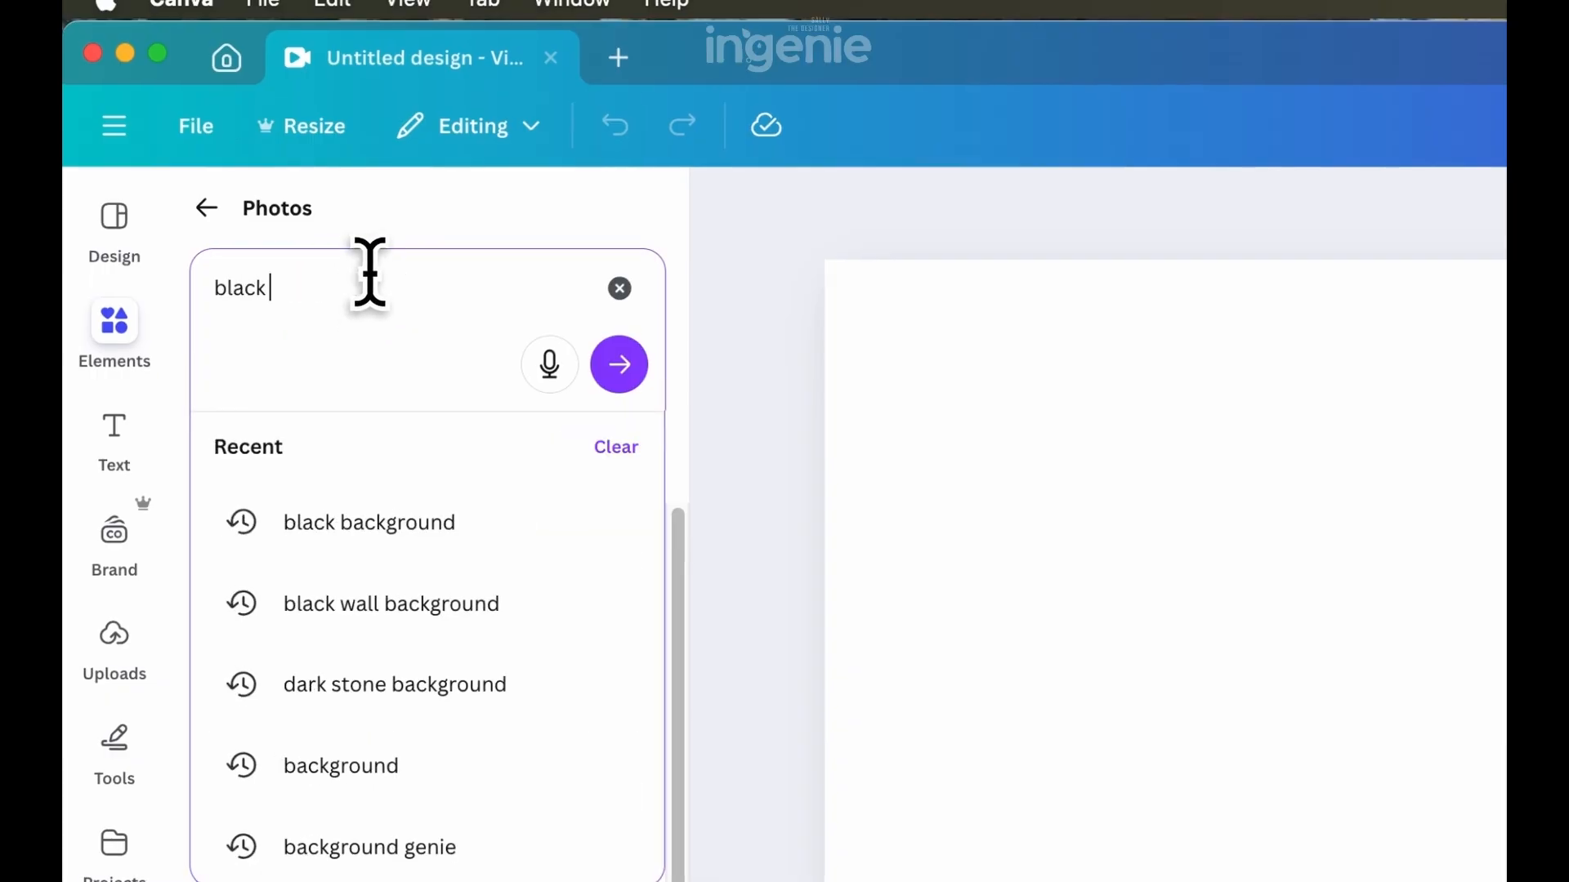
type("background")
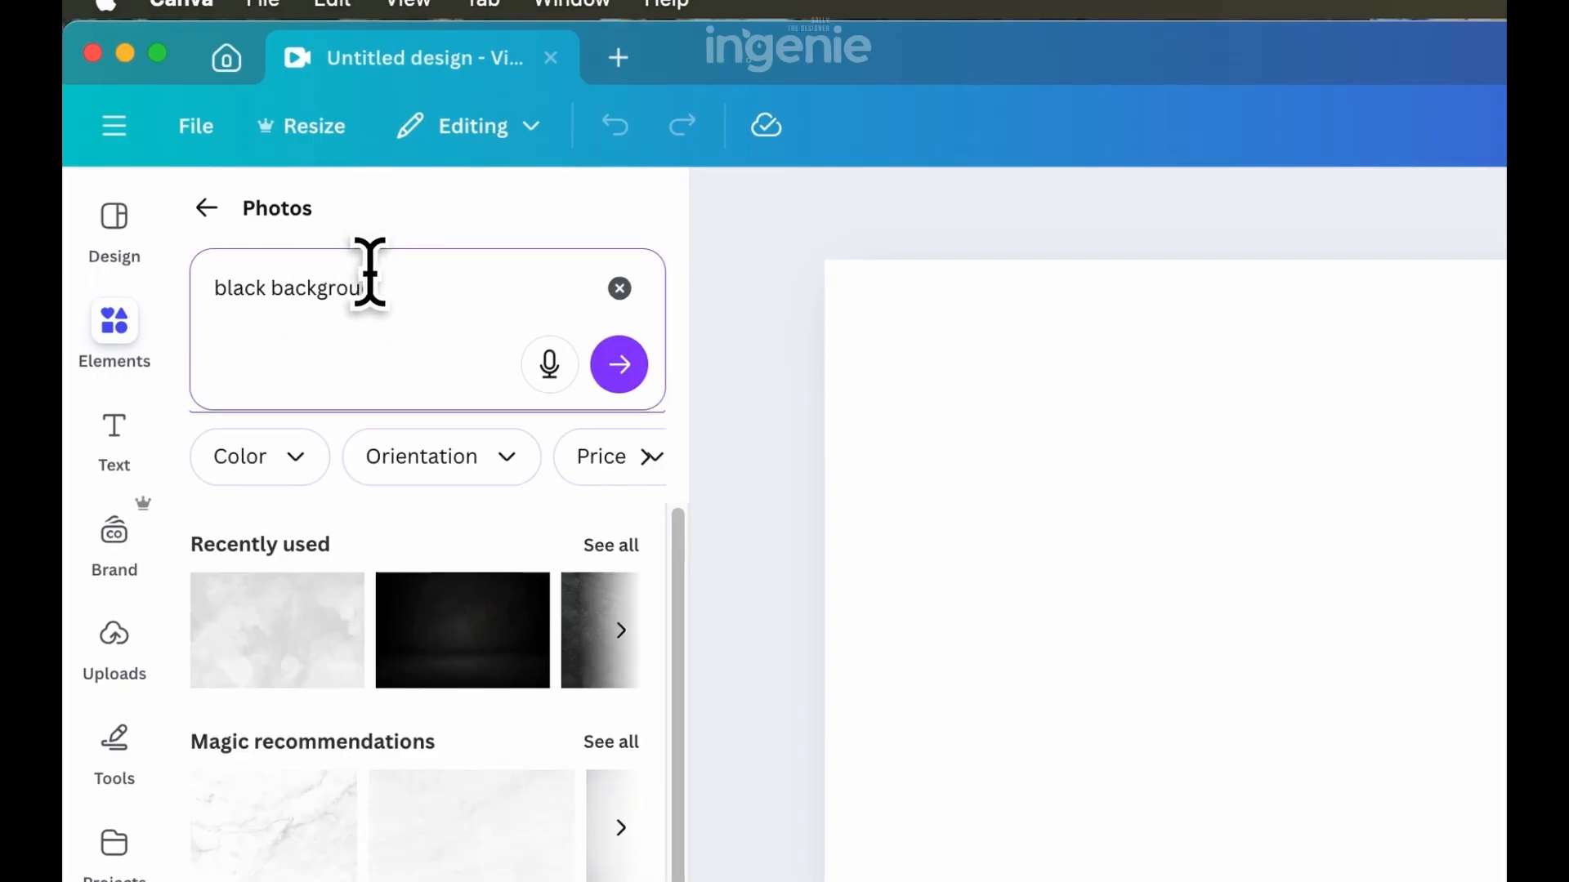
key("Return")
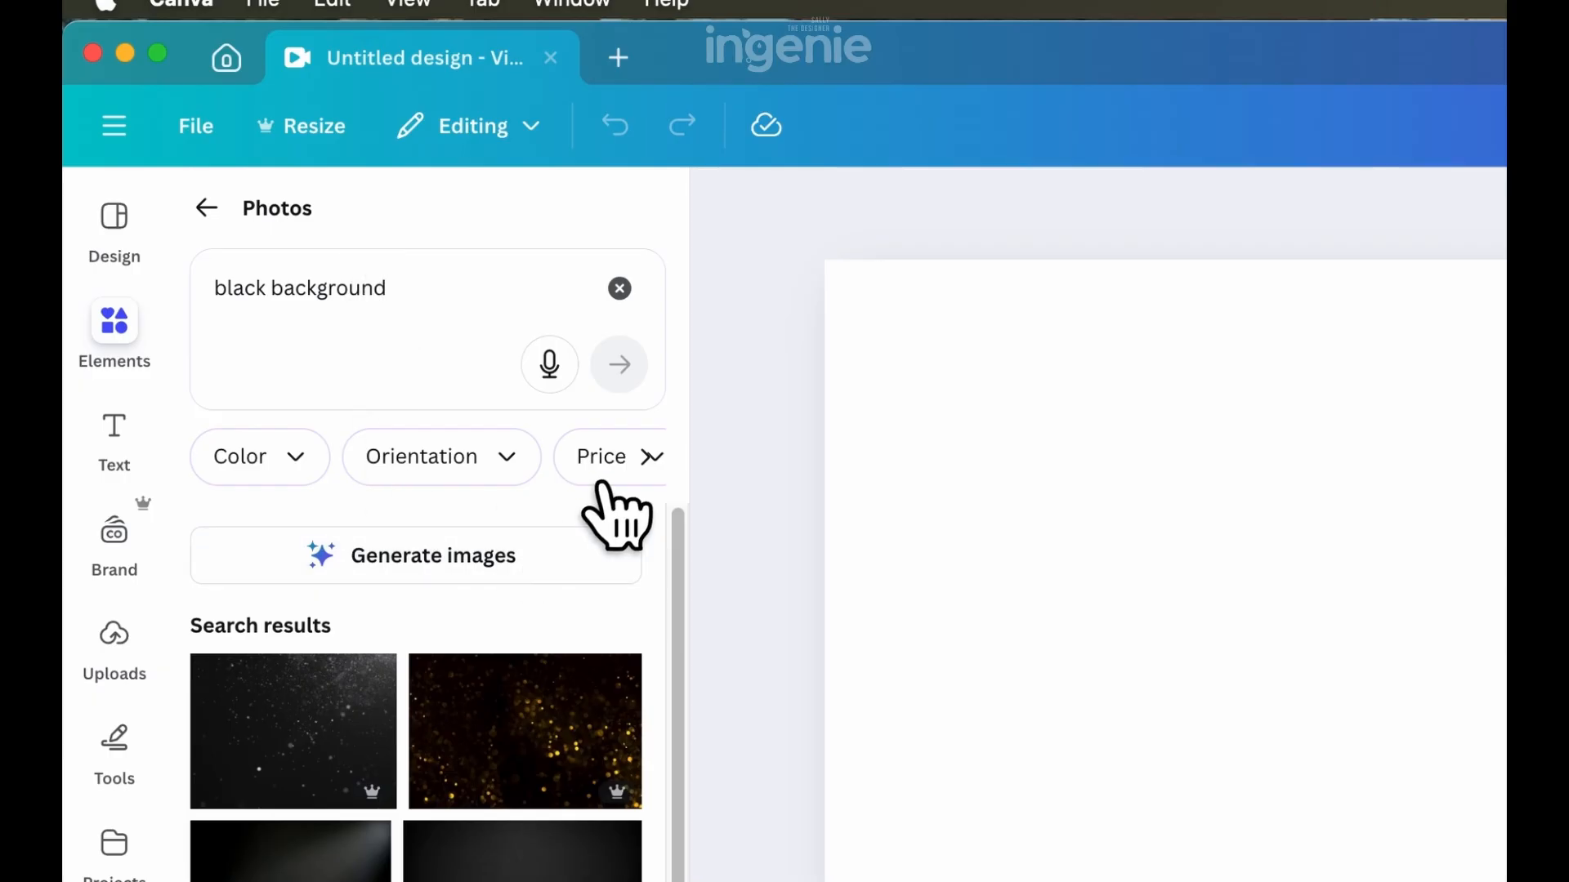
Filter the photo results to free images and add the dark studio wall photo as the page background
left_click(651, 454)
left_click(433, 454)
left_click(237, 535)
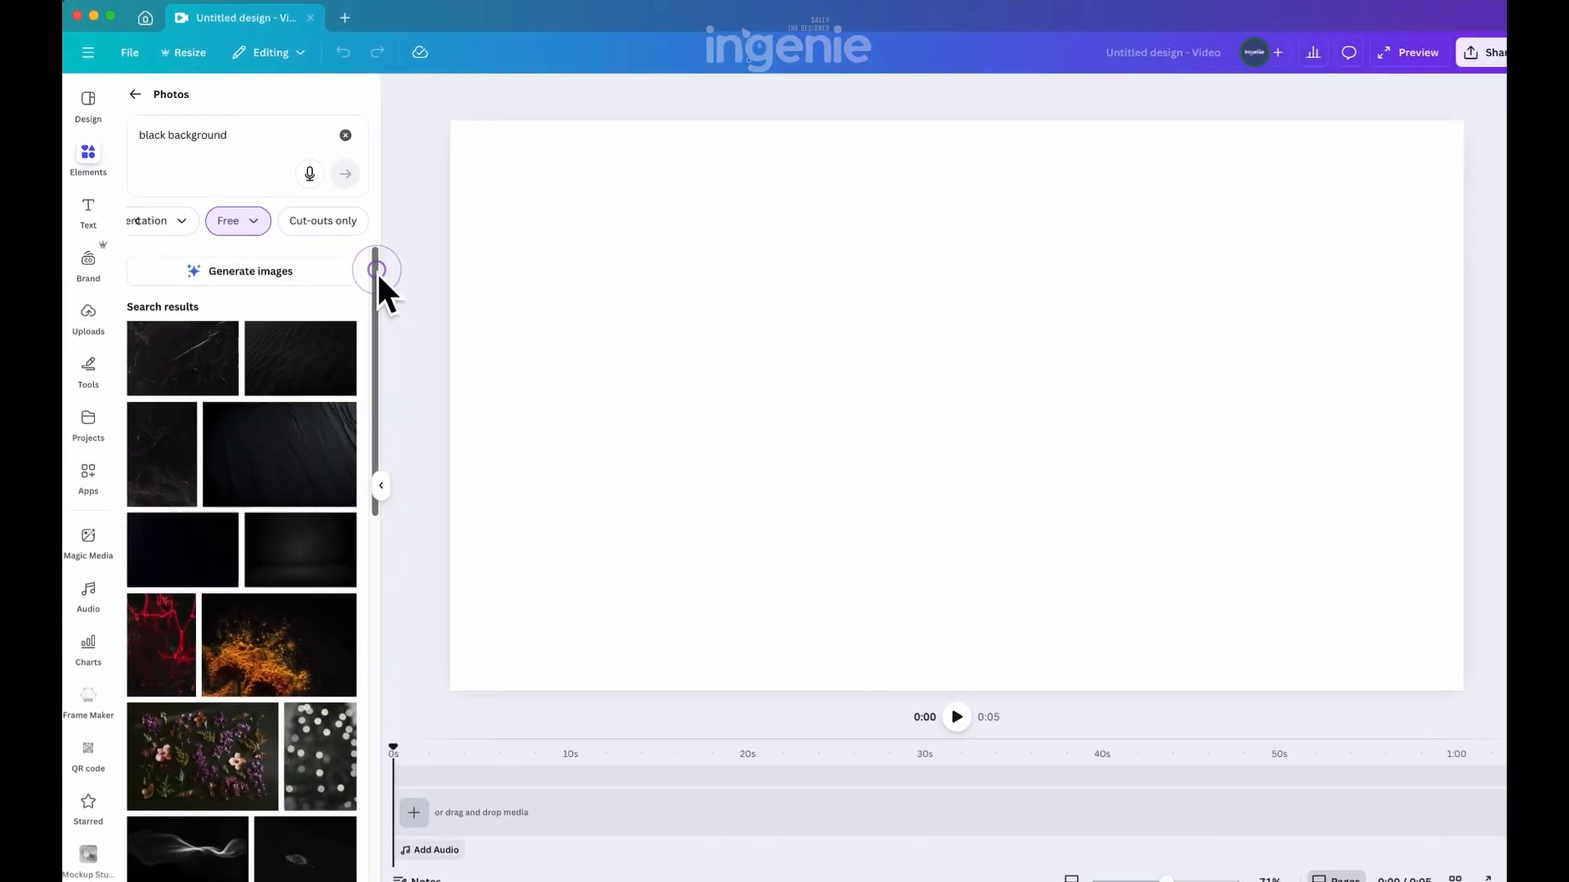
left_click_drag(678, 471, 678, 516)
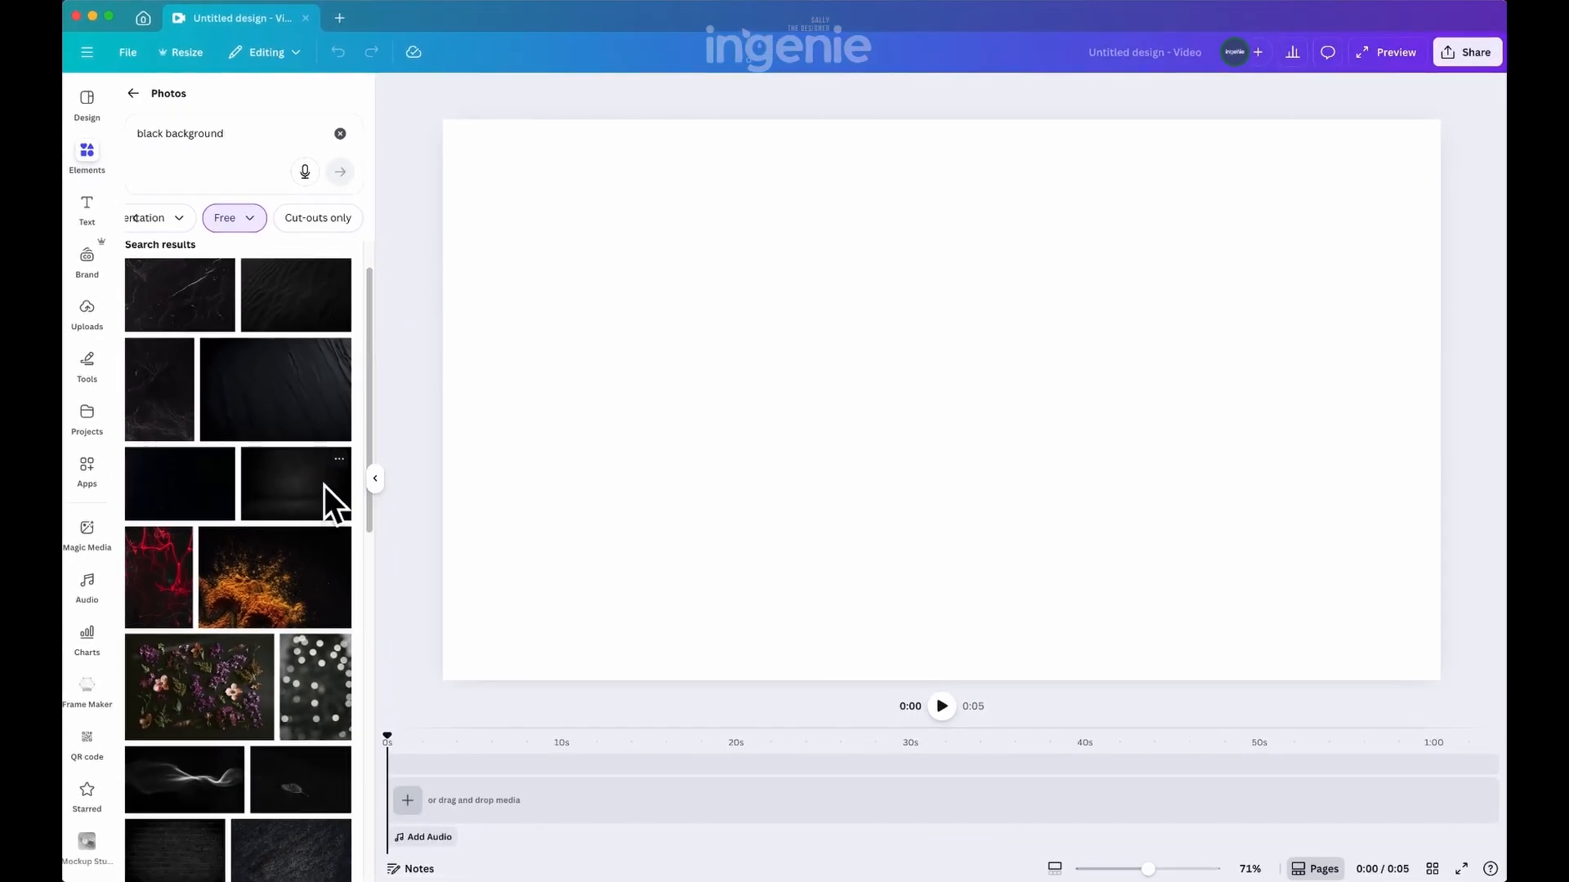
left_click(299, 489)
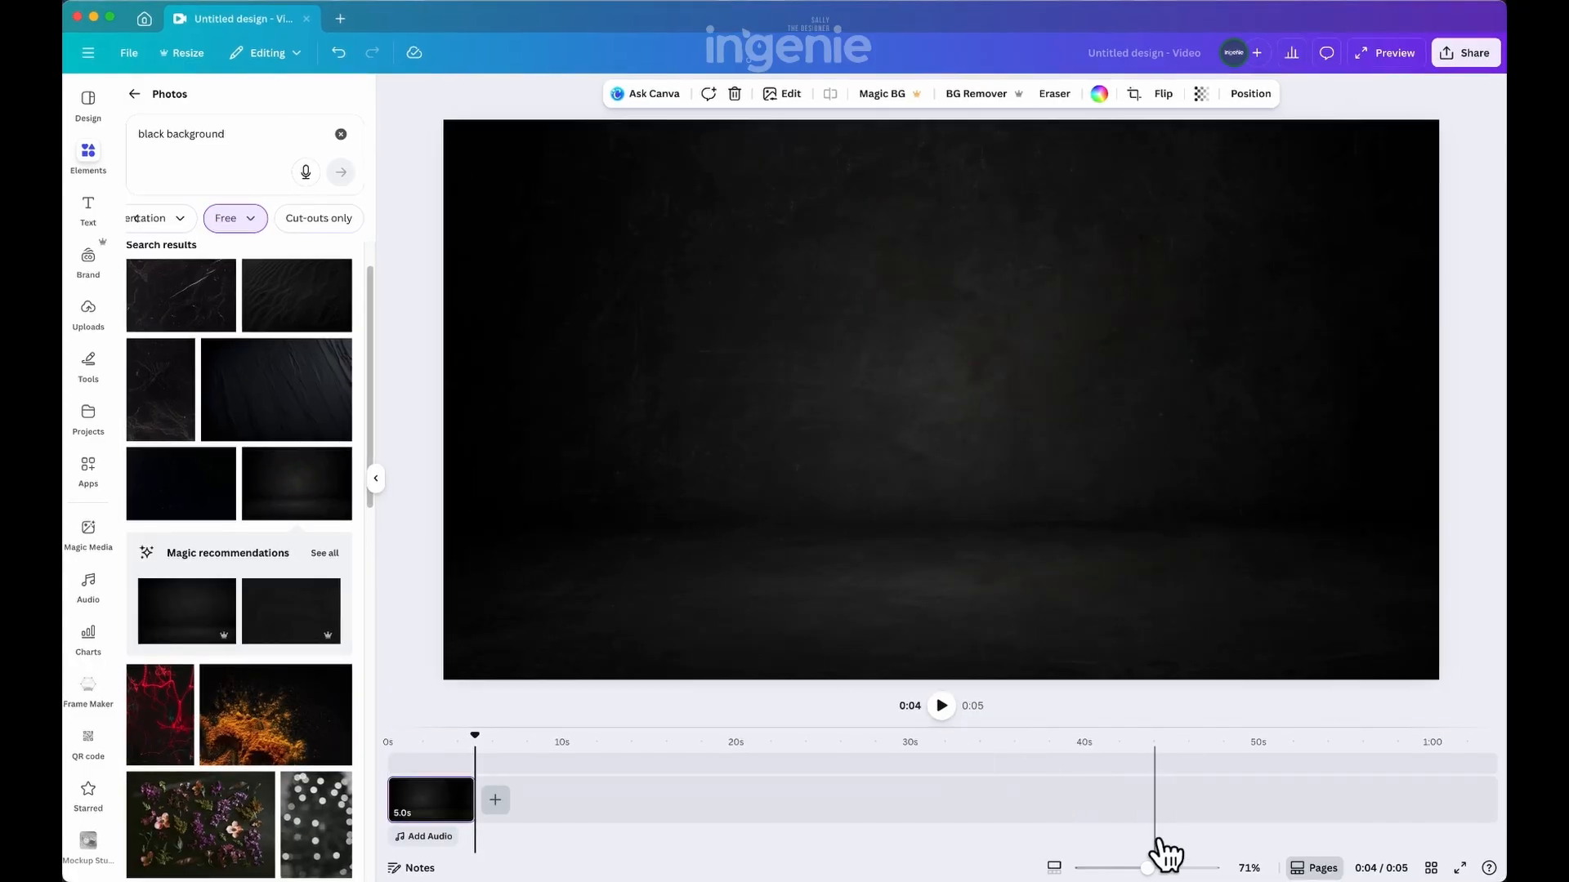
Crop the background photo by enlarging and shifting it so only the wall texture fills the page, without the floor line
left_click_drag(1148, 867, 1137, 866)
double_click(864, 343)
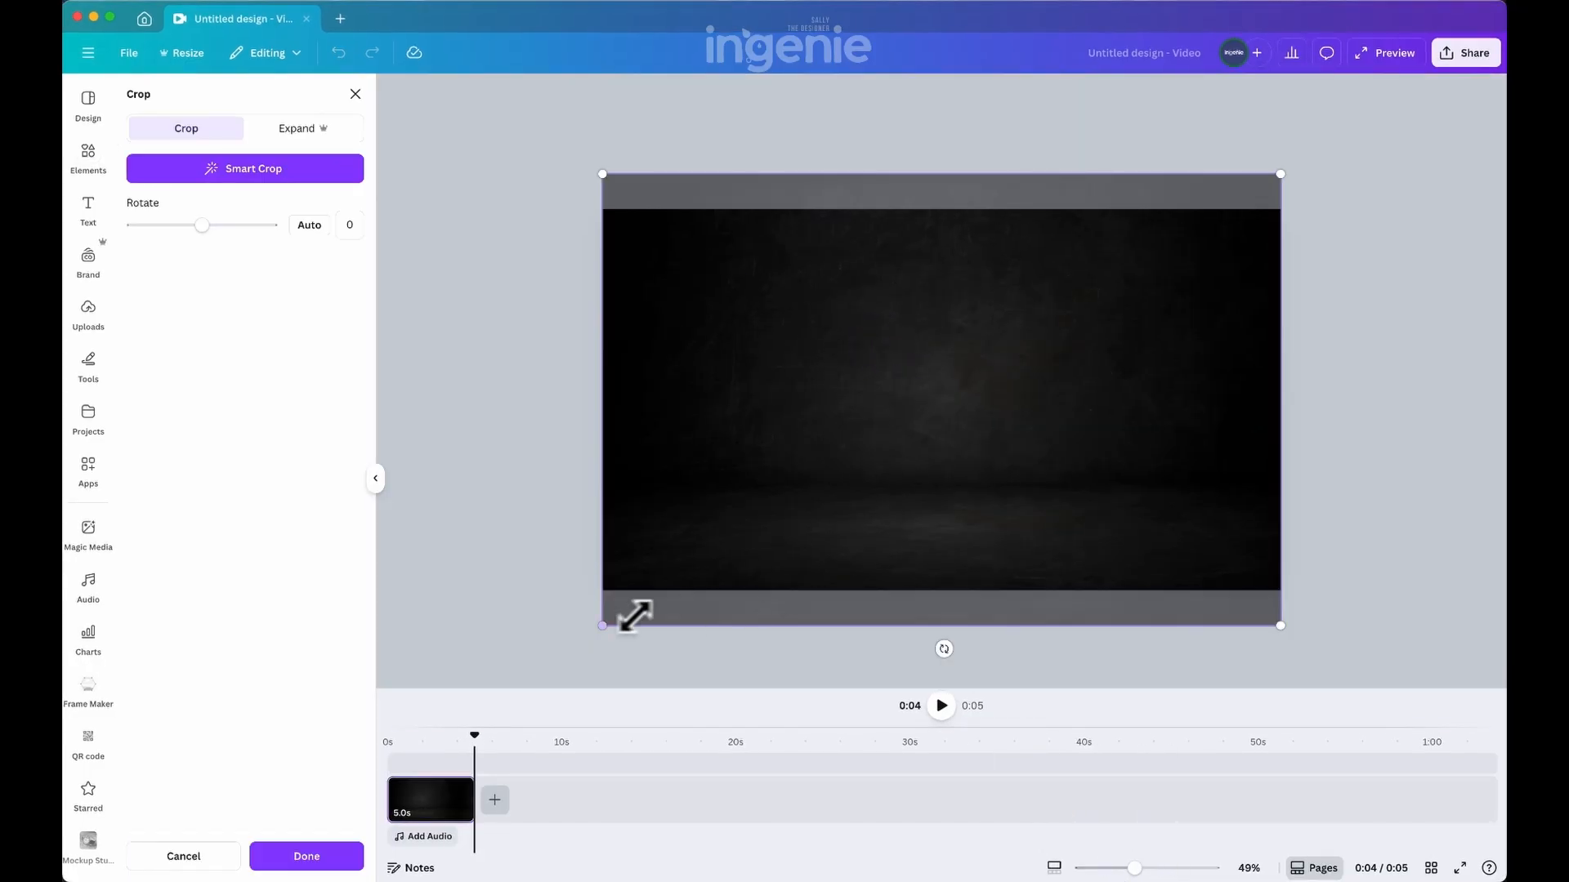
left_click_drag(634, 615, 364, 753)
left_click_drag(1018, 519, 1140, 517)
left_click(342, 853)
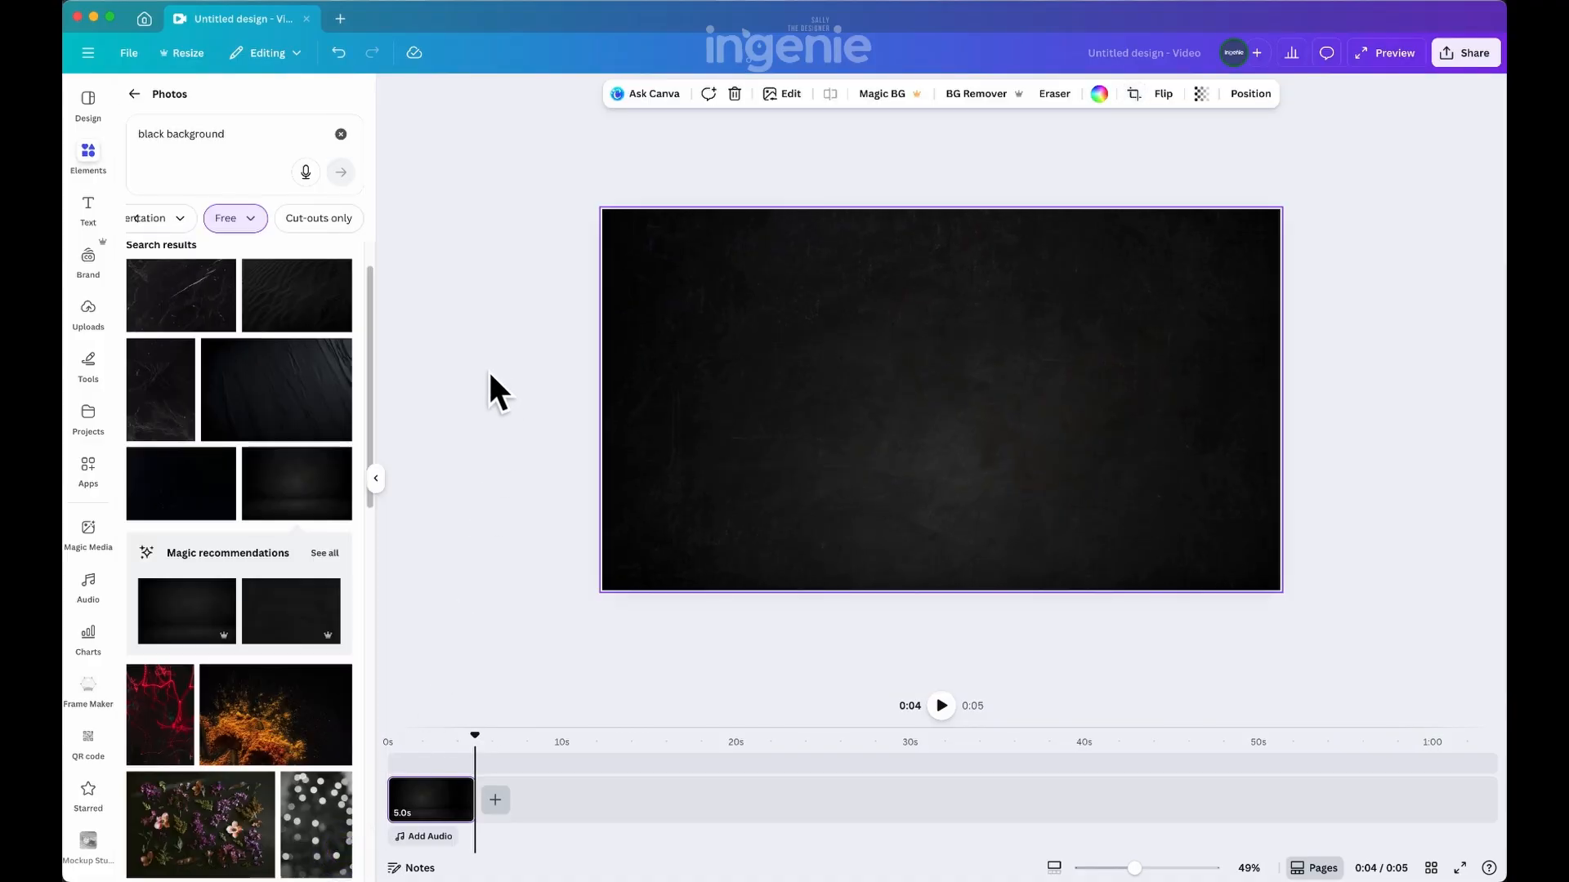
Upload the sushi rolls with soy sauce image and place it in the upper-left area of the page
left_click(104, 314)
left_click_drag(1141, 865, 1146, 867)
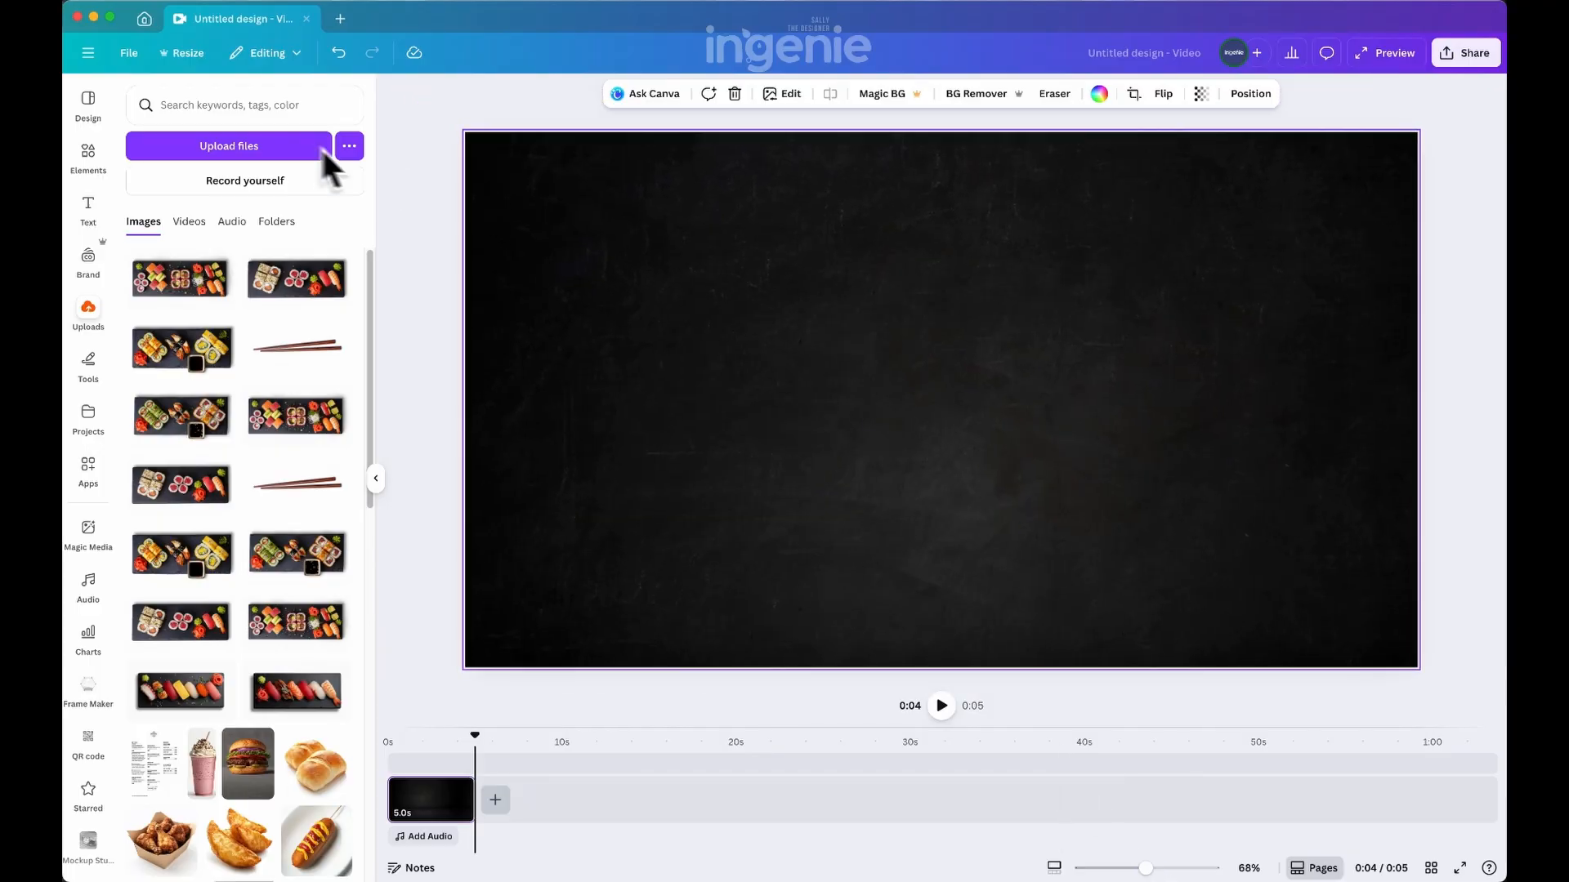
left_click(217, 155)
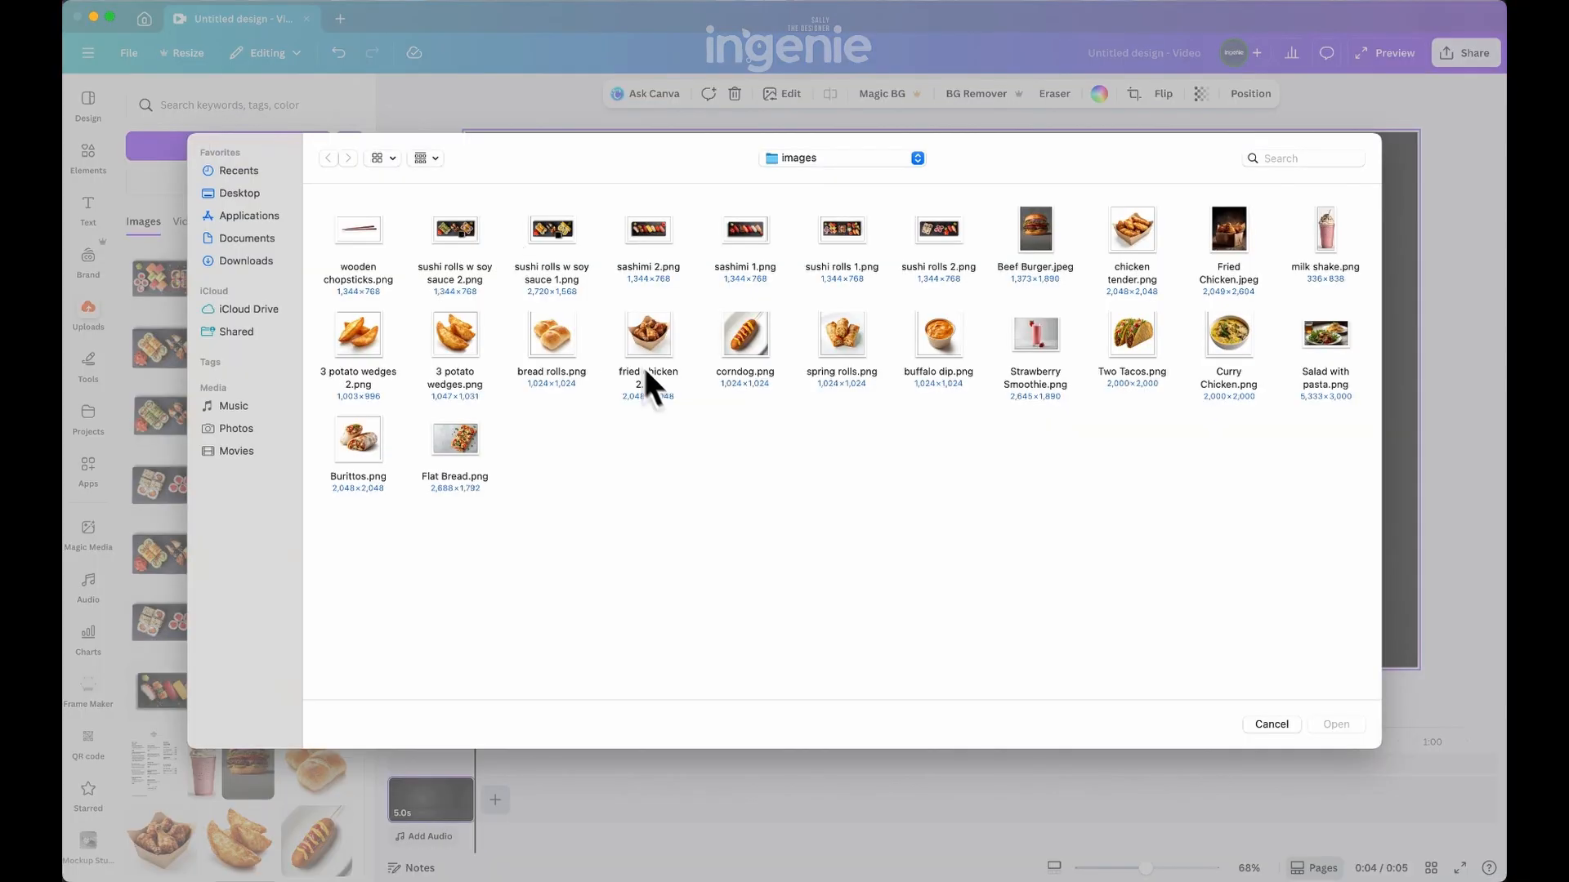
left_click(1340, 718)
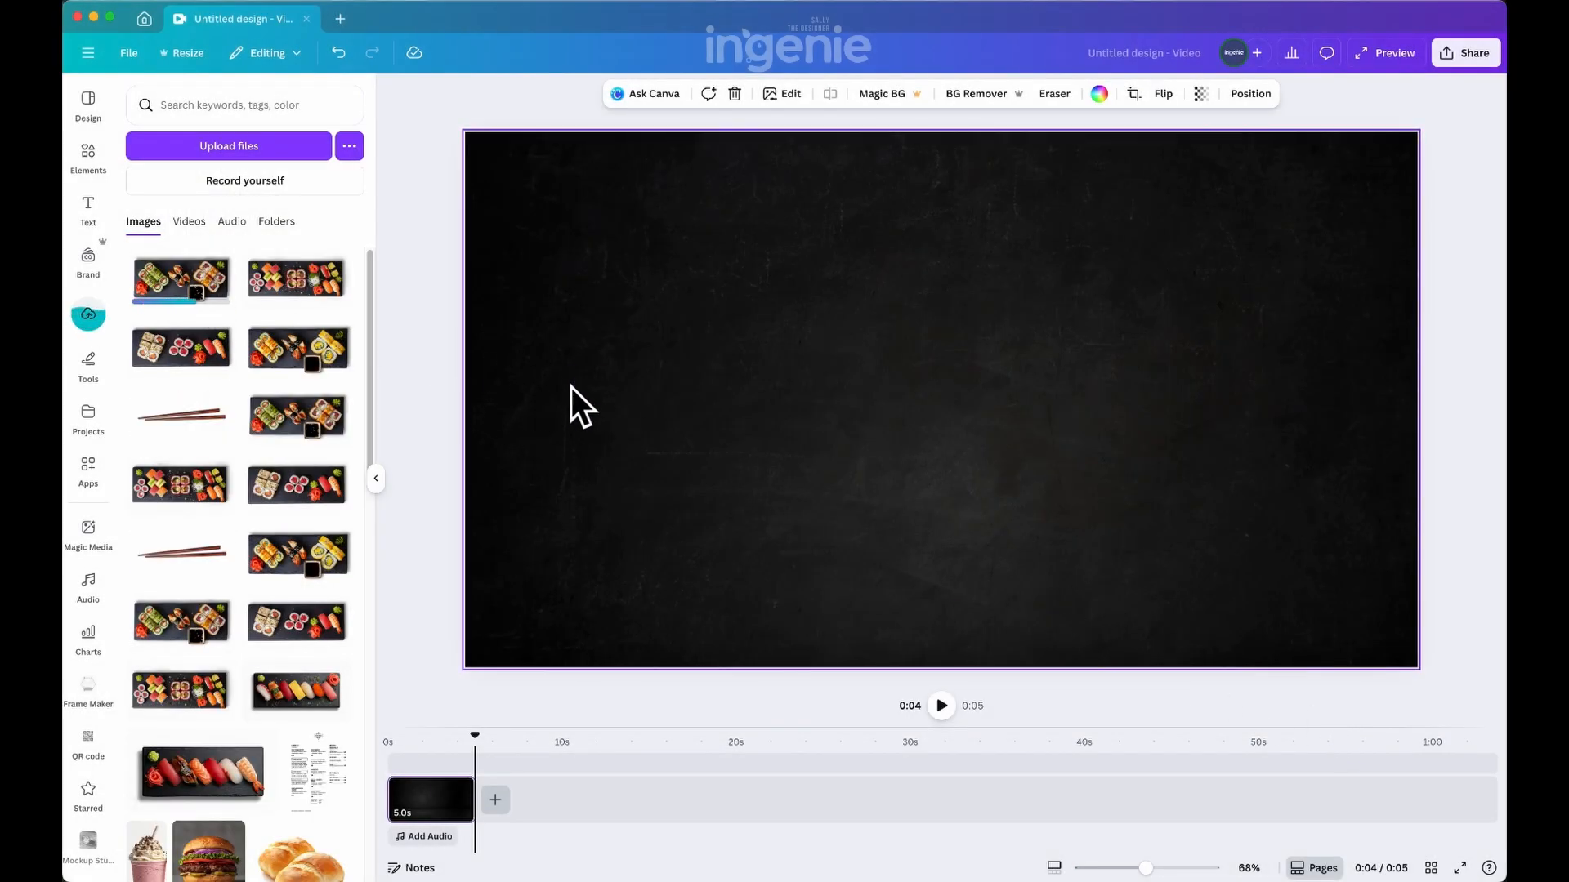
left_click_drag(582, 502, 702, 537)
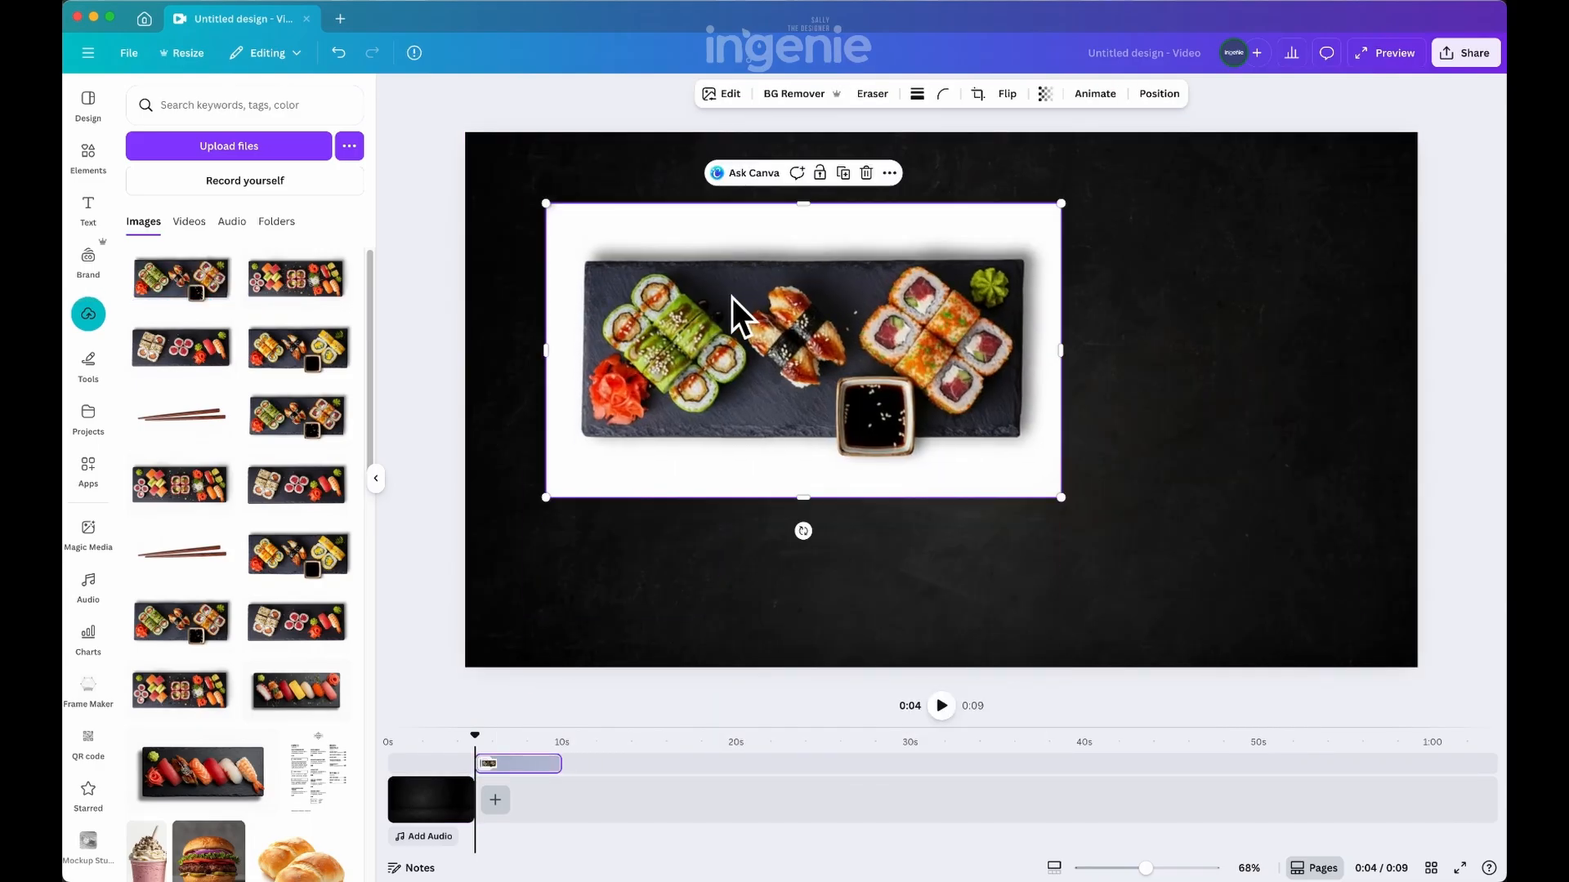
Remove the sushi image's background and trim the empty margins above and below the platter
left_click(796, 95)
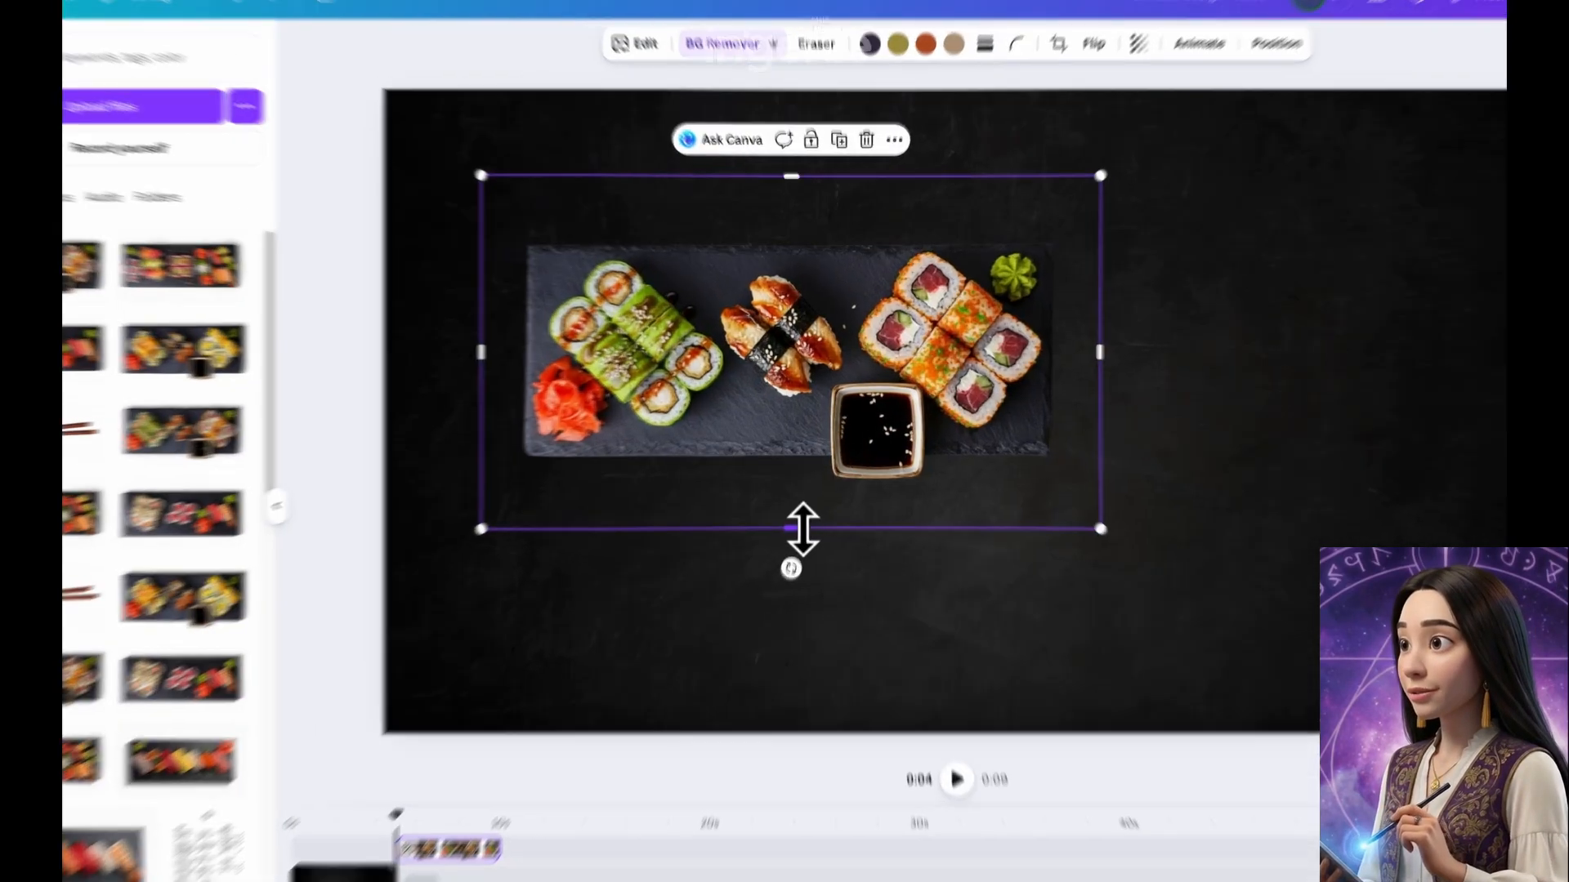
left_click_drag(812, 497, 812, 482)
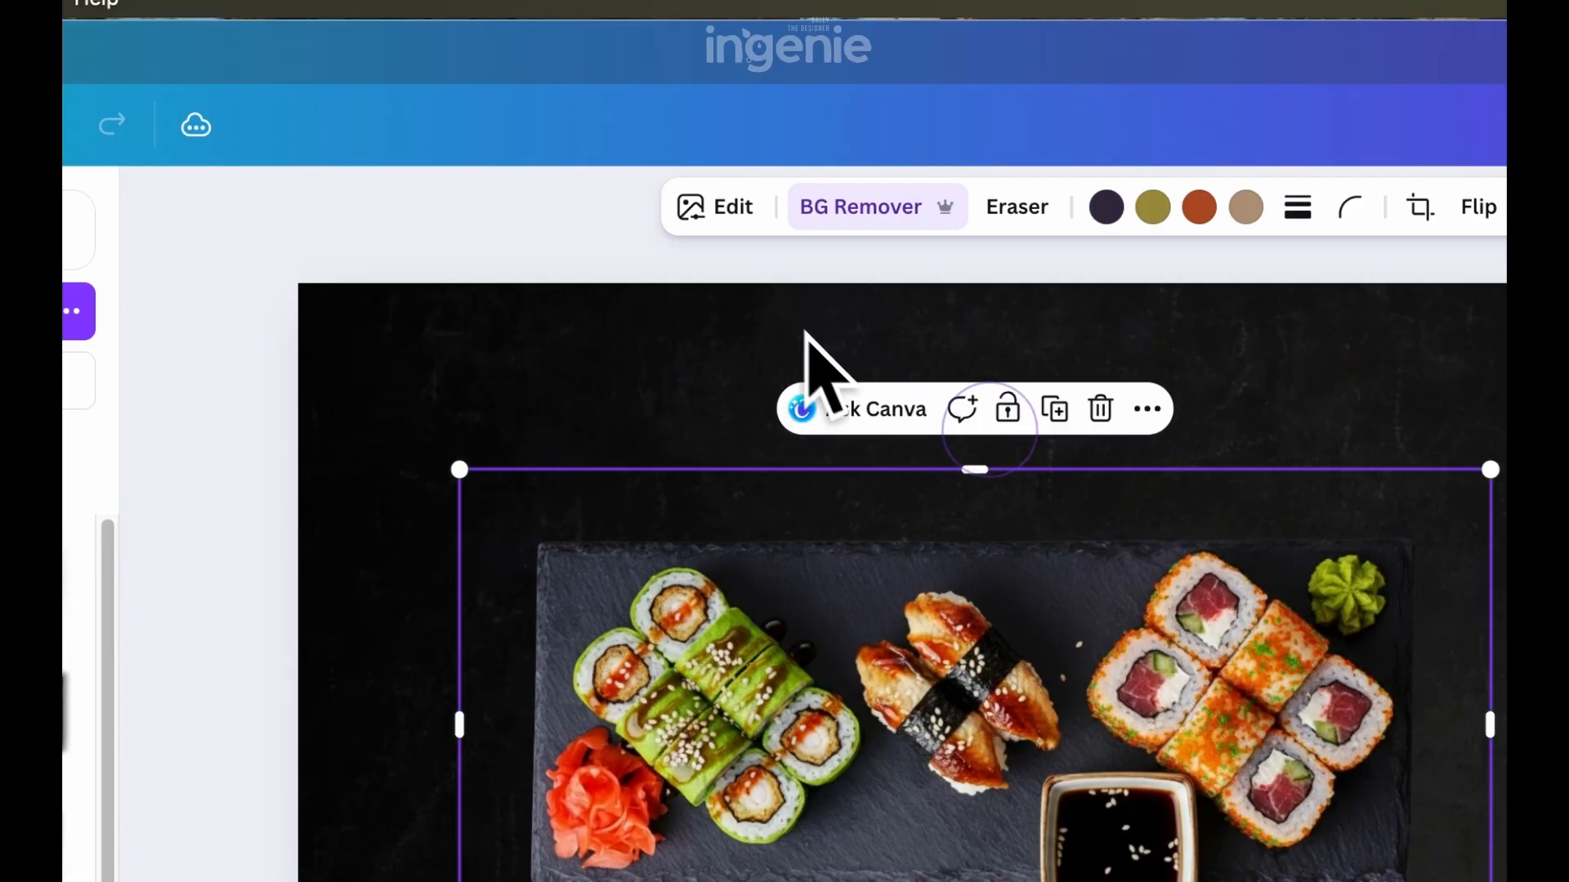
Add a Drop shadow to the sushi platter with distance 41 and intensity 39
left_click(733, 206)
left_click(158, 581)
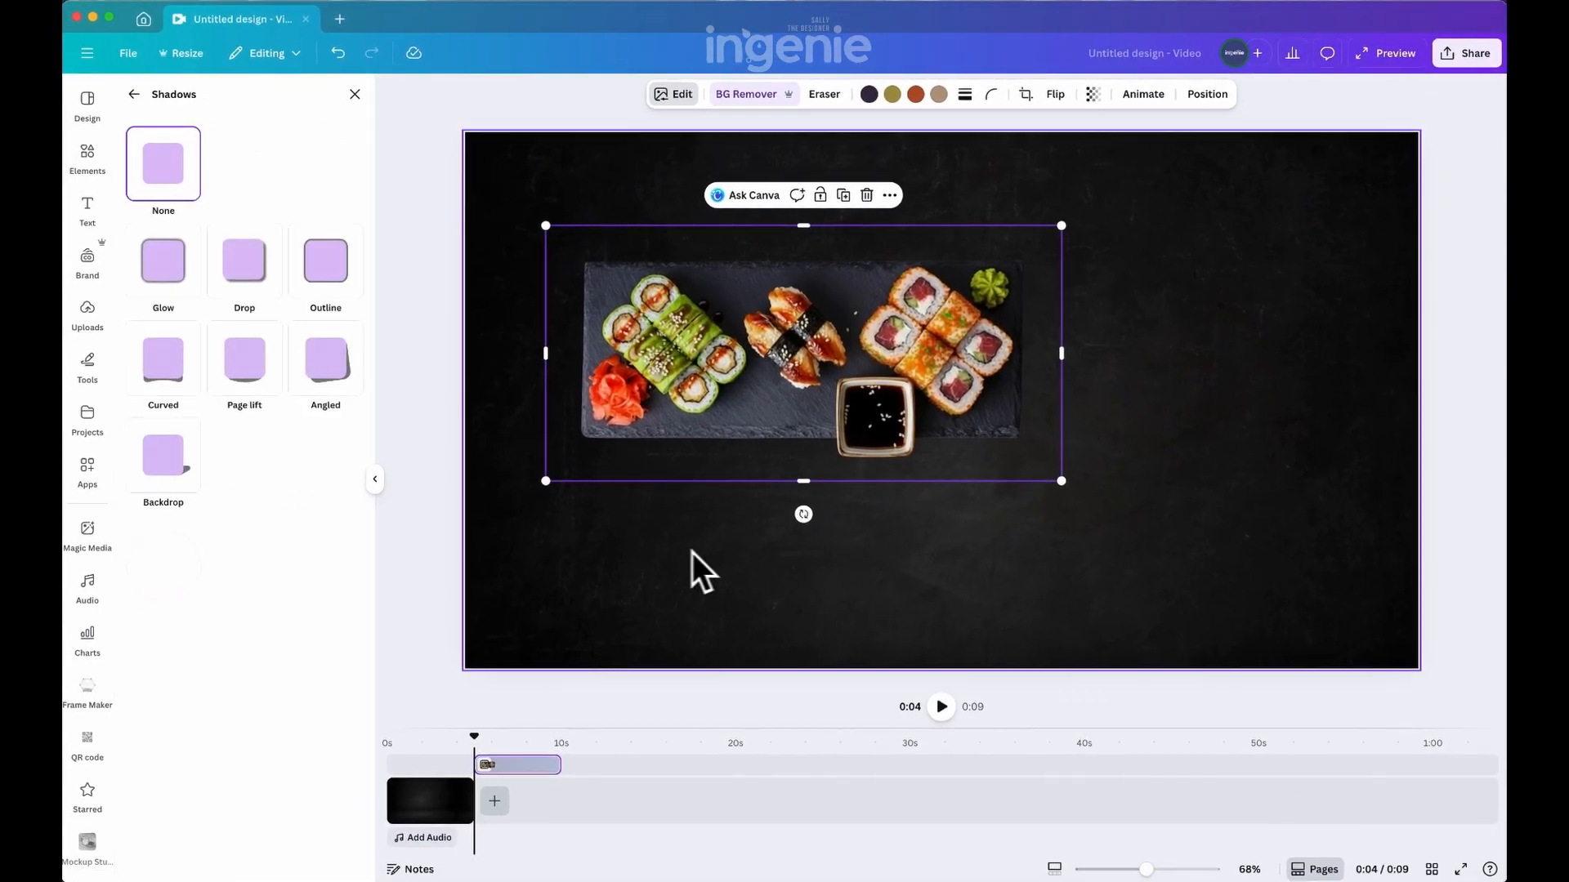
left_click(254, 274)
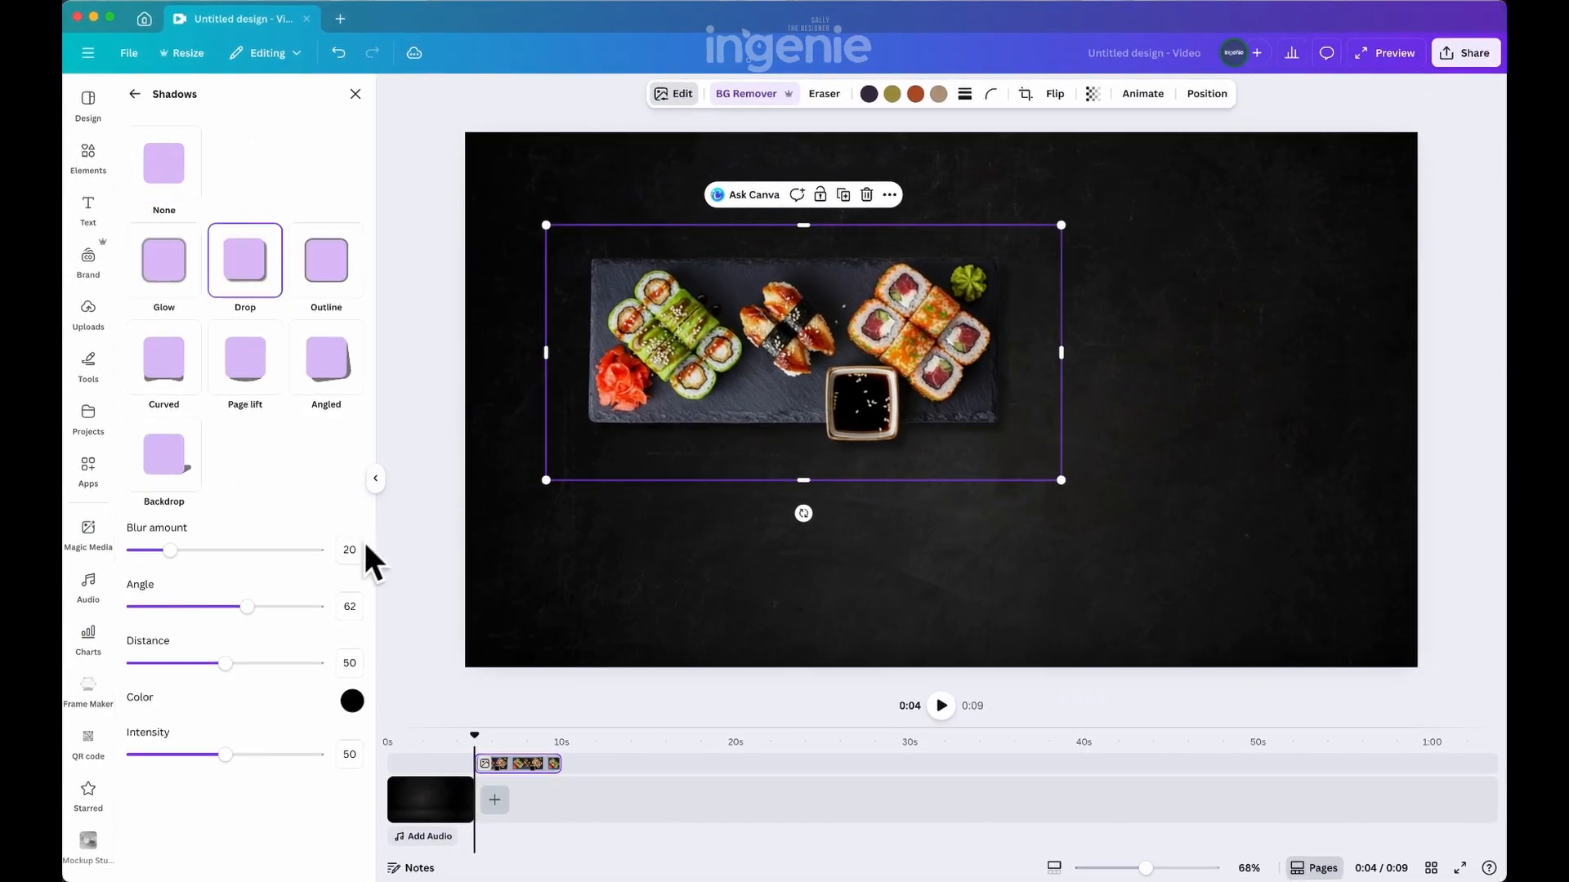
left_click_drag(226, 663, 210, 663)
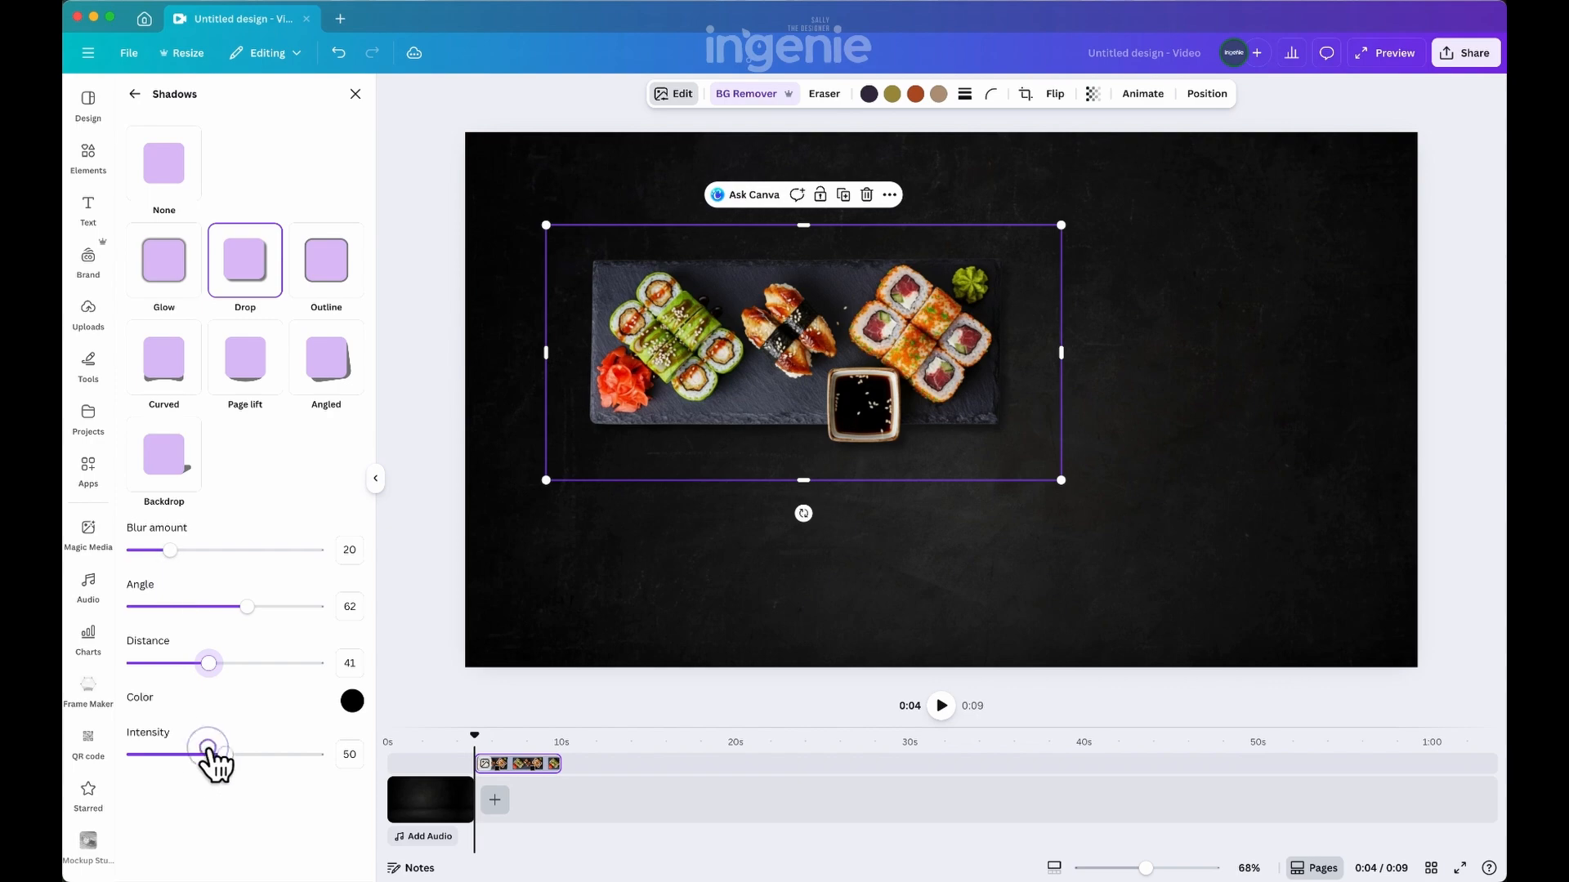
Rotate the sushi platter to about -49°, then enlarge and position it so it runs off the page's left side
left_click_drag(803, 513, 910, 438)
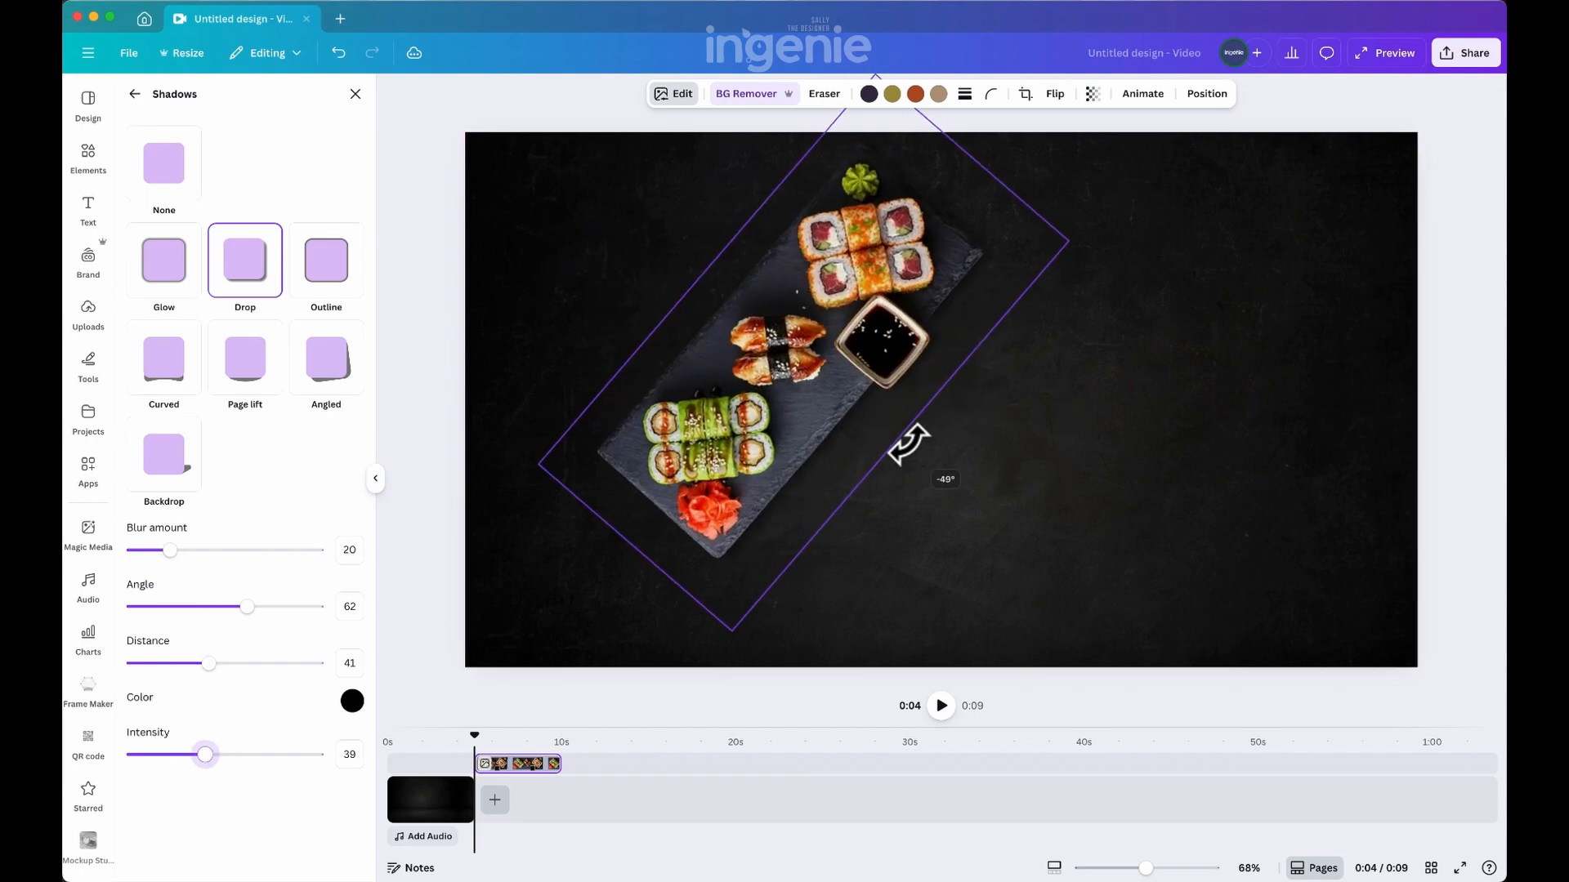
left_click_drag(858, 392, 461, 489)
left_click_drag(737, 367, 701, 253)
left_click_drag(633, 428, 598, 314)
Upload the wooden chopsticks image and place it in the lower-right area of the page
left_click(91, 153)
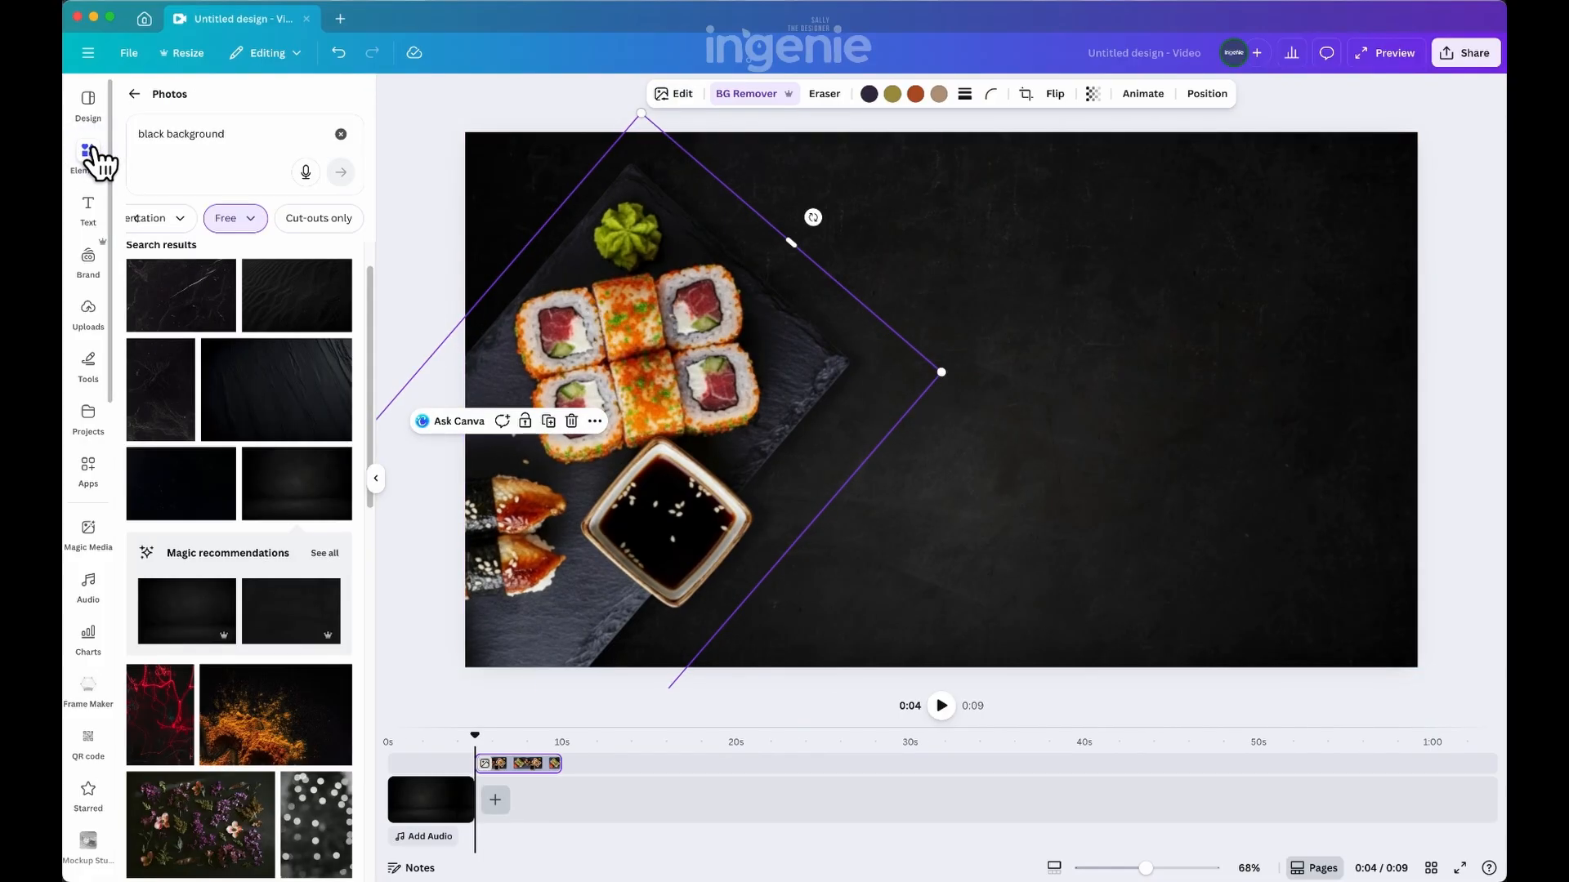
left_click(91, 310)
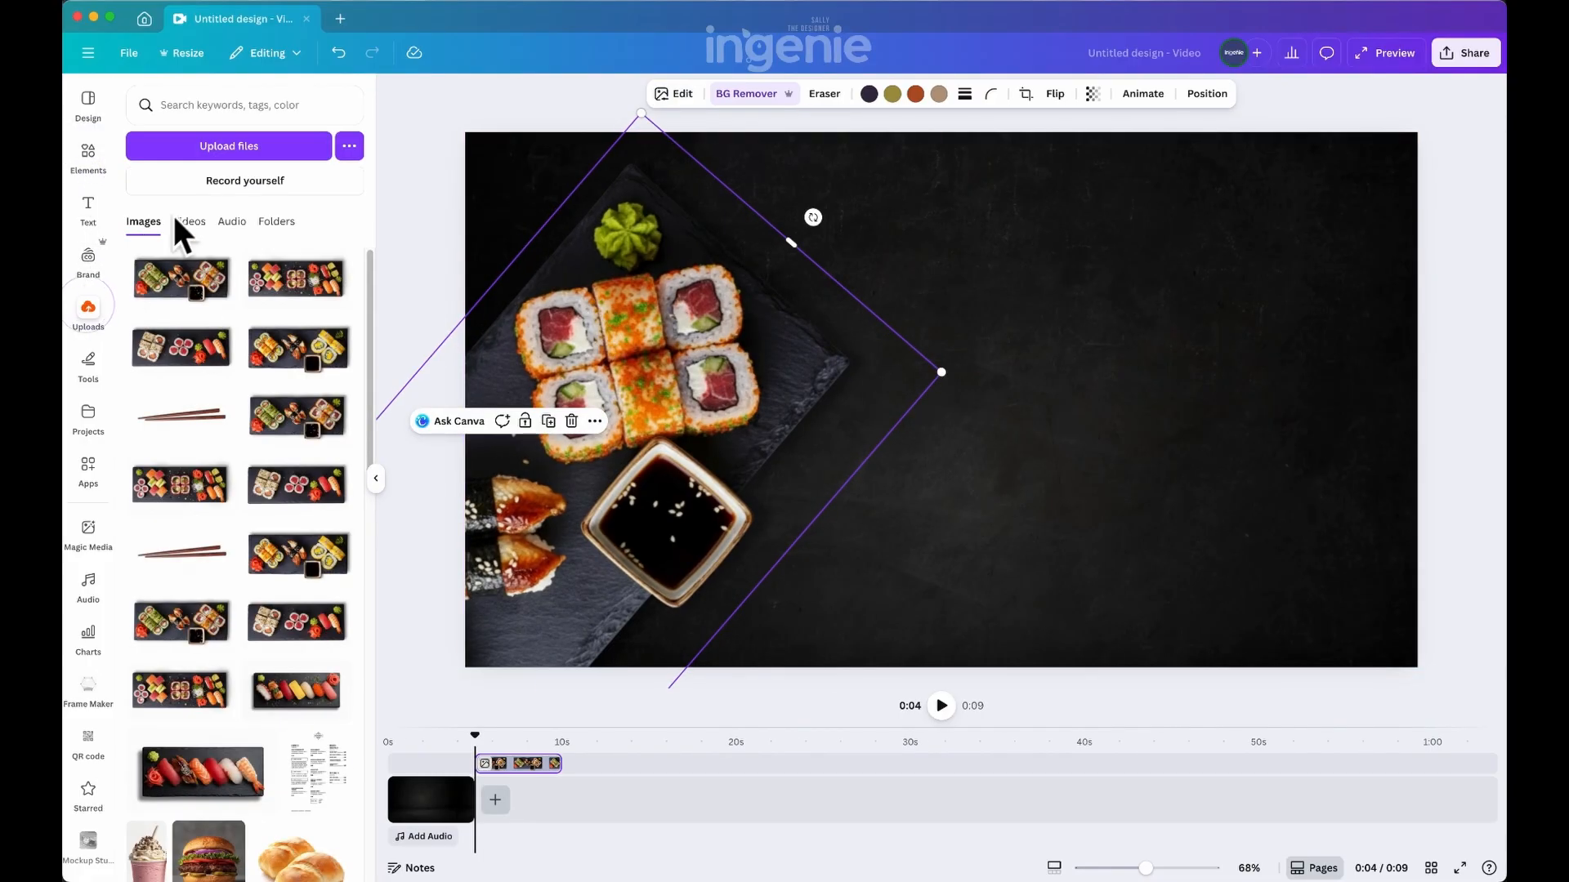
left_click(203, 149)
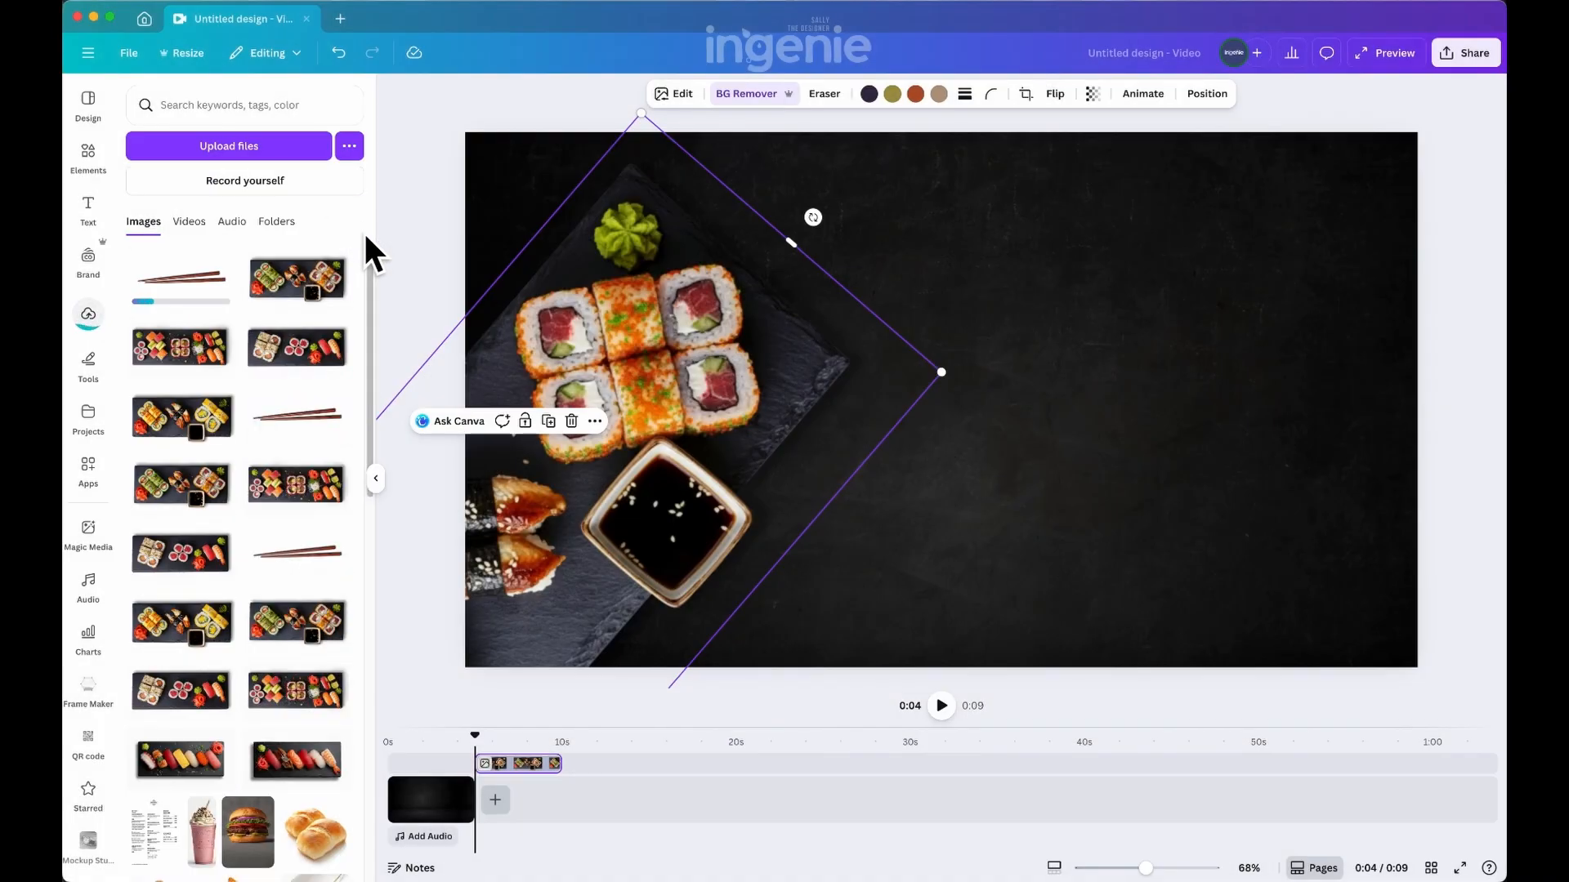
left_click_drag(210, 308, 970, 522)
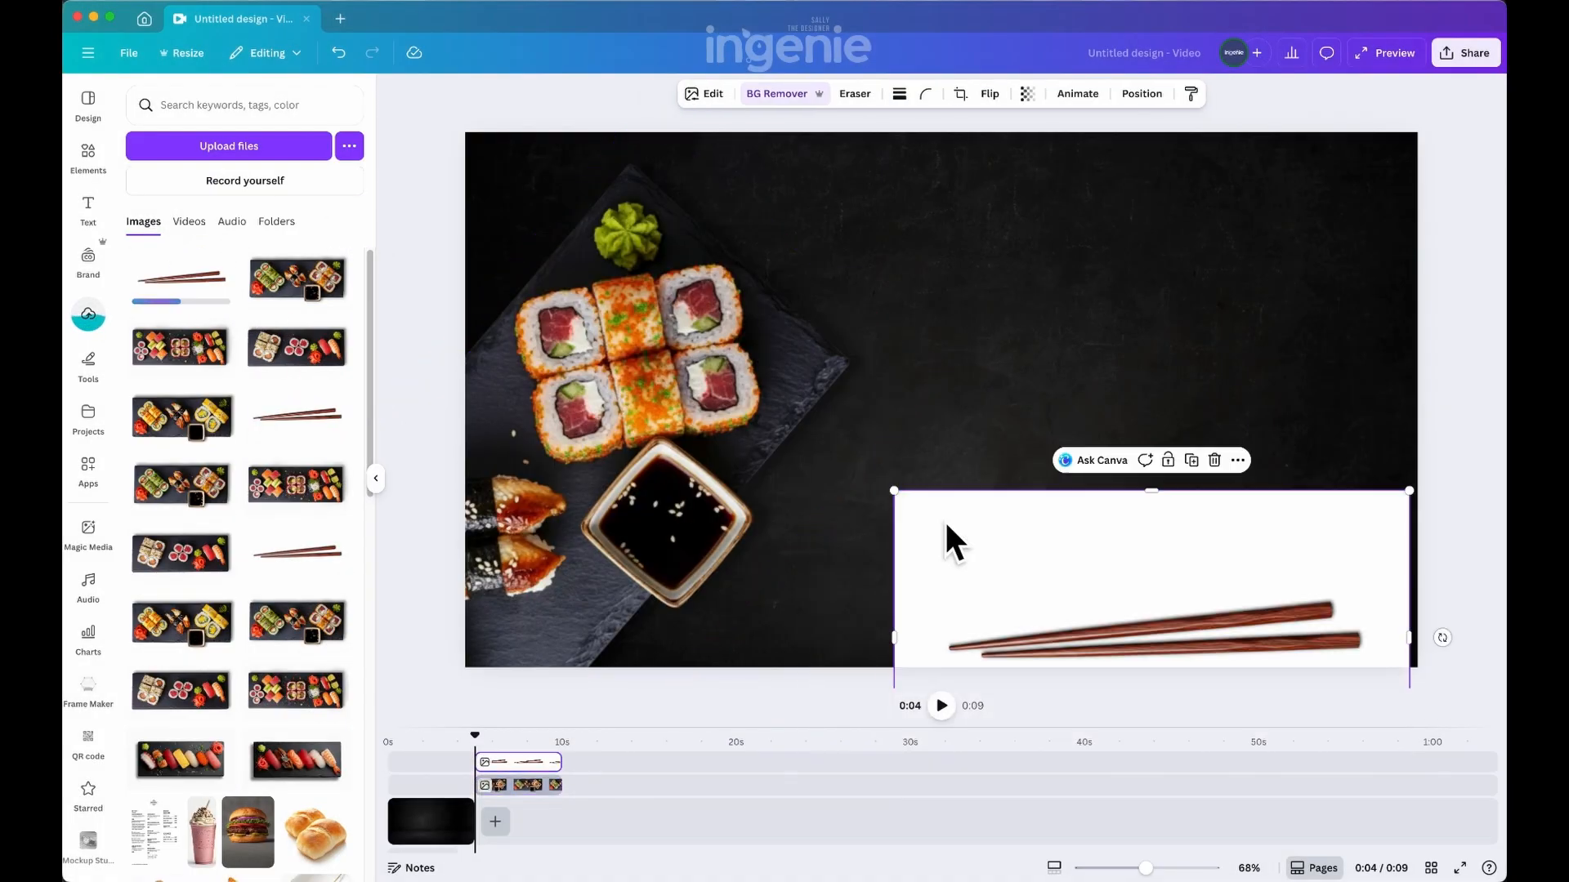
Flip the chopsticks image vertically and remove its background, moving it beside the soy sauce bowl and trimming its empty margins
left_click(988, 95)
left_click(991, 164)
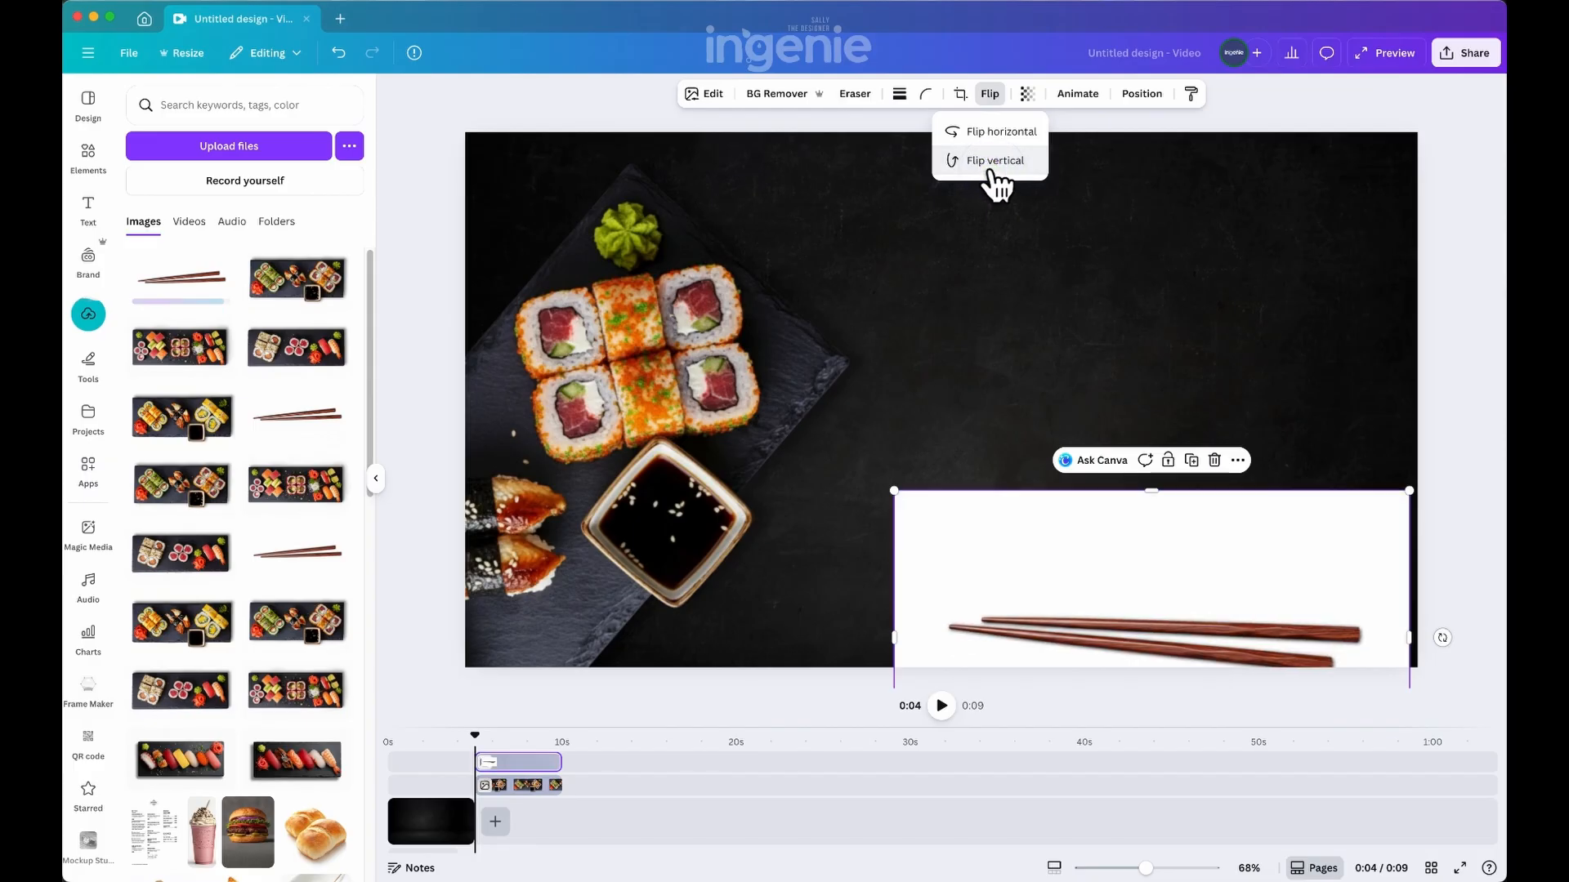
left_click(780, 94)
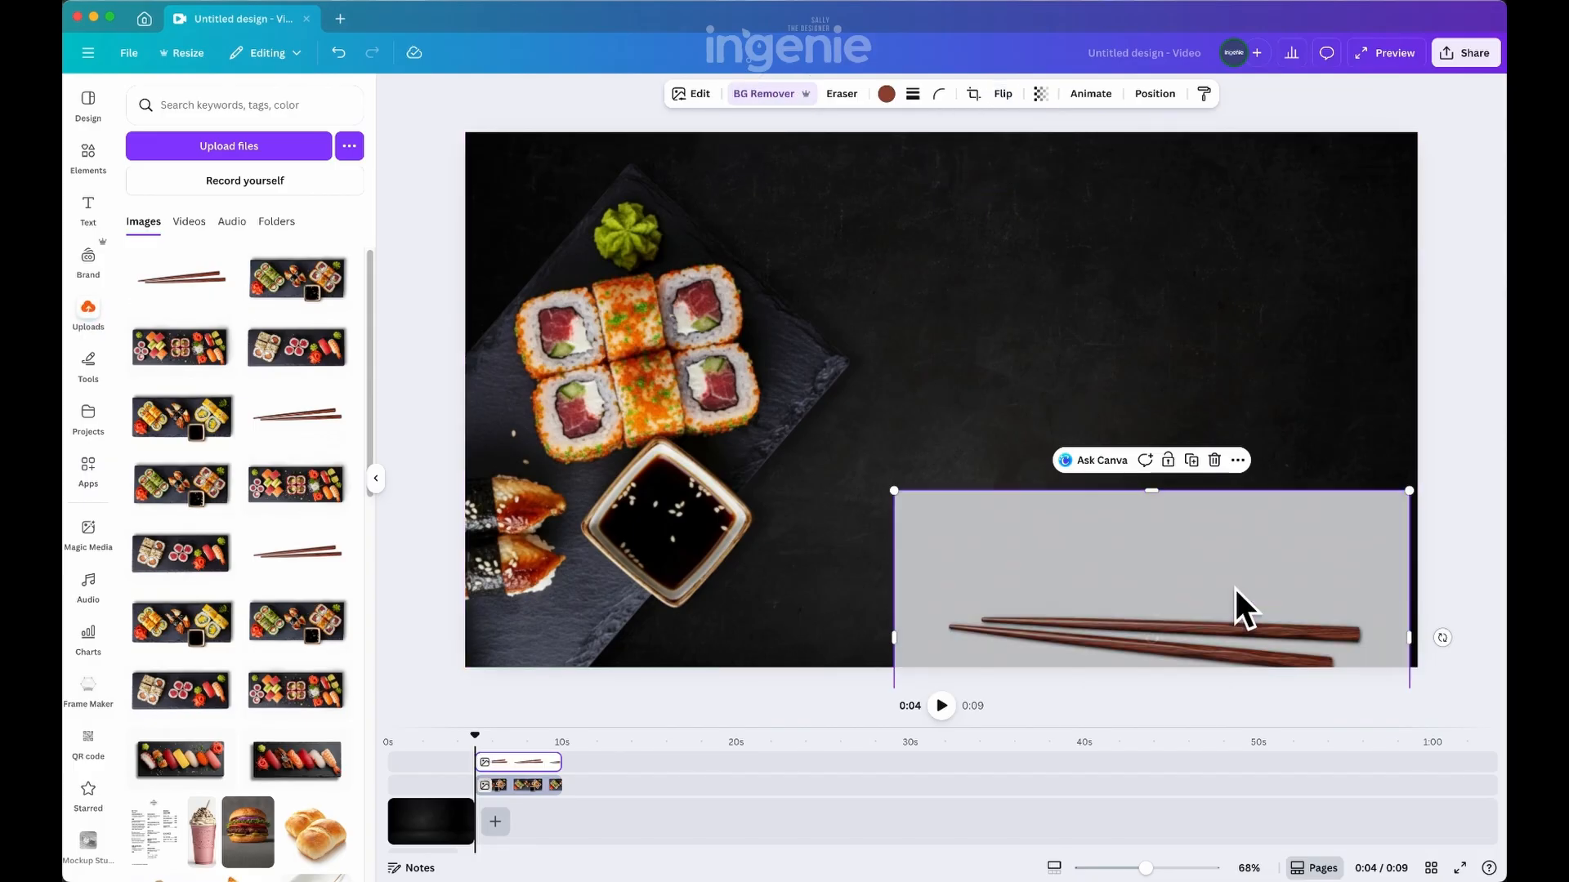
left_click_drag(1231, 585, 1064, 413)
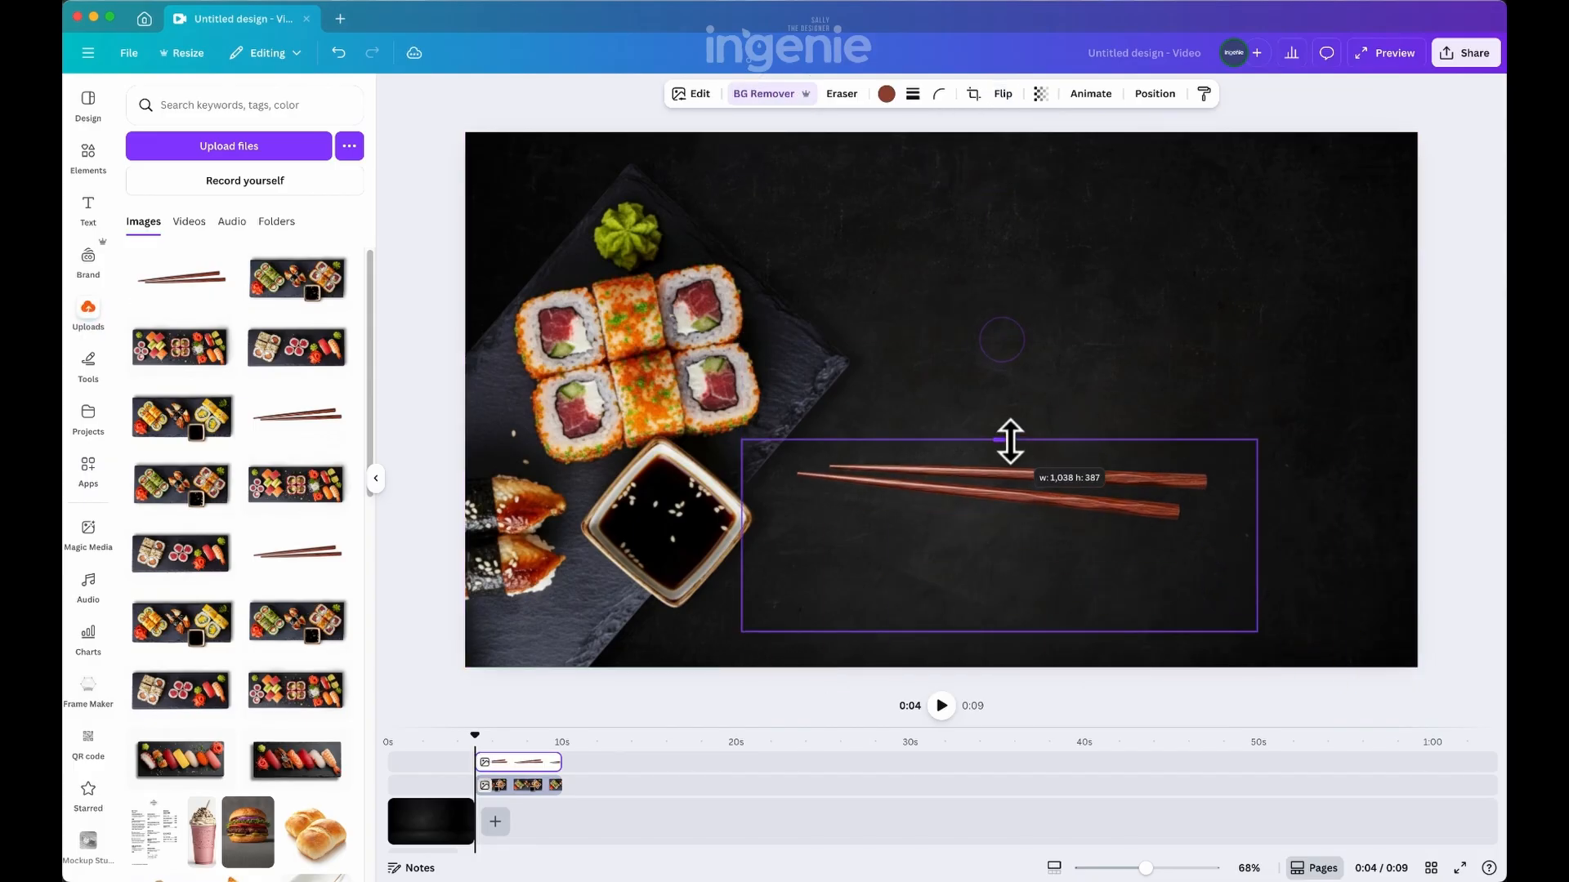
Add a Drop shadow to the chopsticks with angle 87, distance 39 and intensity 44
left_click(690, 93)
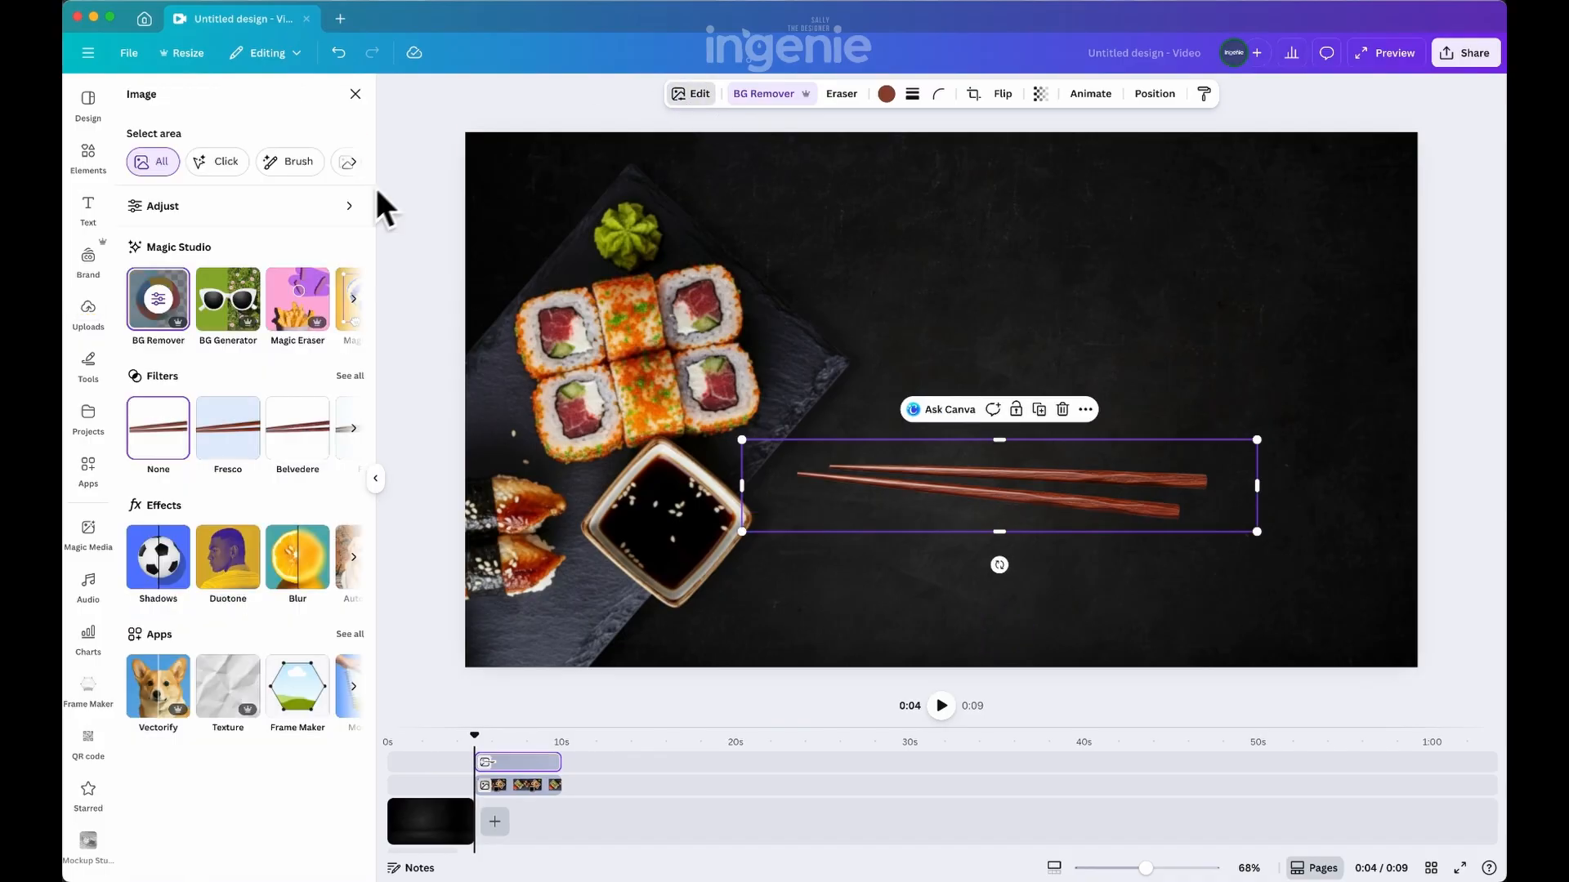
left_click(163, 555)
left_click(245, 260)
left_click_drag(274, 607, 305, 608)
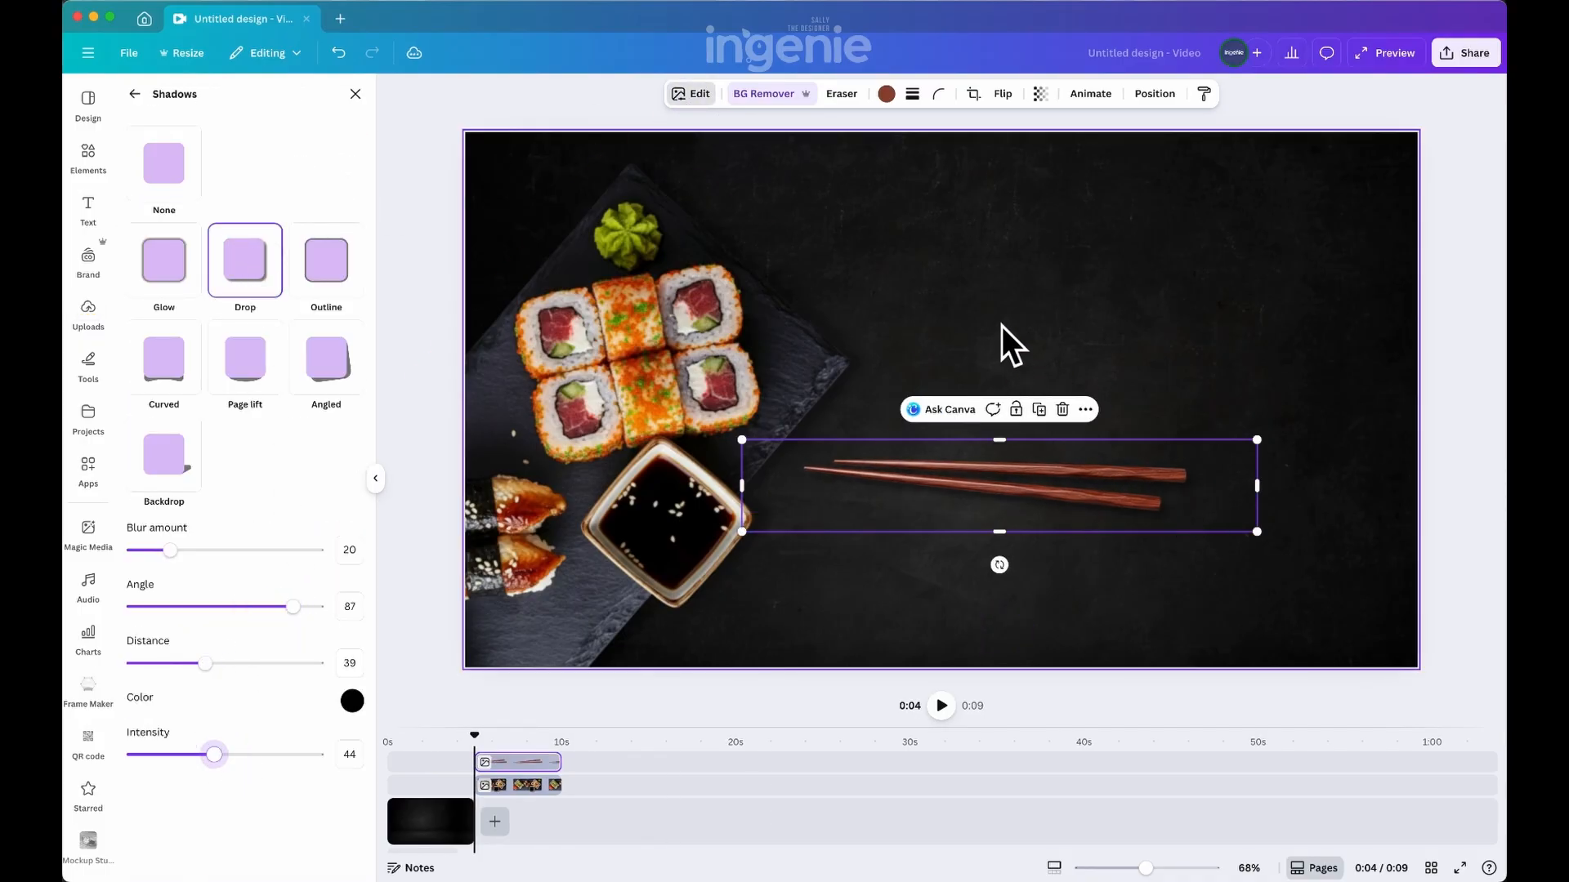
Rotate the chopsticks diagonally and move them below the soy sauce bowl so they run off the page's bottom edge
left_click_drag(999, 565, 1046, 541)
left_click_drag(1061, 437, 774, 625)
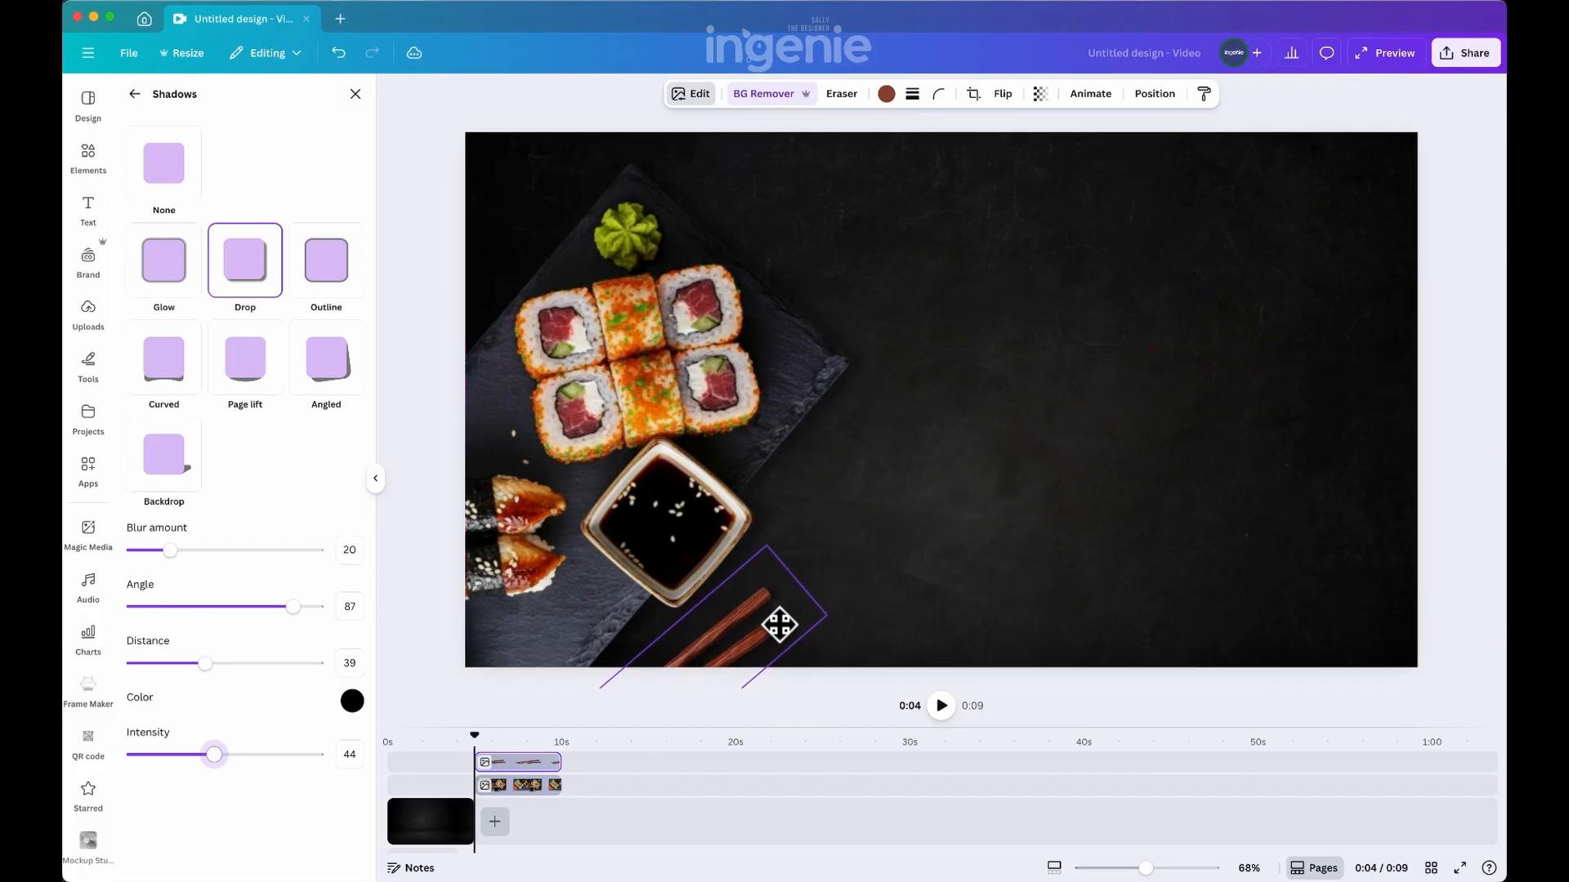
left_click(353, 93)
Add a square from the basic shapes to the page
left_click(87, 152)
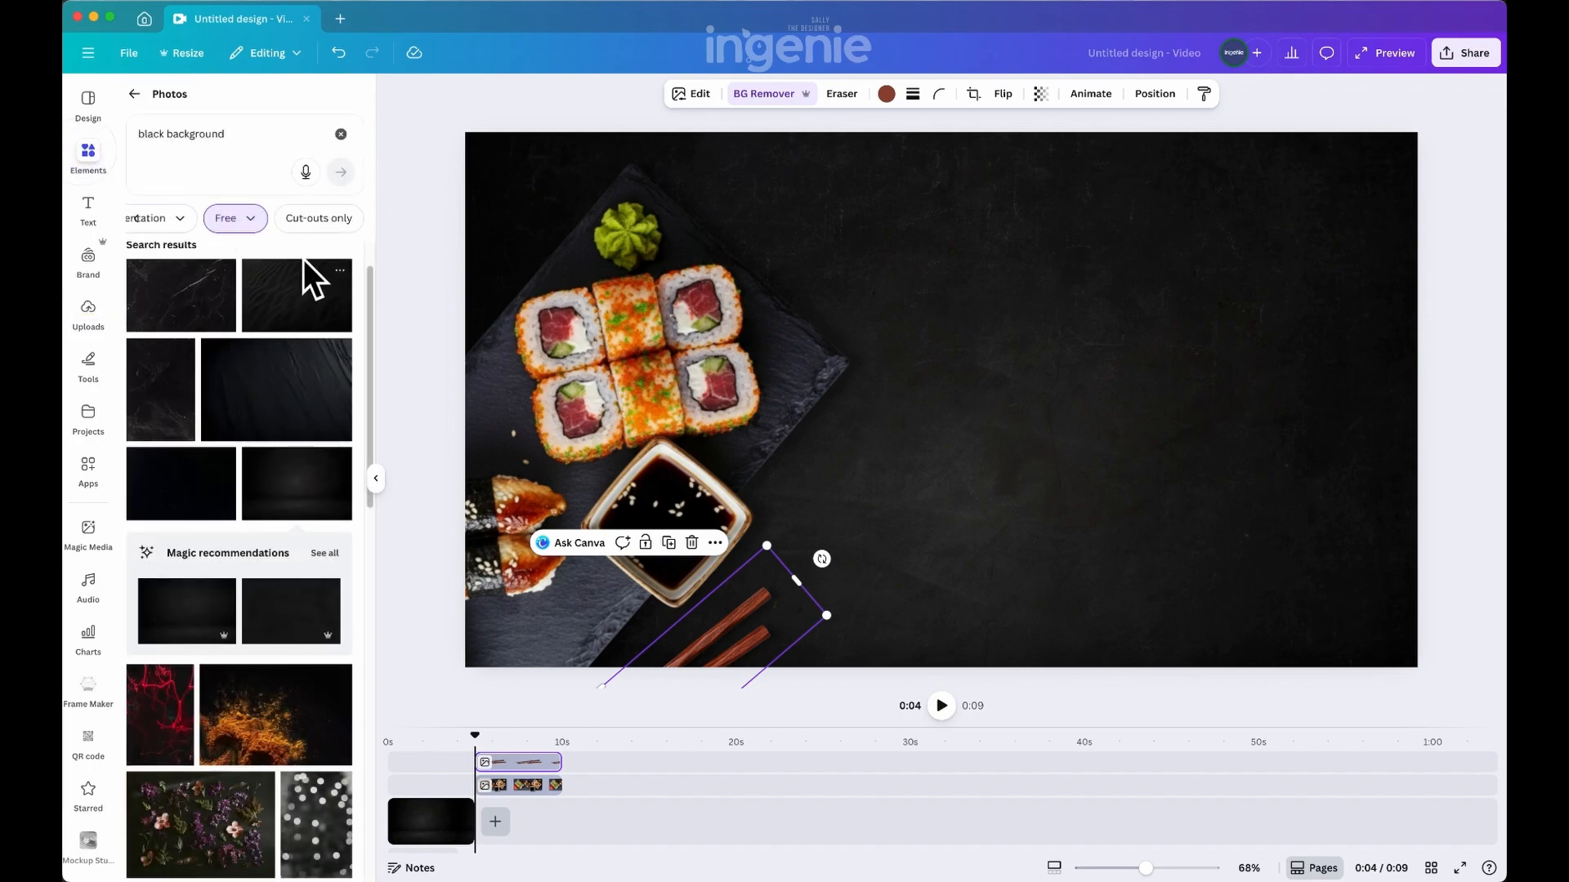
left_click(134, 94)
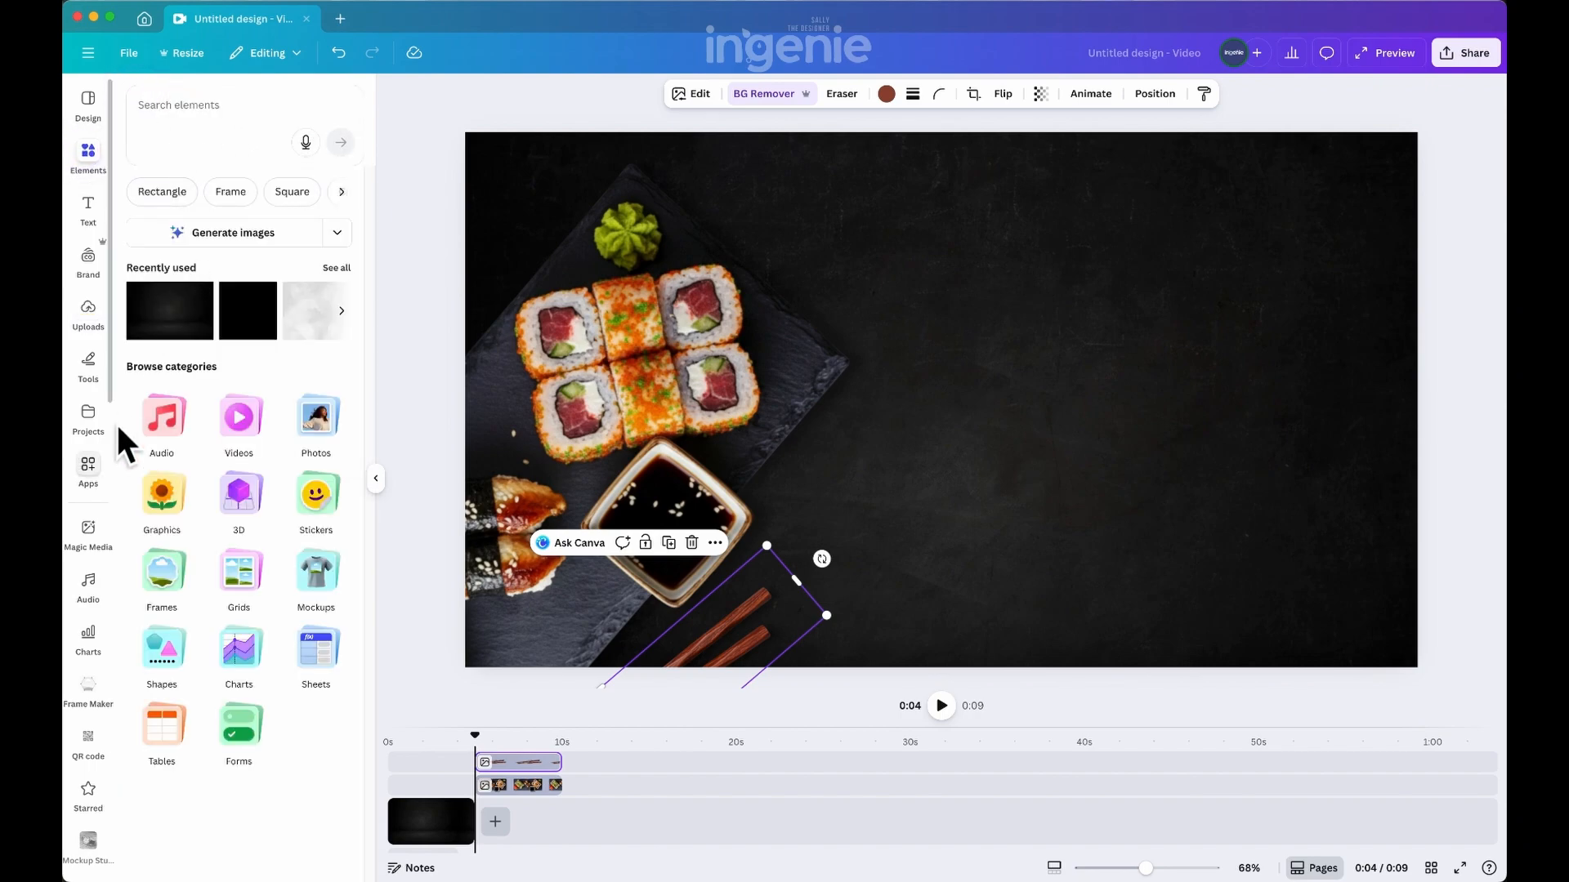
left_click(162, 654)
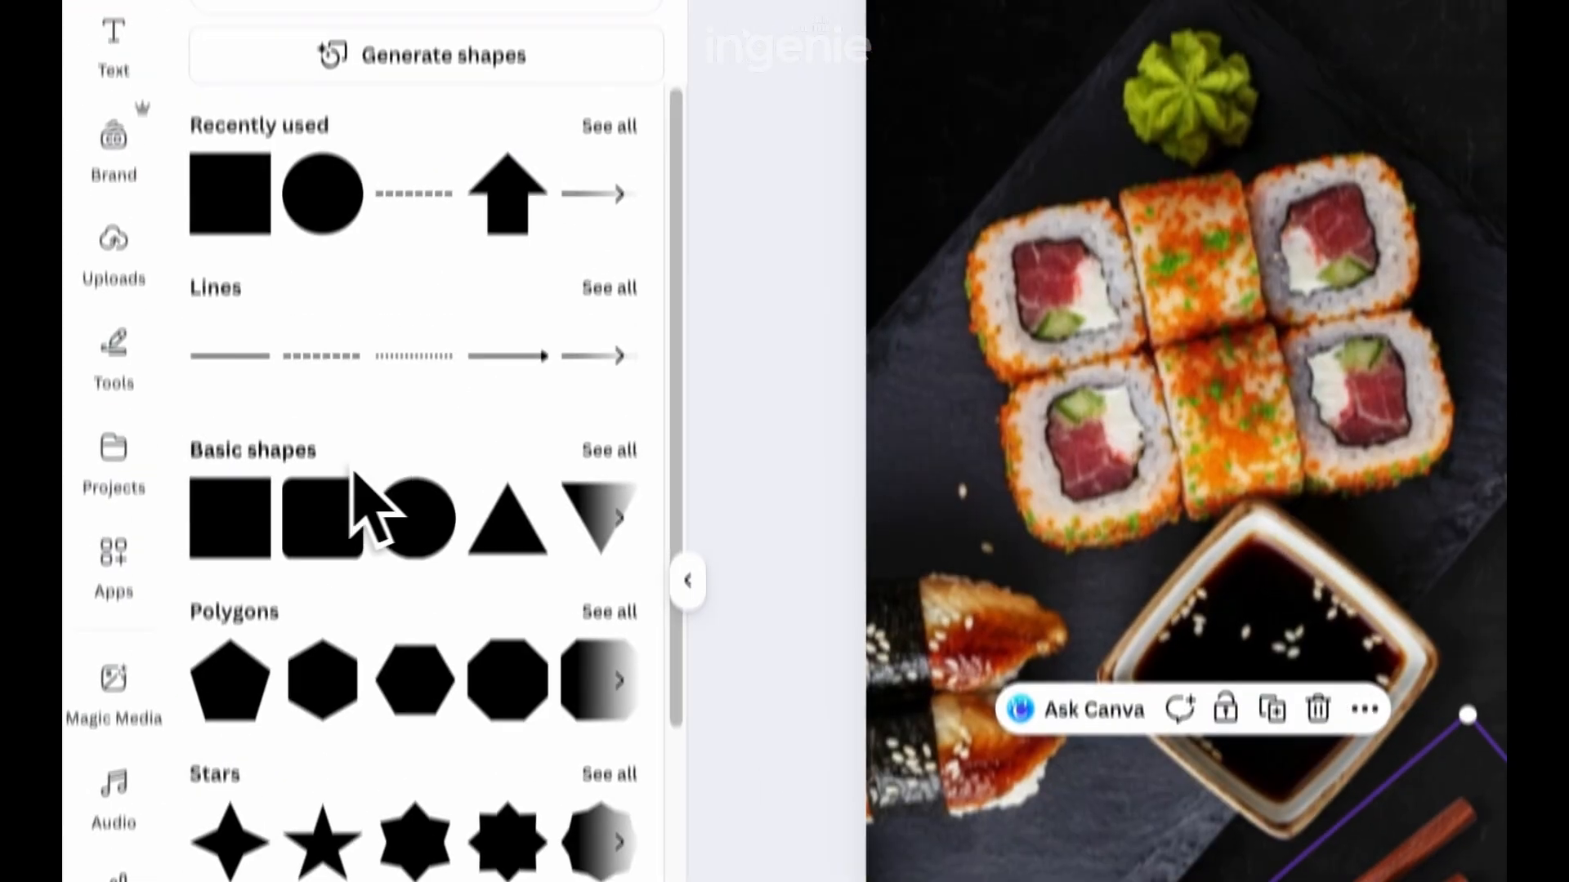
left_click(609, 448)
left_click(298, 184)
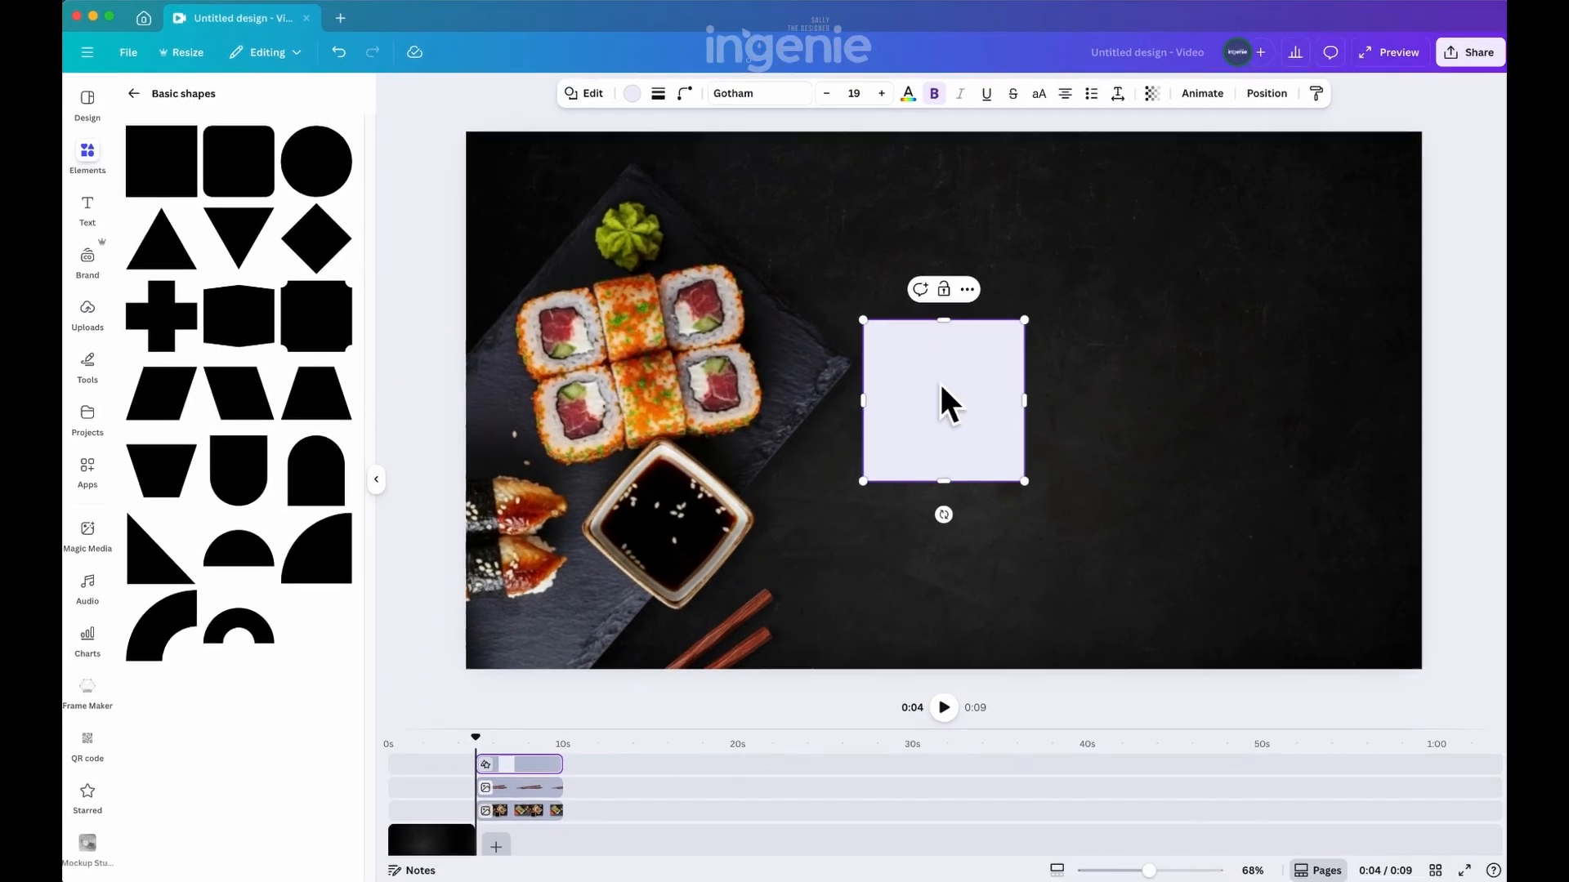
Move the square toward the page's upper middle and remove its fill colour
left_click_drag(939, 403, 967, 261)
left_click(630, 92)
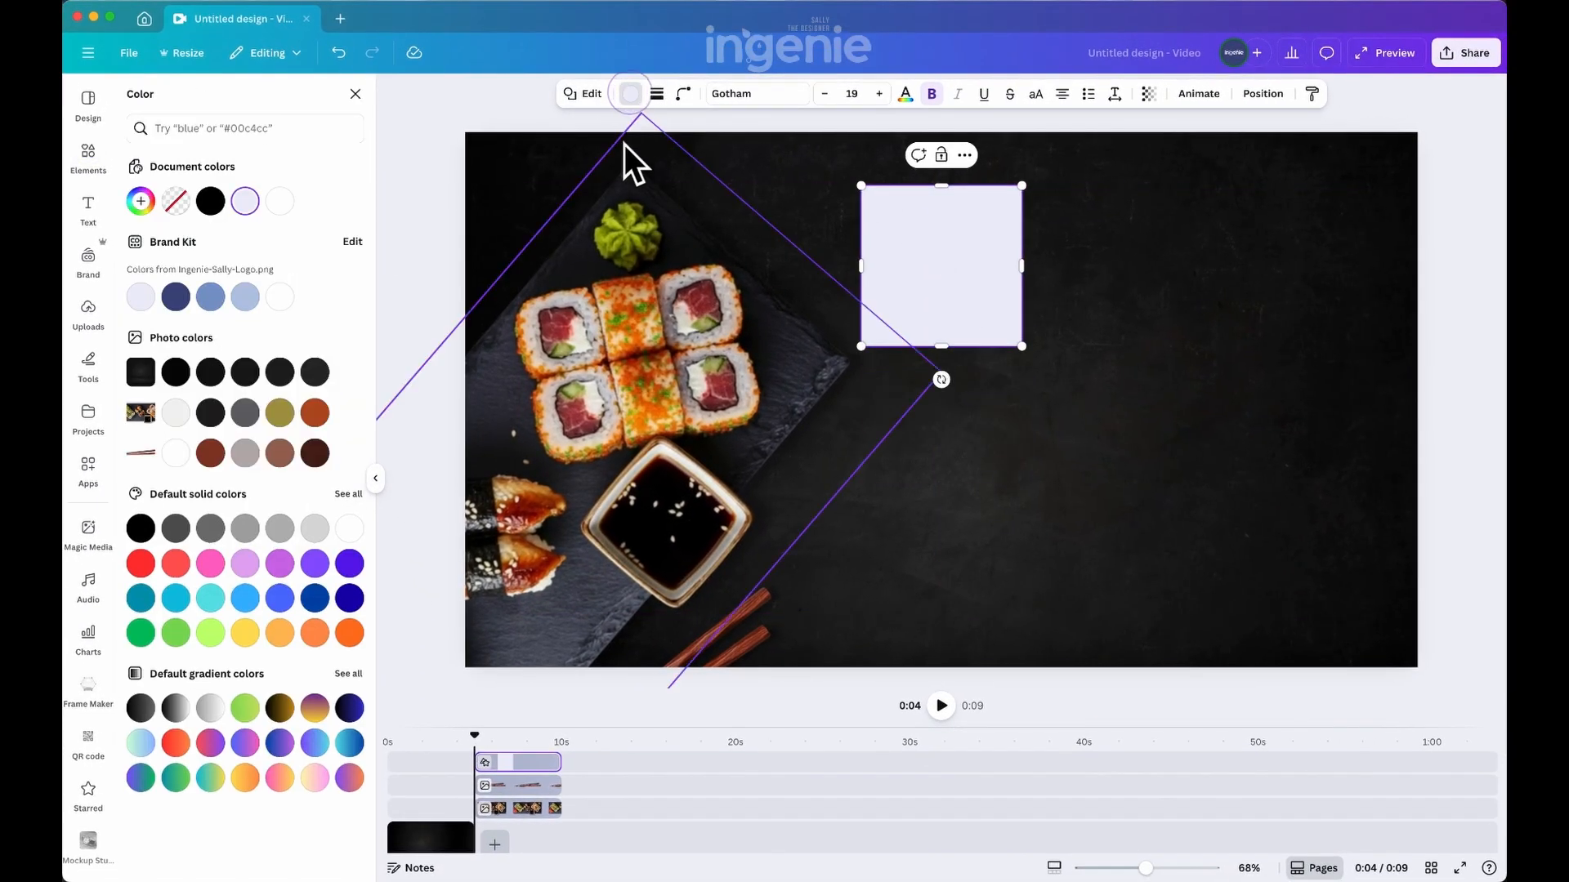
left_click(175, 202)
Give the square a thin solid outline in white
left_click(657, 93)
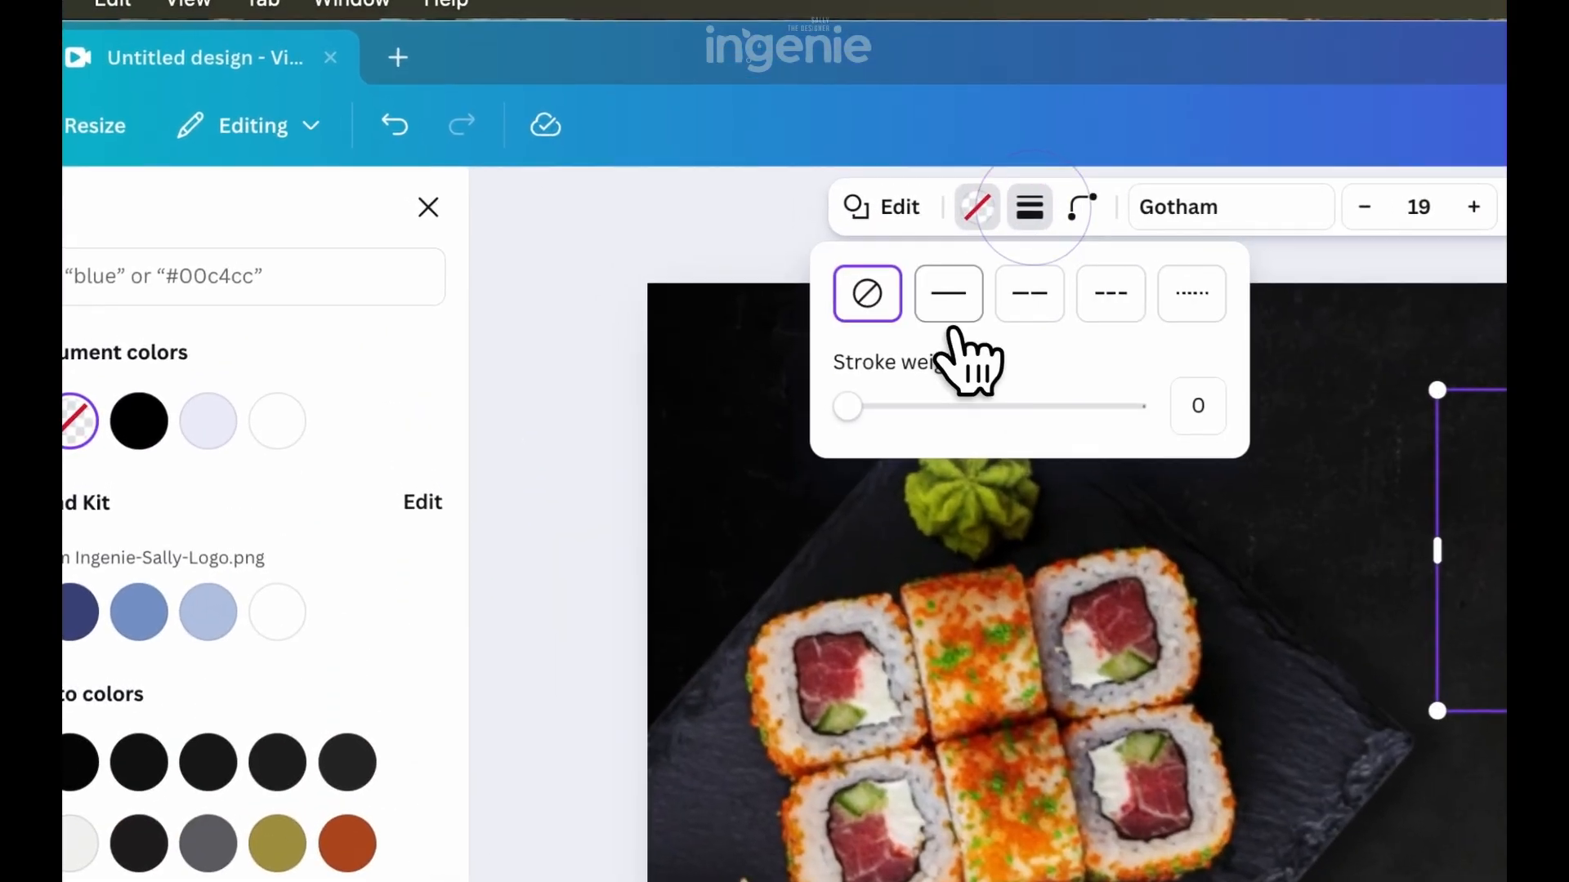
left_click(616, 137)
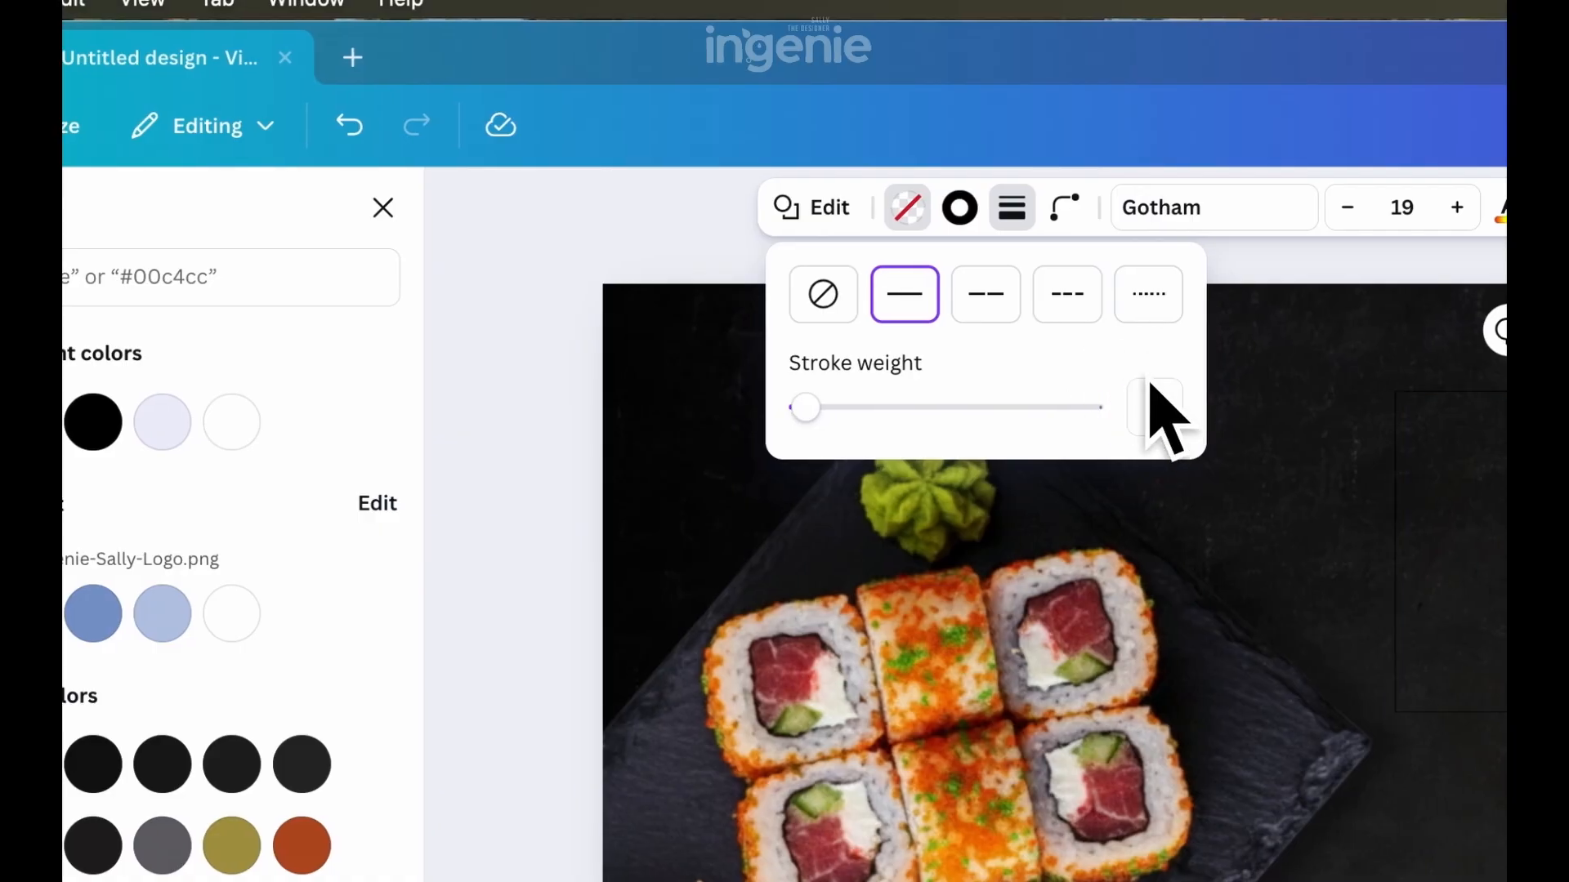
left_click(1001, 206)
left_click(94, 422)
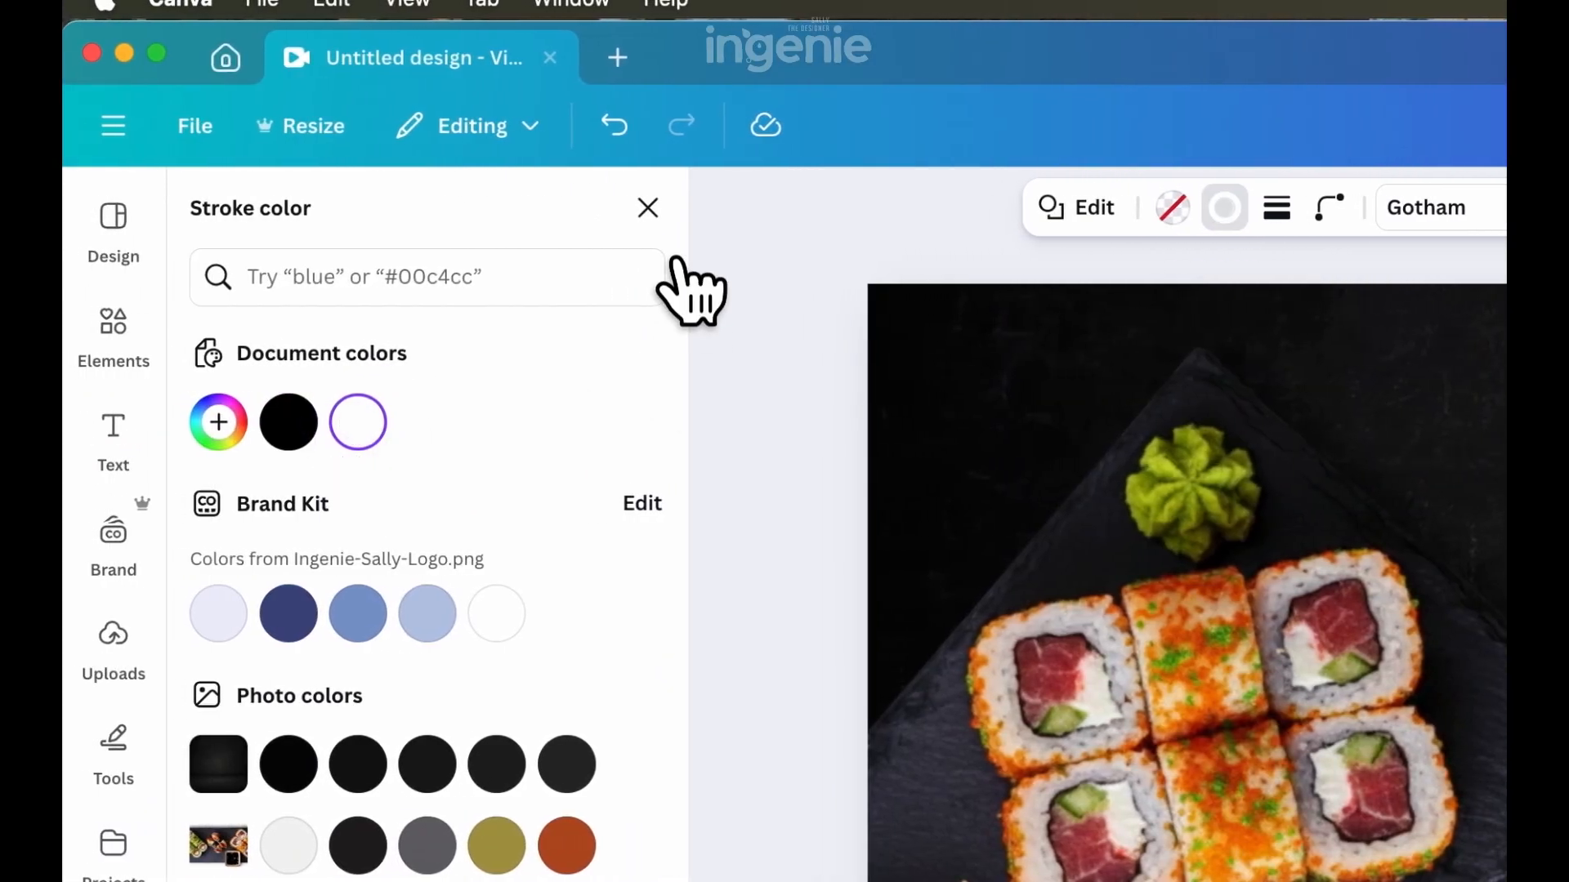
left_click(383, 208)
Add a text box reading "Nigiri Sashimi" to the page
left_click(150, 118)
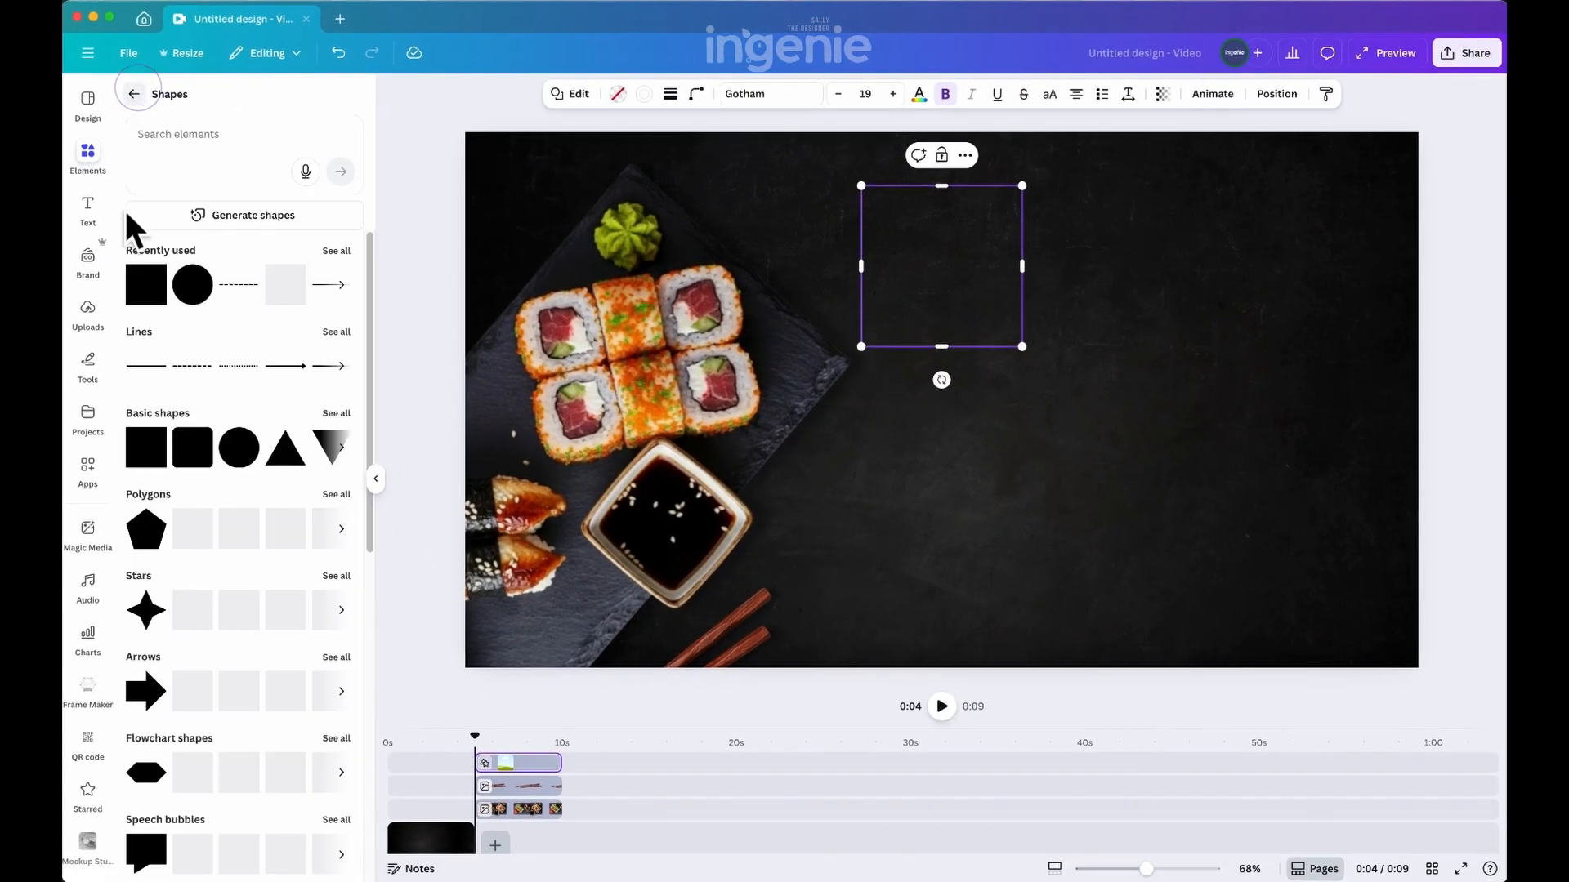
left_click(91, 214)
left_click(211, 155)
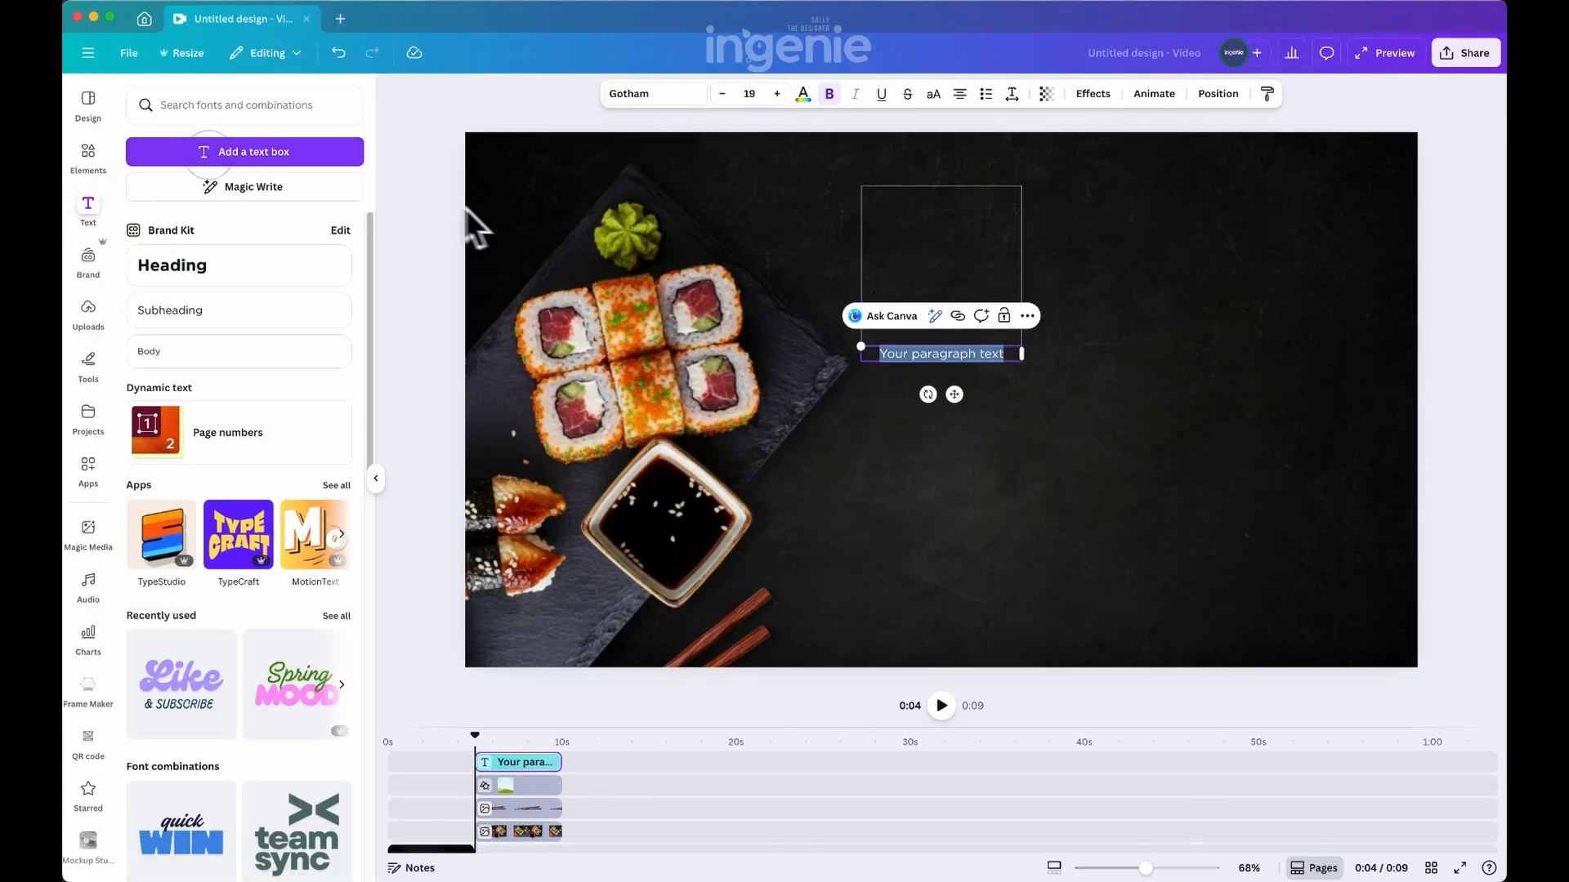
type("Nigiri")
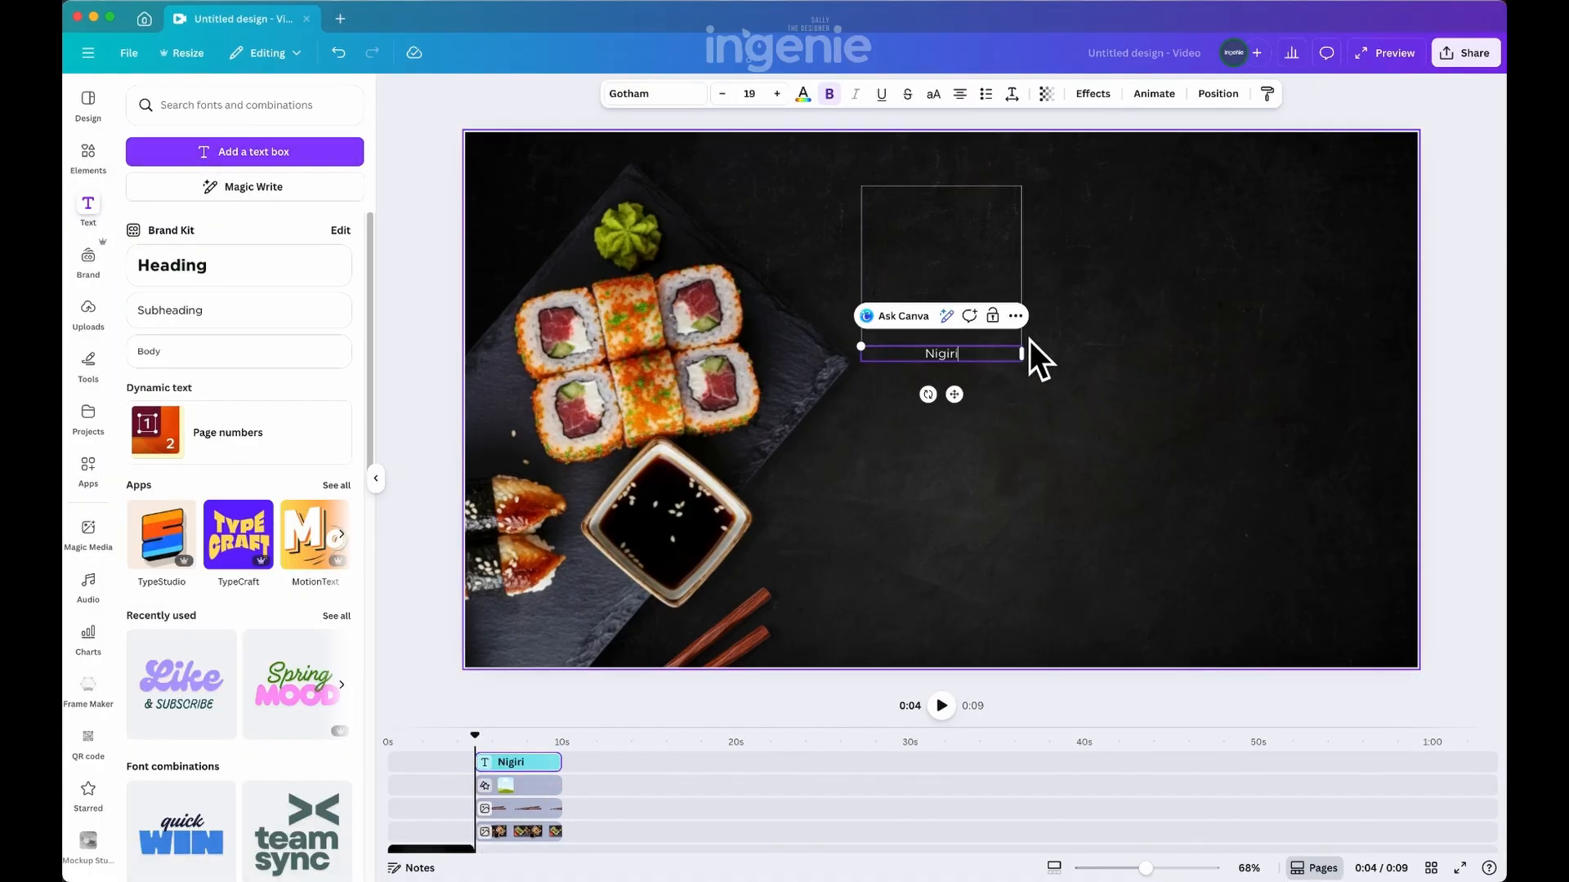
type(" Su")
type("shimi")
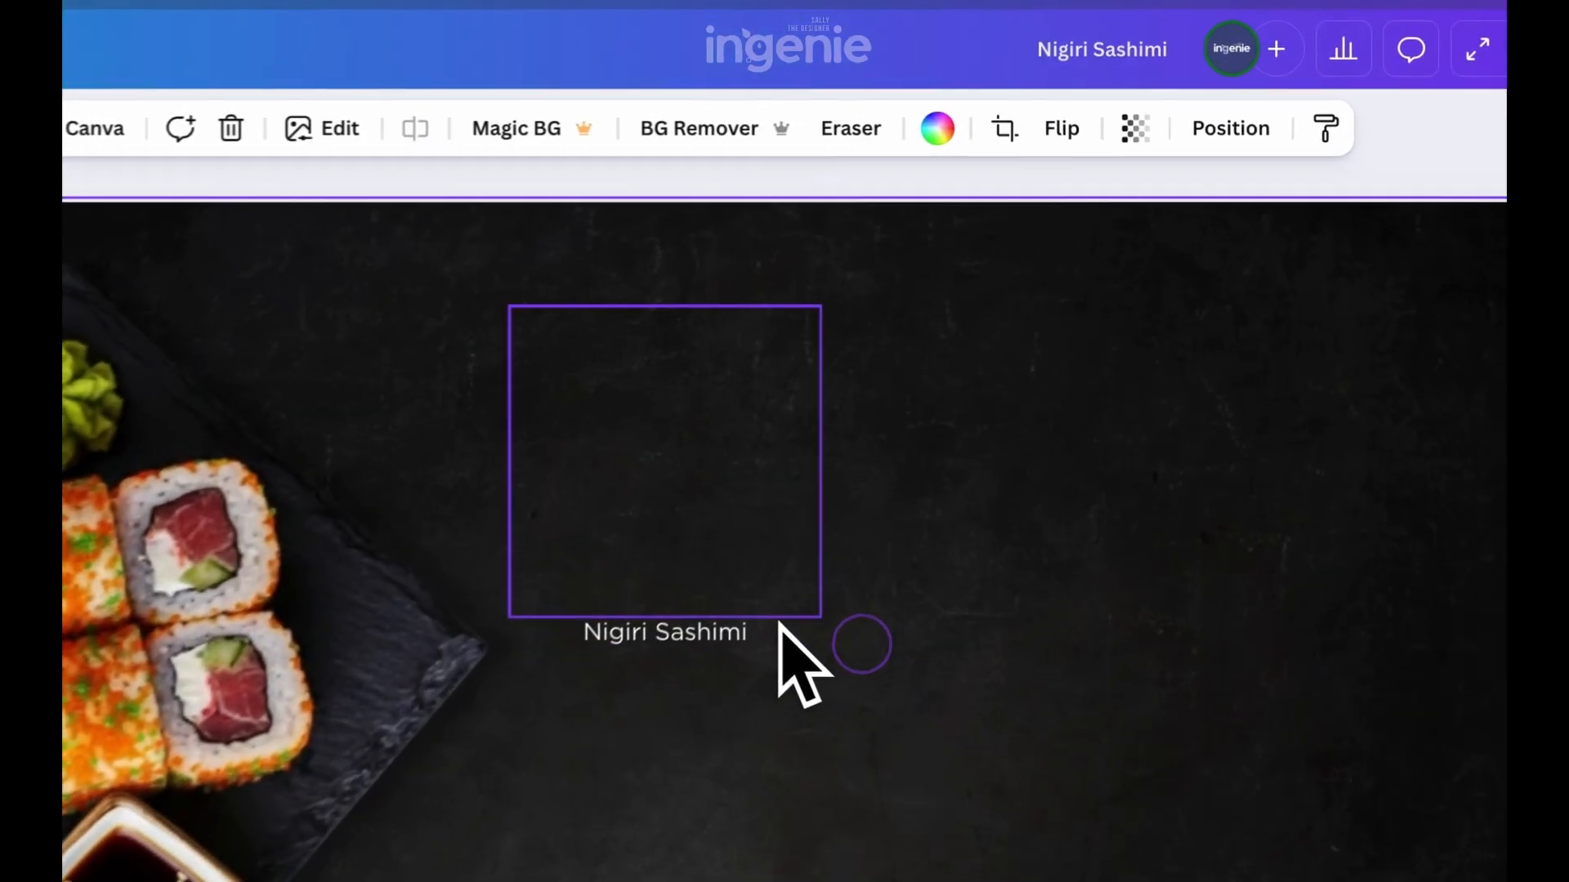
left_click(1005, 355)
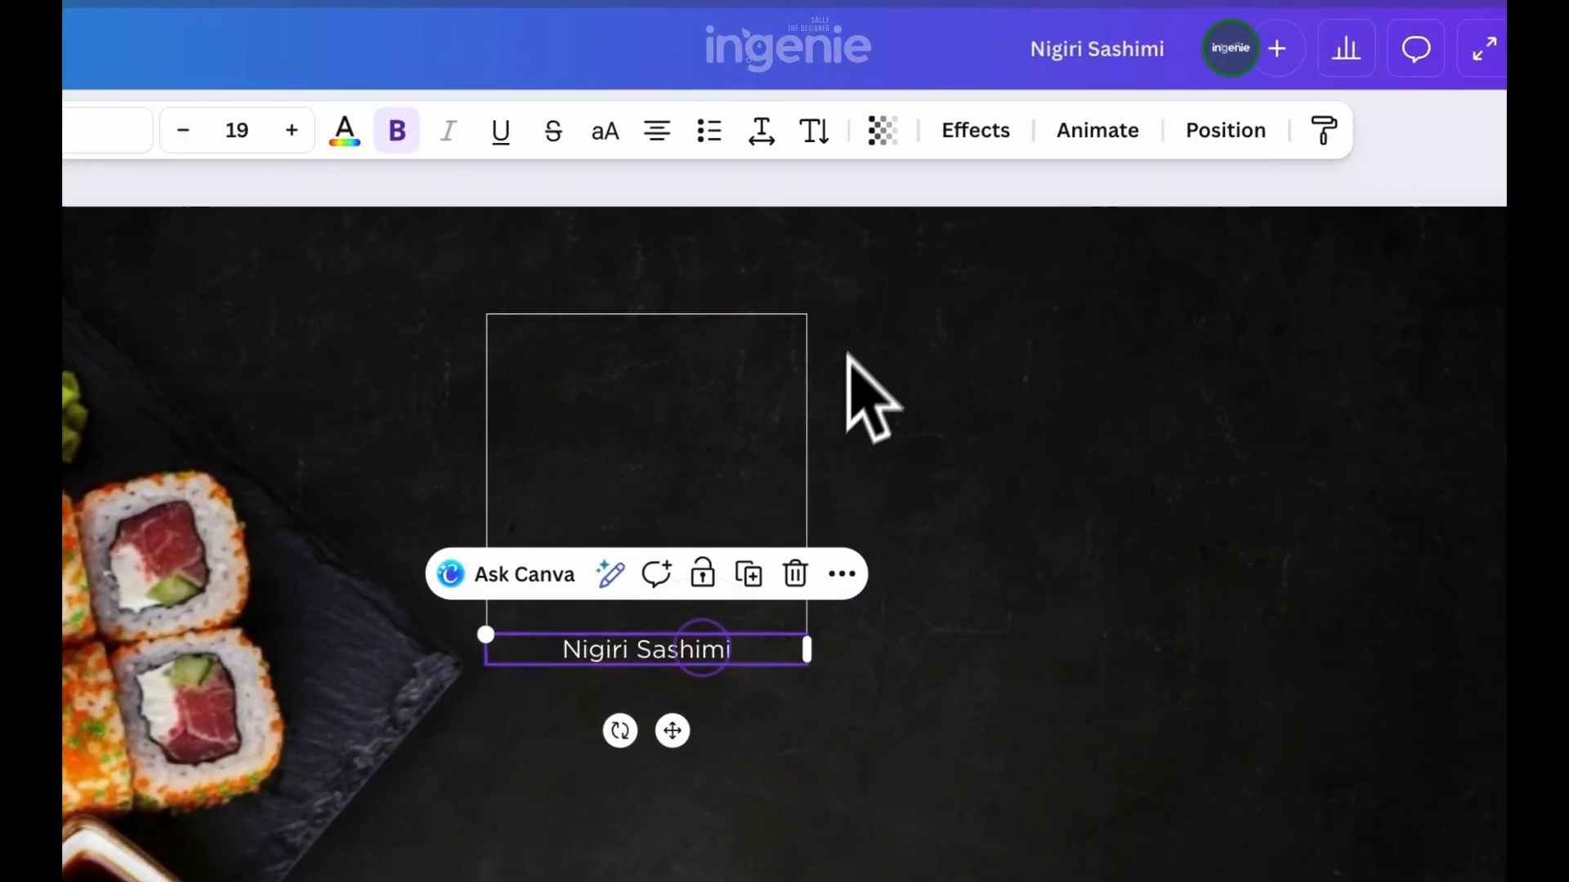
Left-align the "Nigiri Sashimi" text and move it inside the upper part of the outlined square
left_click(575, 194)
left_click(1060, 733)
left_click_drag(560, 716, 632, 466)
left_click_drag(478, 305, 477, 305)
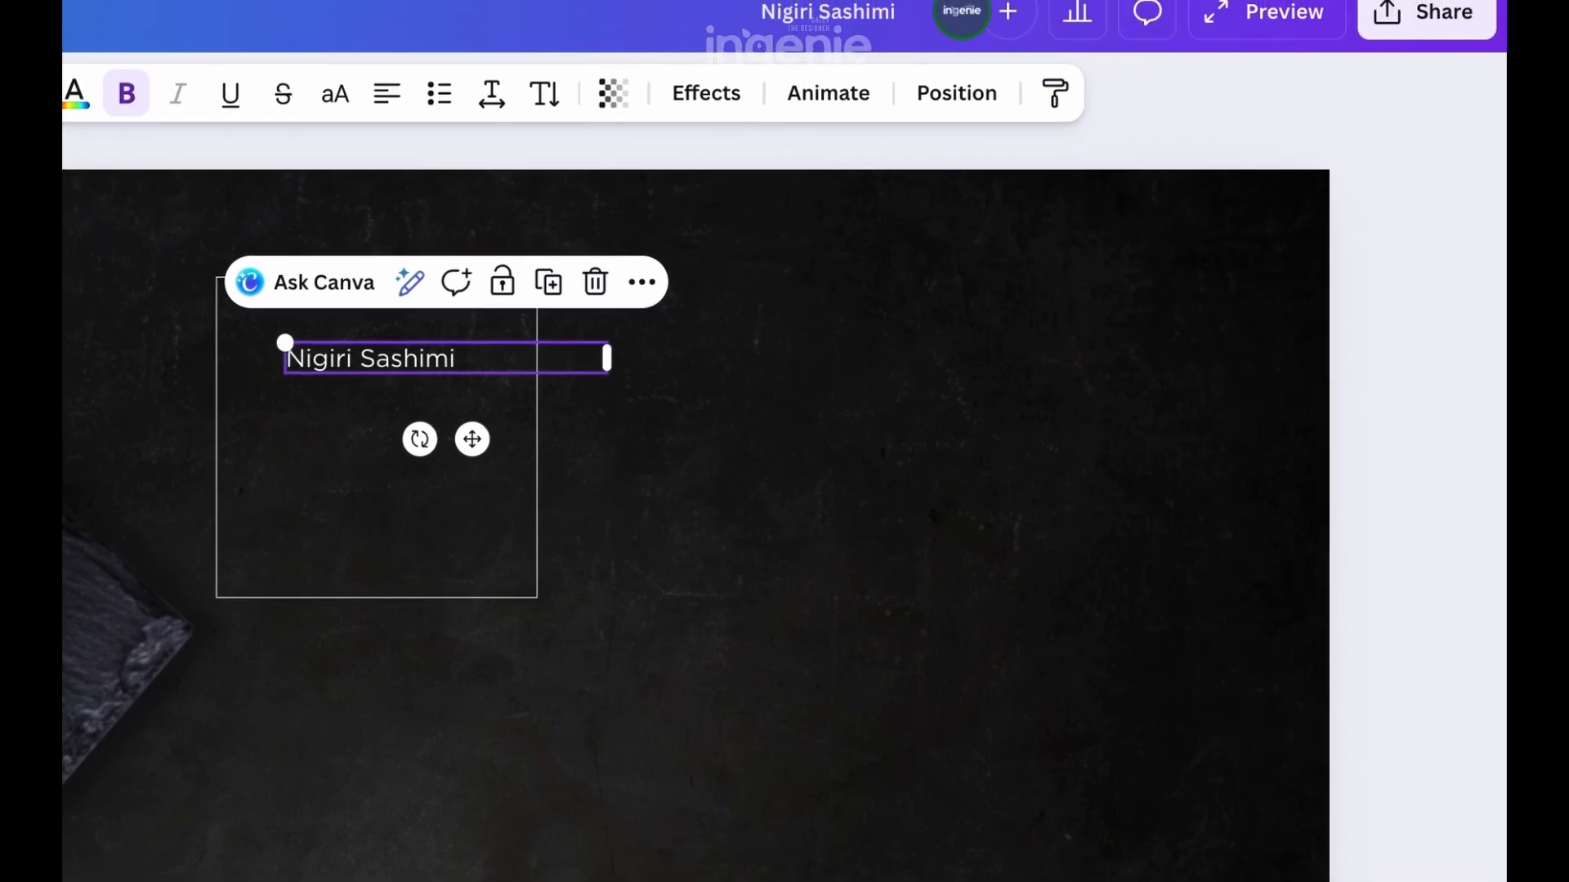
left_click(824, 544)
Set the "Nigiri Sashimi" text to font size 50 with line spacing 1.2
left_click(480, 199)
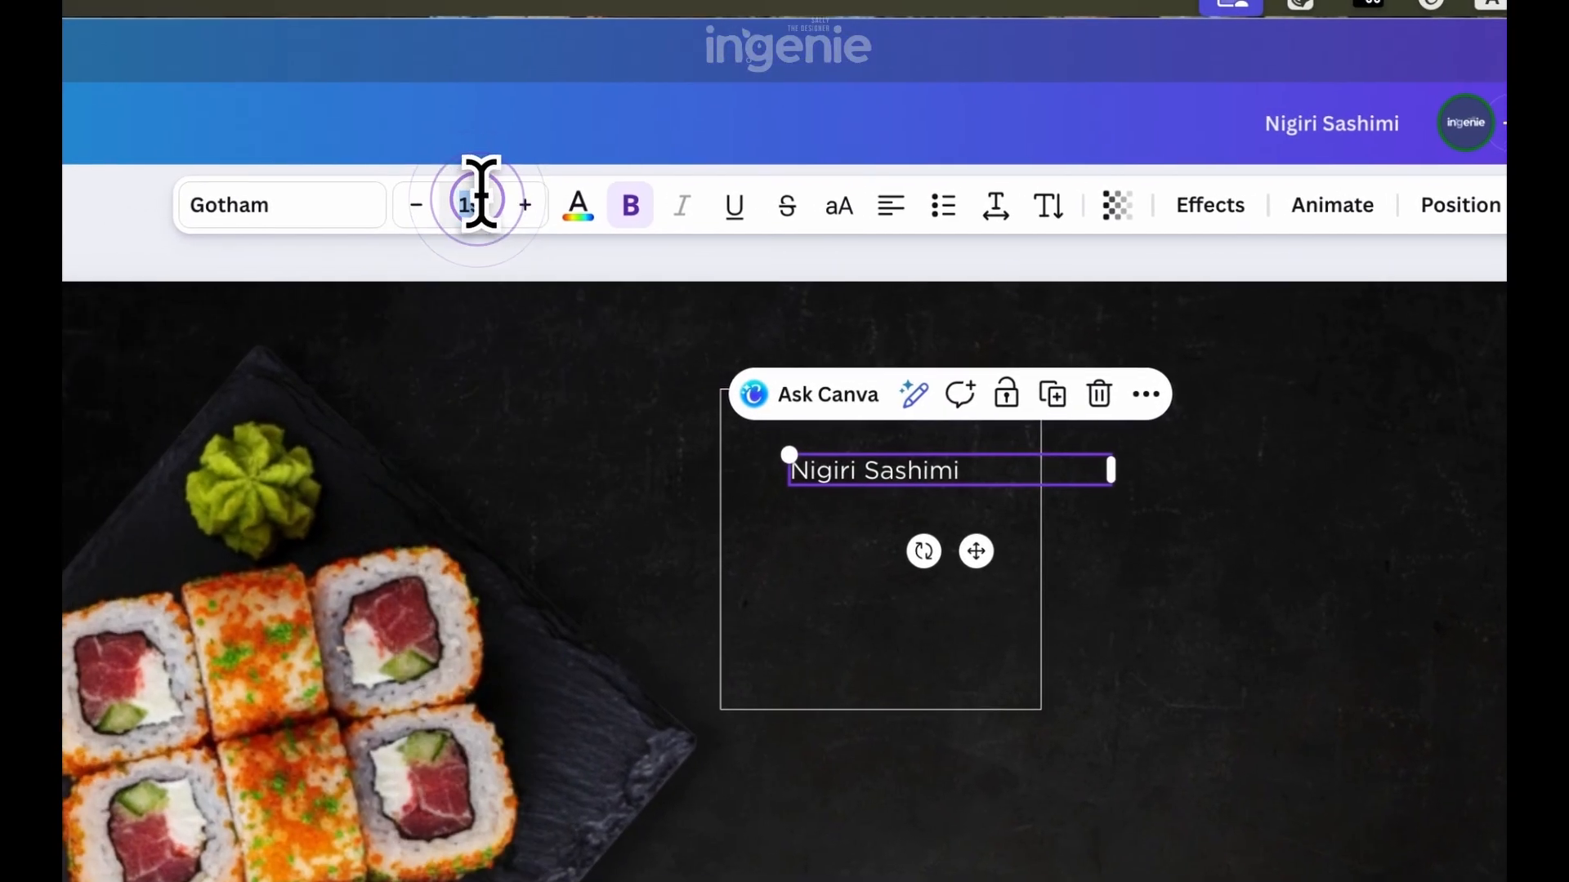
type("50")
key("Return")
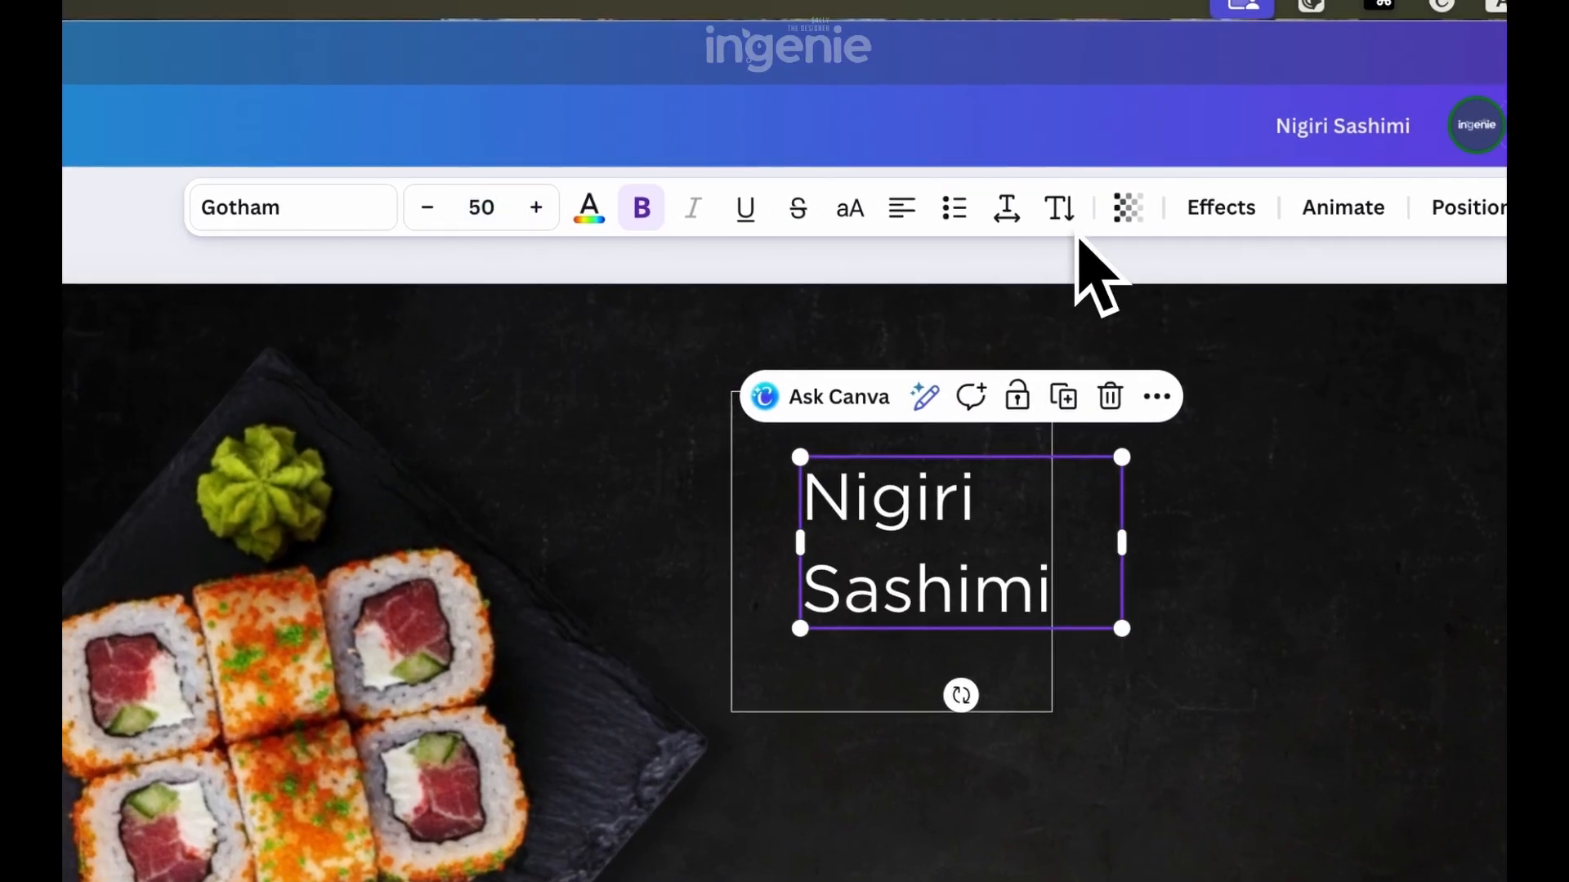
left_click(1022, 211)
left_click(1138, 426)
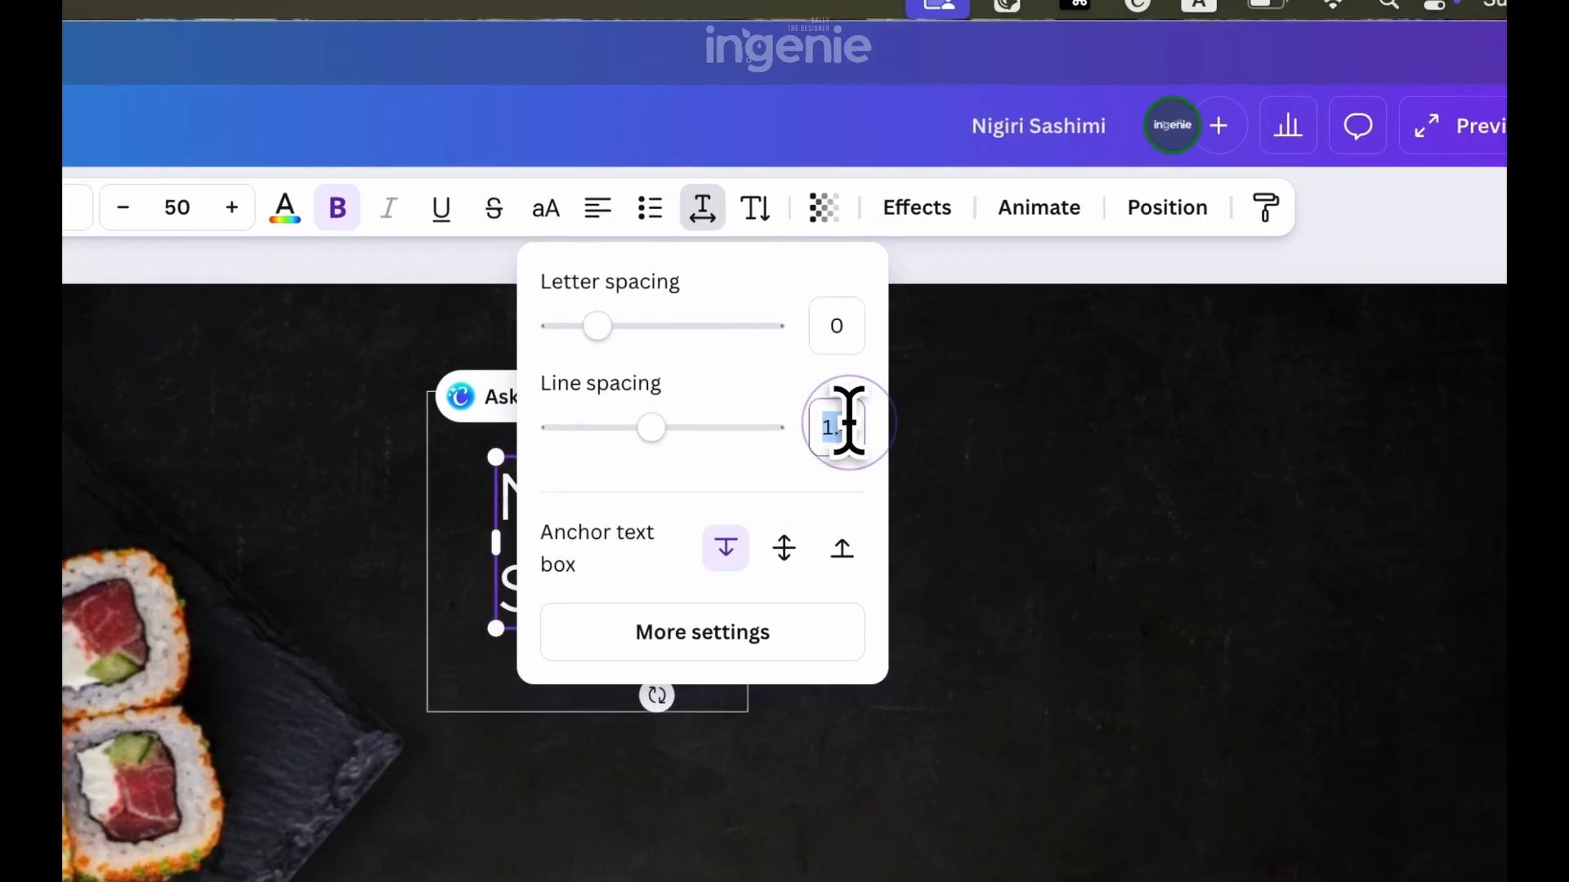
type("1.2")
key("Return")
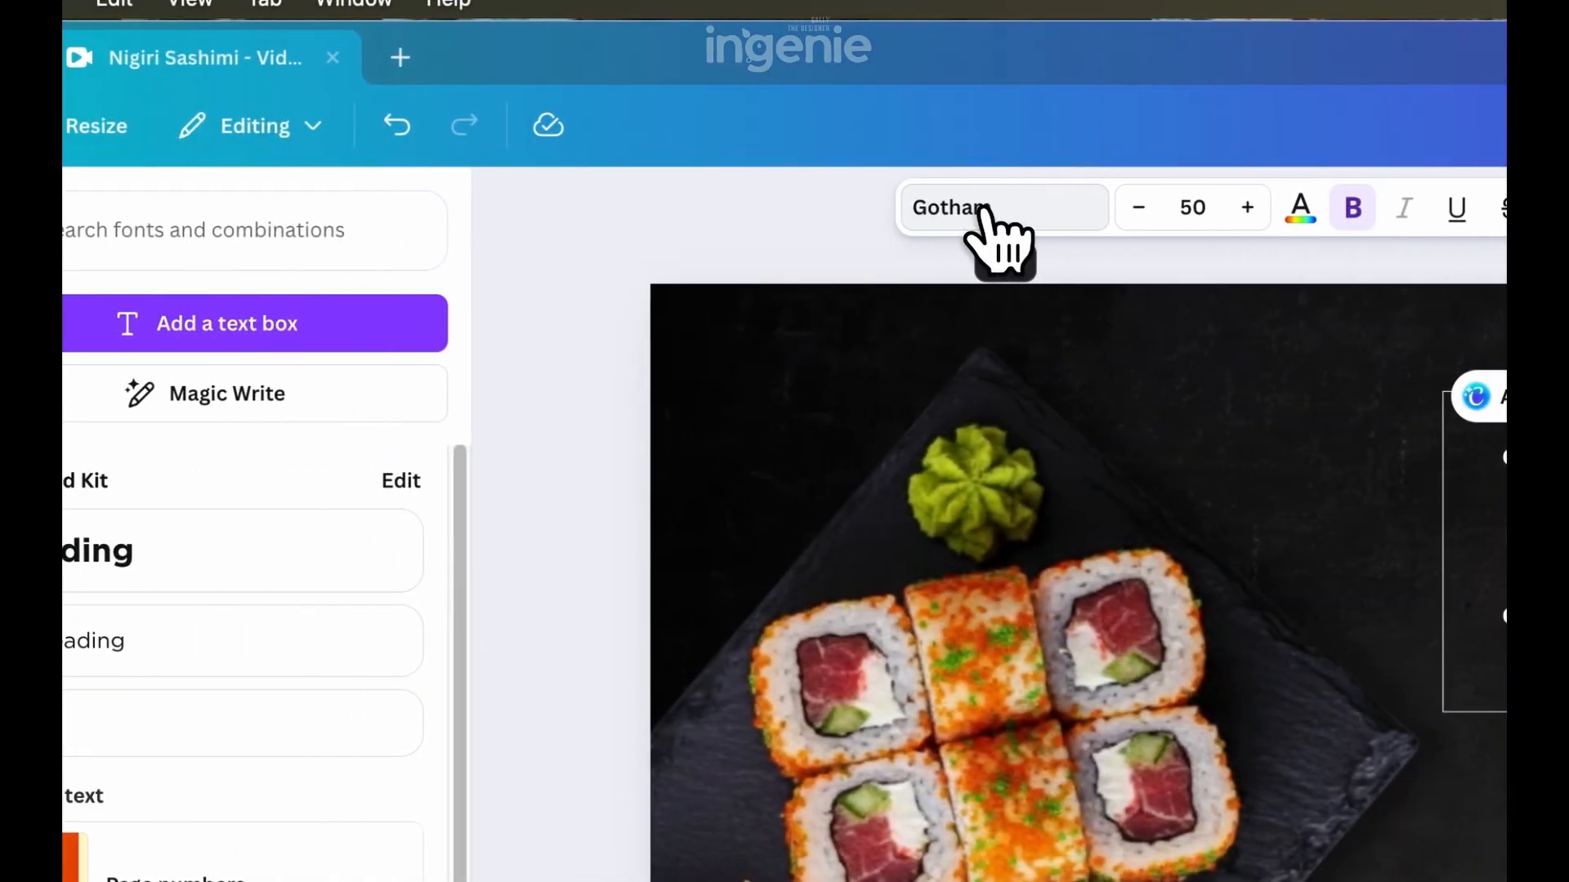
Change the font of the "Nigiri Sashimi" heading to Prata
left_click(984, 209)
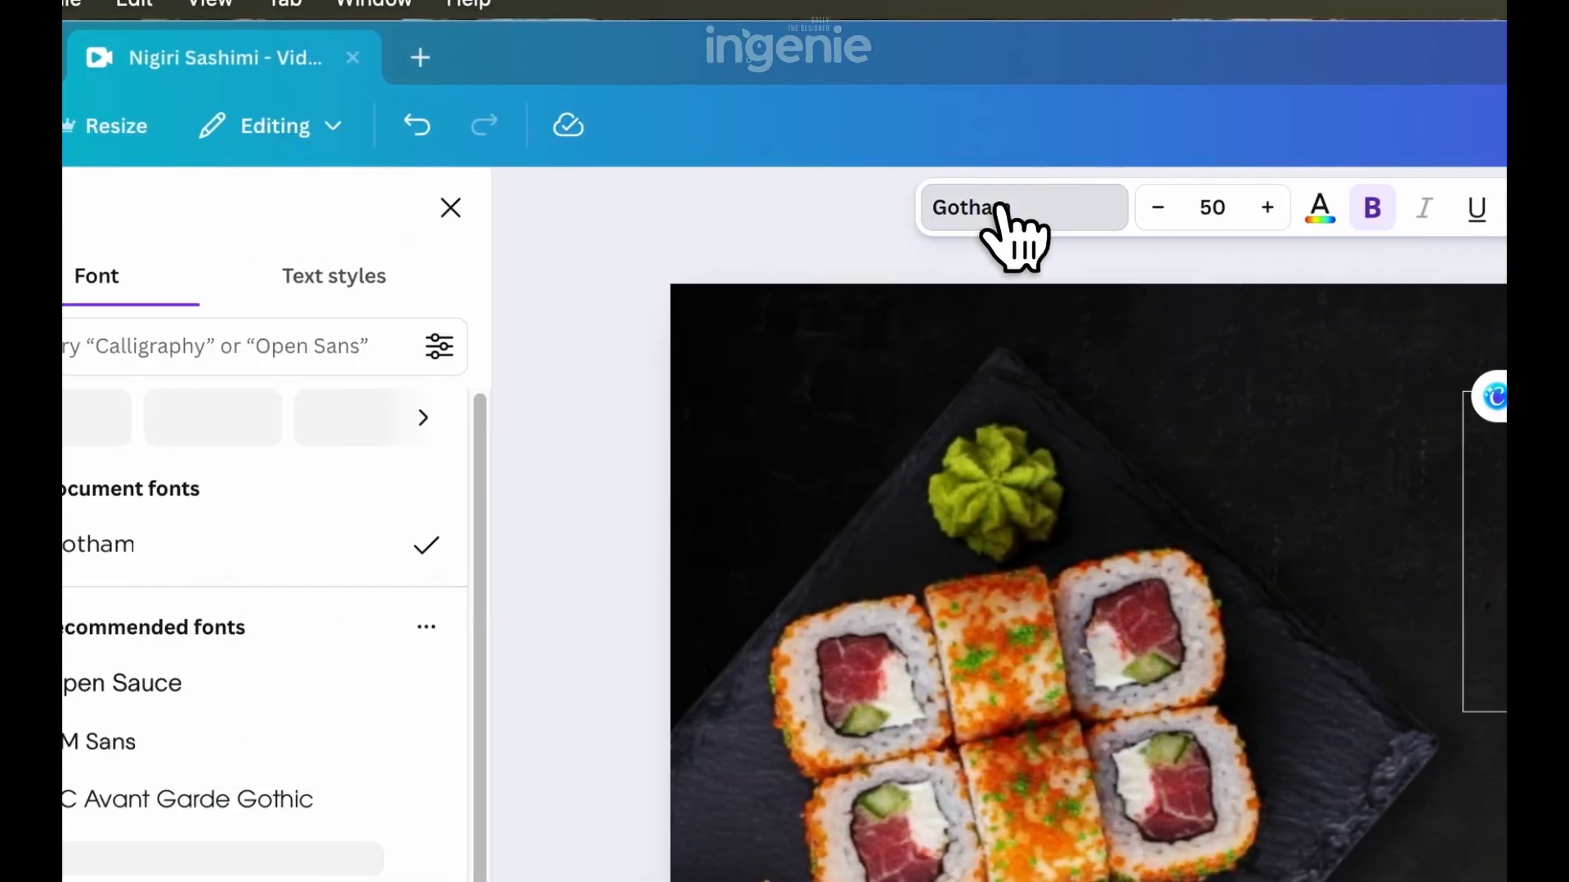
left_click(162, 339)
type("prata")
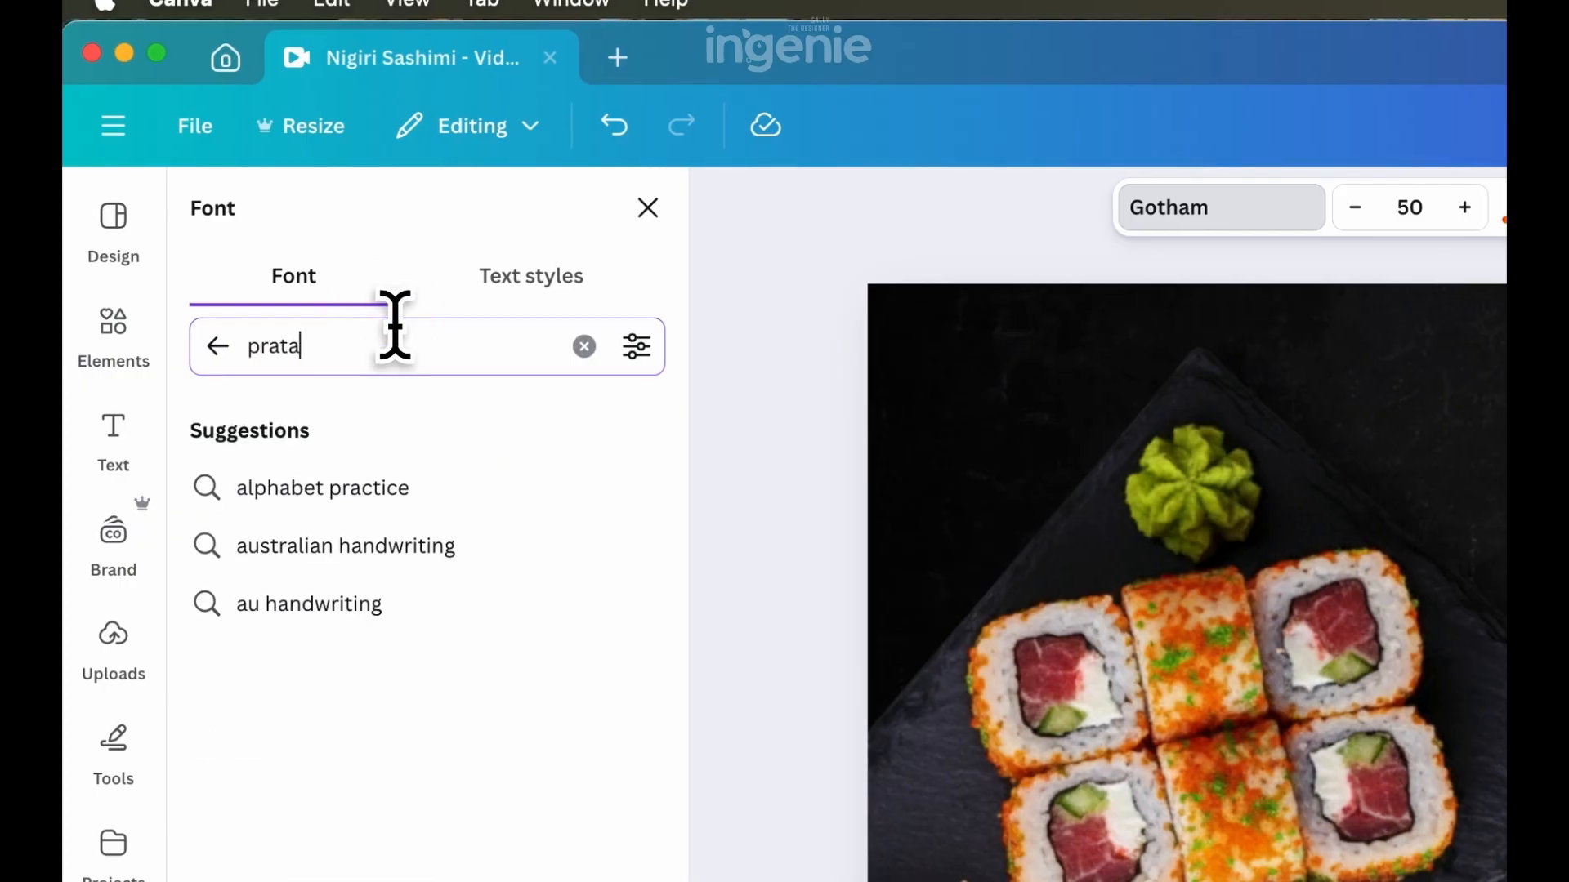
key("Return")
left_click(338, 489)
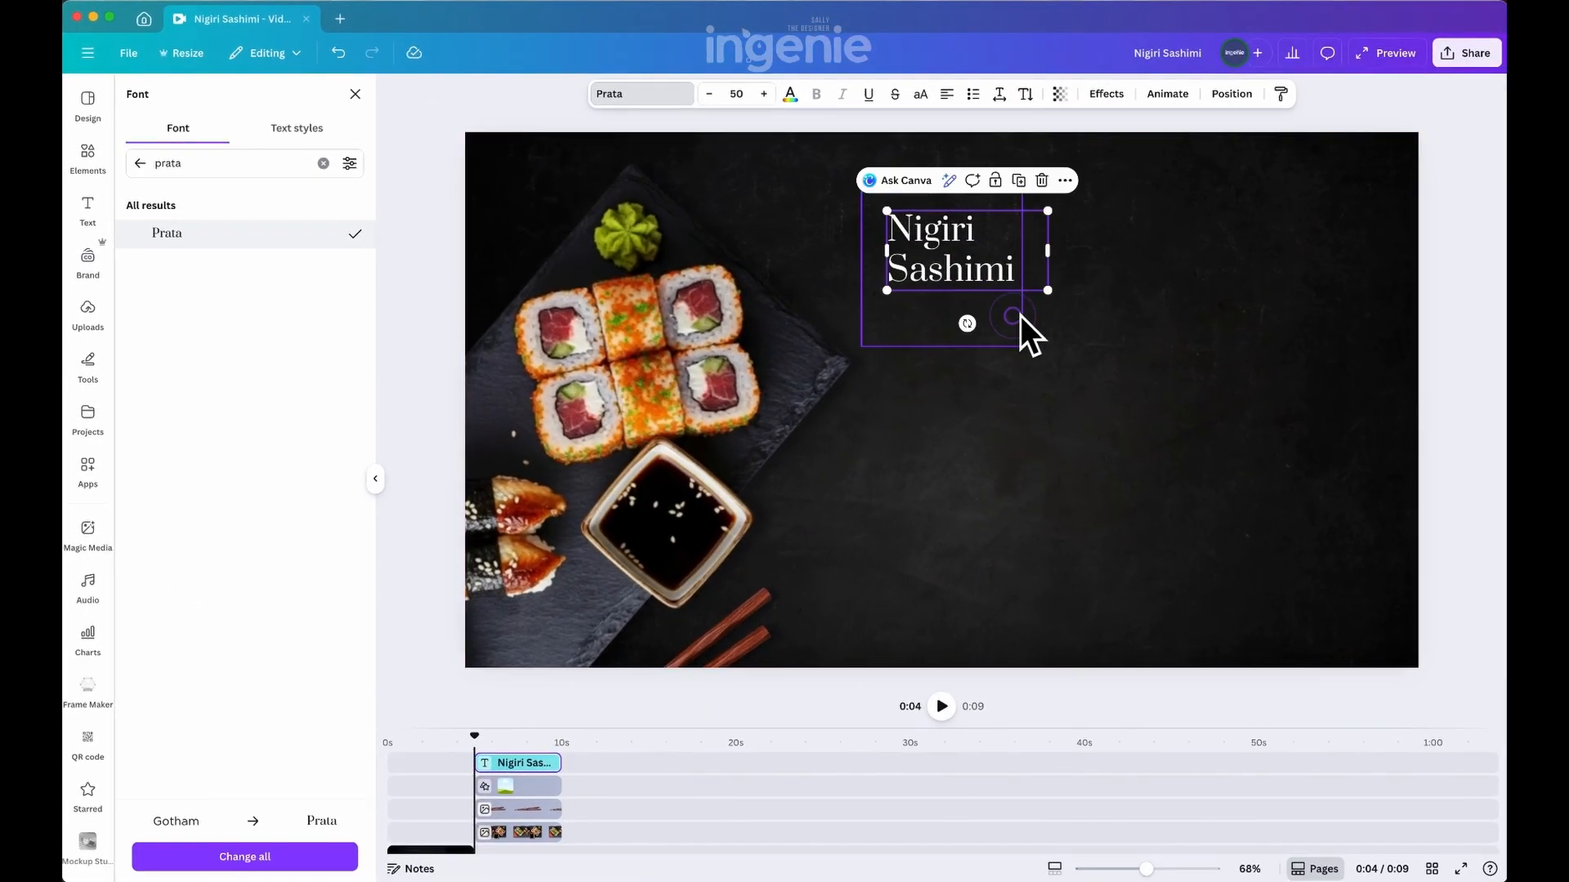
Widen the outlined square around the "Nigiri Sashimi" heading and nudge the heading slightly within it
left_click(1021, 315)
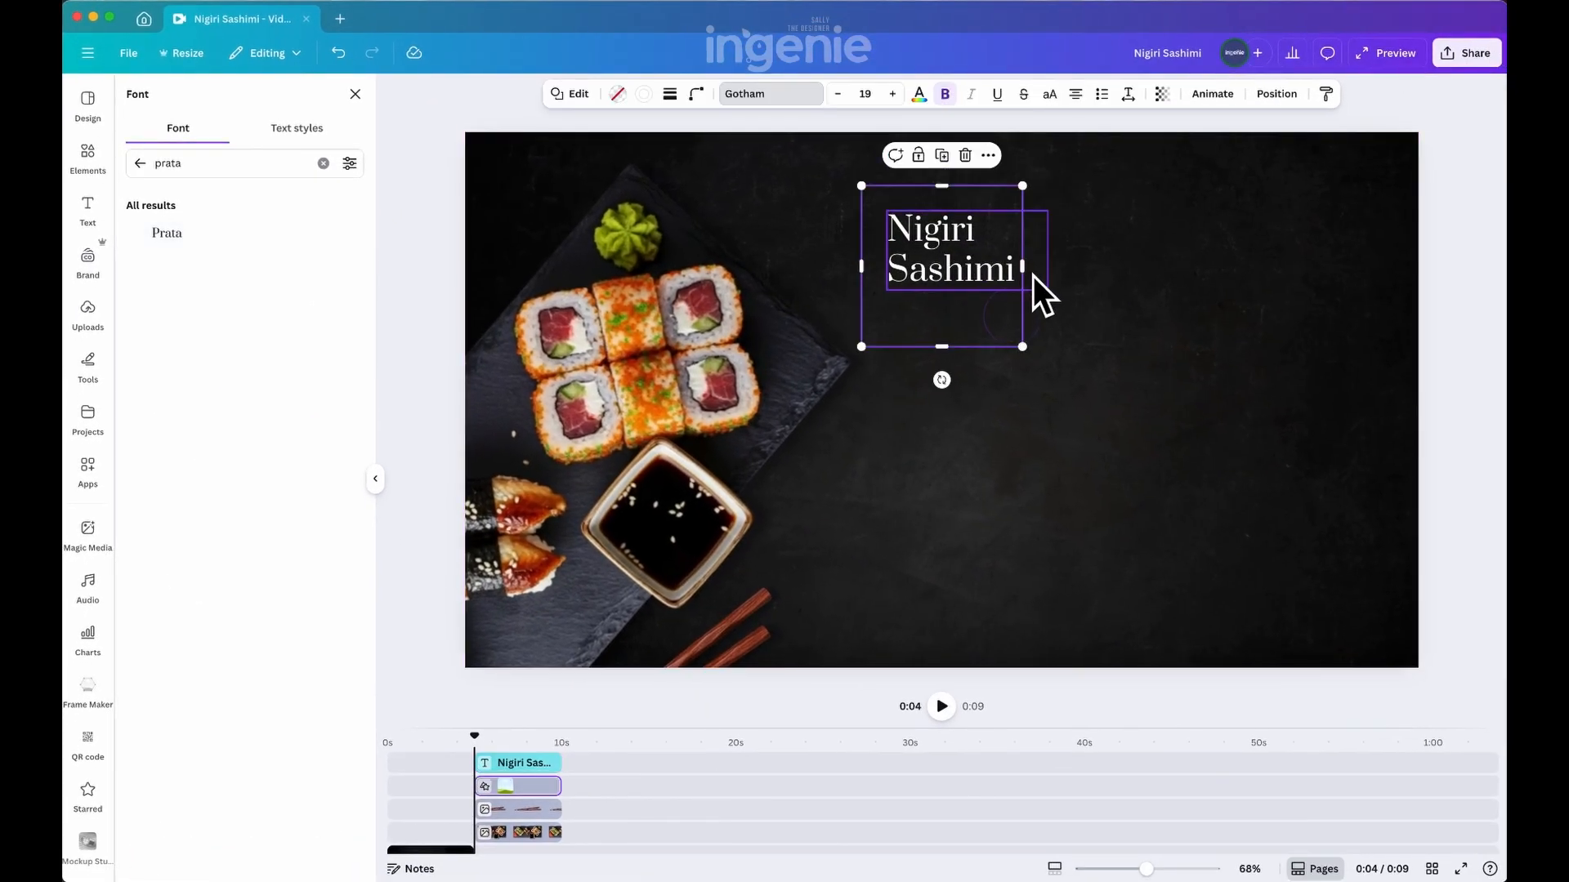
left_click(960, 276)
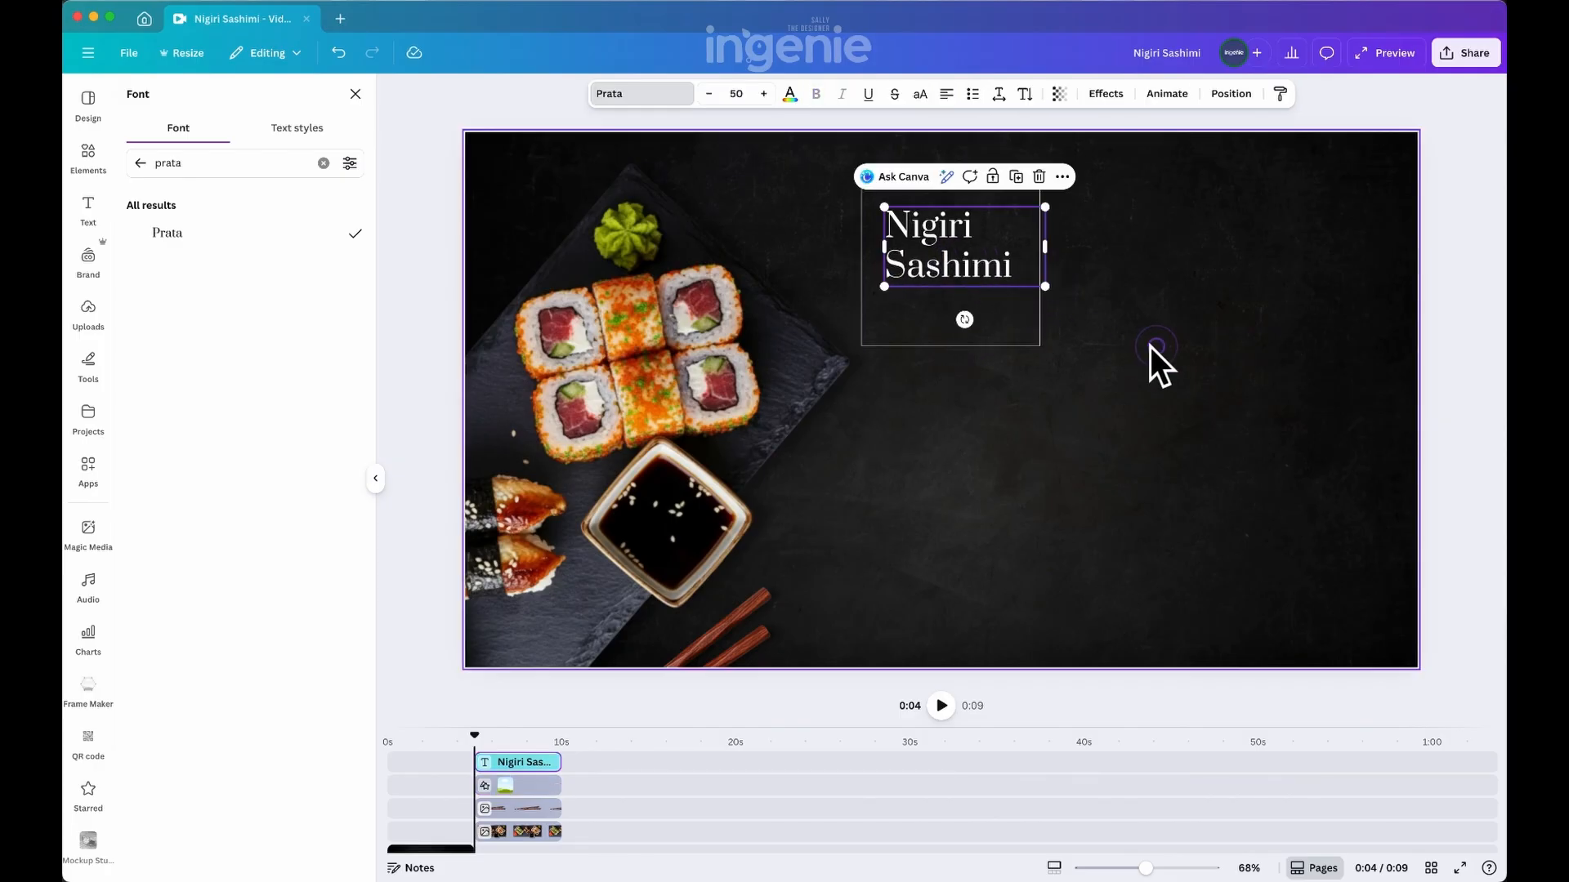
left_click(1157, 346)
Duplicate the heading text, change the copy to "&" and place it right after "Nigiri"
left_click(989, 258)
left_click_drag(1045, 246, 1109, 295)
key("super+c")
key("super+v")
type("&")
left_click_drag(1078, 286, 1021, 230)
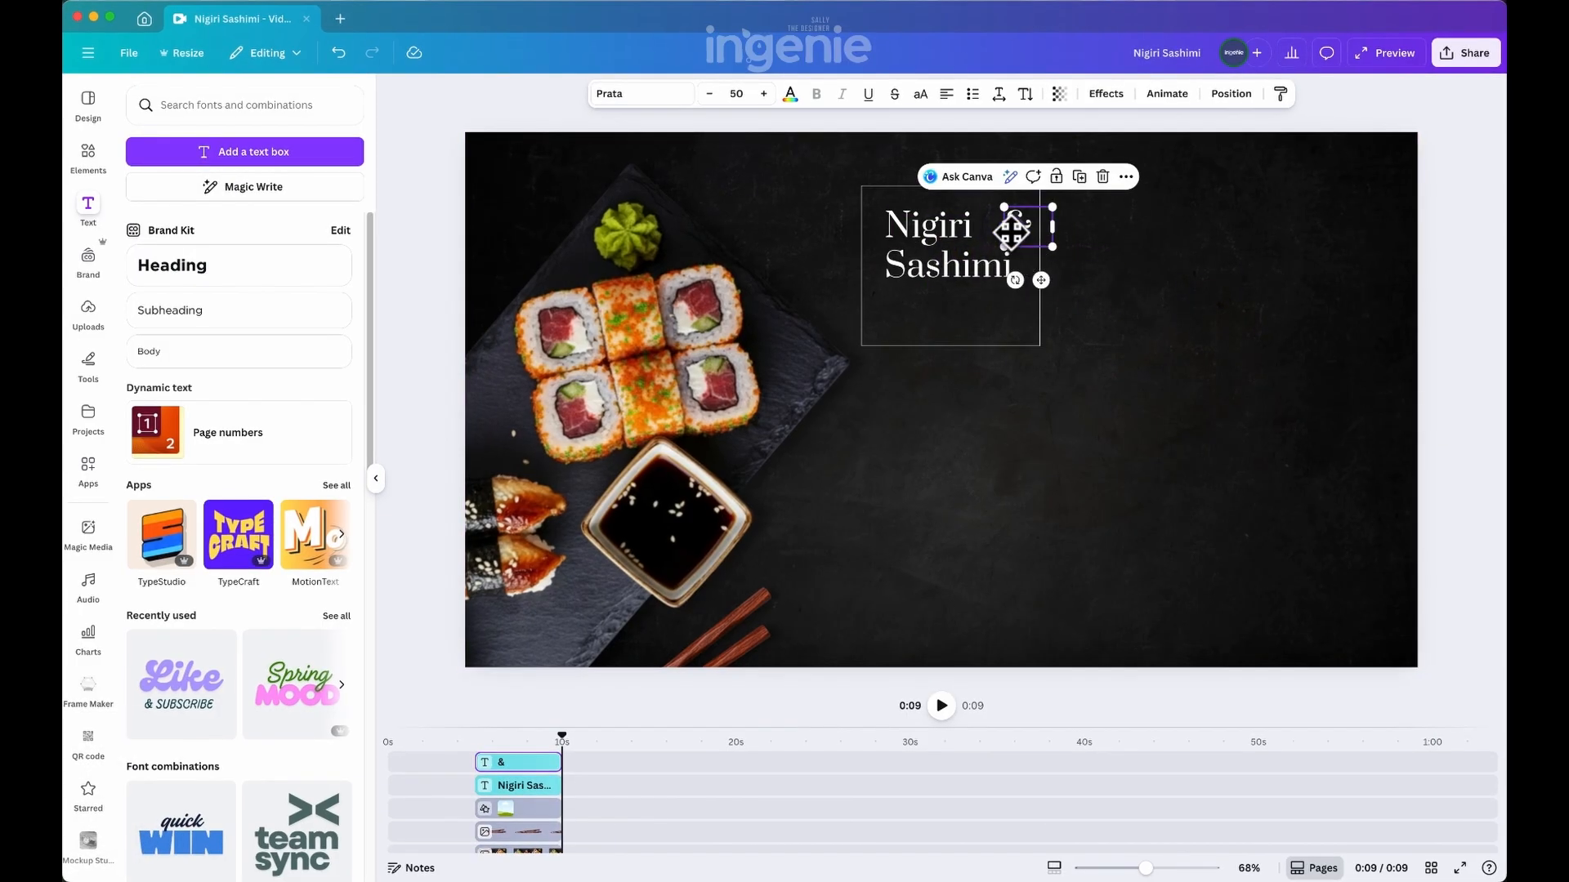
Change the ampersand's font to Lora and enlarge it to about size 59.8
left_click(645, 94)
type("lora")
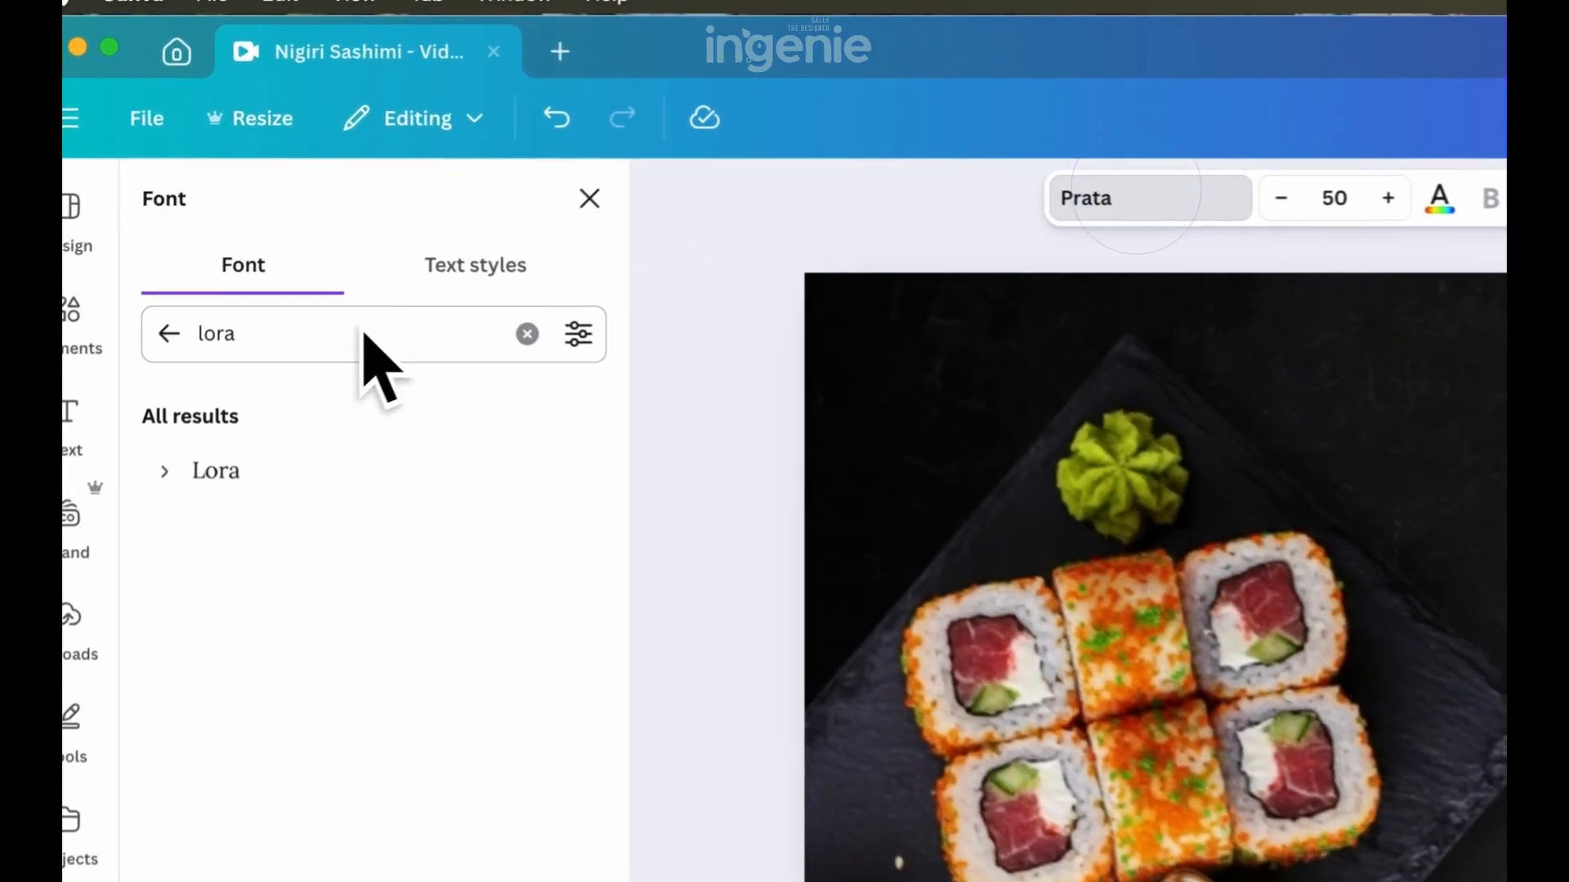
left_click(200, 234)
left_click_drag(1038, 208, 1047, 198)
left_click(1189, 339)
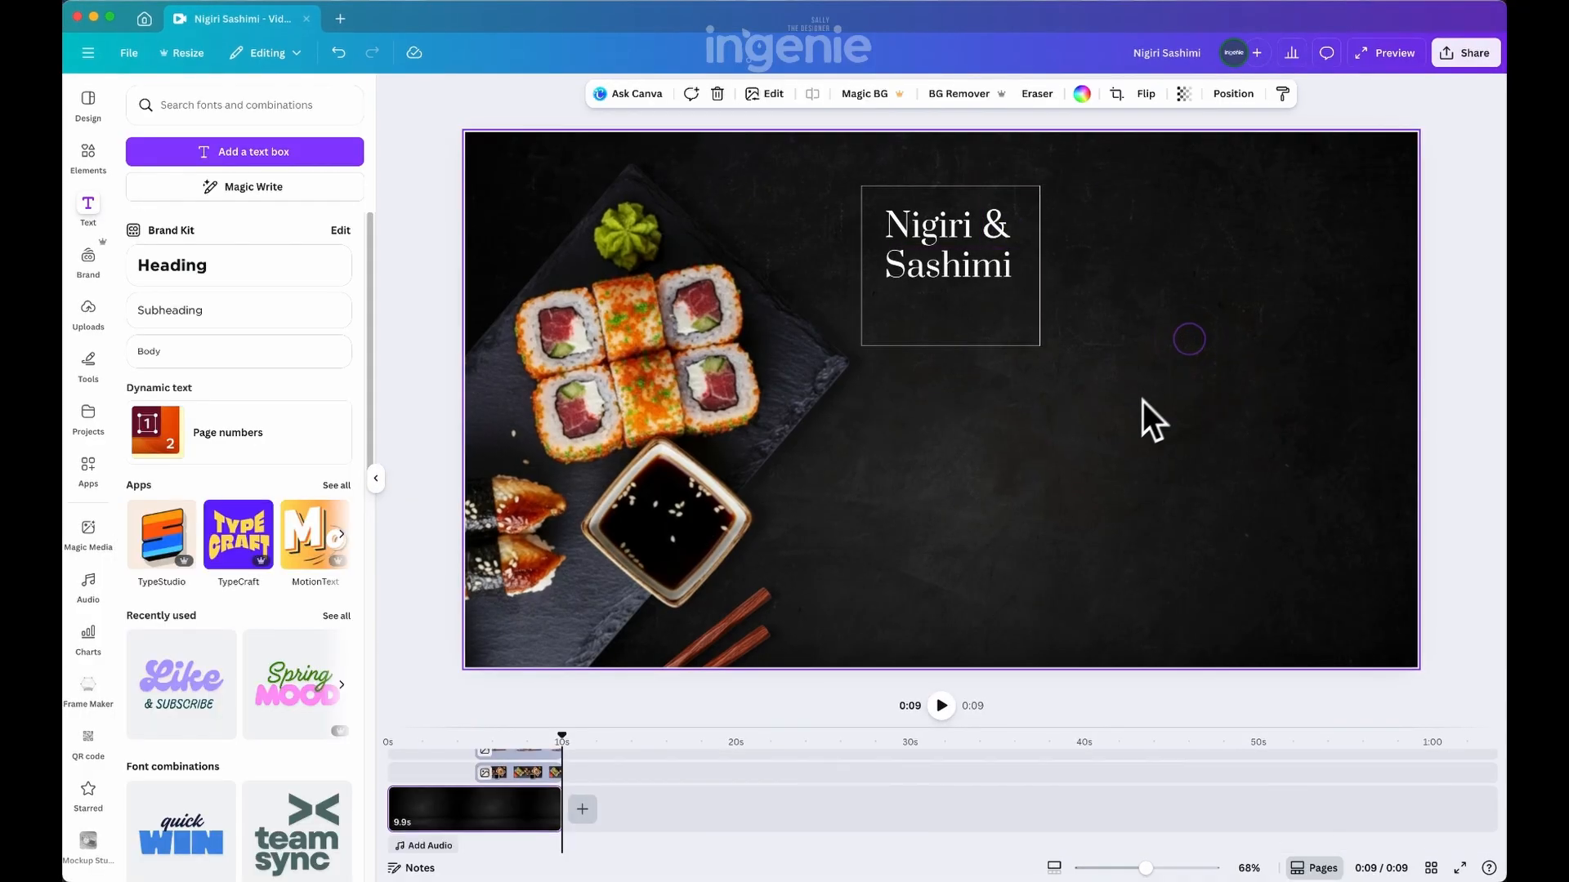
left_click(997, 237)
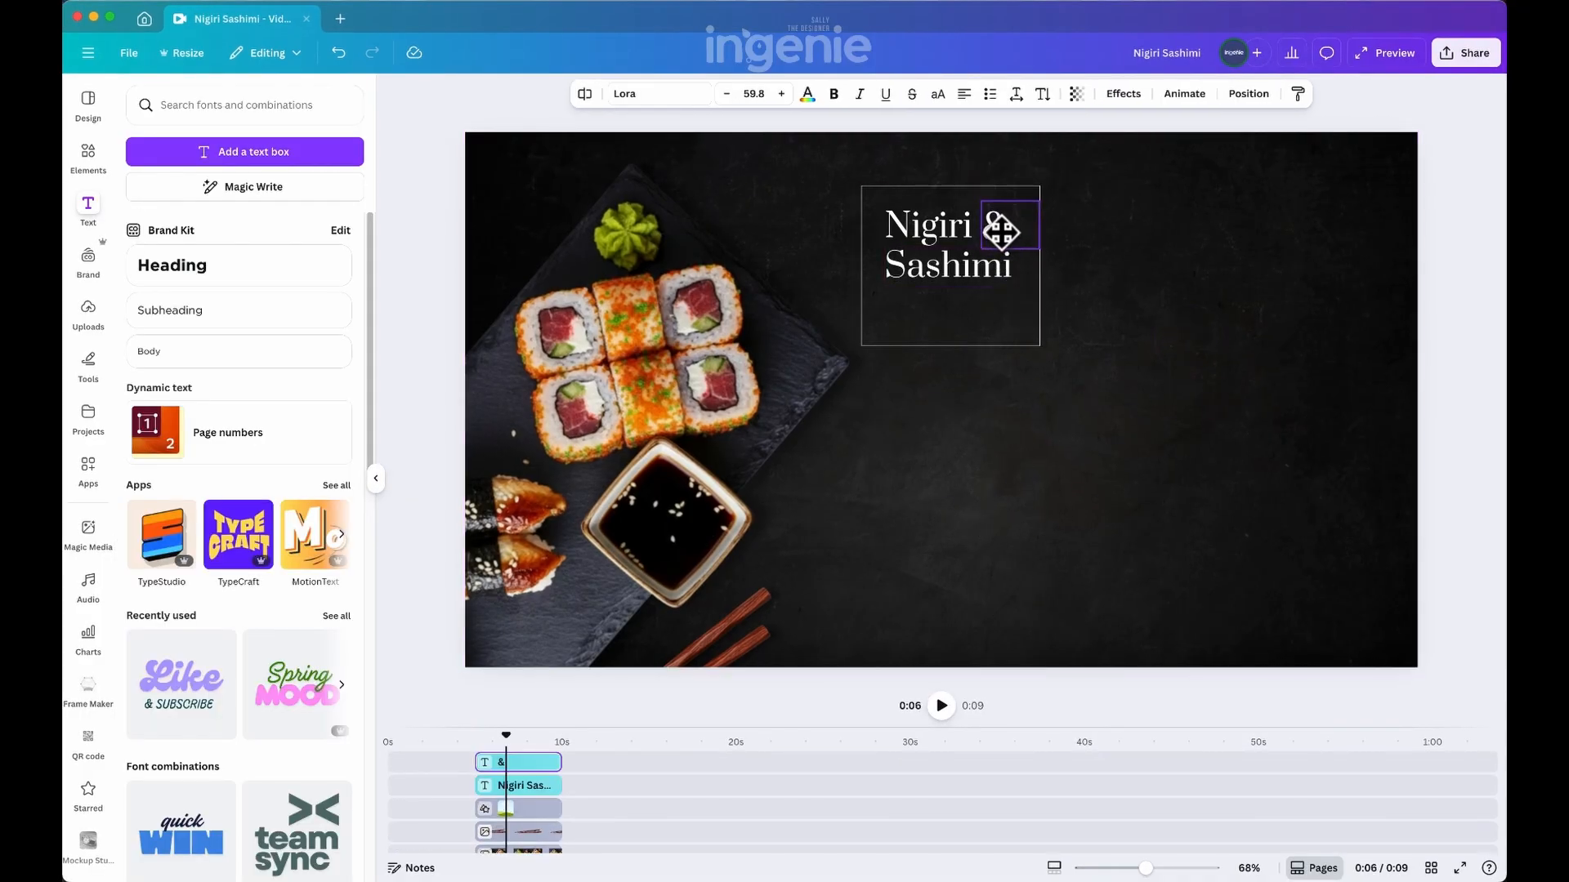
left_click(1173, 413)
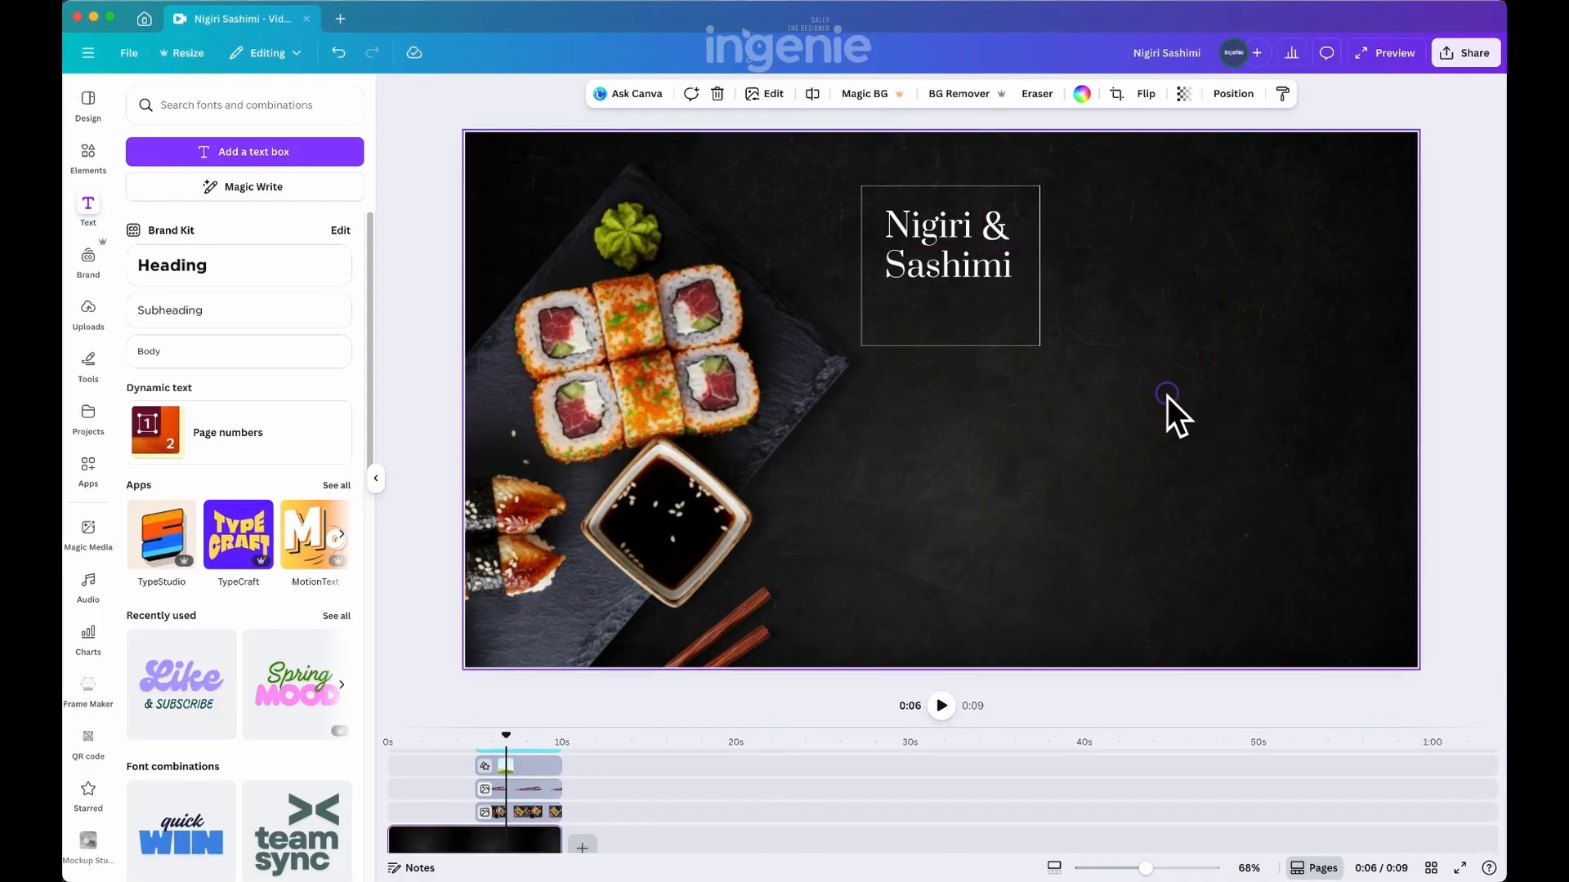
Add another text box and set it to the Arimo font at size 16
left_click(254, 152)
left_click(648, 92)
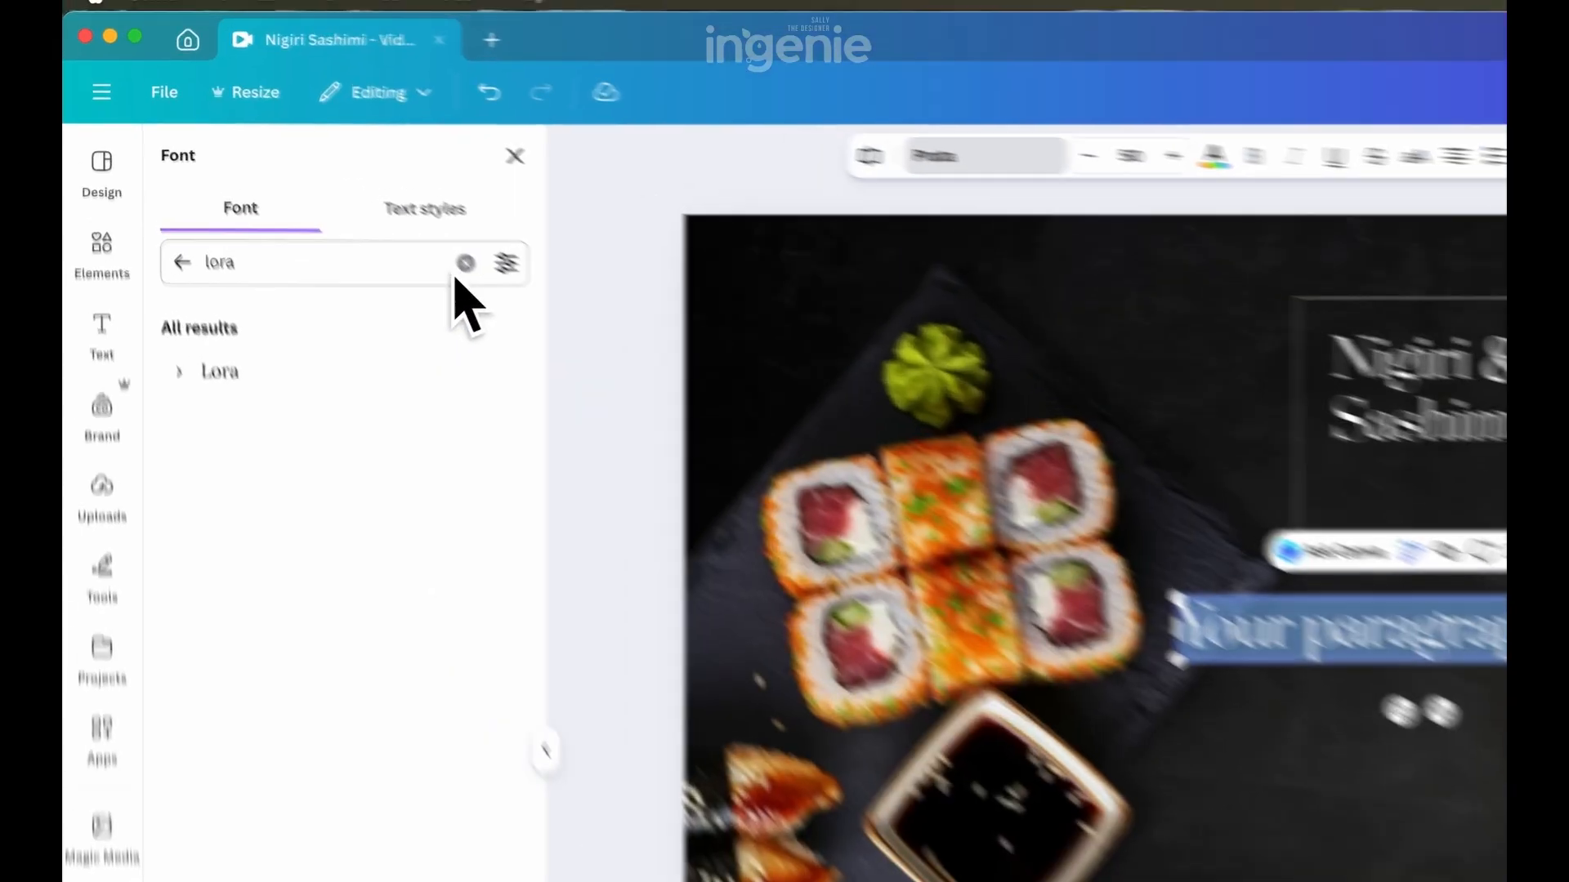
left_click(323, 163)
left_click(272, 163)
type("arimo")
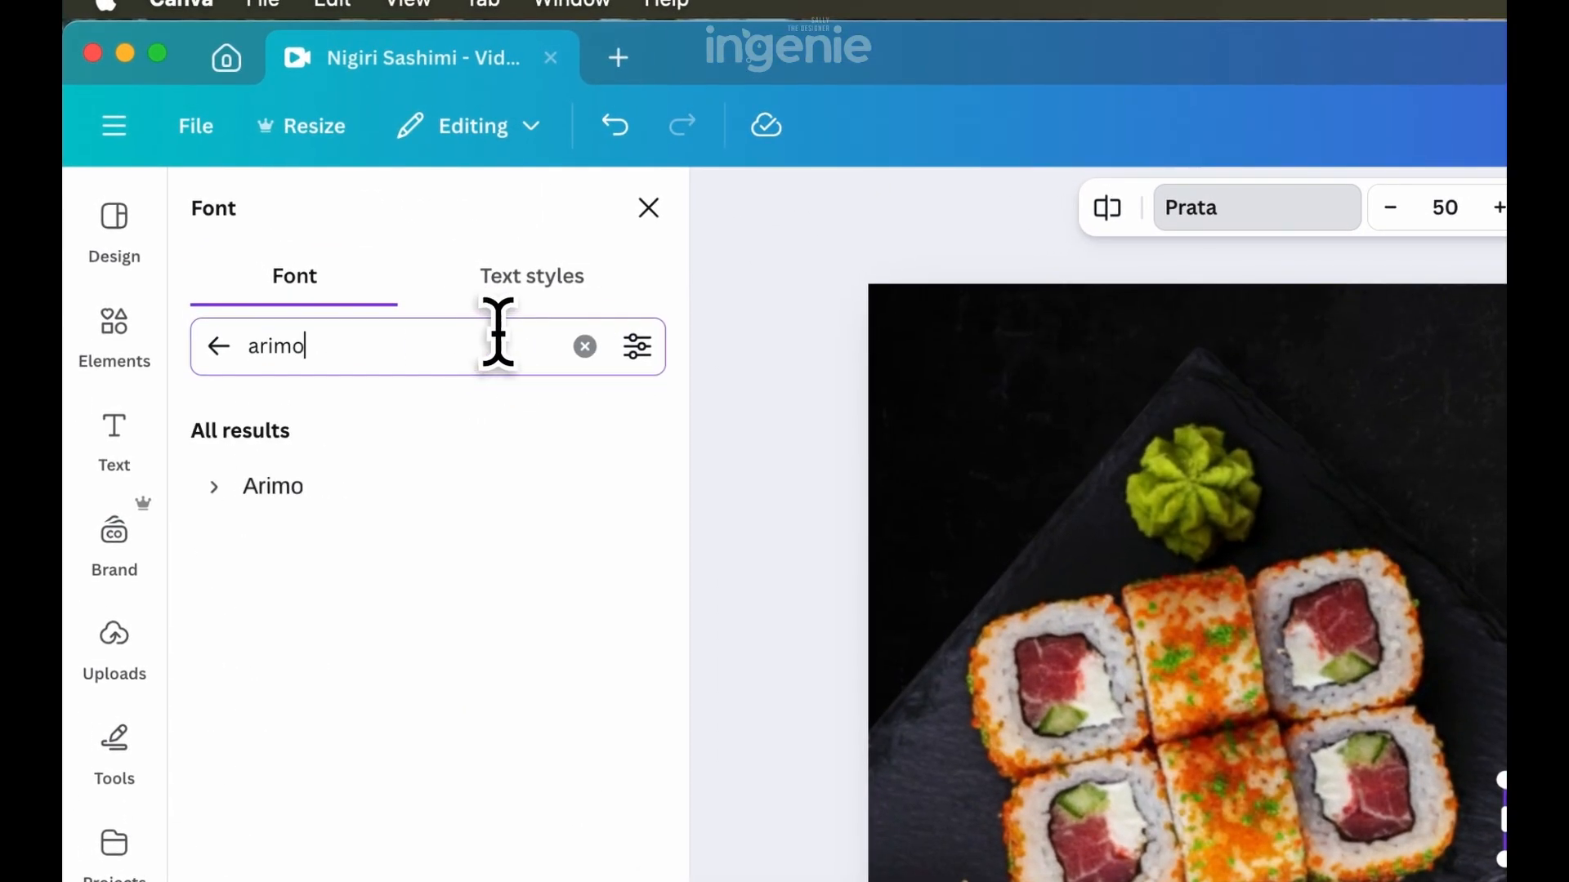
left_click(349, 491)
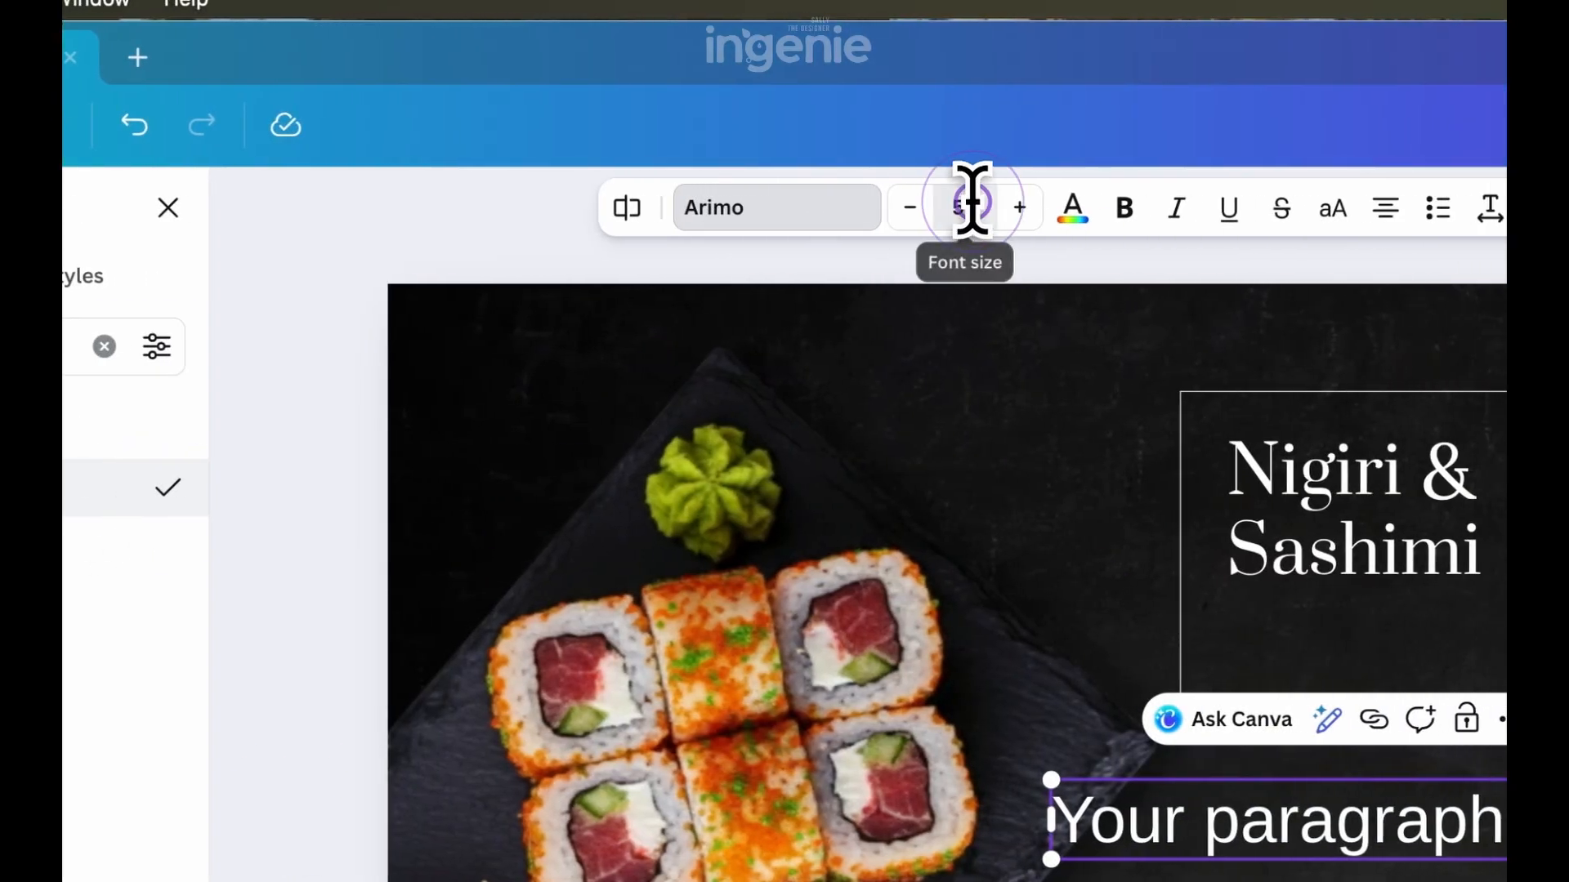
left_click(1450, 209)
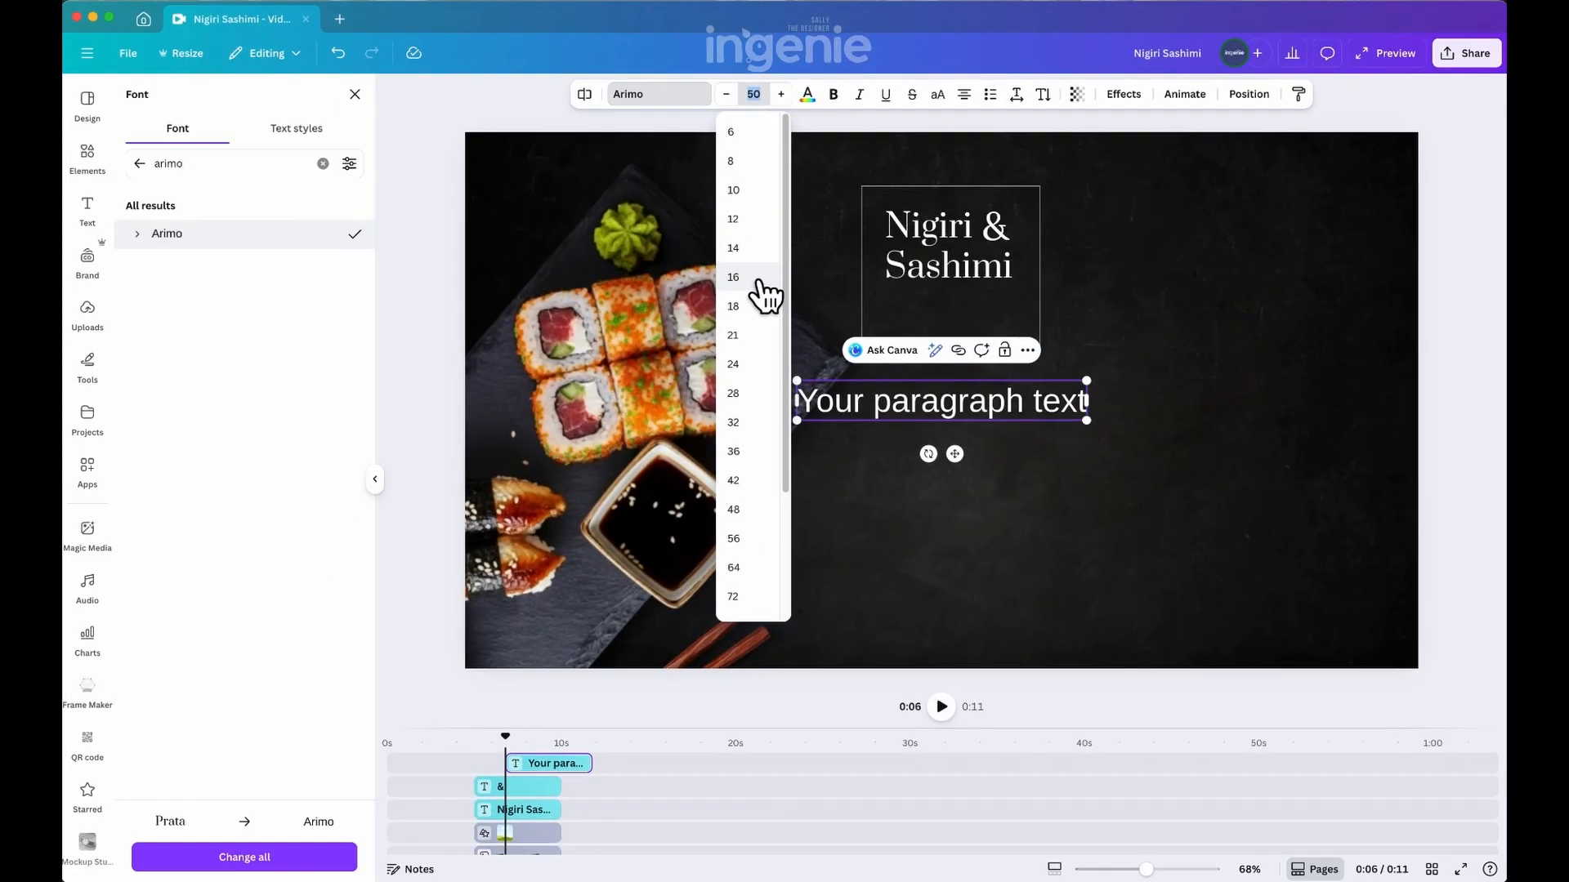
left_click(760, 294)
Move the small text box under the "Nigiri & Sashimi" heading and replace its text with "2 pieces per order"
left_click_drag(972, 386, 955, 293)
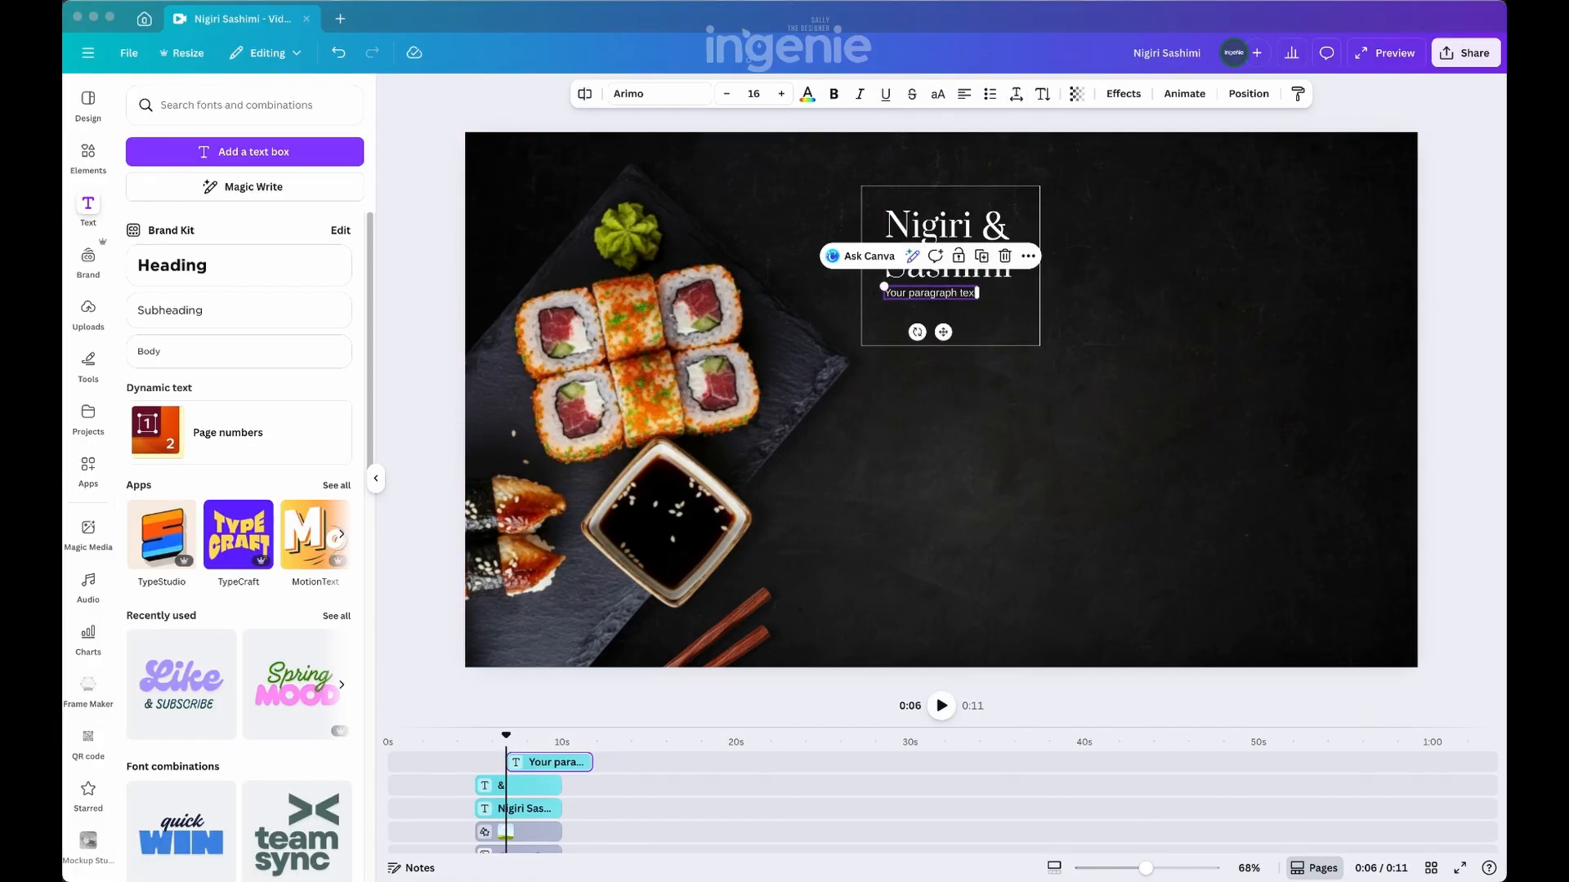
double_click(929, 293)
key("super+v")
left_click(1070, 322)
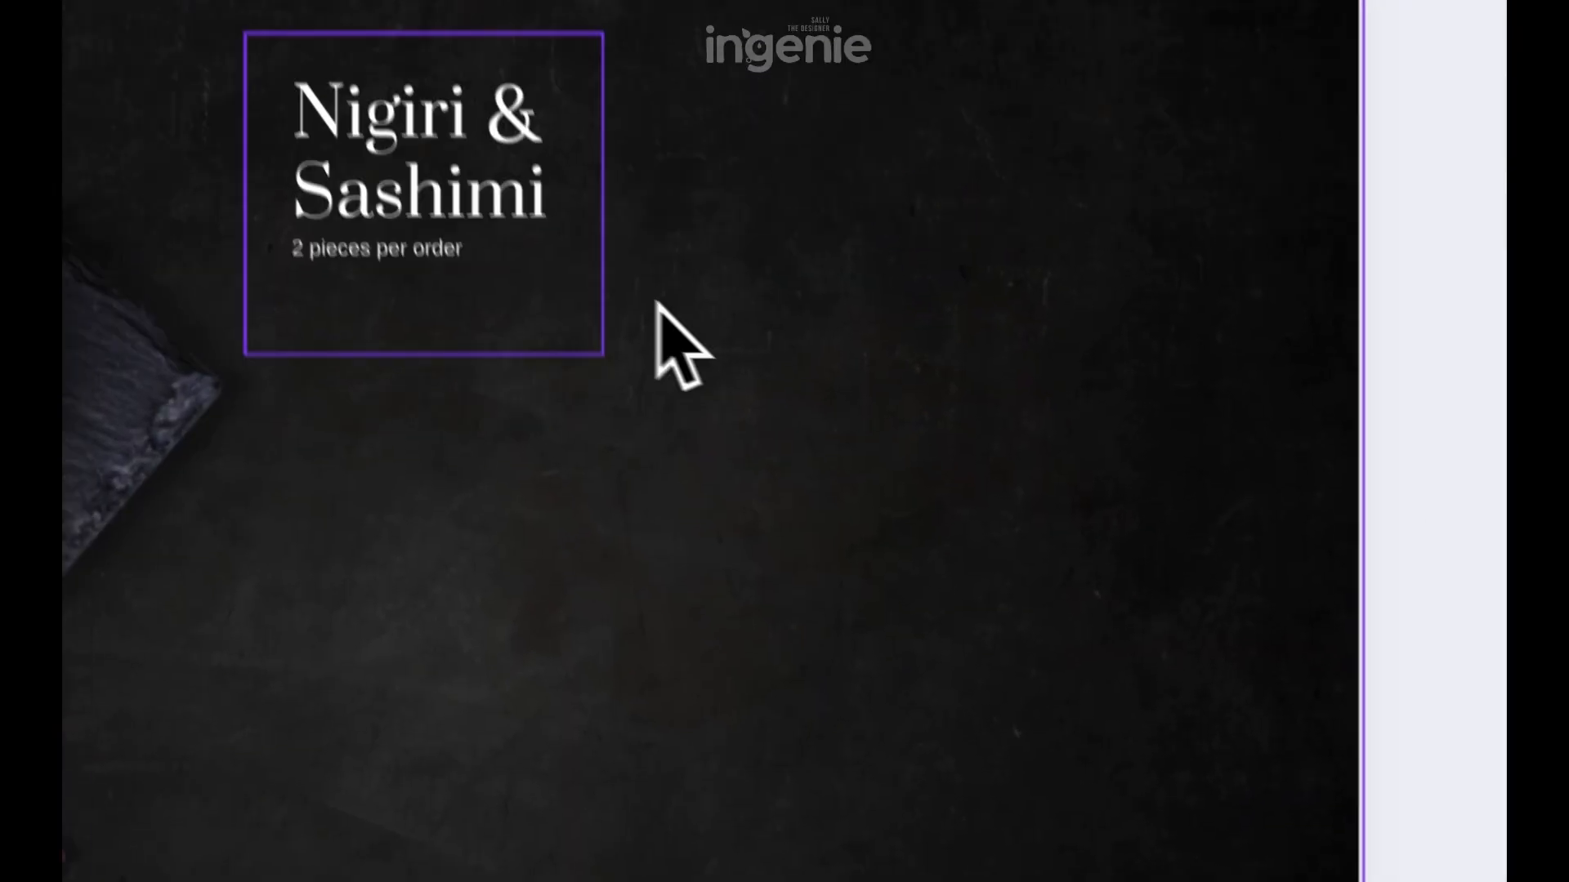
Adjust the caption's position below the heading and widen the outline box for even margins around the texts
left_click(956, 246)
left_click(1004, 228, "shift")
left_click(939, 294, "shift")
left_click_drag(958, 268, 960, 282)
left_click(491, 228)
left_click_drag(588, 450, 500, 449)
left_click(607, 355)
left_click_drag(617, 335, 652, 333)
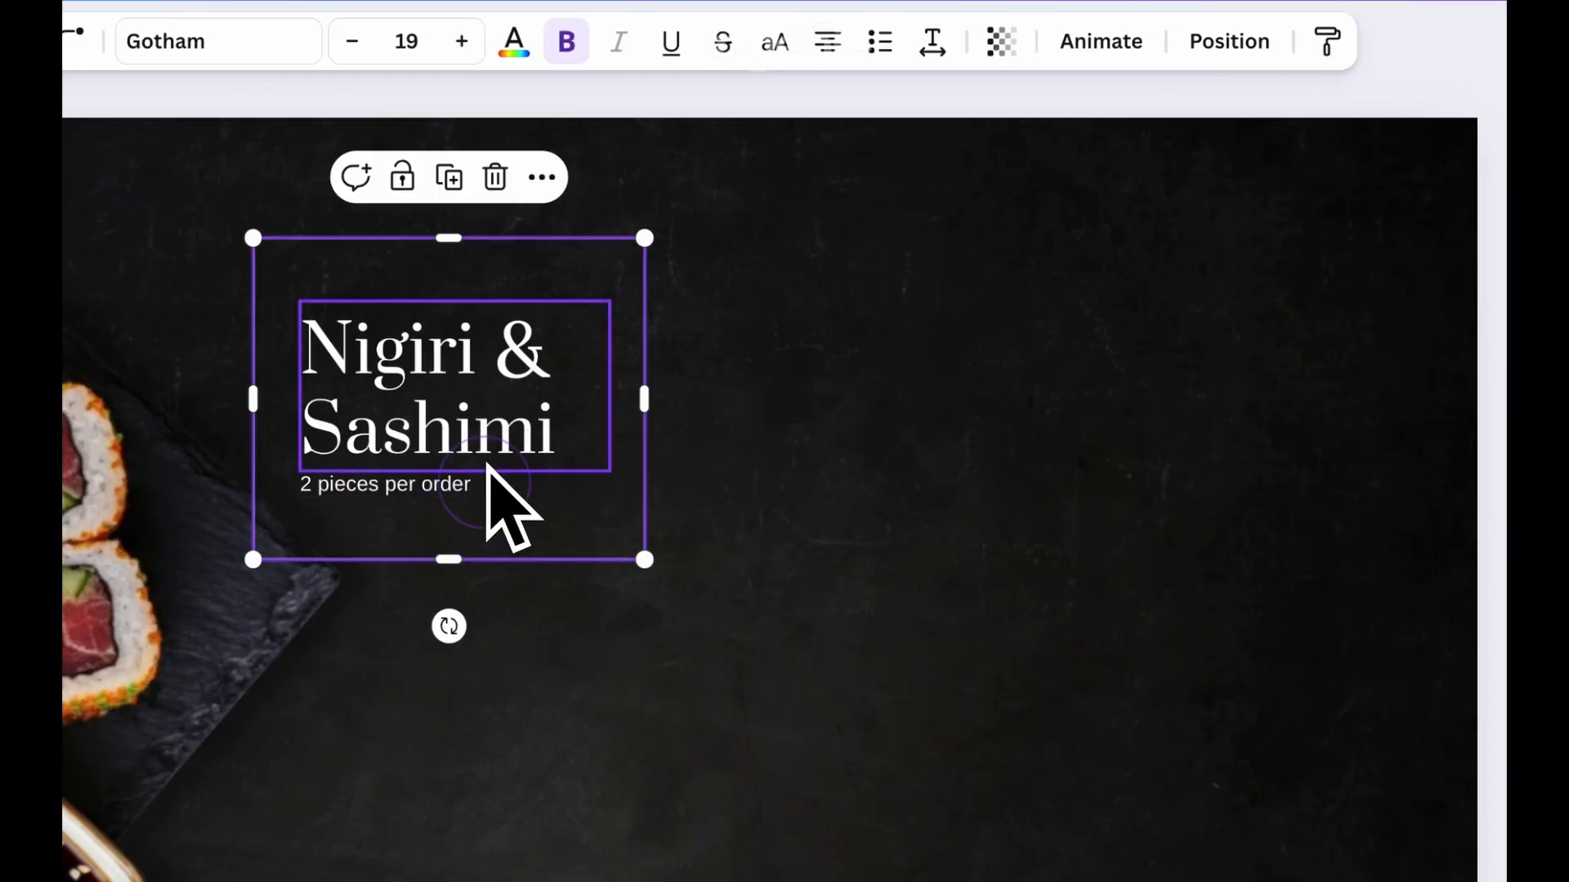
left_click_drag(547, 463, 560, 461)
Duplicate the outline box with its heading and place the copy directly below the original
left_click_drag(845, 291, 474, 501)
left_click_drag(564, 347, 560, 760)
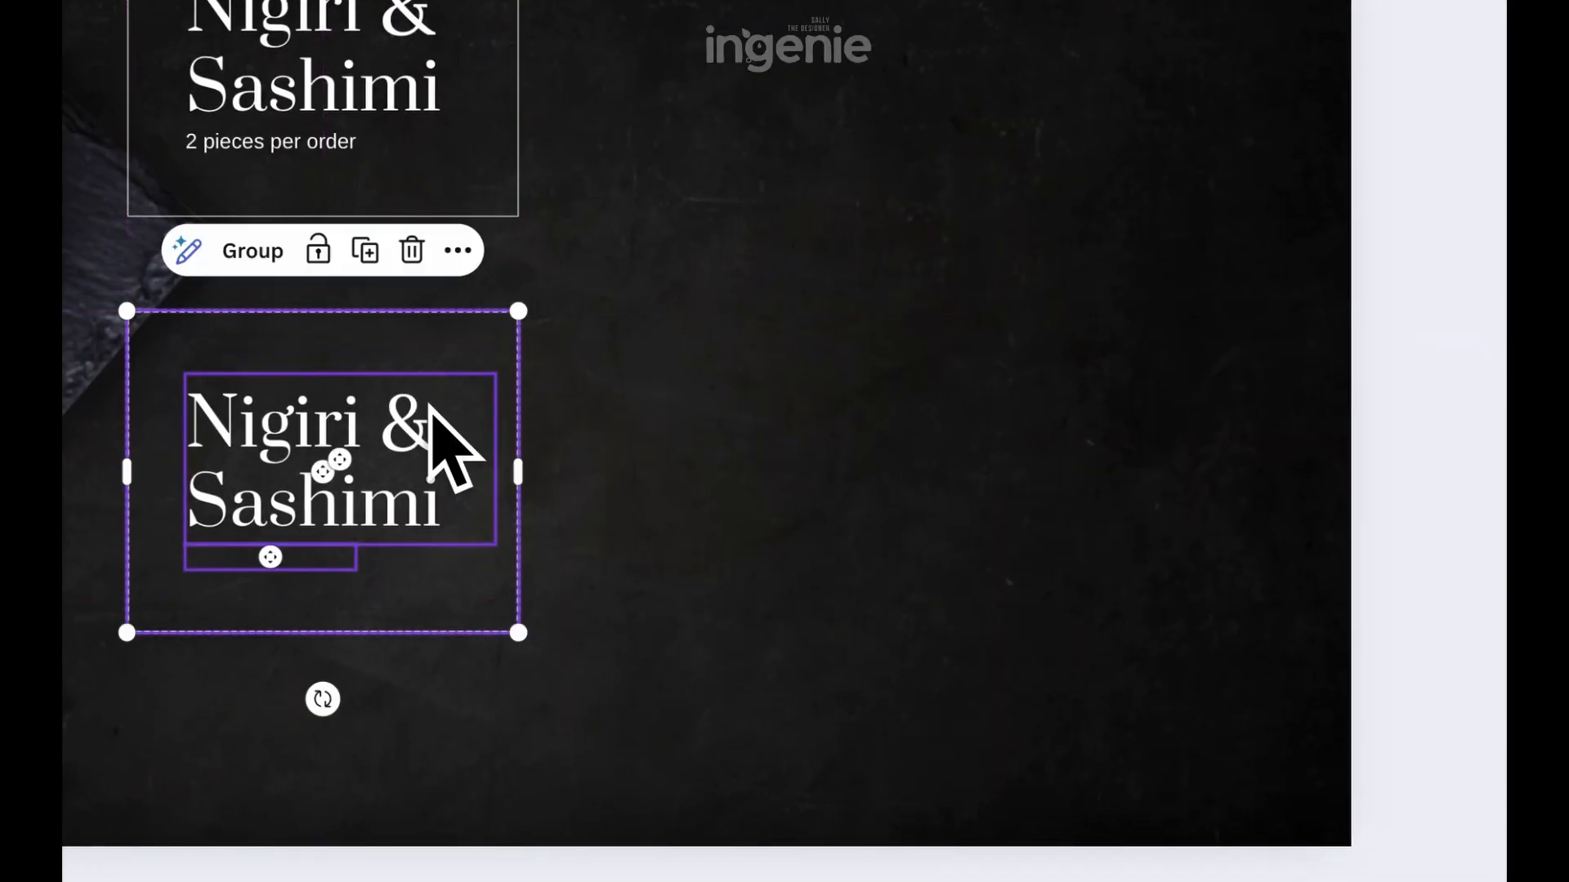
left_click(735, 809)
Delete the duplicate ampersand and change the copied heading to "Uramaki/ Hand Rolls"
left_click(543, 763)
left_click(443, 350)
double_click(532, 461)
type("Uramaki/ Hand Rolls")
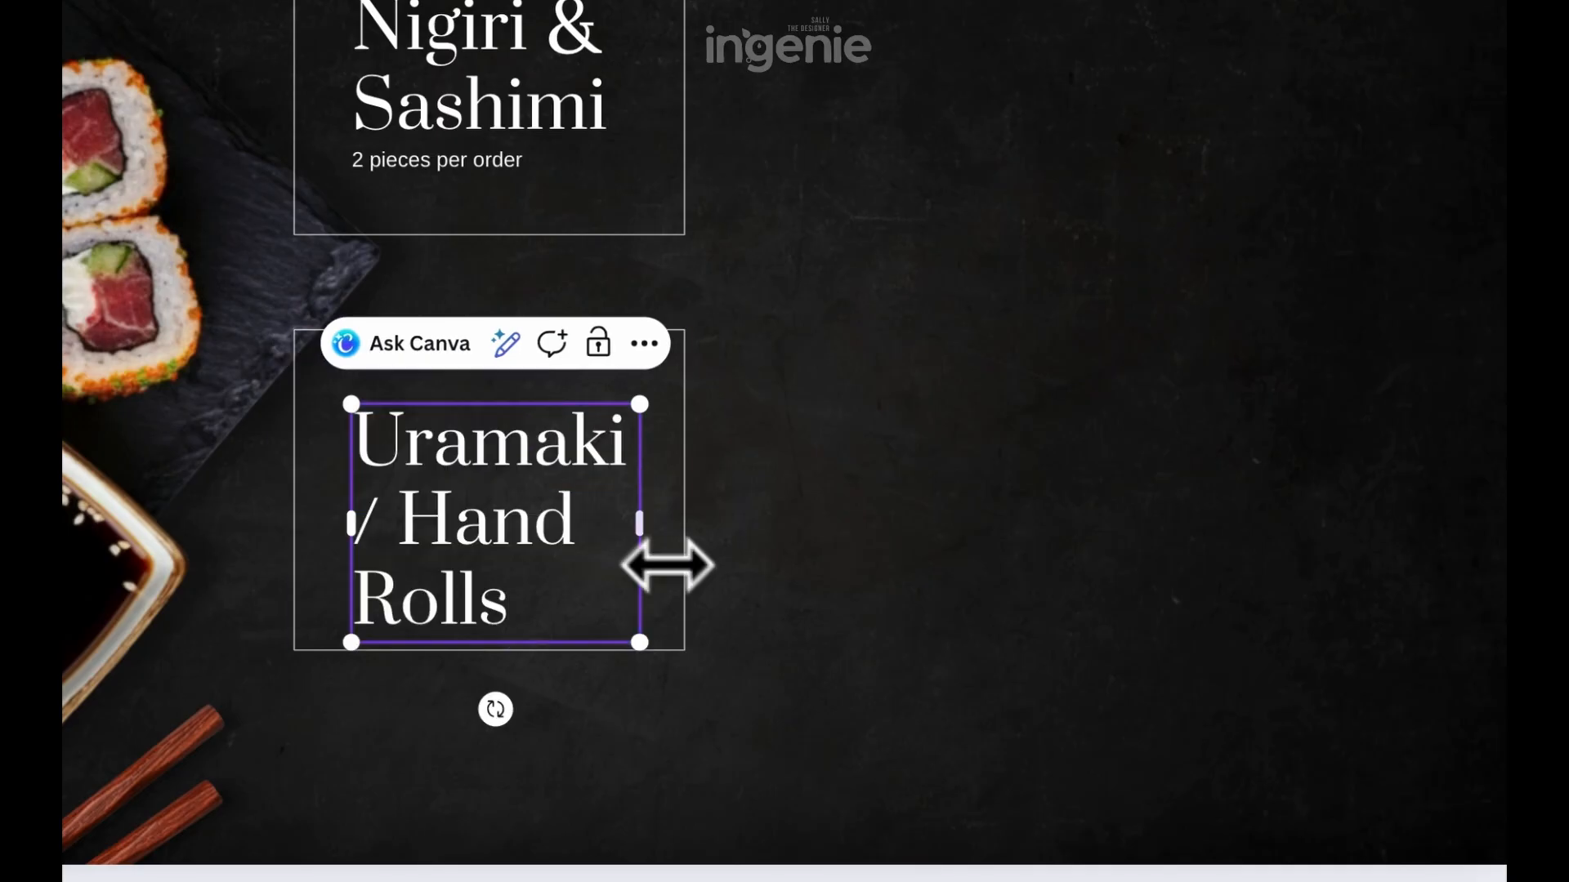
Widen the "Uramaki/ Hand Rolls" text box and scale the heading down to fit on two lines inside its outline
left_click_drag(643, 527, 766, 527)
left_click_drag(766, 563, 671, 527)
left_click(919, 531)
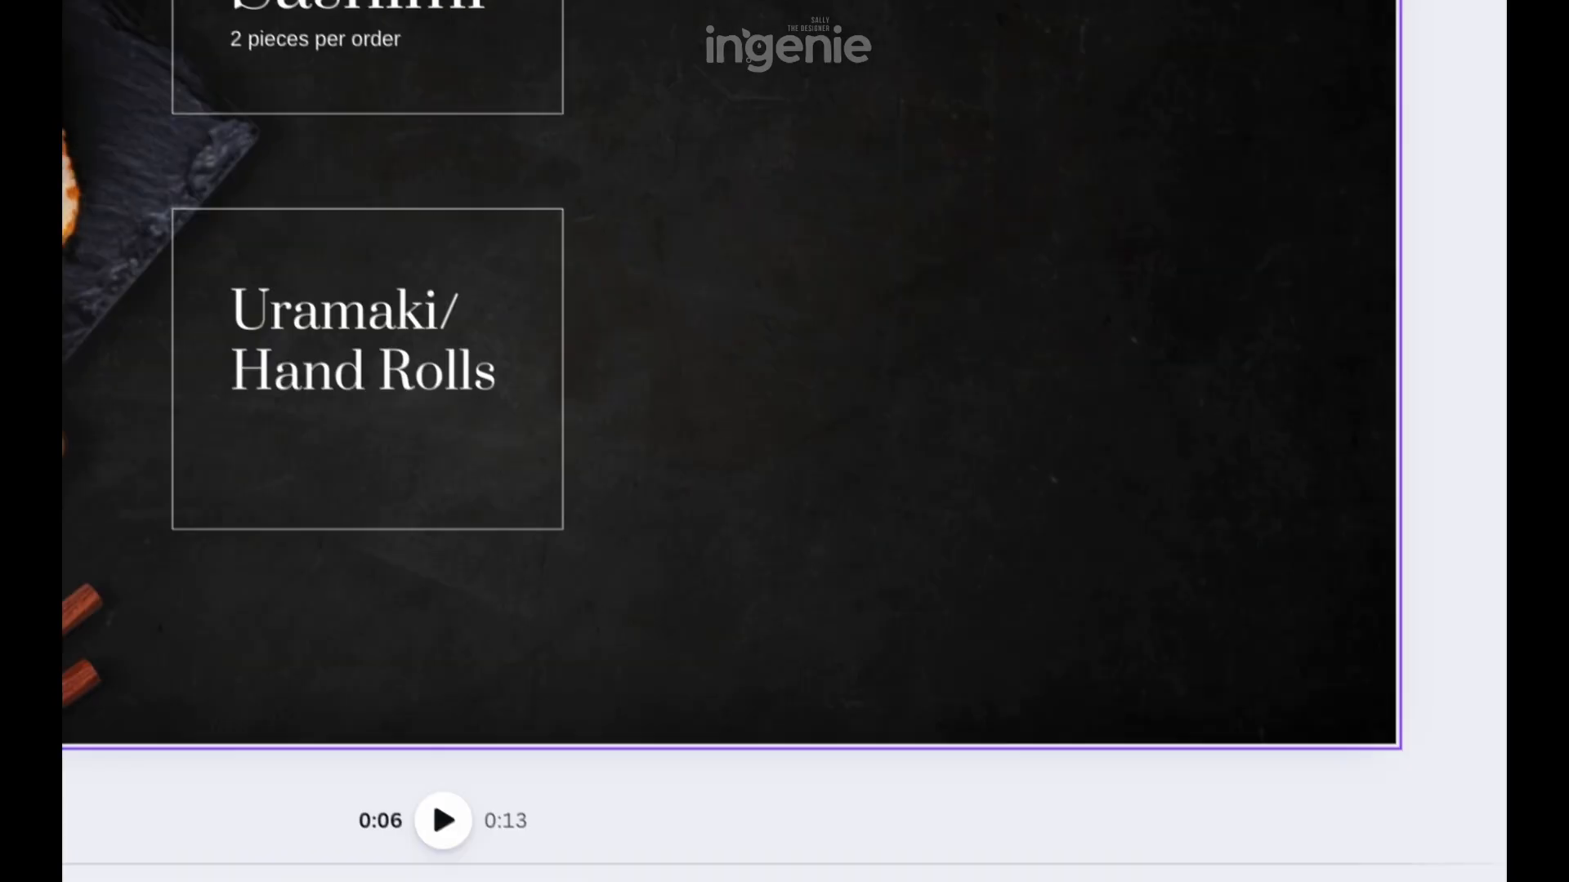
Copy the caption under the lower heading, change it to "Inside-out rolls and cone-style hand rolls" and narrow it to two lines
left_click(336, 44)
left_click_drag(345, 42, 345, 425)
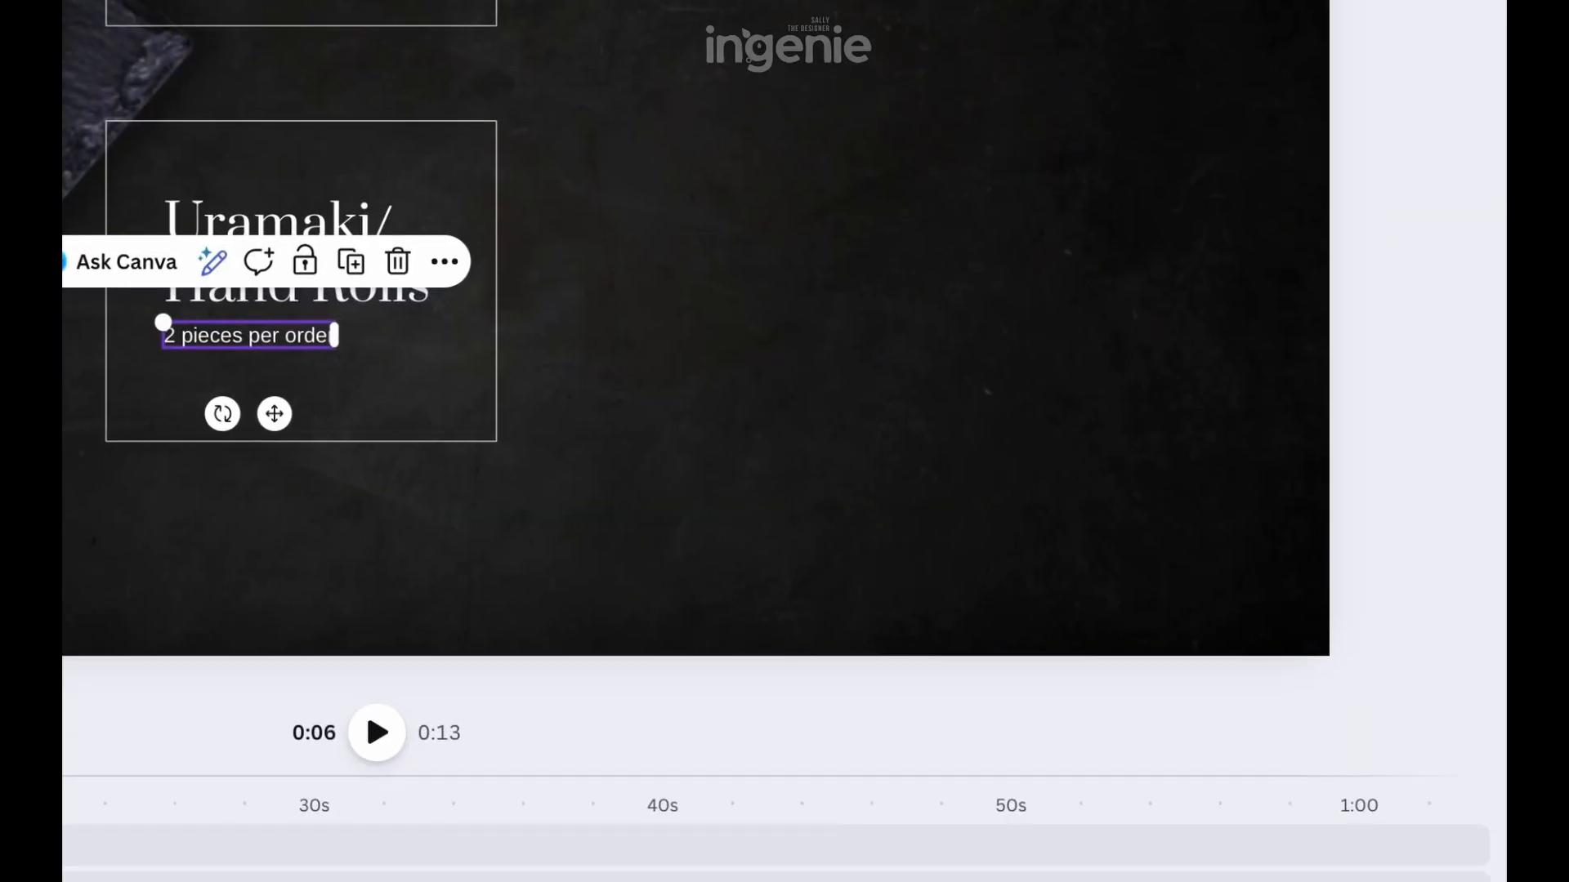
double_click(311, 337)
type("Inside-out rolls and cone-style hand rolls")
left_click_drag(545, 335, 400, 348)
Move the lower outline box with its heading and caption up slightly, closer to the "Nigiri & Sashimi" box
left_click(783, 307)
left_click_drag(694, 602, 454, 368)
left_click_drag(454, 368, 454, 348)
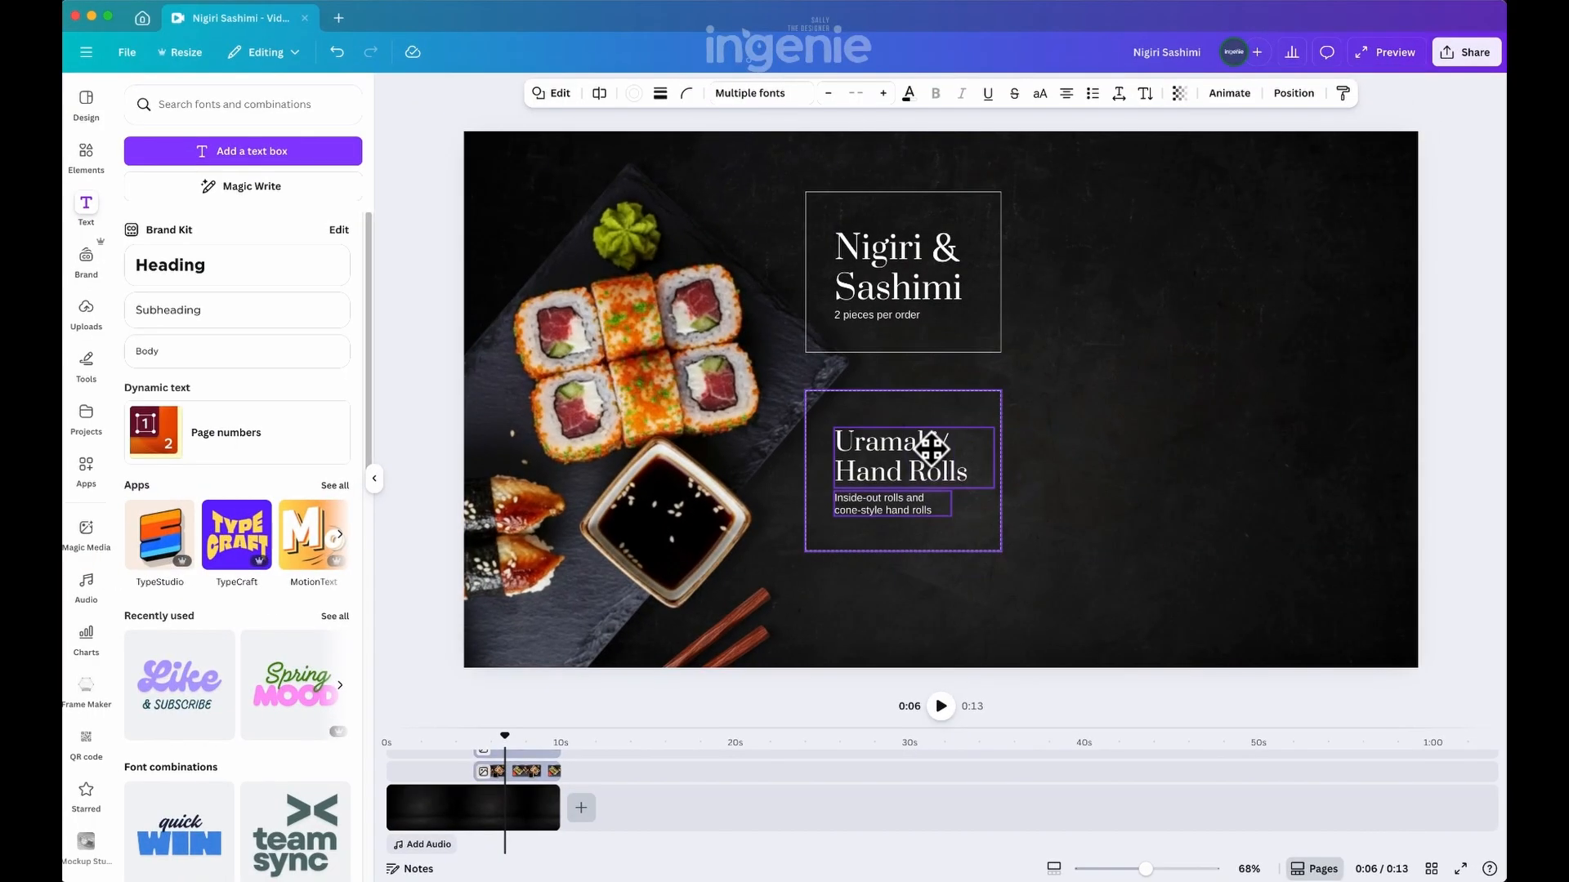
left_click(776, 351)
Add a new text box below the "Uramaki/ Hand Rolls" outline box and set its font size to 22.5
left_click(245, 152)
left_click(781, 334)
left_click_drag(947, 403, 863, 578)
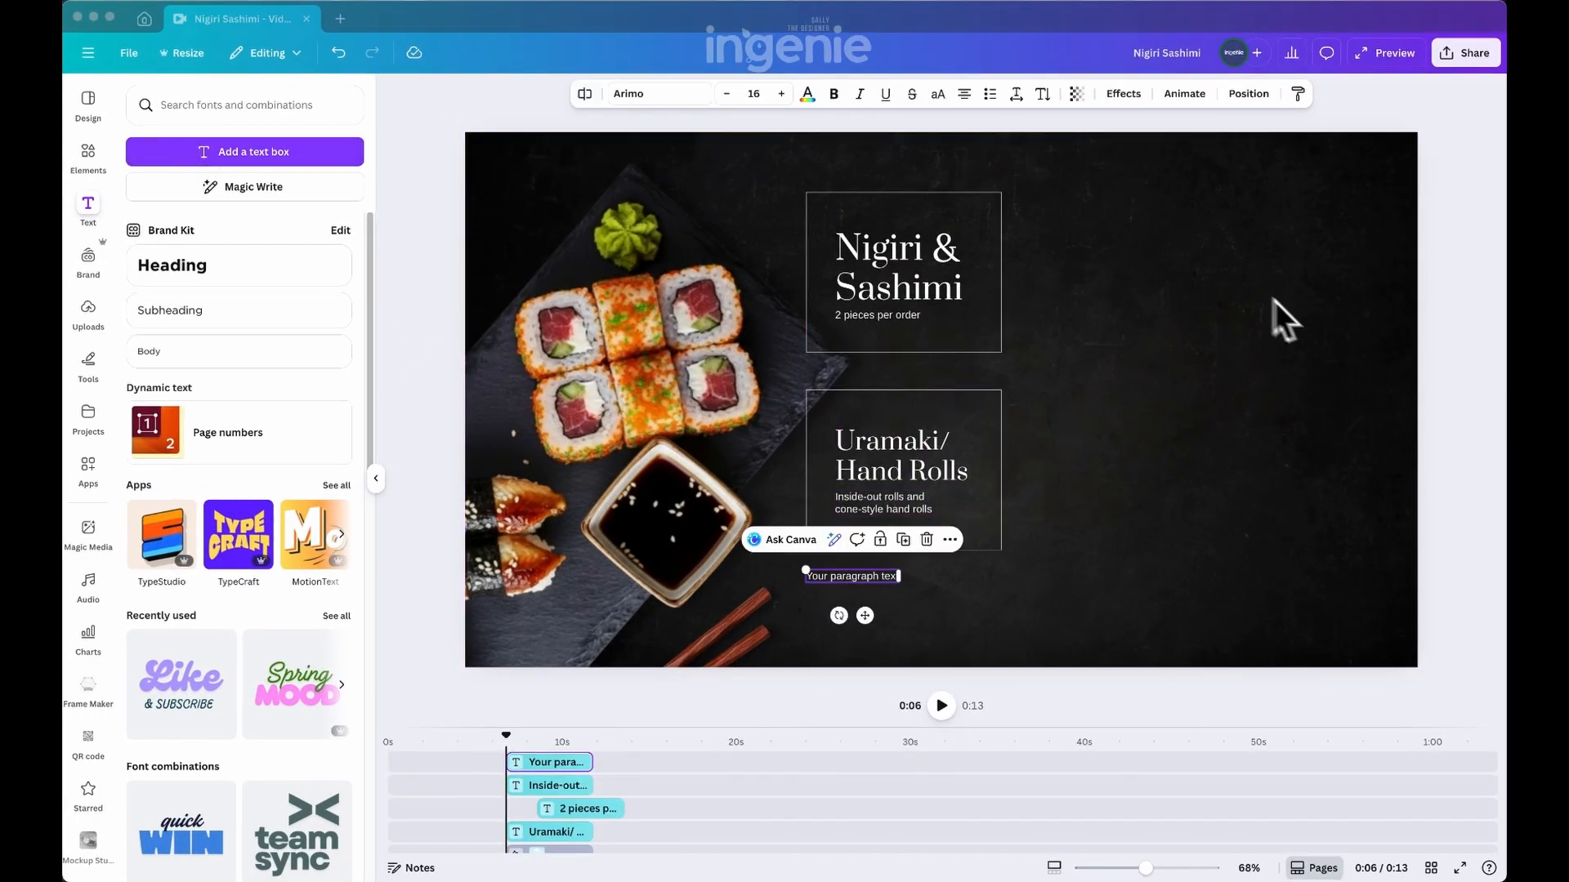
left_click(751, 93)
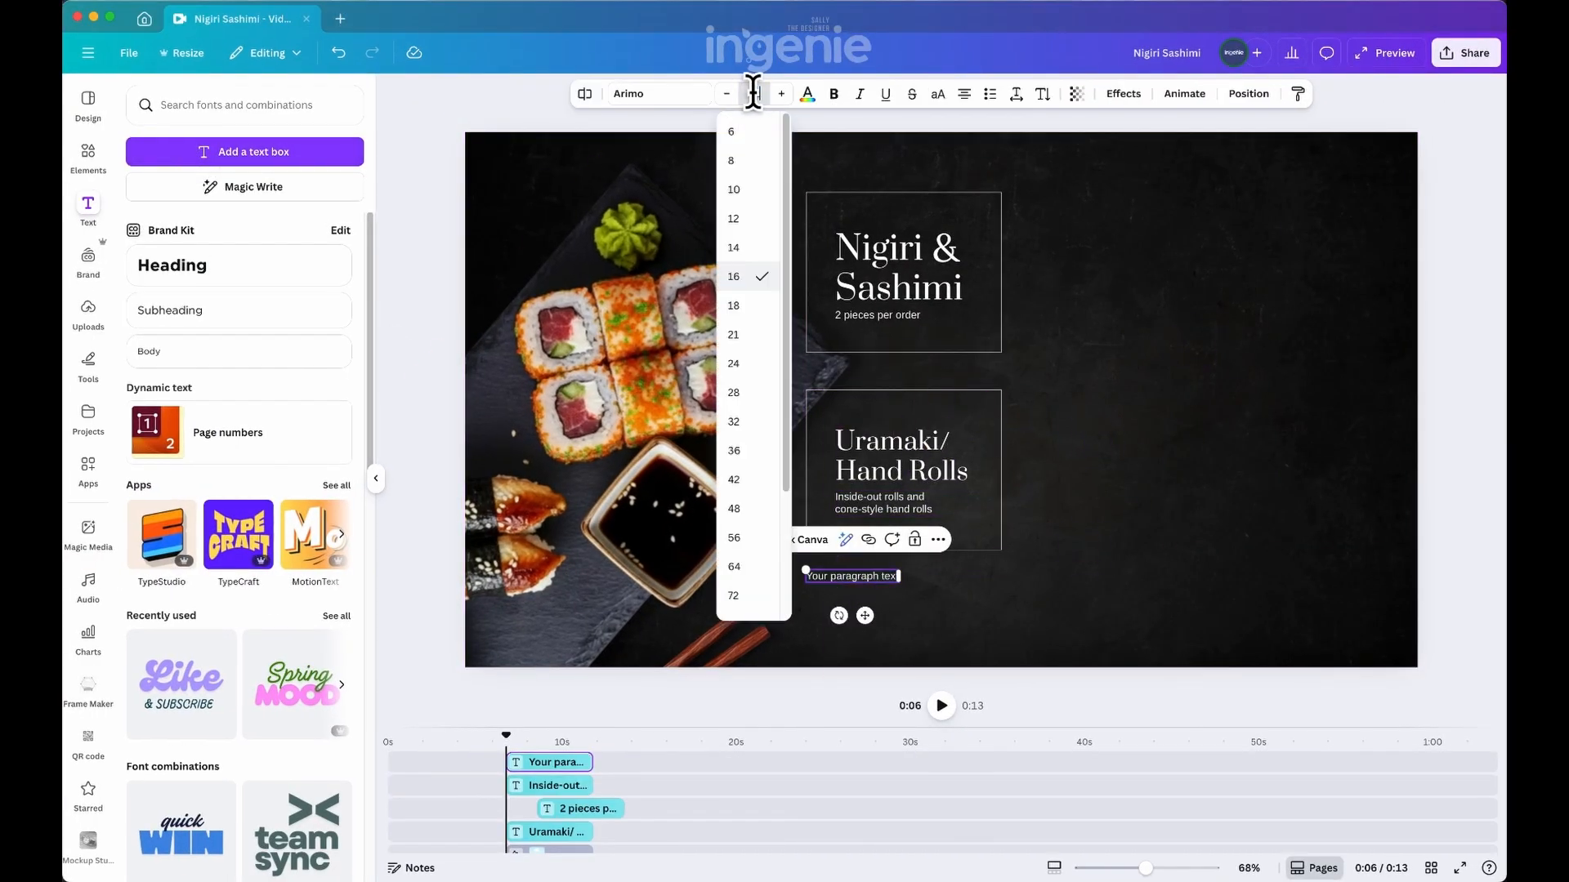
type("22.5")
key("Return")
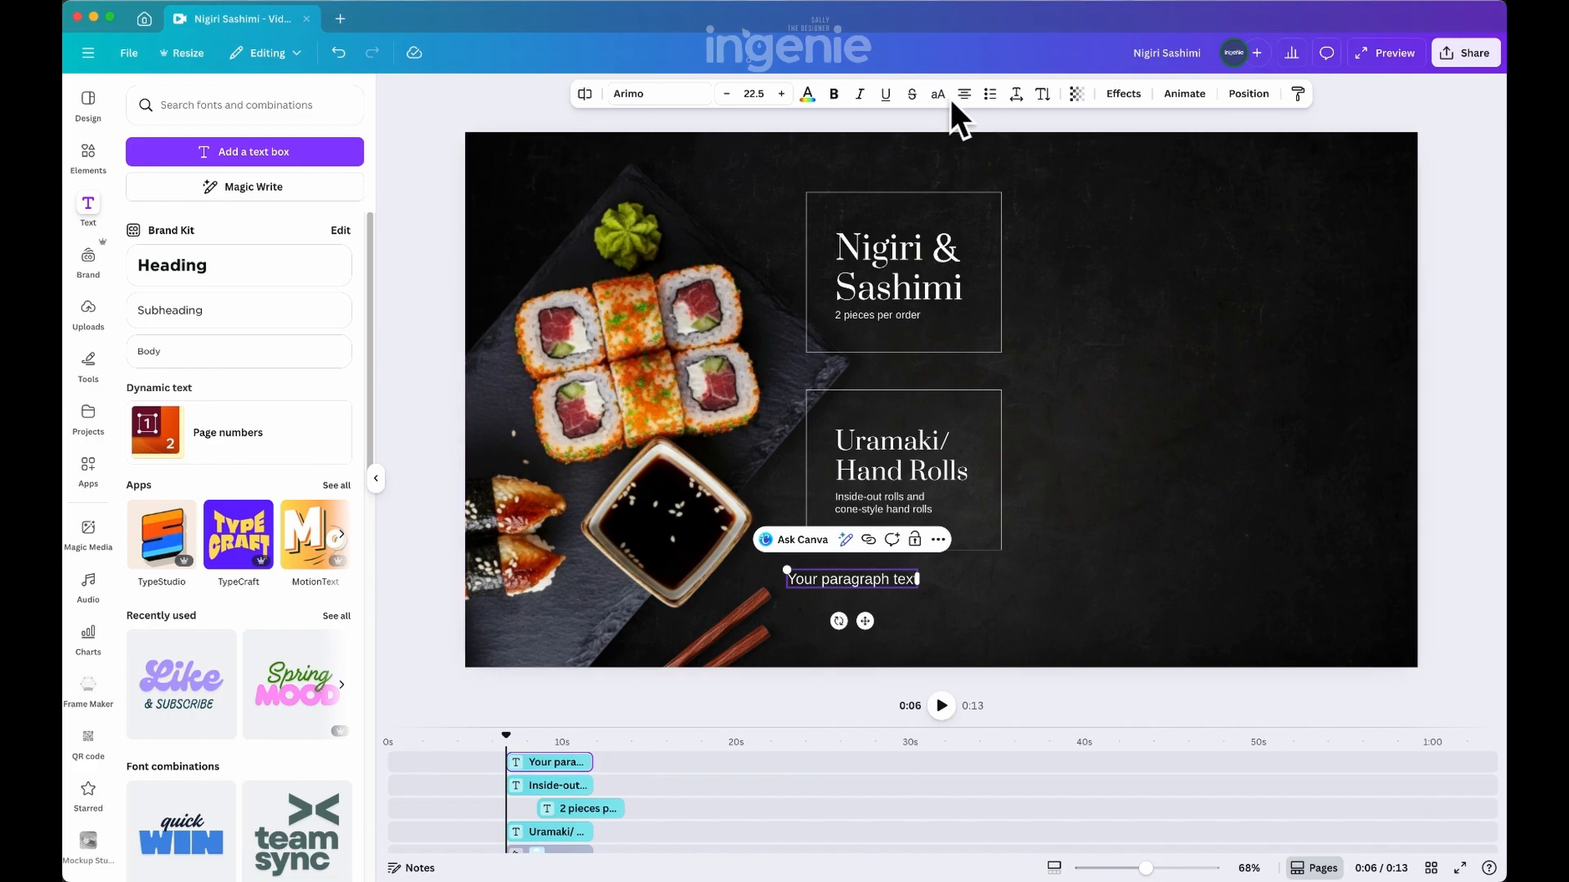
Search the fonts for "monts" and apply Montserrat to the new text box
left_click(658, 95)
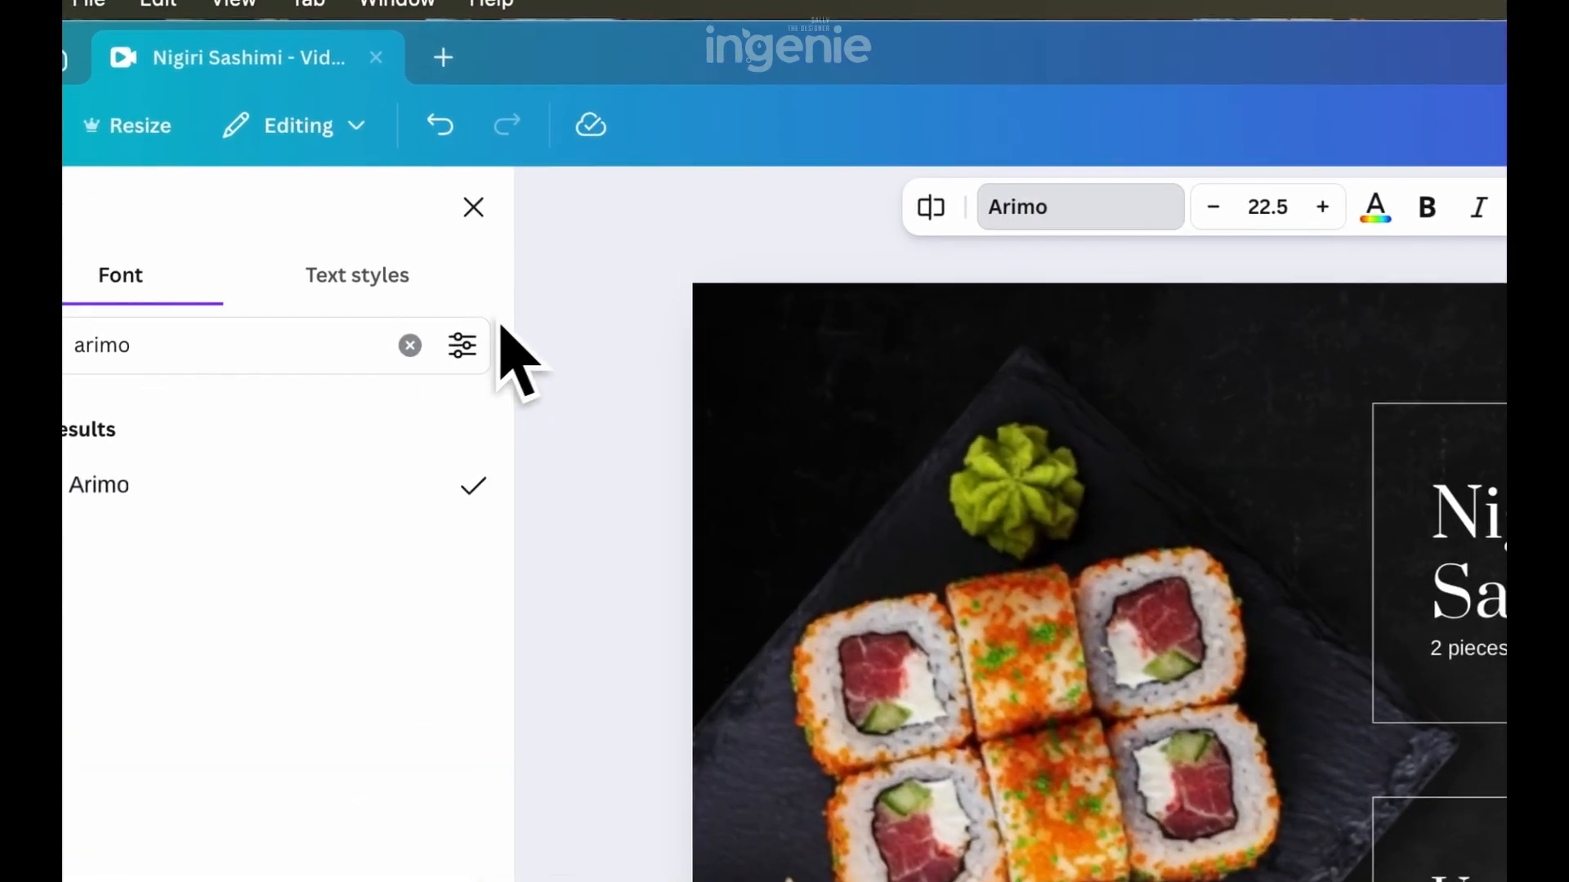
left_click(319, 165)
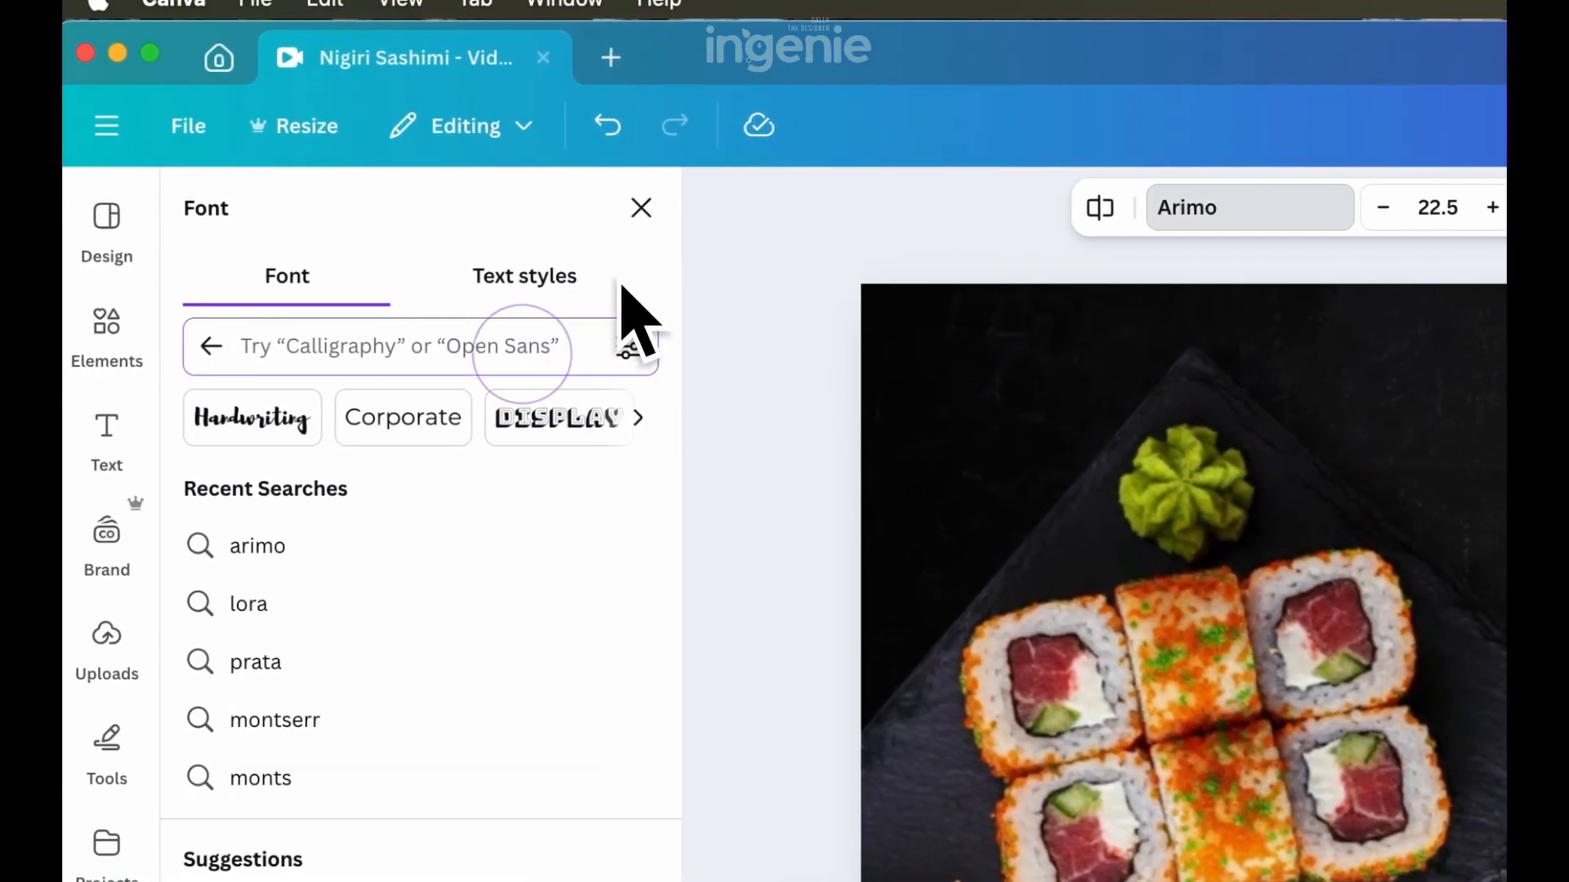
type("monste")
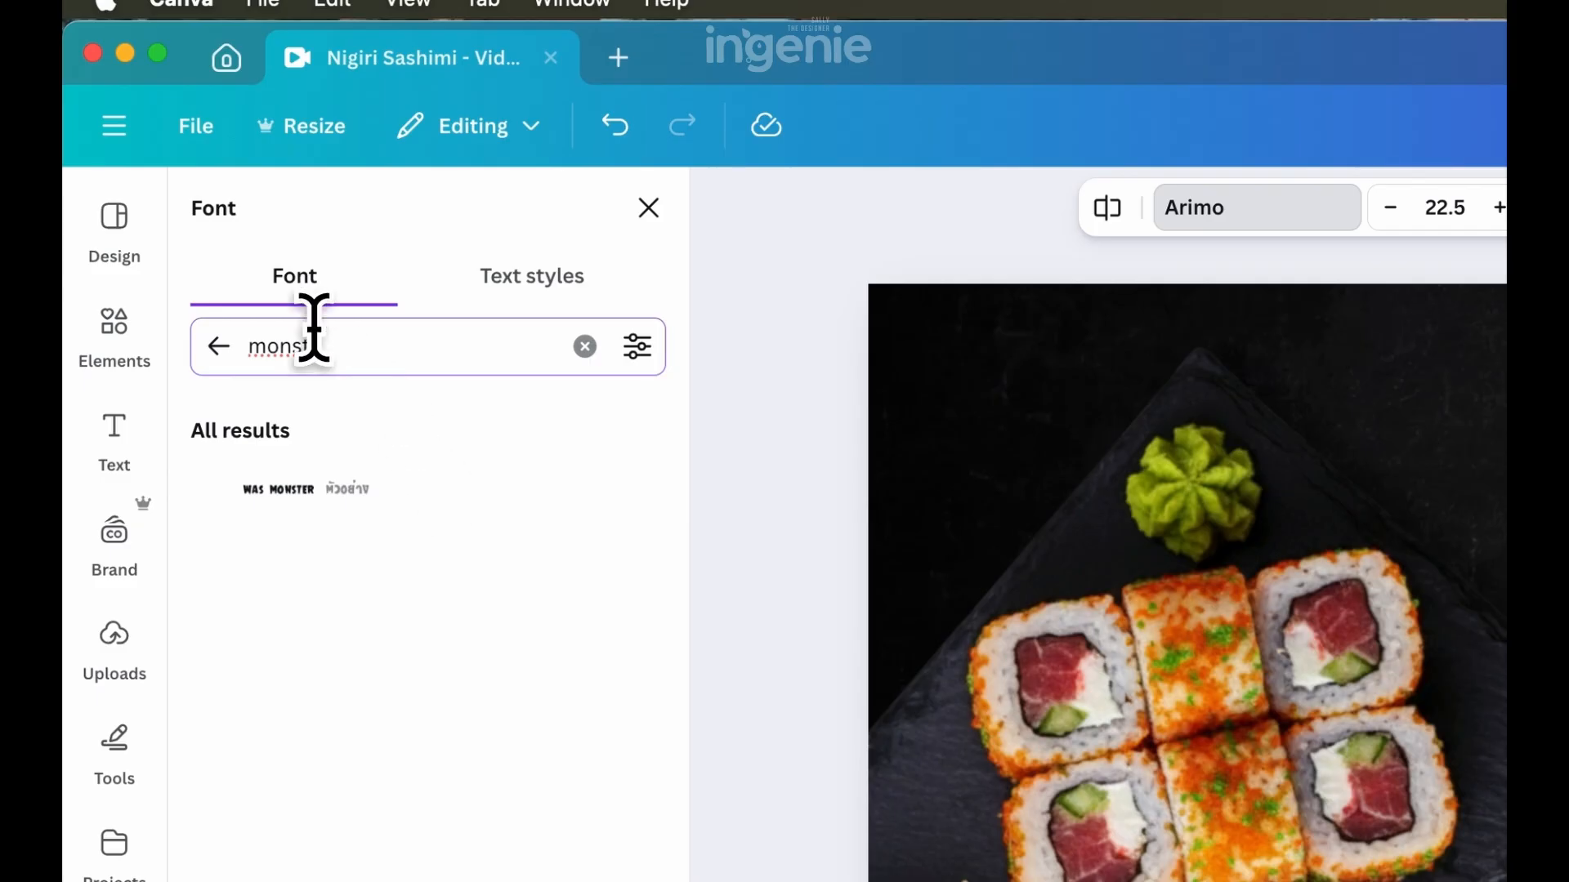
type("t")
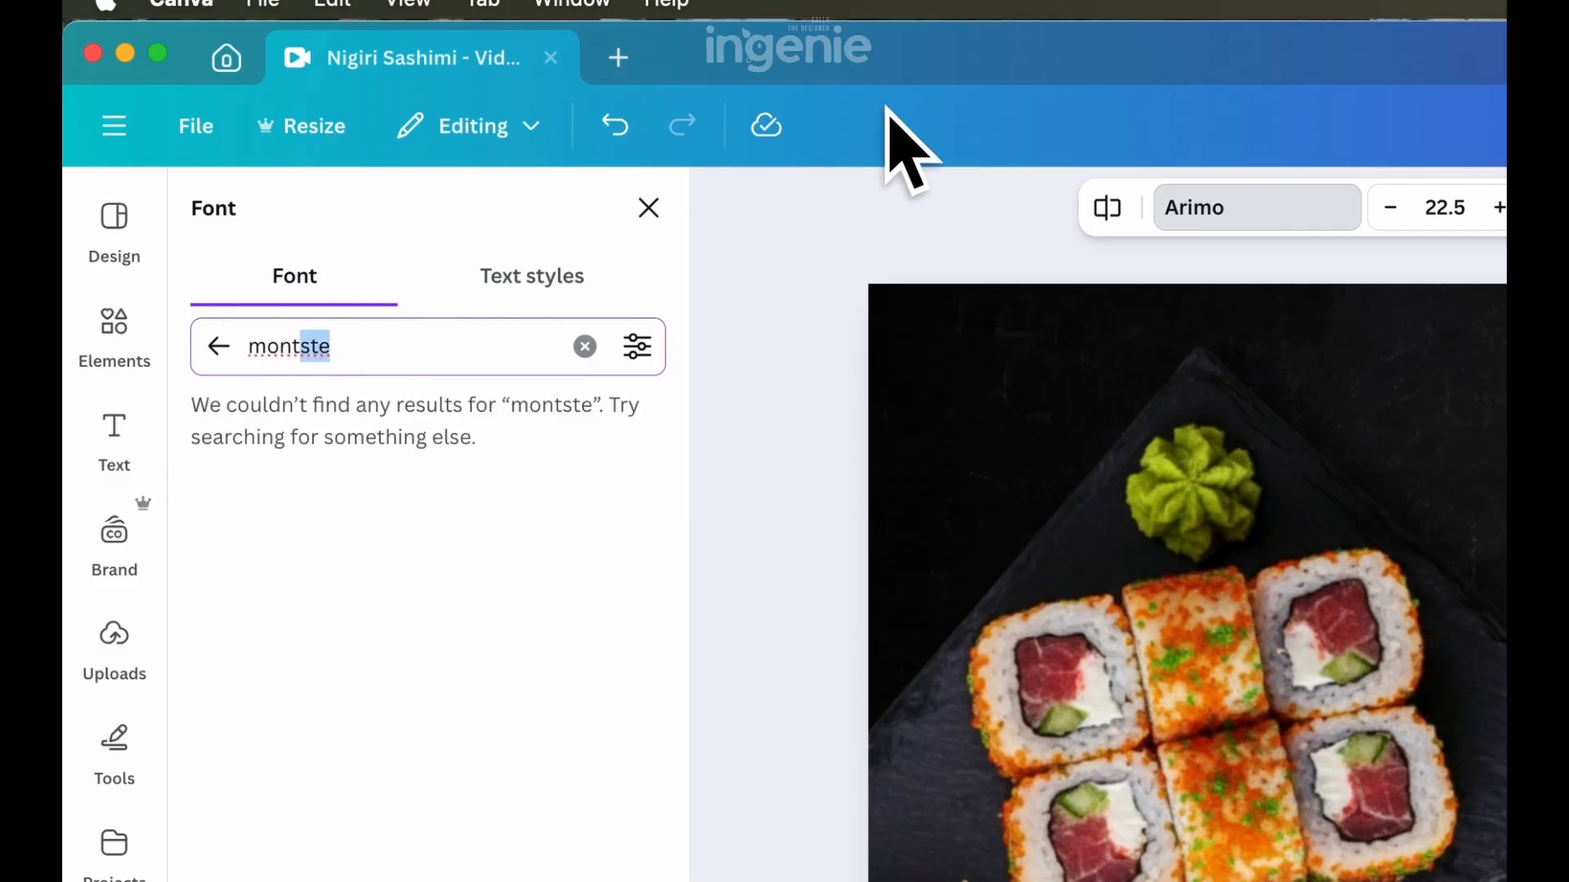
key("BackSpace")
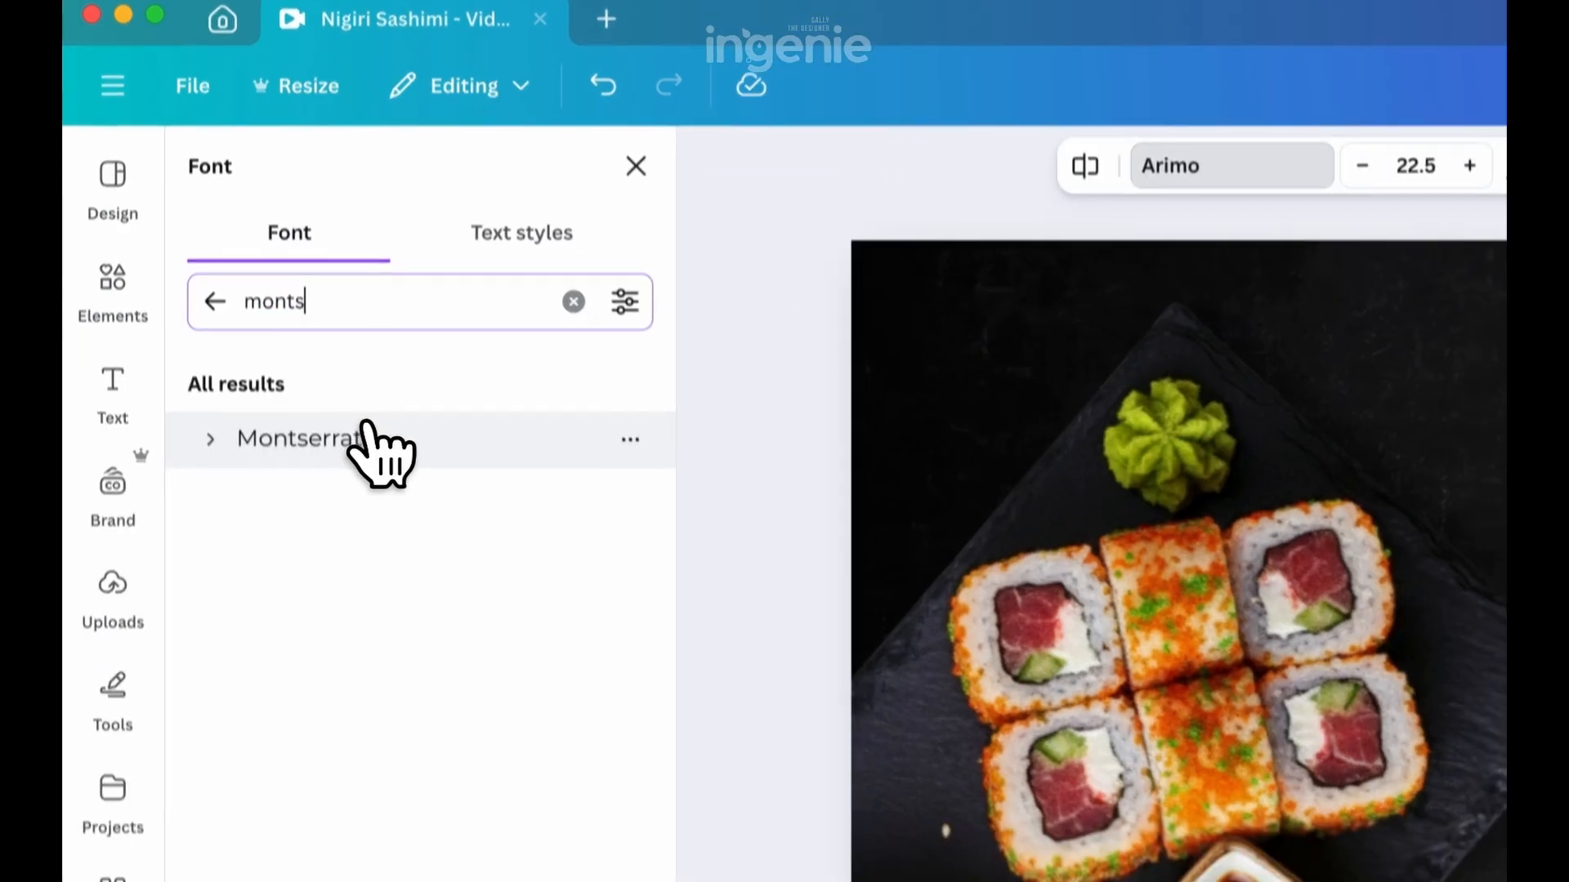
left_click(356, 487)
left_click(984, 460)
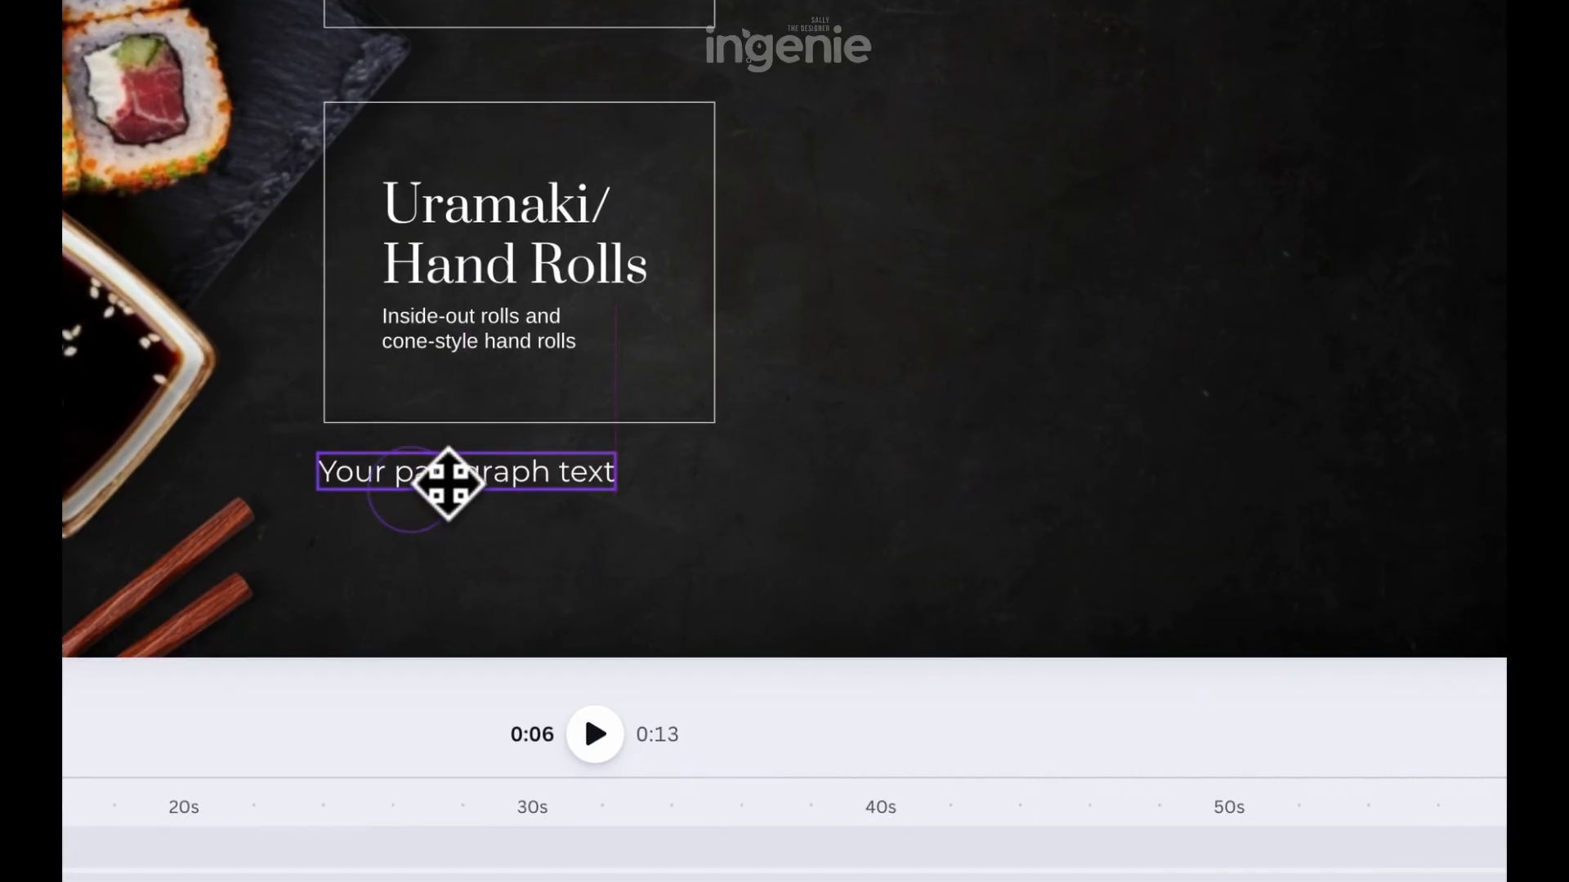
Align the new text with the outline box's left edge and change its wording to "California Roll"
left_click(458, 506)
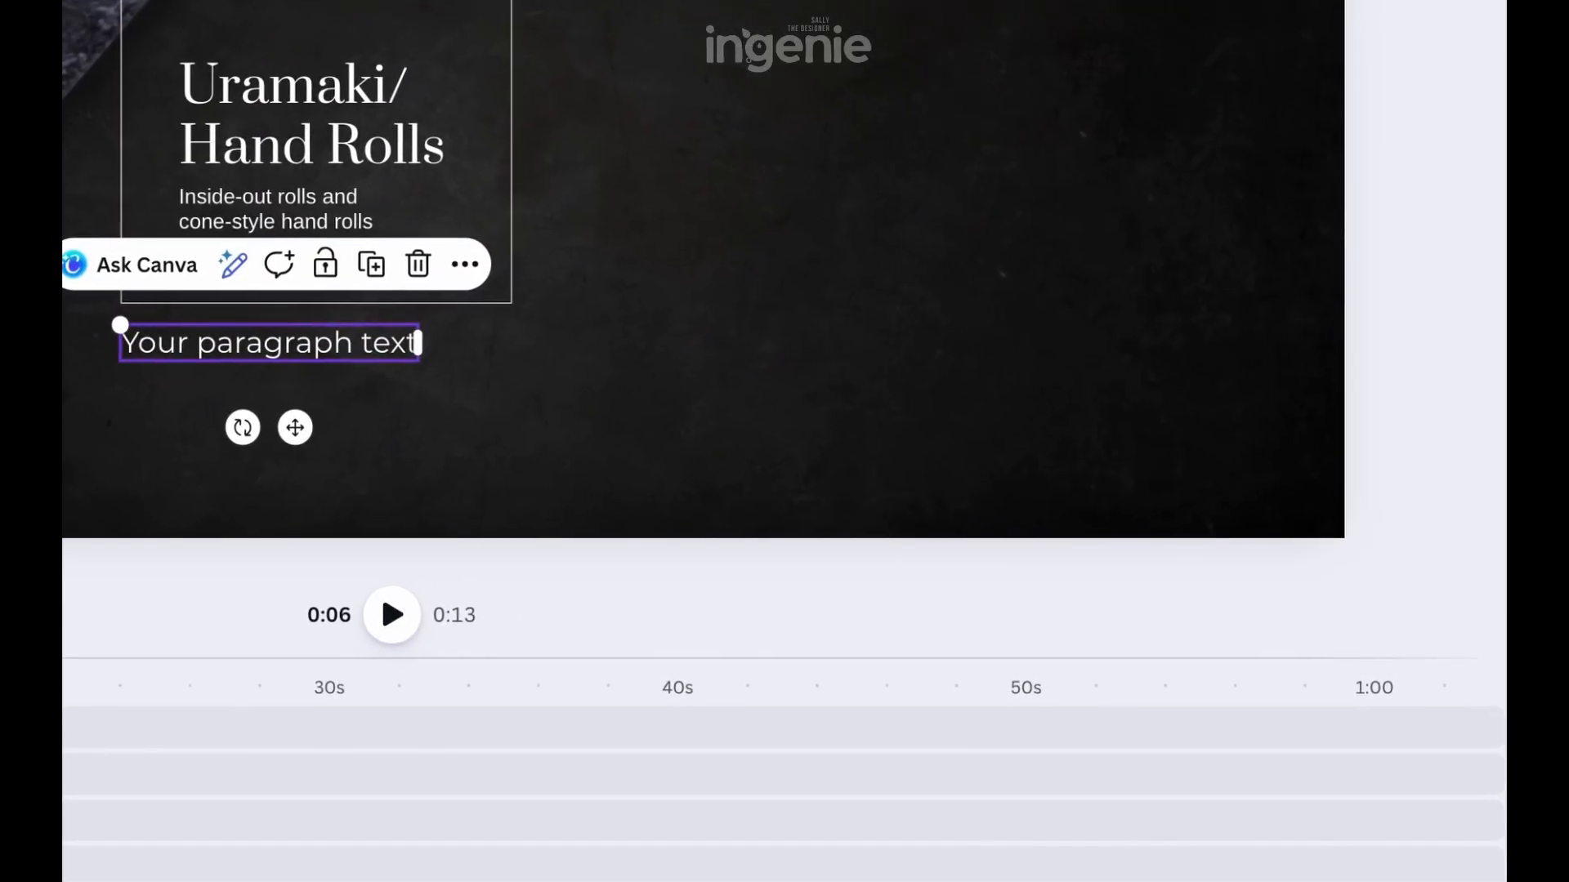
double_click(532, 449)
type("California Roll")
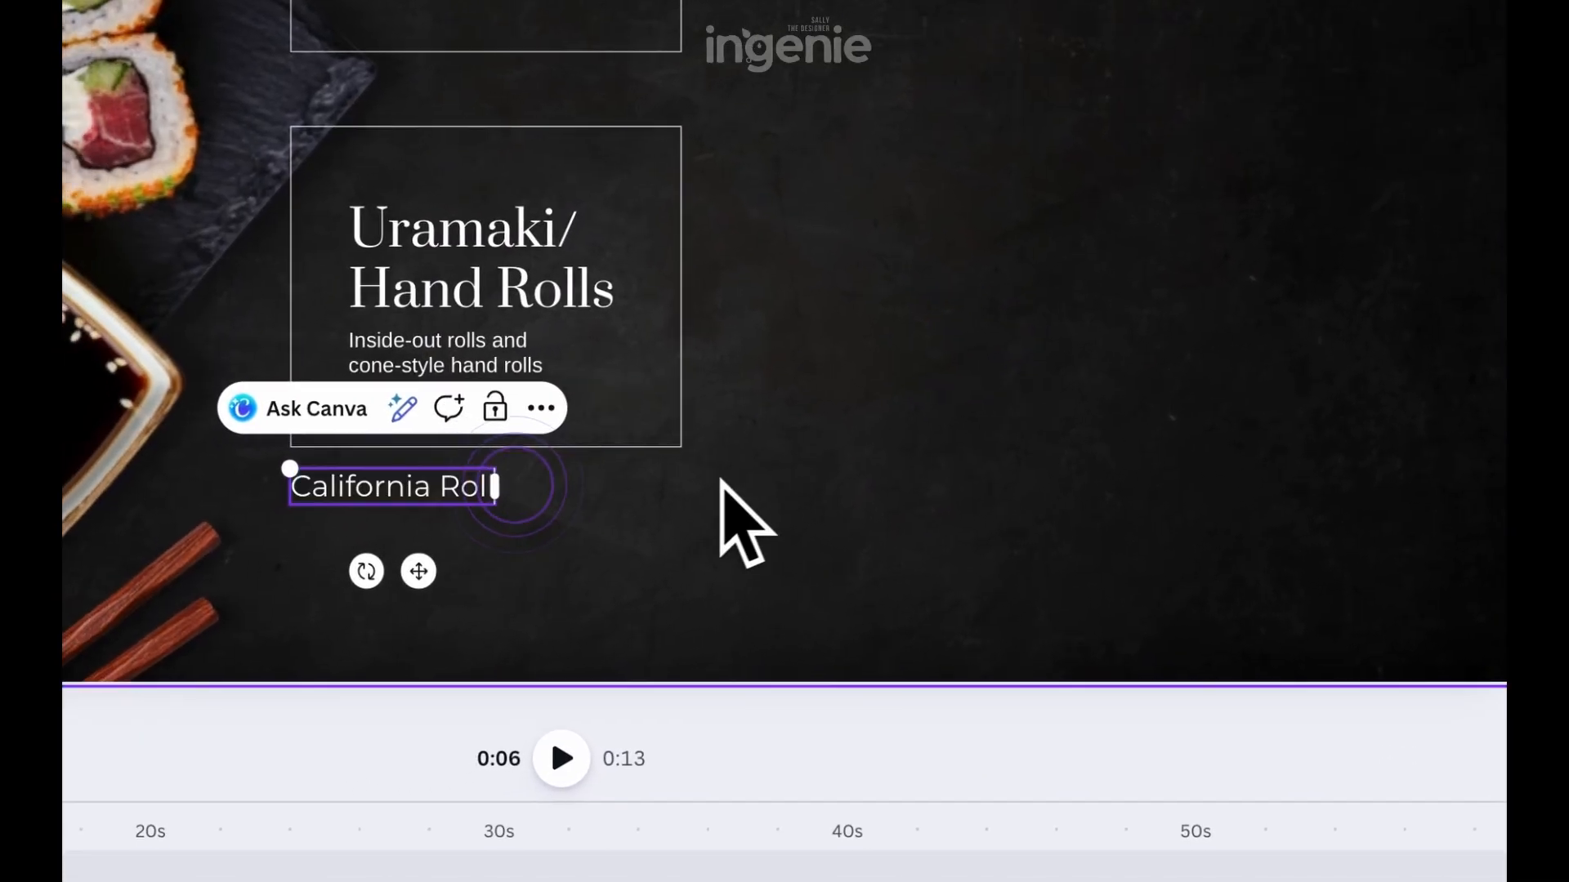
left_click(795, 516)
Copy the "Inside-out rolls and cone-style hand rolls" caption below "California Roll" and widen it to the outline box's width
left_click(452, 378)
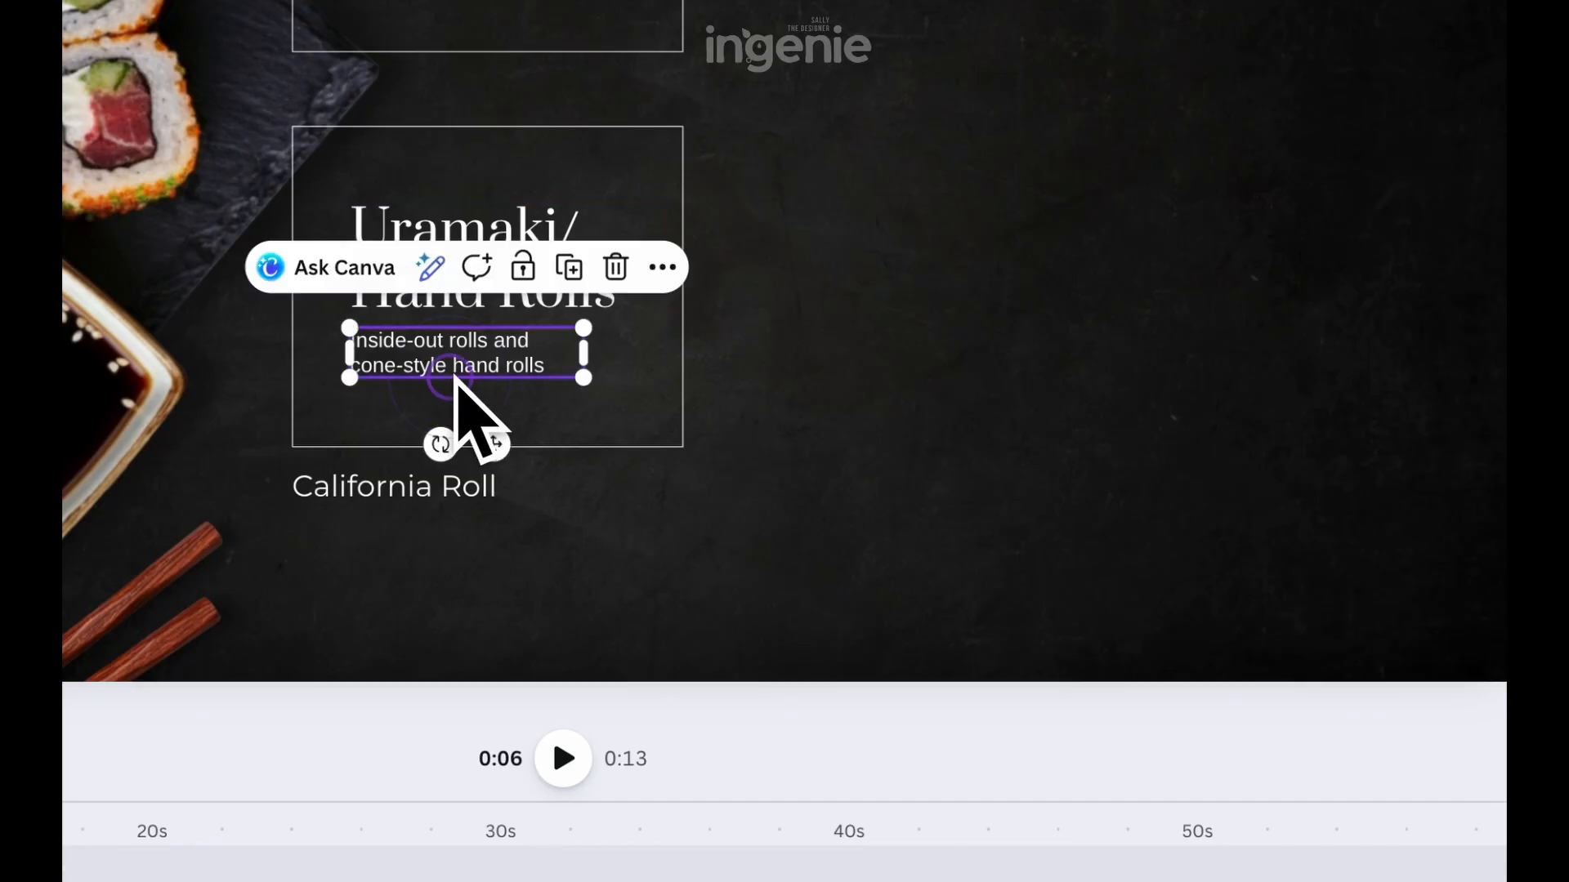
left_click_drag(452, 377, 416, 550)
left_click_drag(525, 544, 700, 602)
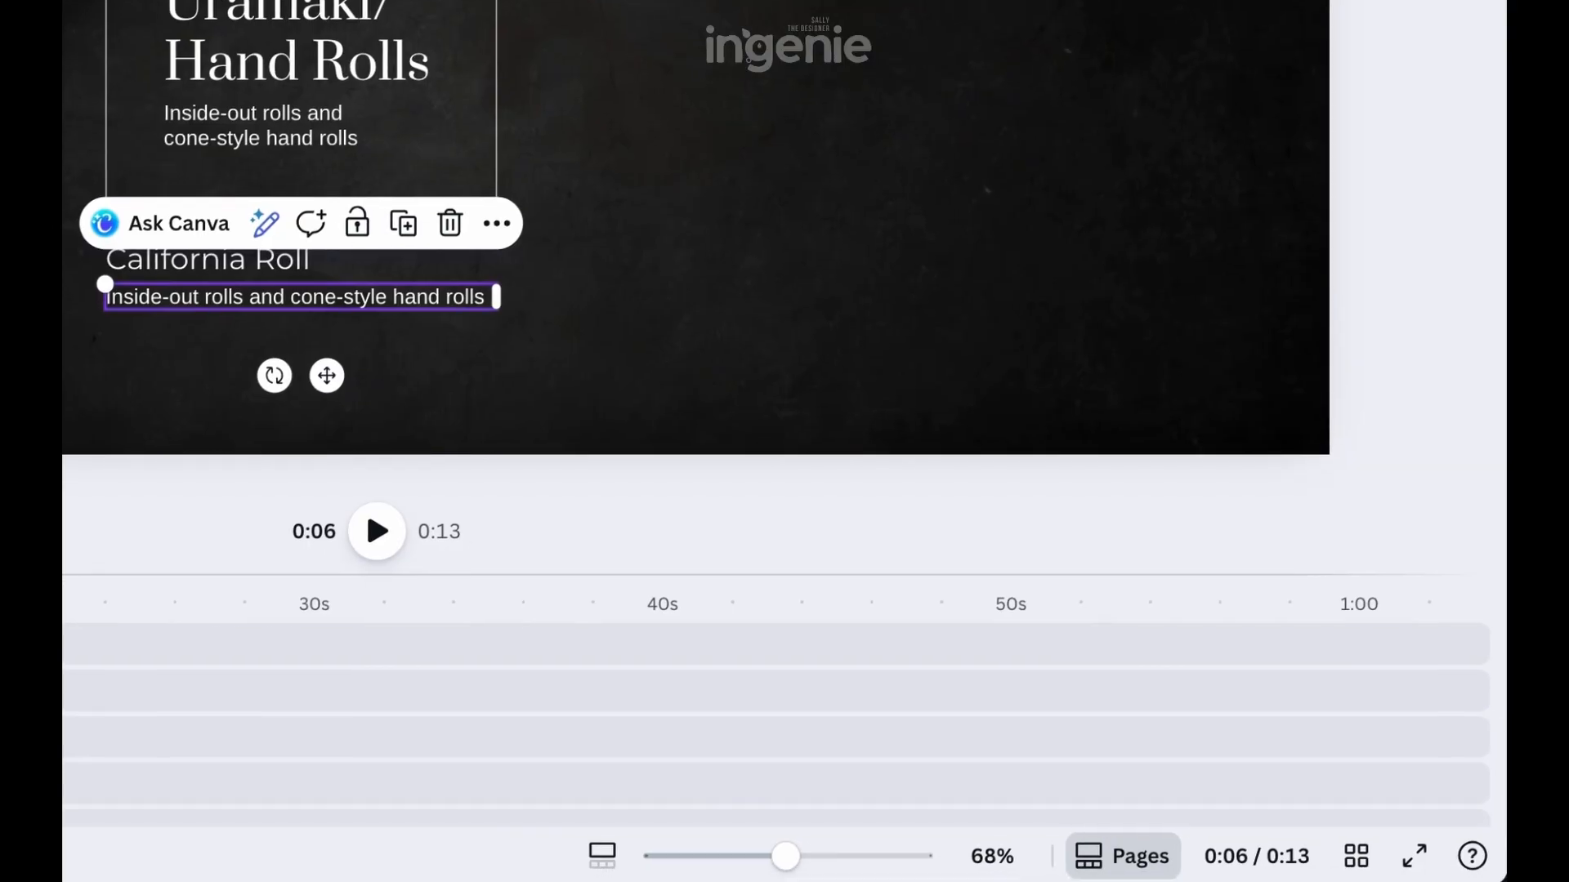
Replace the copied caption's text with "Crab stick, avocado, and cucumber wrapped inside-out with tobiko egg on the outside."
double_click(310, 309)
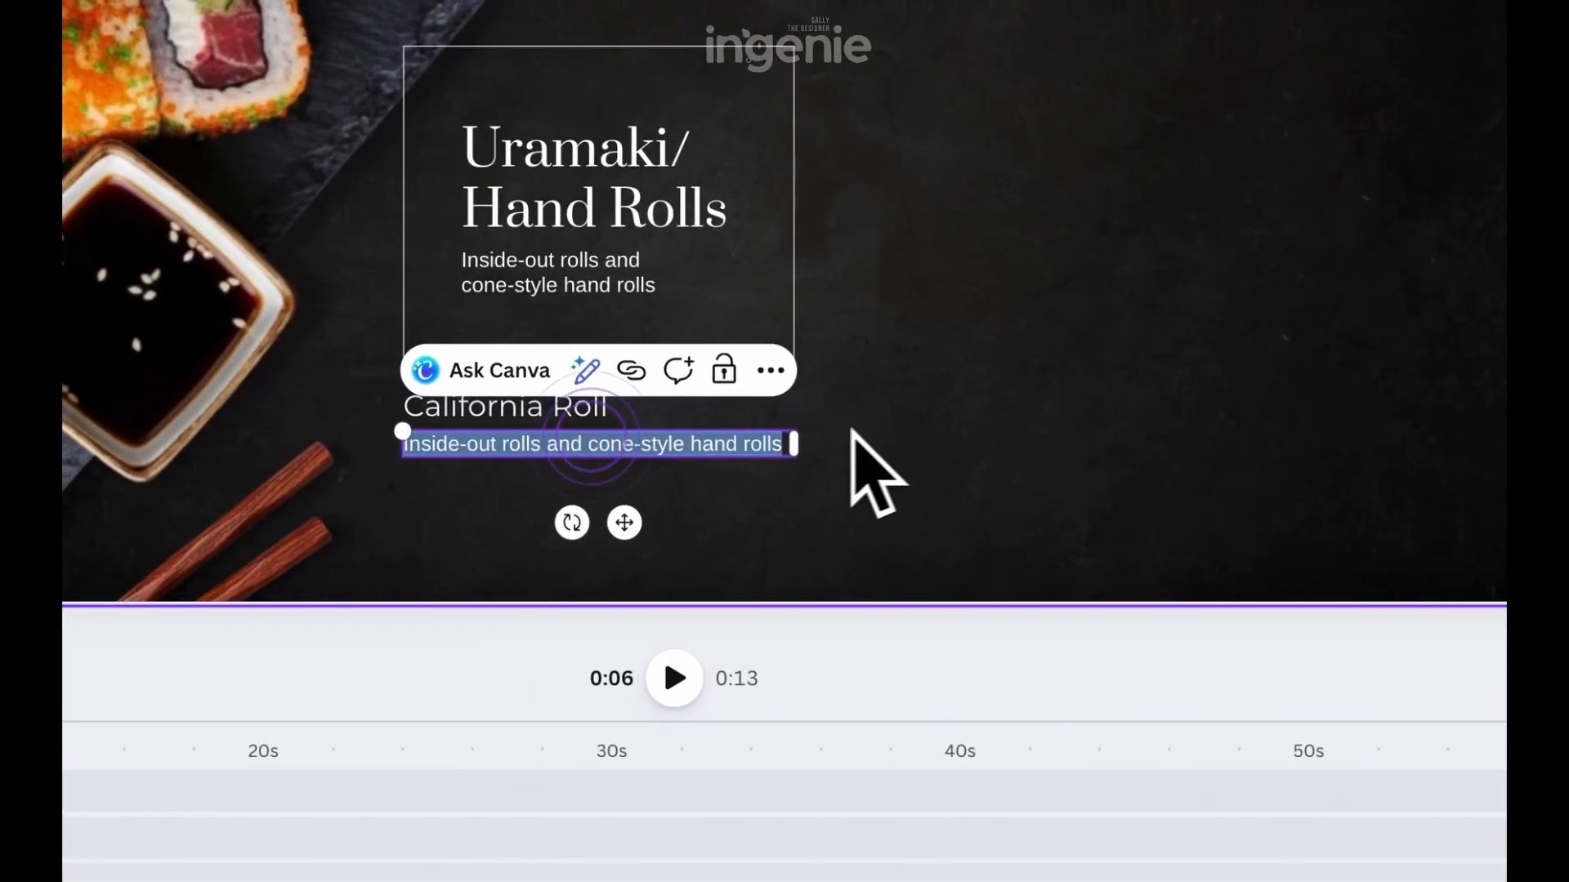
key("ctrl+v")
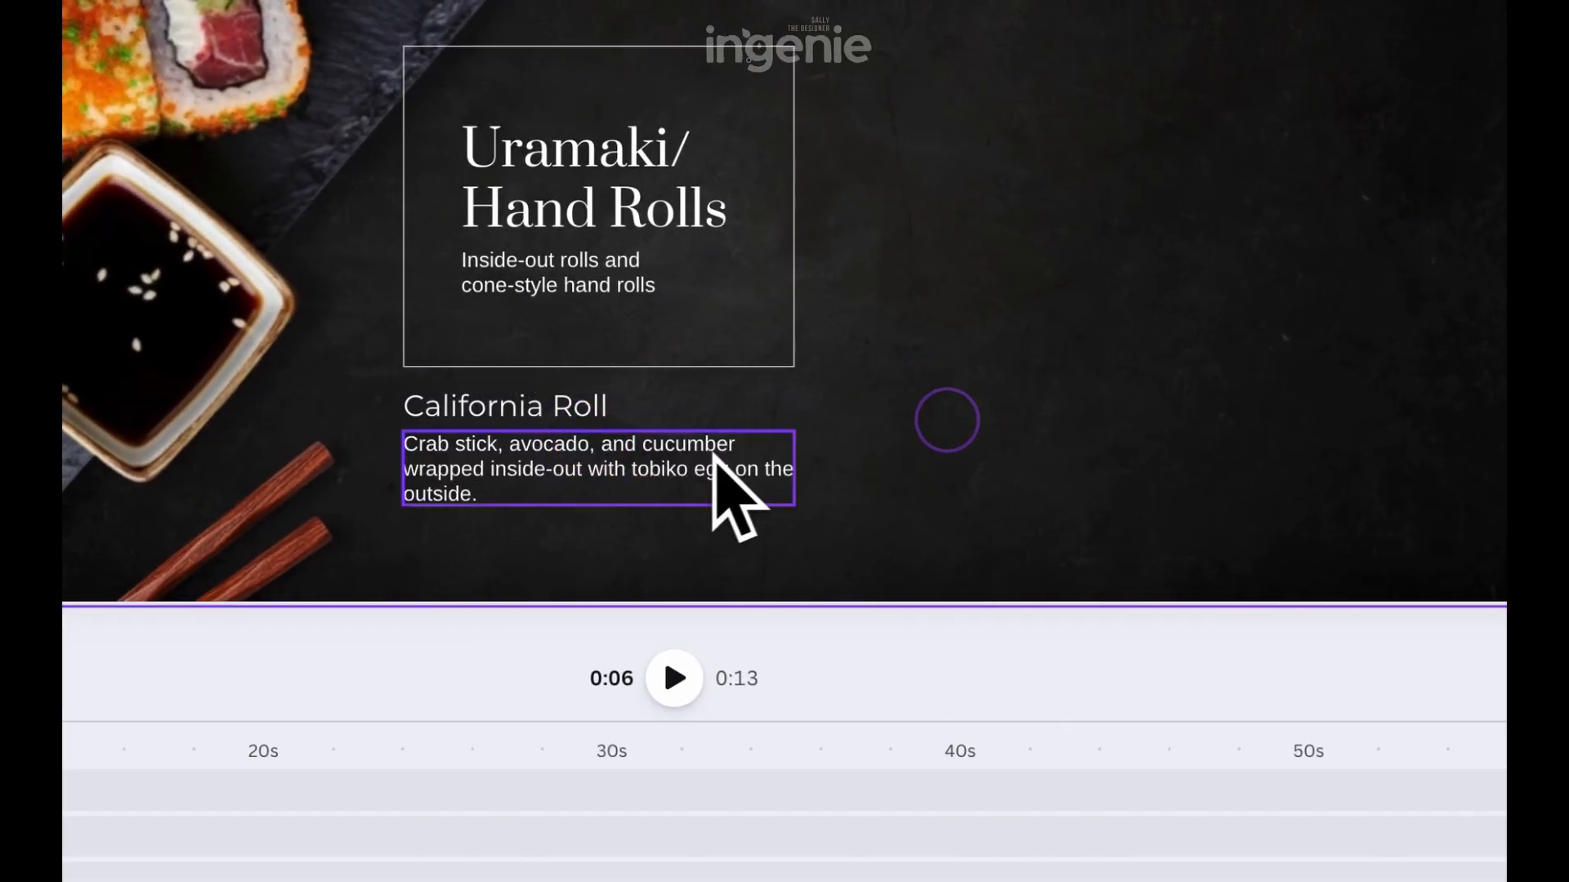
key("Escape")
left_click(939, 466)
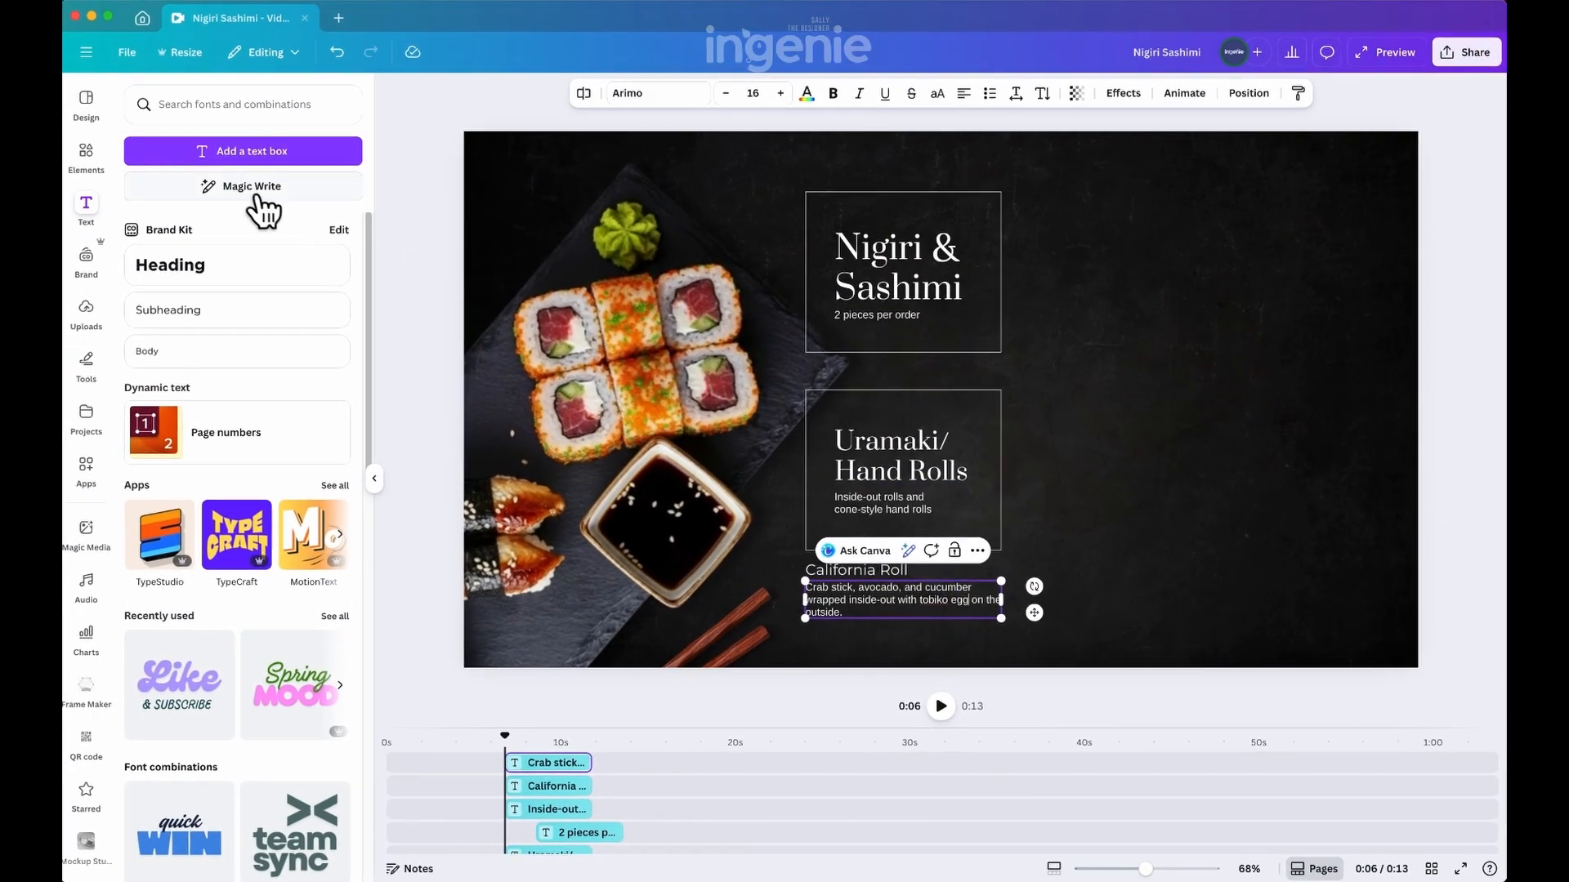
Add a "13.50" price text below the California Roll description and make it right-aligned and bold
left_click(219, 151)
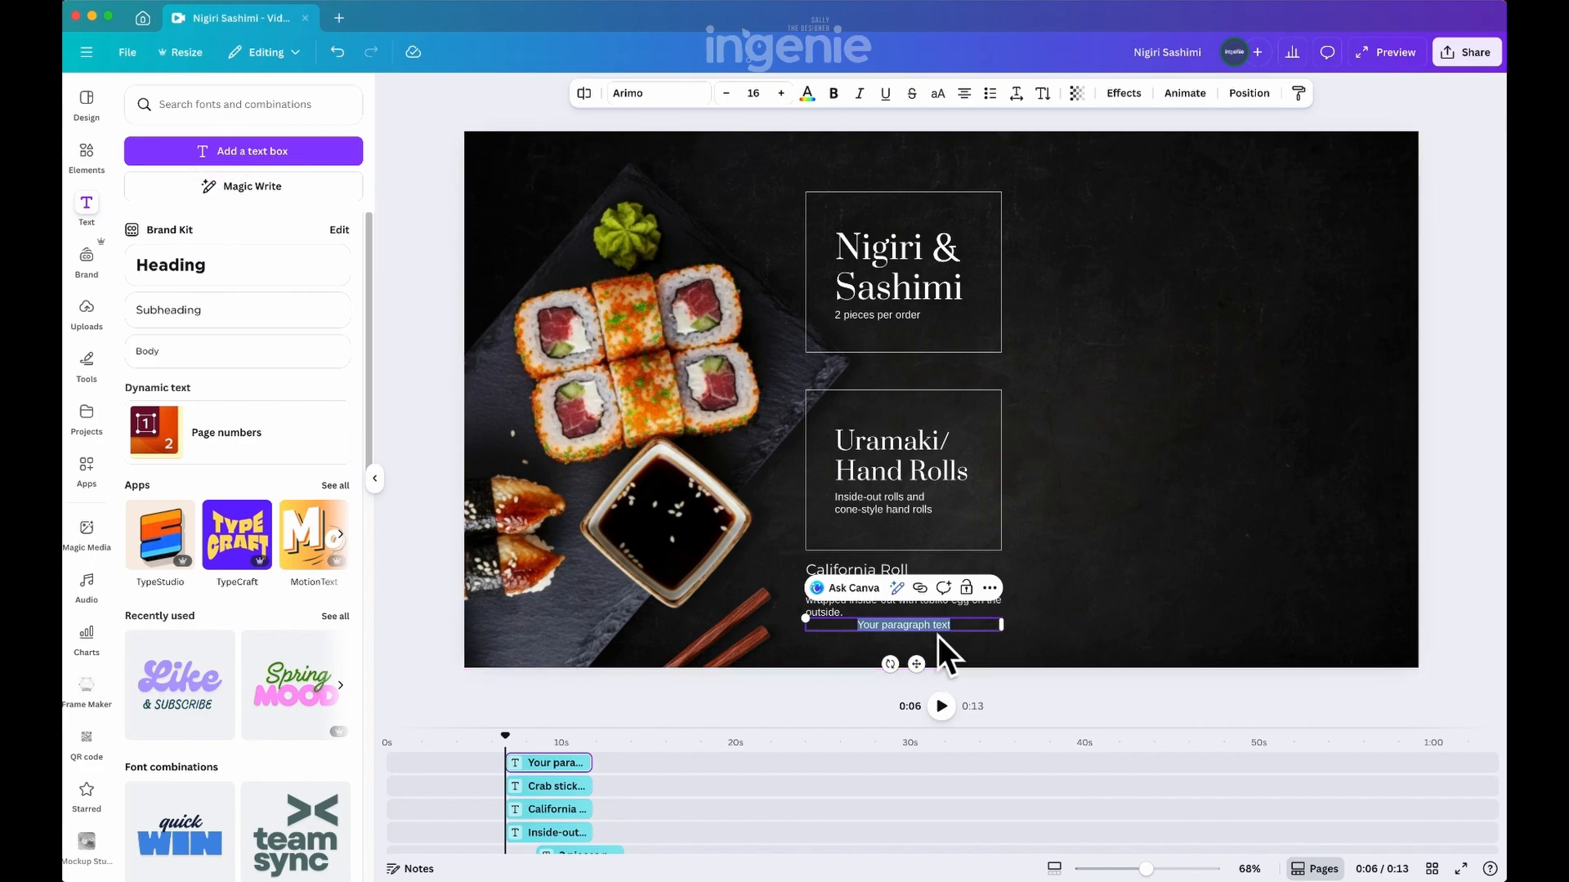
type("13.50")
left_click(1120, 533)
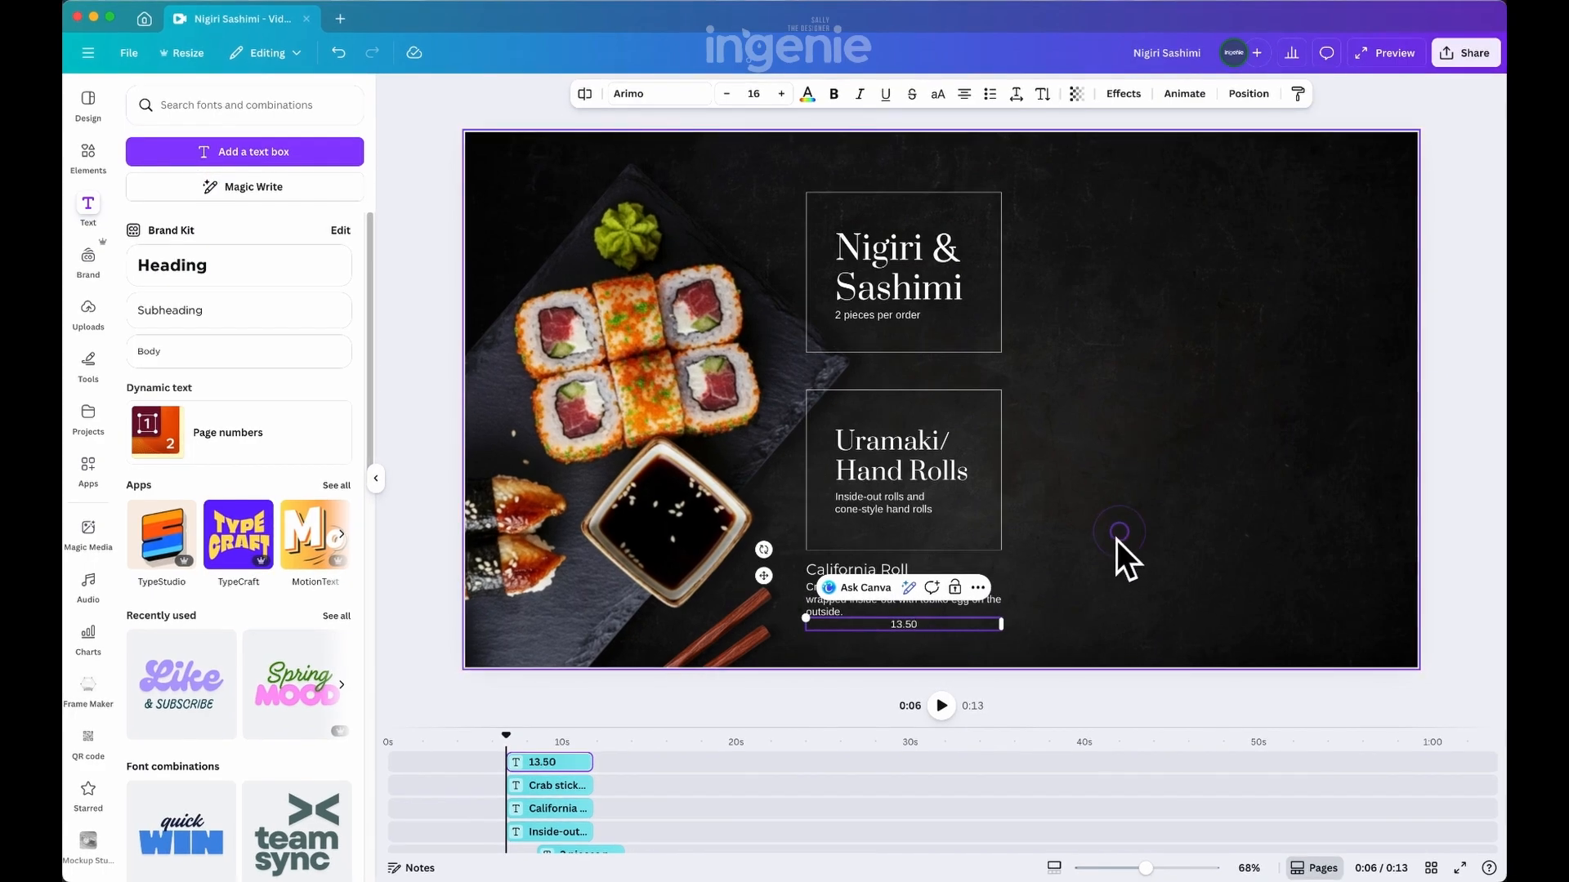
left_click(955, 626)
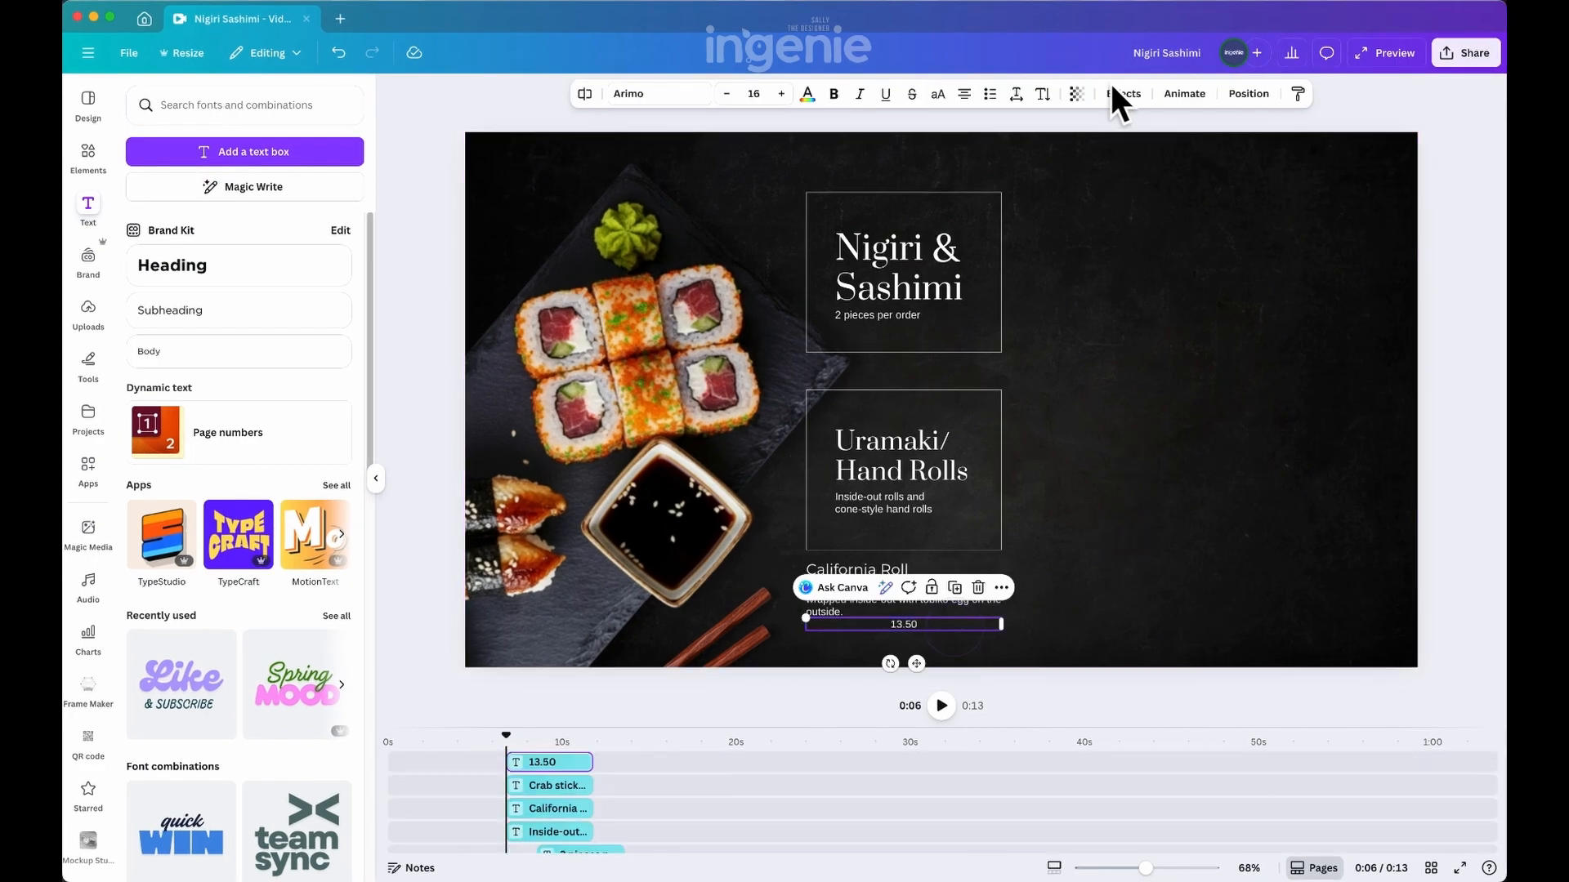
left_click(967, 94)
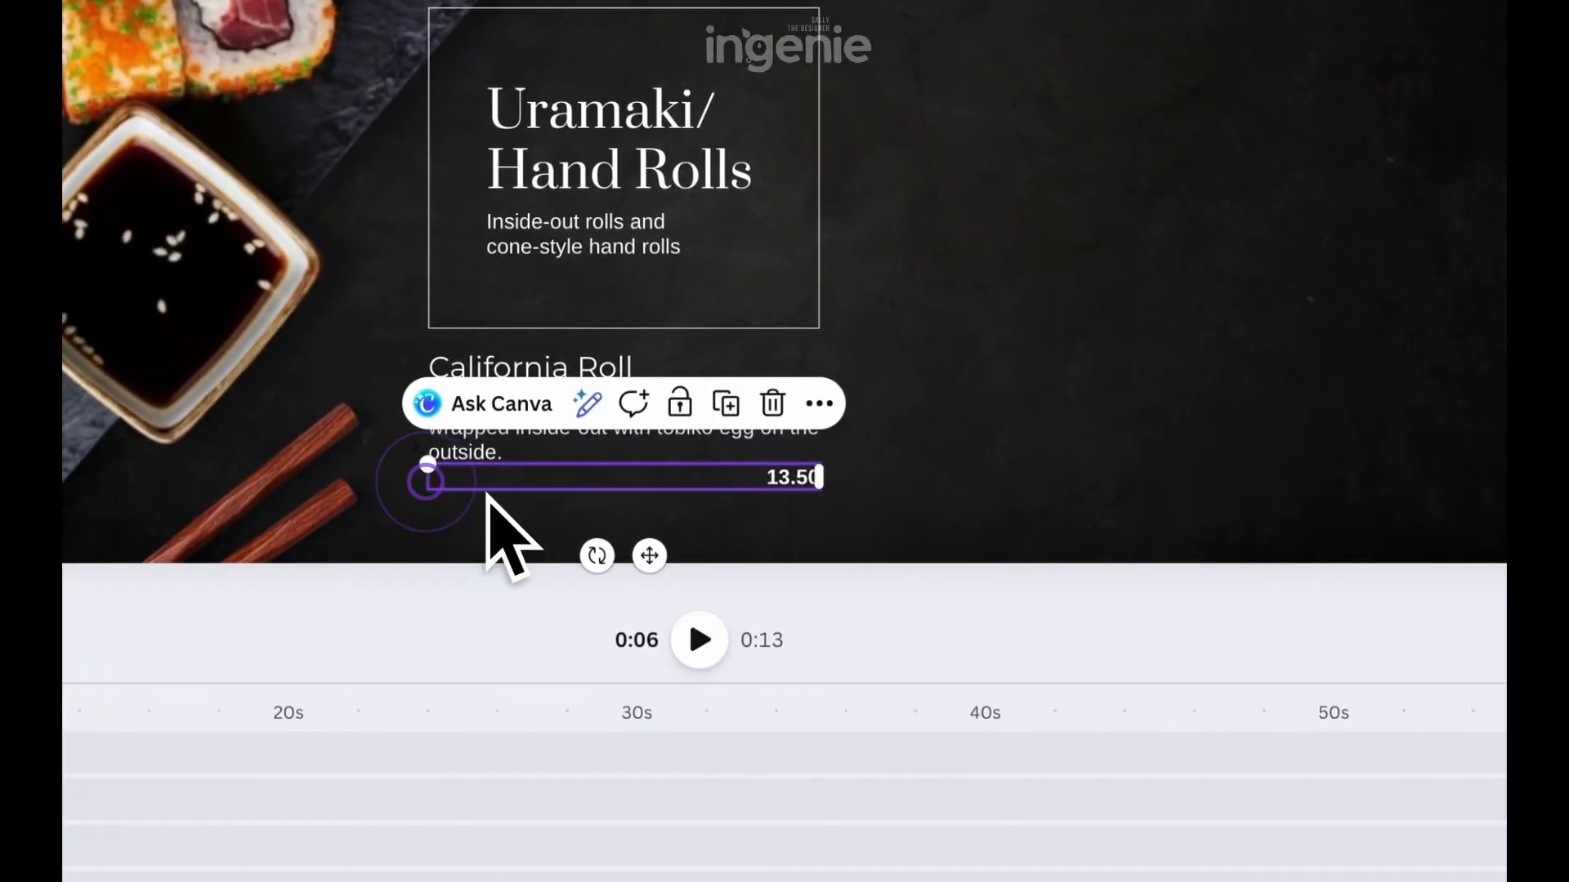
Narrow the price text box and move it onto the "California Roll" title line, flush with the description's right edge
left_click_drag(503, 617, 805, 664)
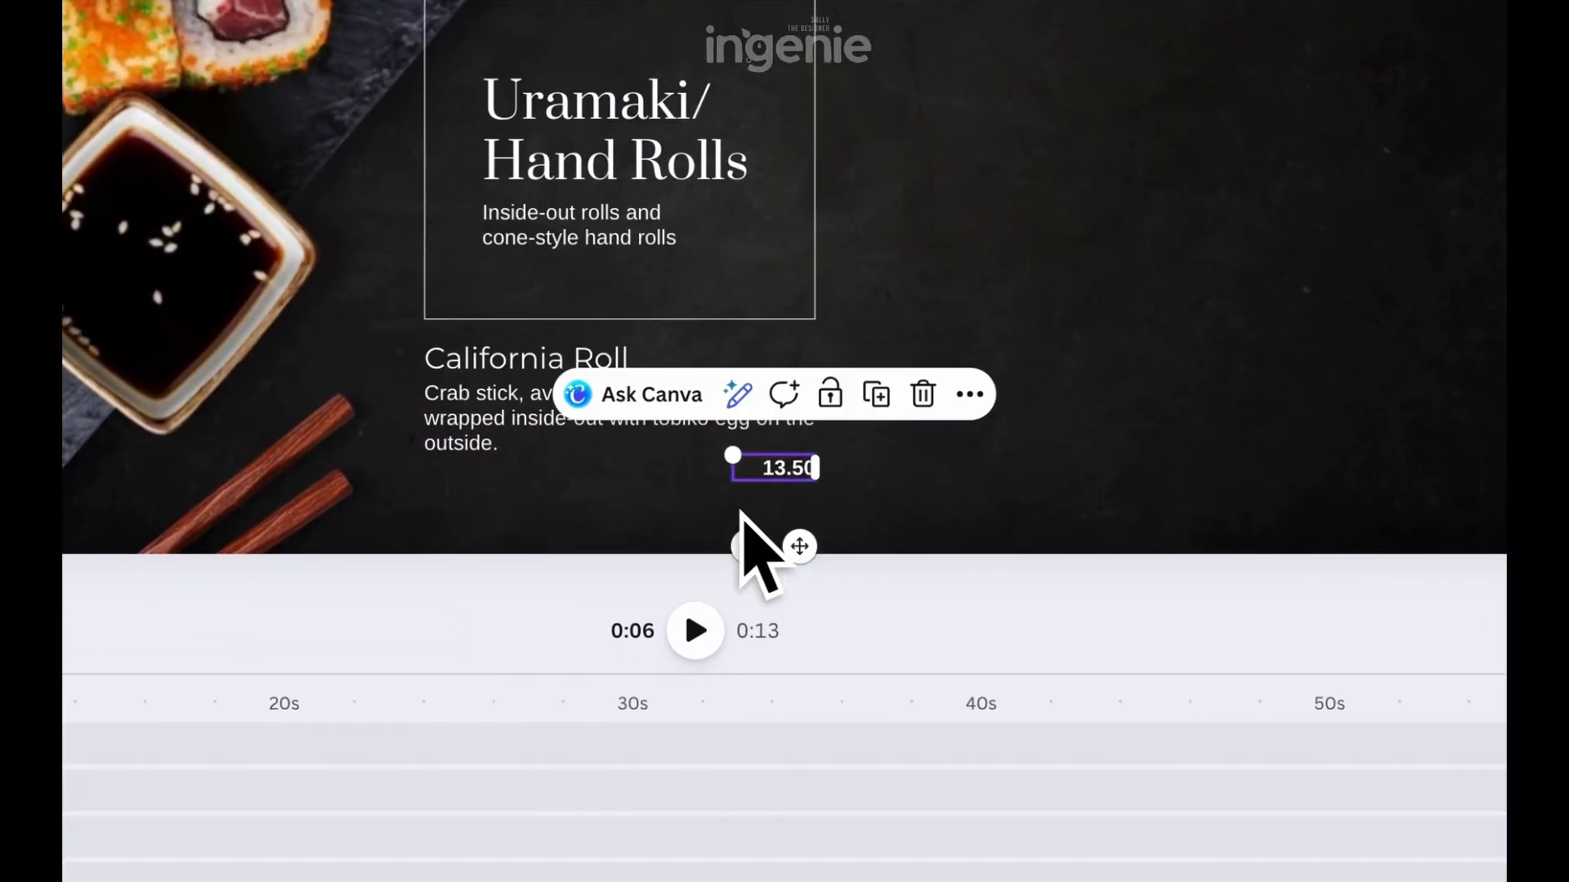
left_click(858, 632)
left_click_drag(796, 482, 799, 366)
Increase the gap between the "Uramaki/ Hand Rolls" box and the California Roll item, moving the box with its text slightly up
left_click(1162, 415)
left_click_drag(1083, 465, 505, 333)
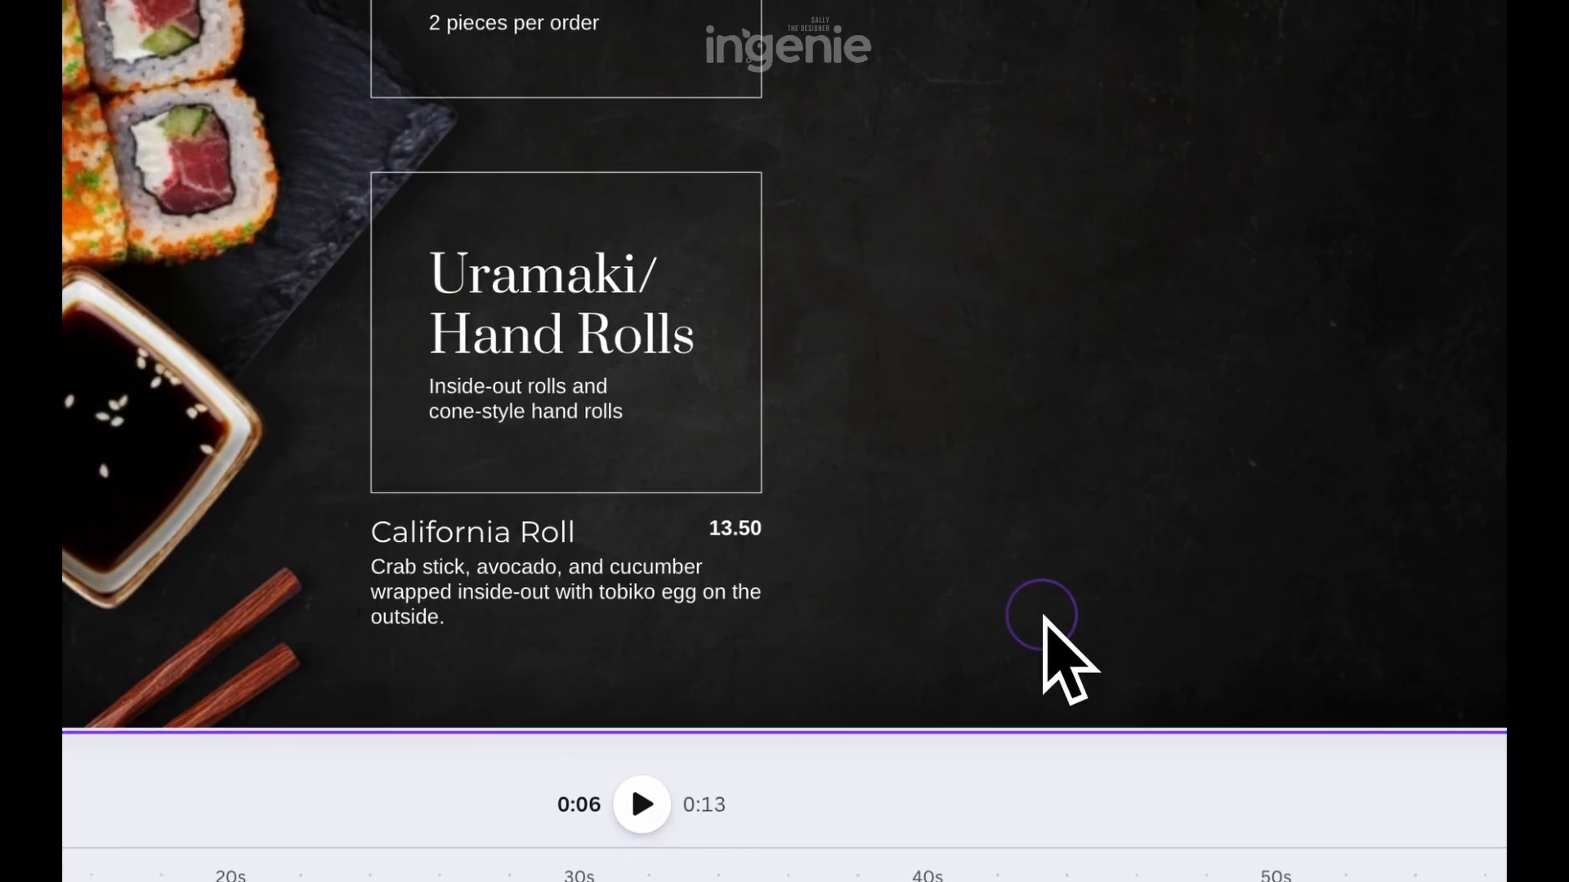
left_click_drag(451, 506, 483, 531)
left_click_drag(604, 601, 607, 607)
left_click(809, 484)
left_click(602, 295)
left_click_drag(602, 296, 606, 281)
Copy the California Roll item beside the "Nigiri & Sashimi" box and change it to "Salmon (Sake)" with the description "Buttery and rich with a clean finish."
left_click(876, 660)
left_click_drag(881, 661, 949, 0)
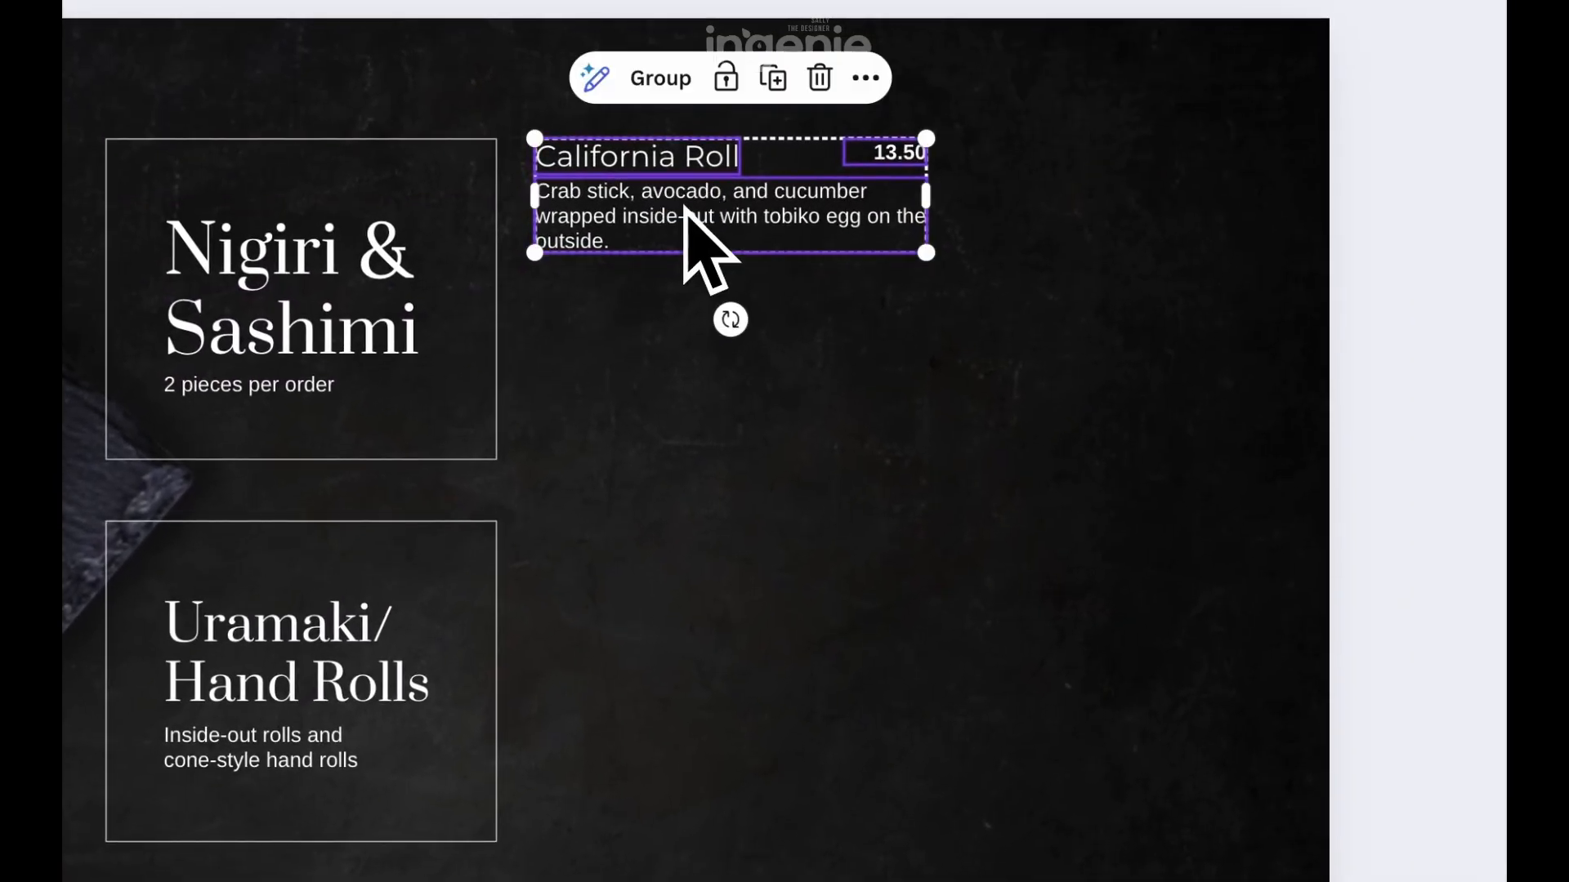
left_click(939, 693)
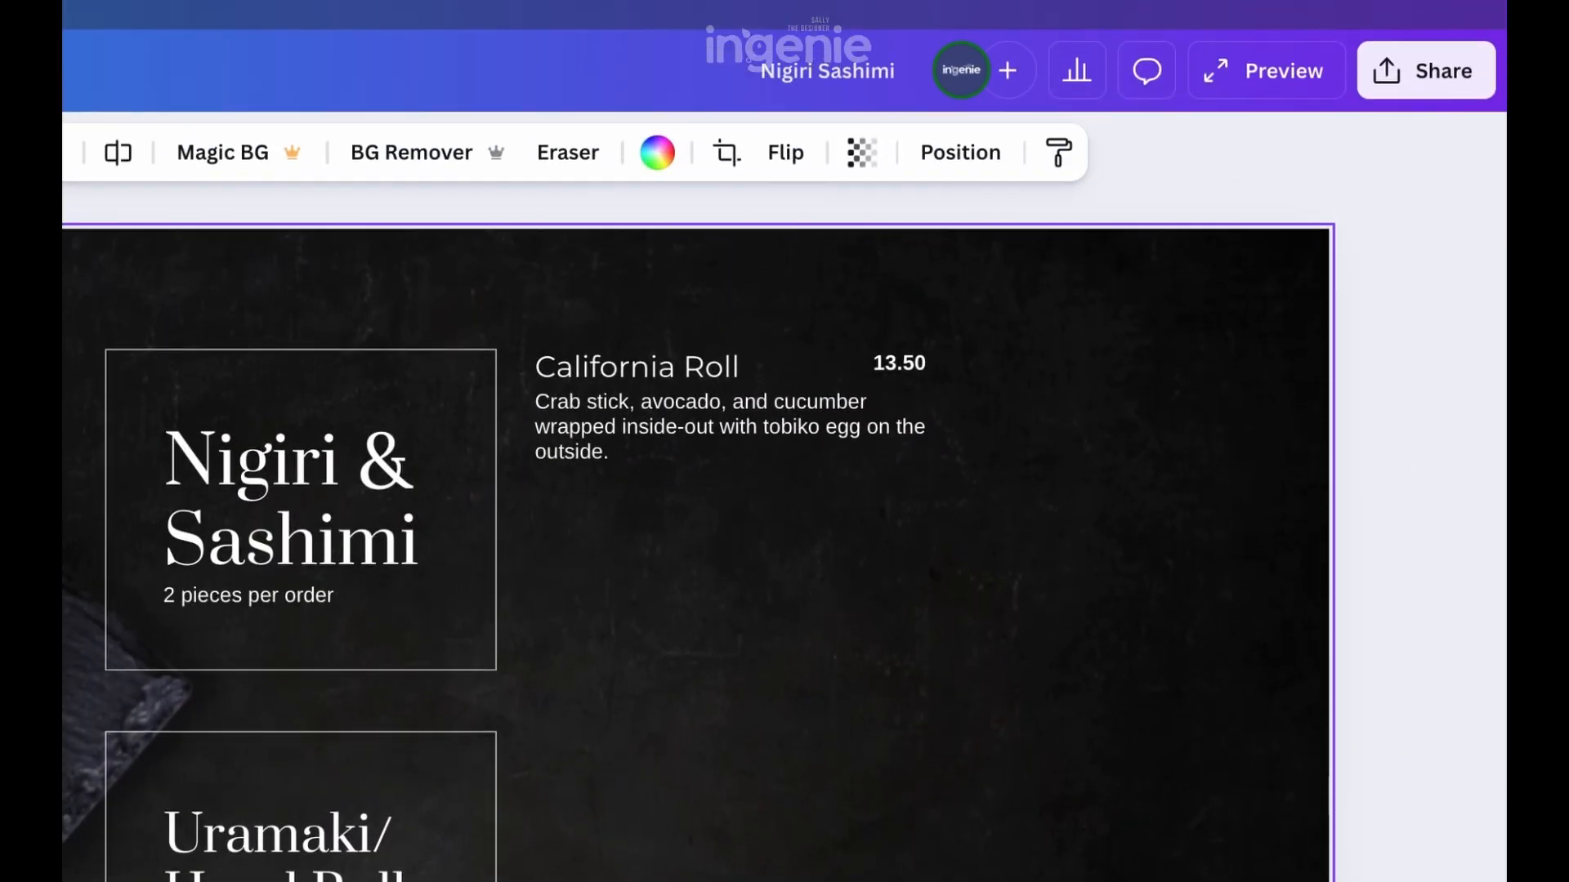
double_click(675, 367)
type("Salmon (Sake)")
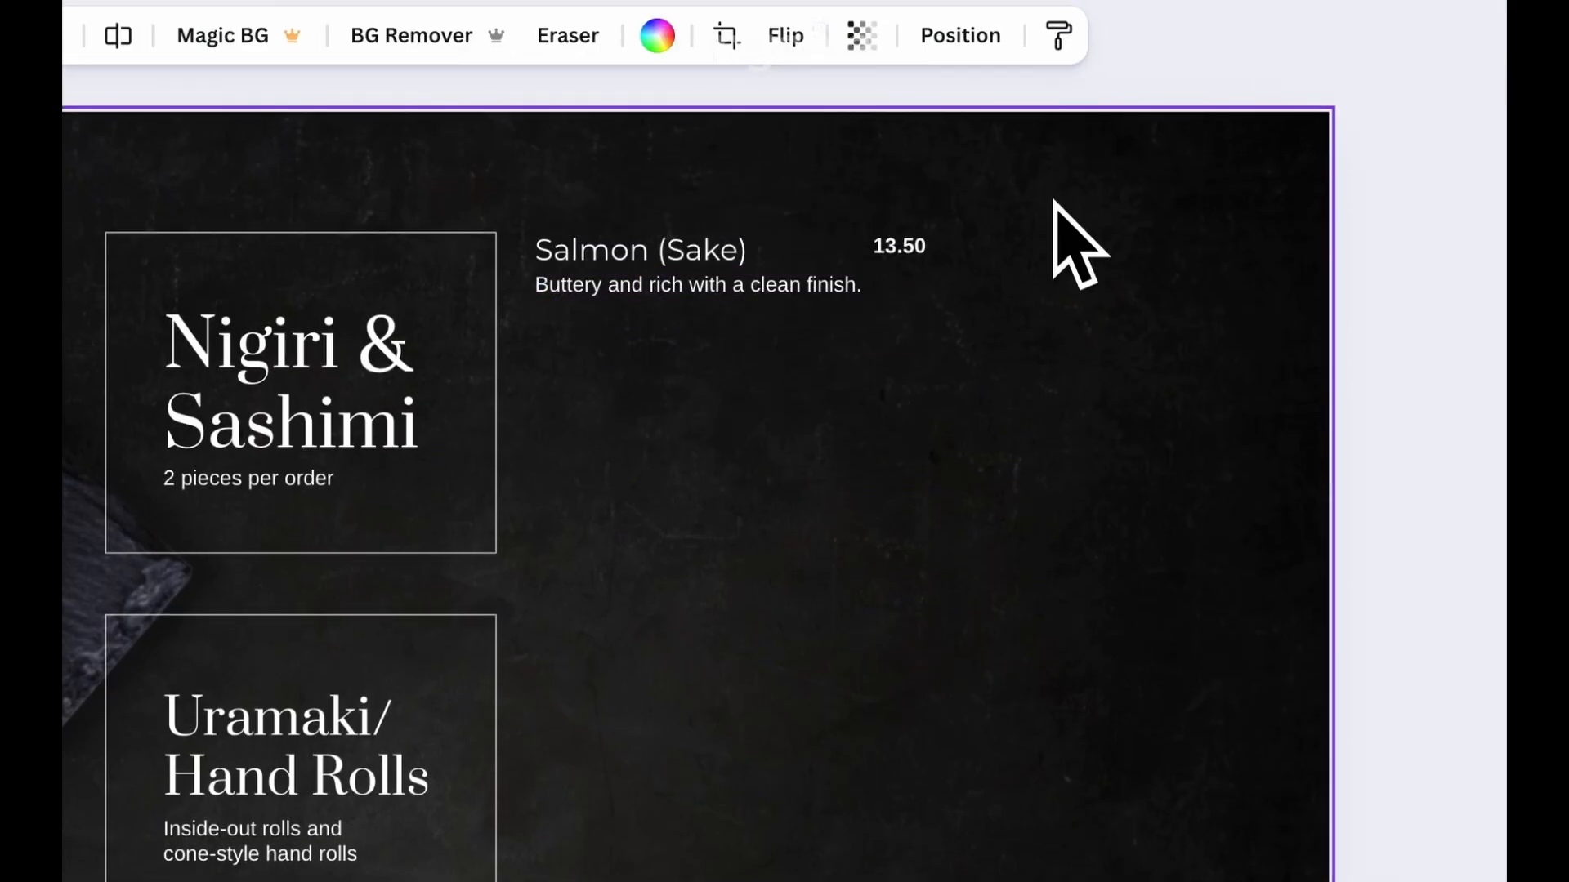
Copy the Salmon item to its right and change it to "Eel (Unagi)" with the description "Glazed in eel sauce — smoky and rich."
left_click_drag(631, 250, 1022, 270)
double_click(1046, 262)
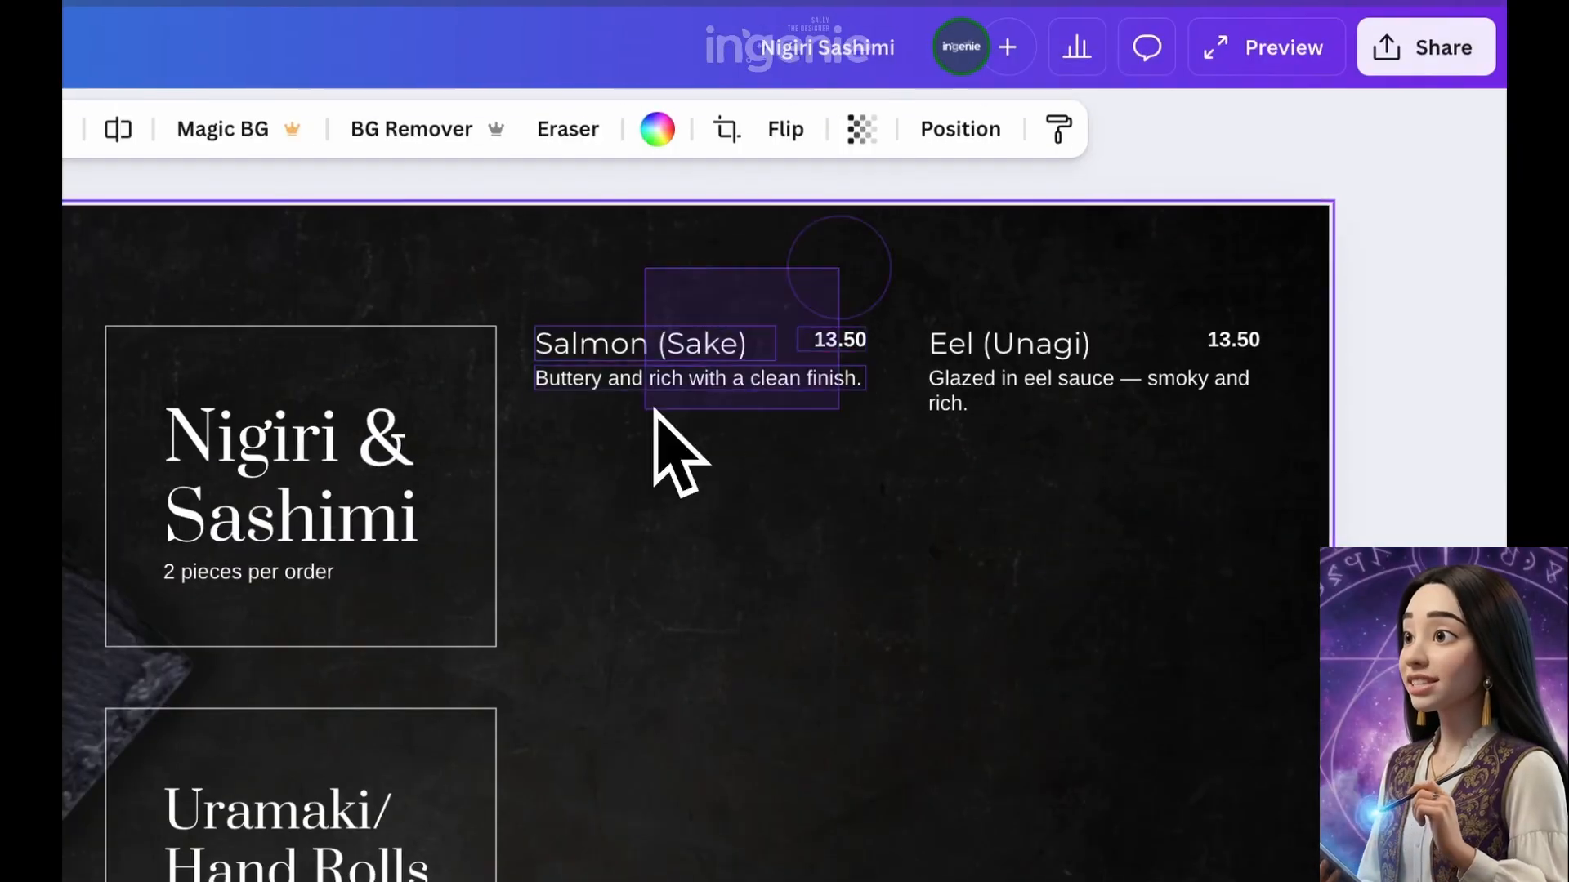
Duplicate the item below "Salmon (Sake)" for "Tuna (Maguro)" and "Shrimp (Ebi)", giving each its own description
left_click(659, 380)
key("ctrl+d")
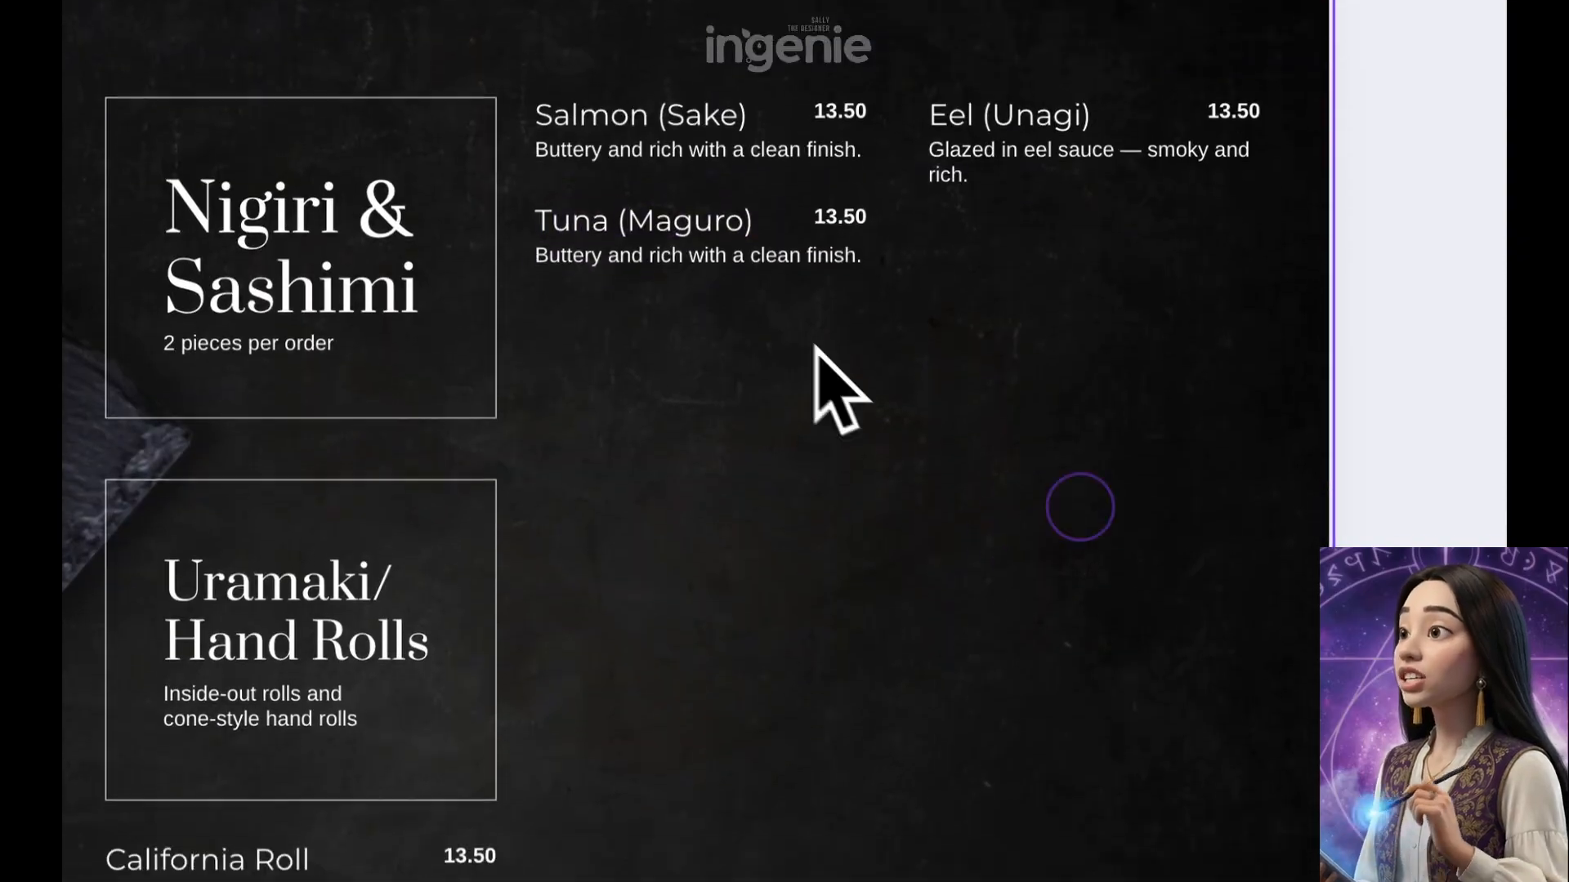
mouse_move(670, 359)
left_mouse_down()
mouse_move(666, 392)
mouse_move(679, 360)
left_mouse_up()
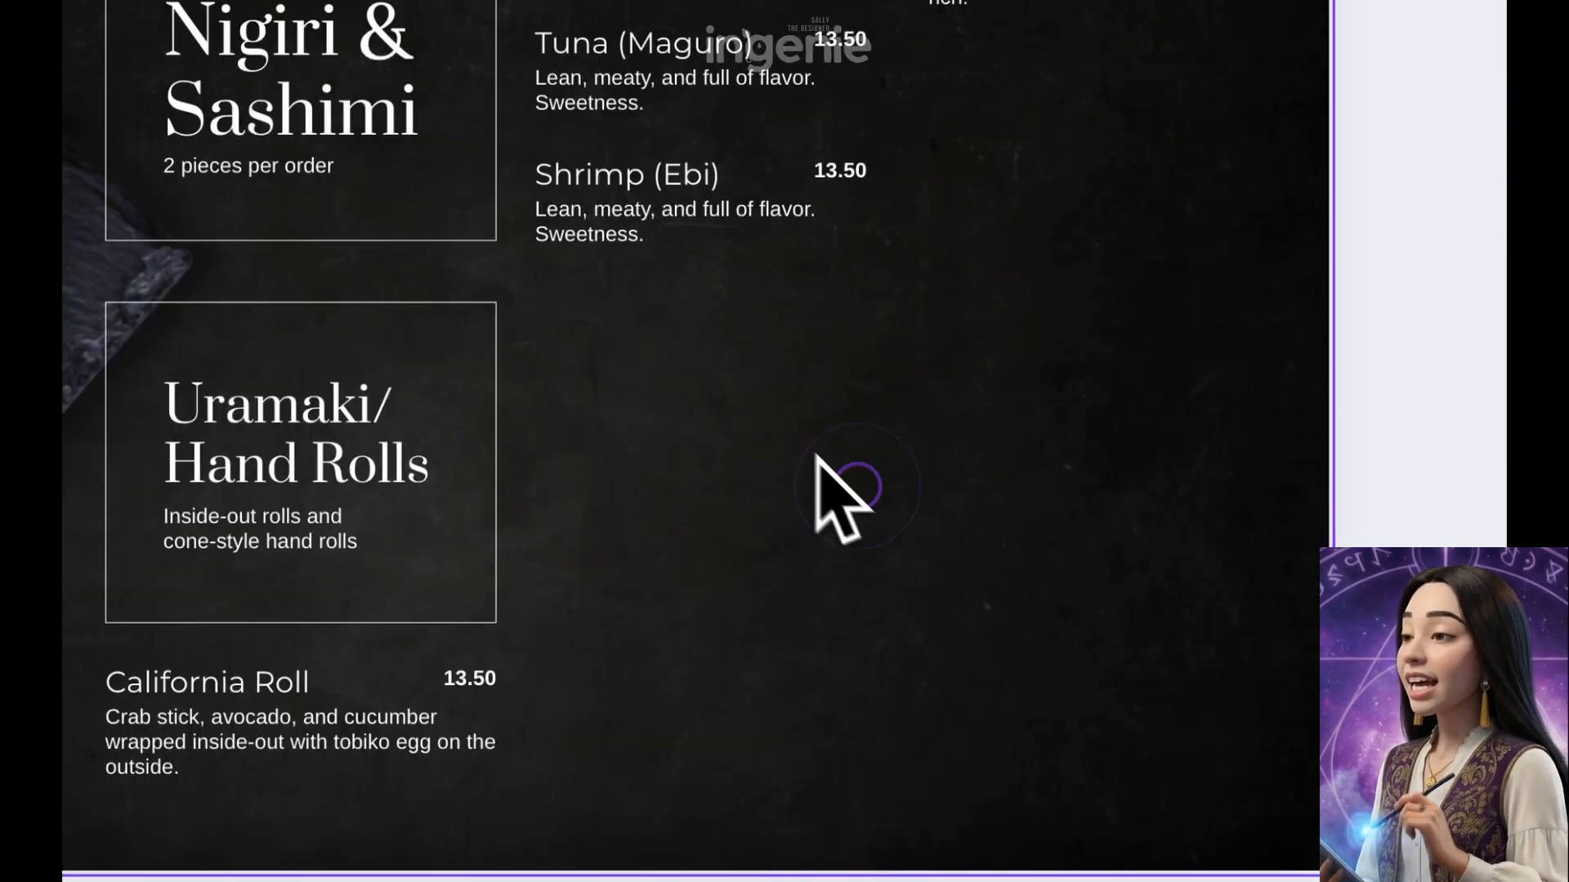
Shorten the "Nigiri & Sashimi" outline box slightly and recentre its heading and caption inside it
left_click(508, 449)
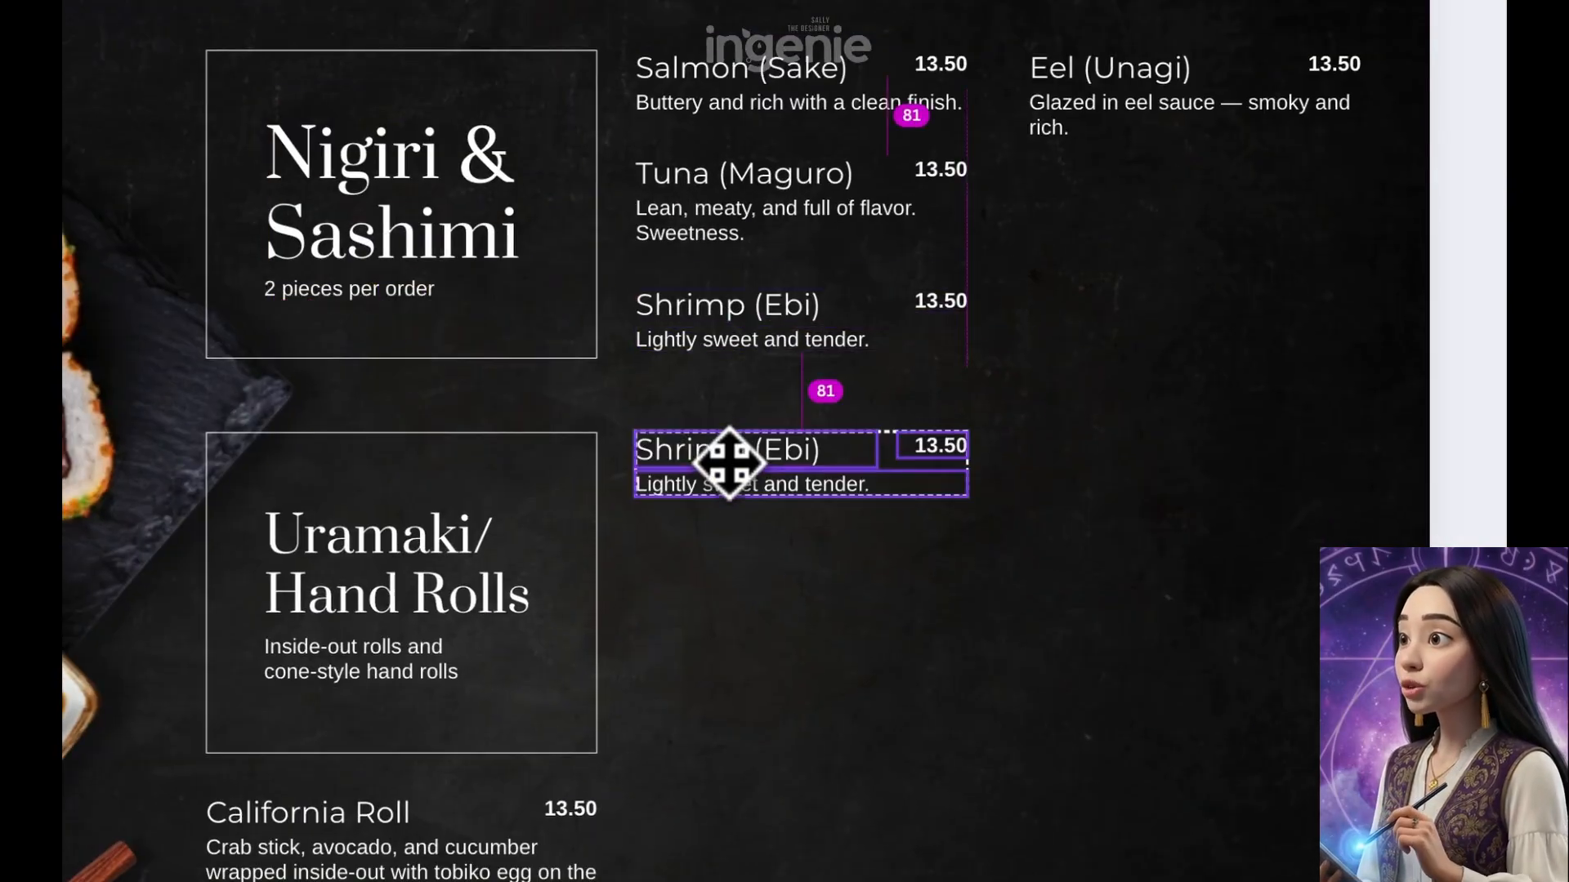
left_click_drag(727, 462, 728, 462)
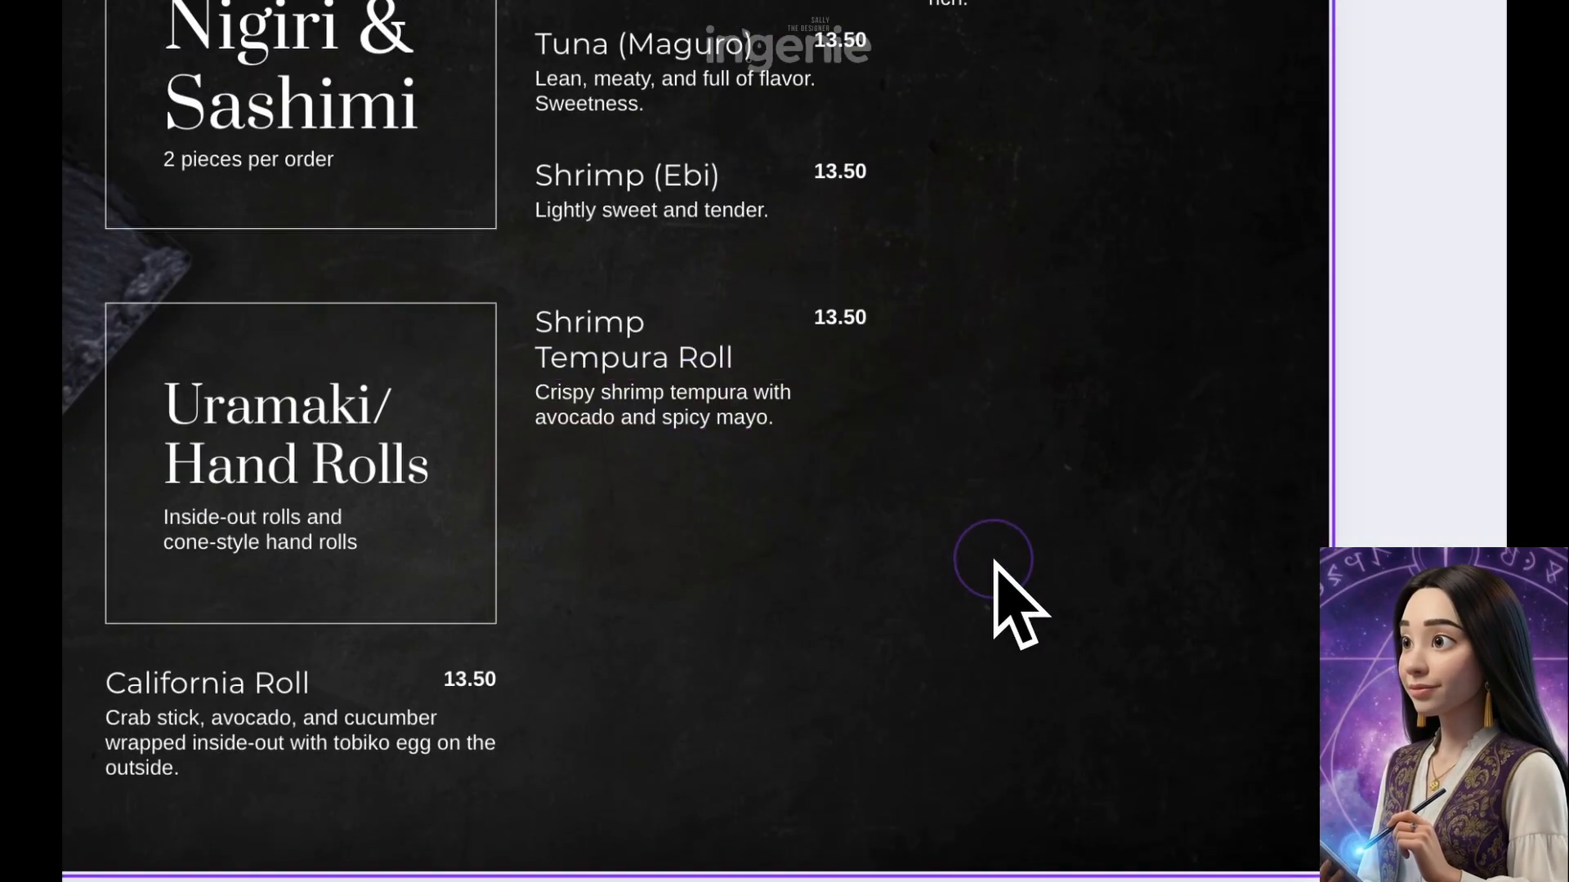
Copy items down the column beside the "Uramaki/ Hand Rolls" box for "Shrimp Tempura Roll", "Salmon Roll" and "Spicy Tuna Roll", each with its description
left_click_drag(619, 327, 619, 467)
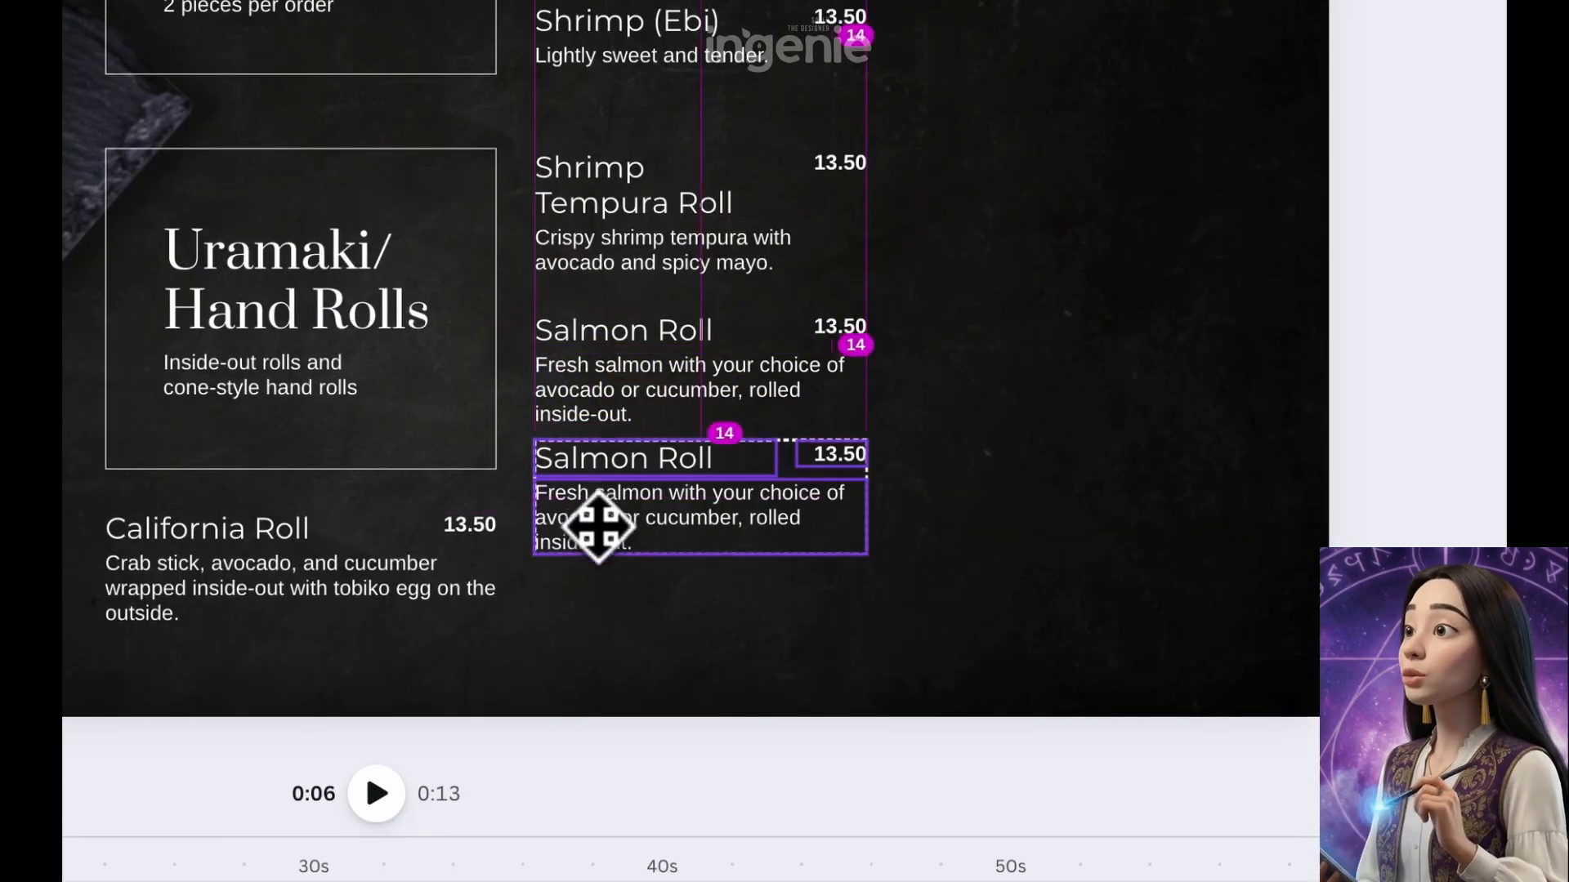
double_click(616, 455)
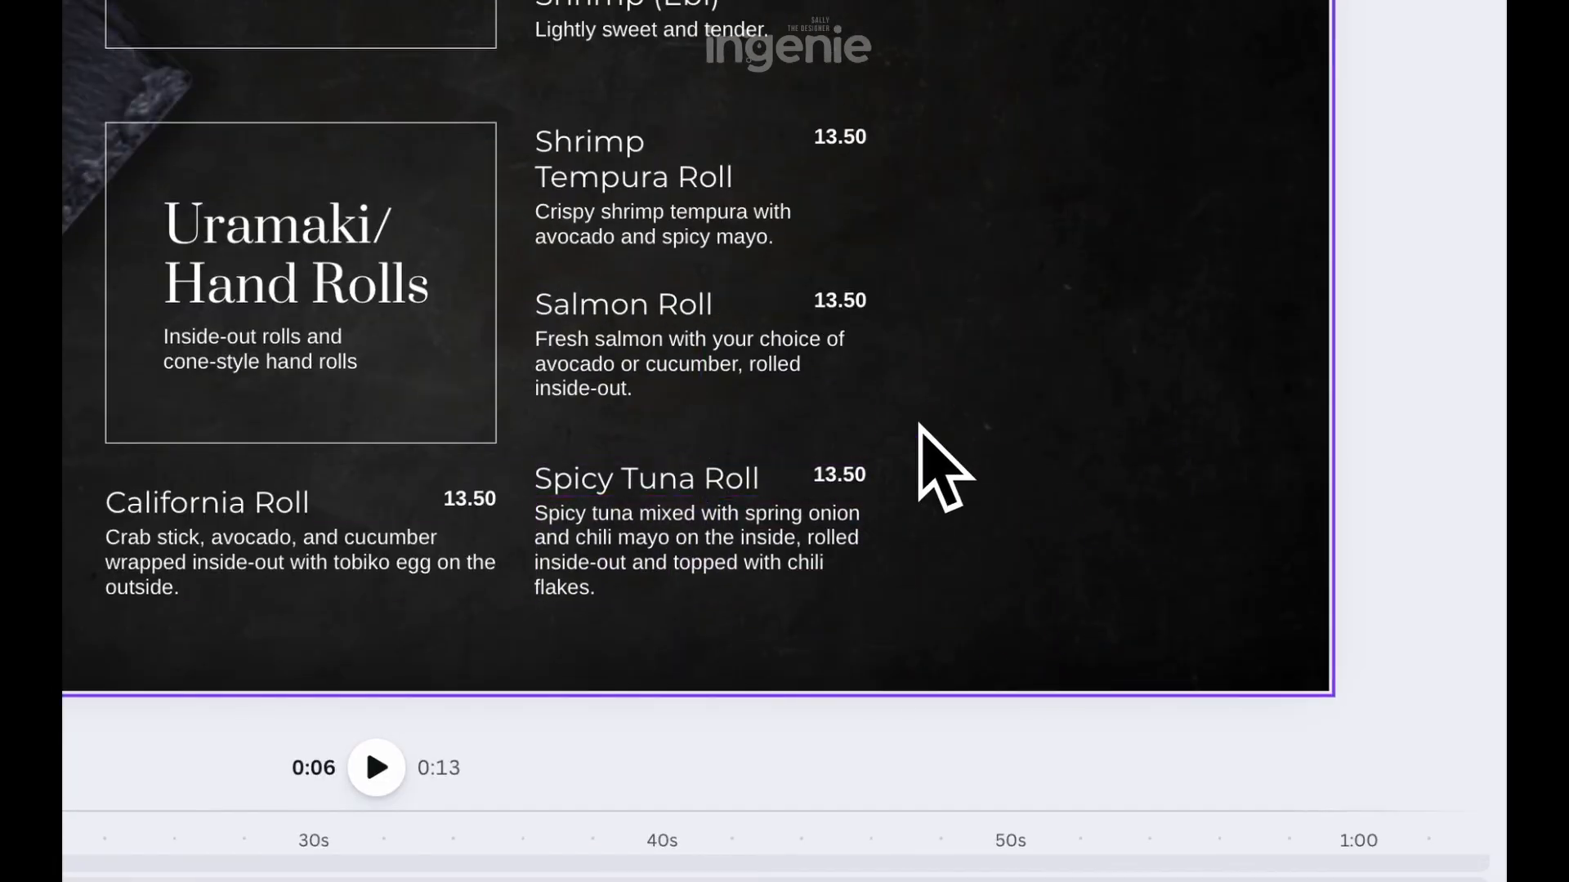
Duplicate items into a second column beside the rolls for "Tuna Roll" and "Spider Roll", each with its description and the 13.50 price
left_click(653, 127)
key("ctrl+d")
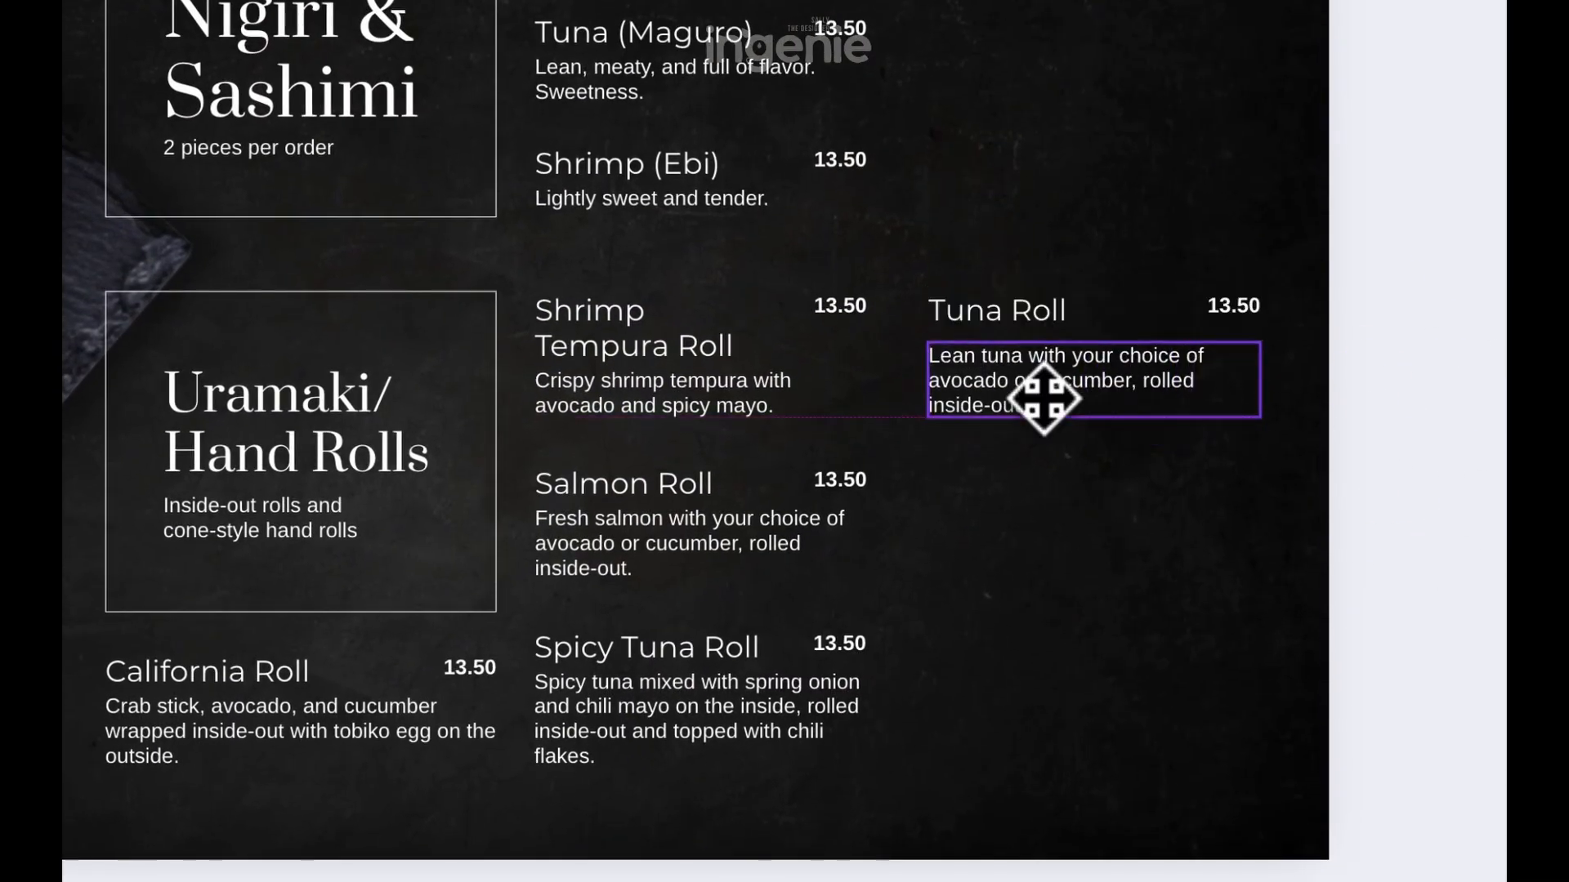
key("ctrl+d")
left_click_drag(1092, 413, 1048, 525)
Add a "Spicy Salmon Roll" item with its description below "Spider Roll" and widen its title to fit on one line
key("ctrl+d")
left_click_drag(1012, 392, 1022, 572)
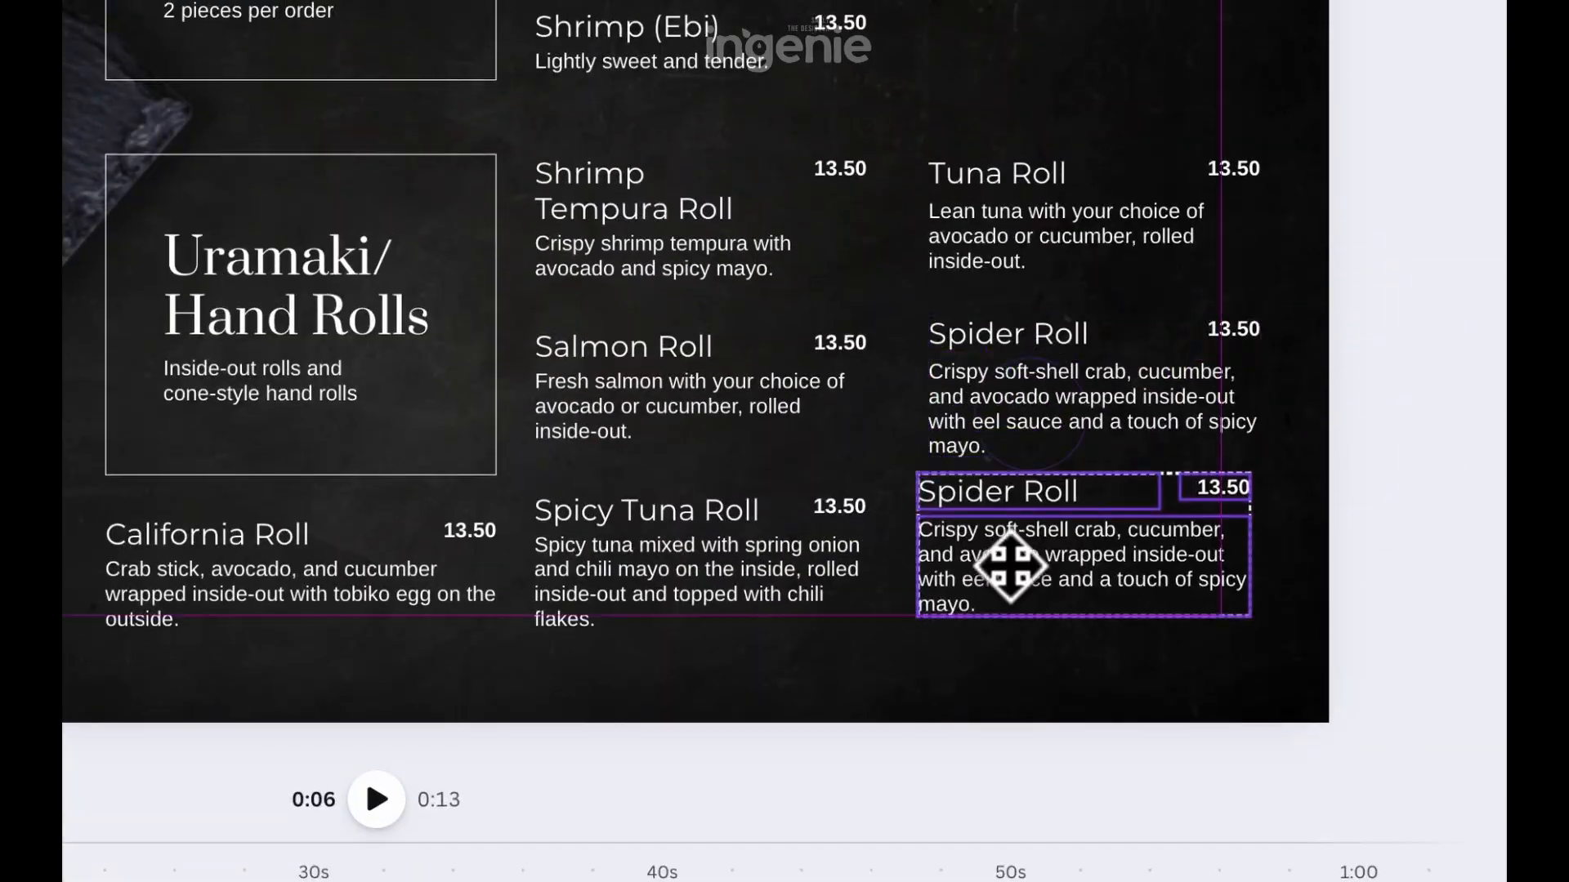
left_click(972, 531)
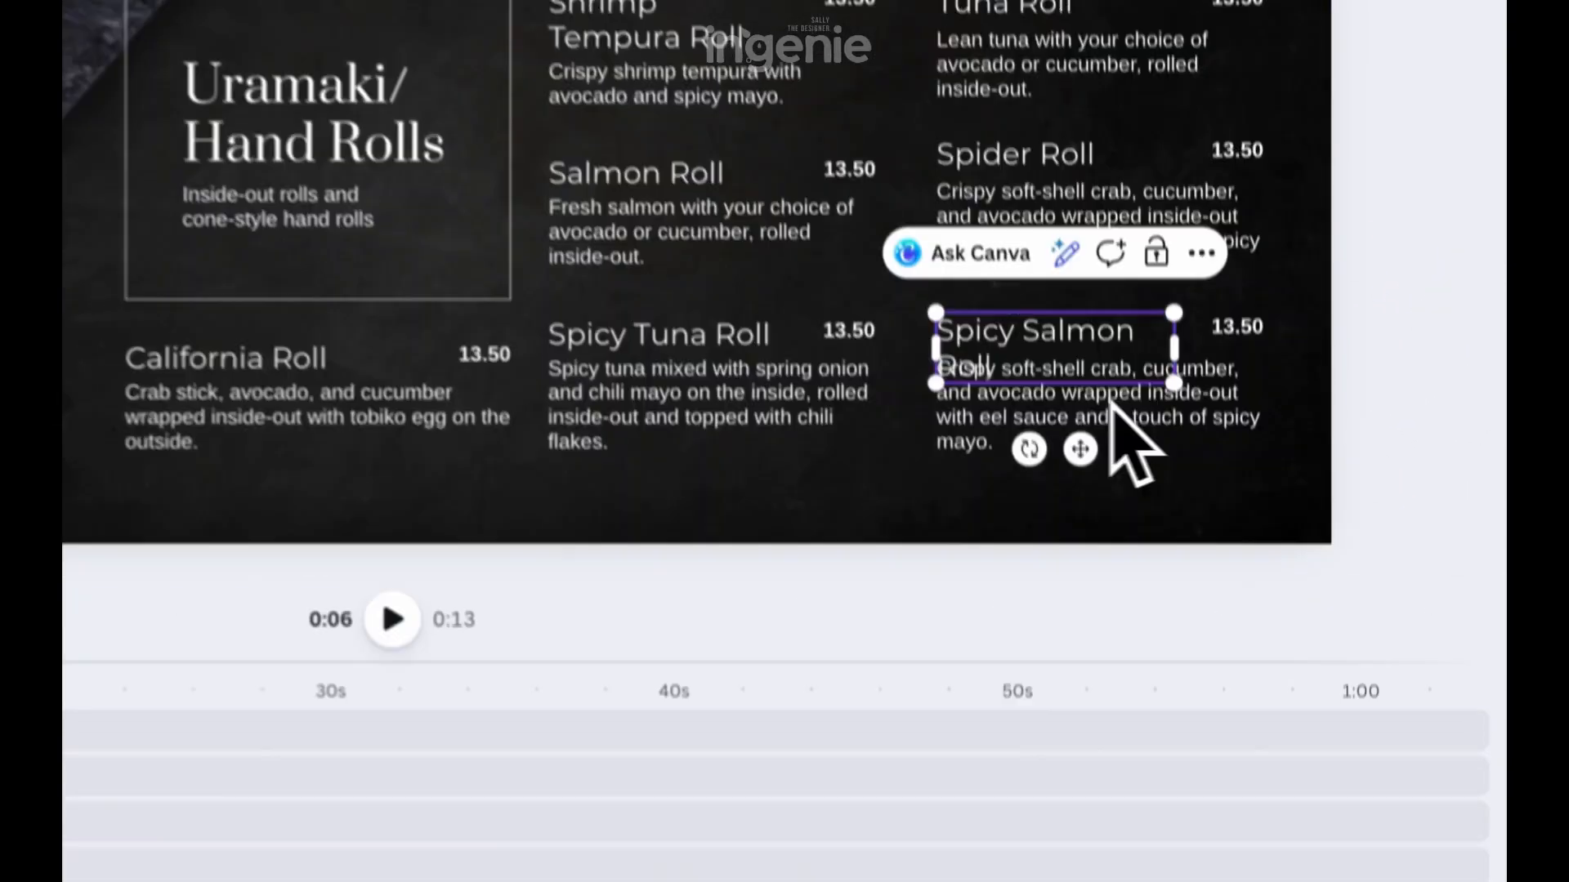
left_click_drag(1170, 531, 1216, 531)
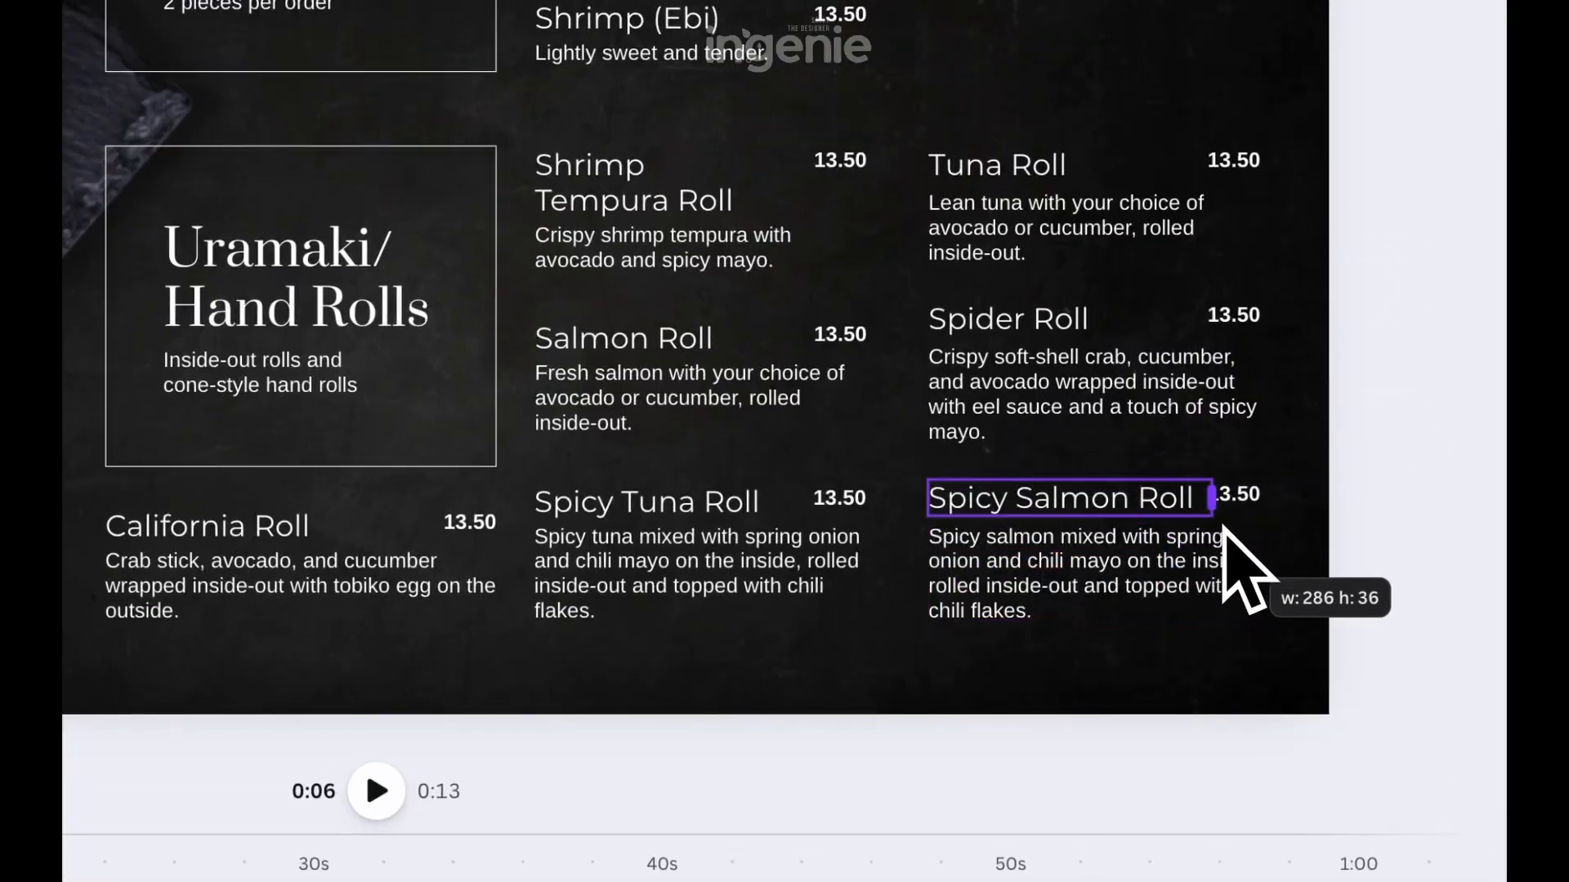
left_click(1373, 393)
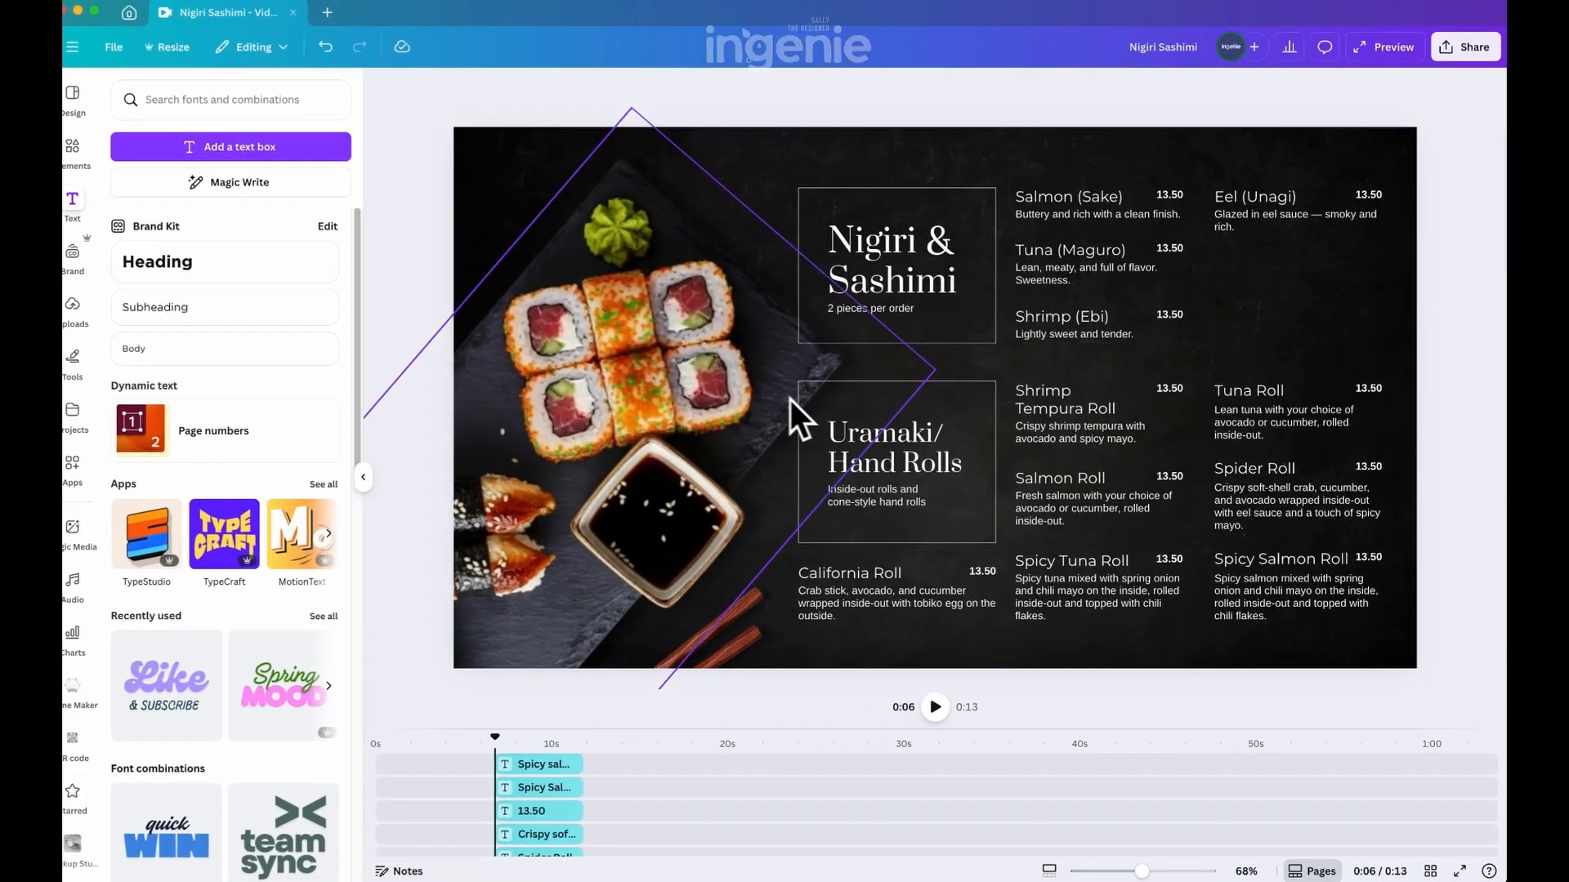
Enlarge the timeline and move the late "2 pieces per order" clip earlier to start together with the other text clips
left_click(731, 398)
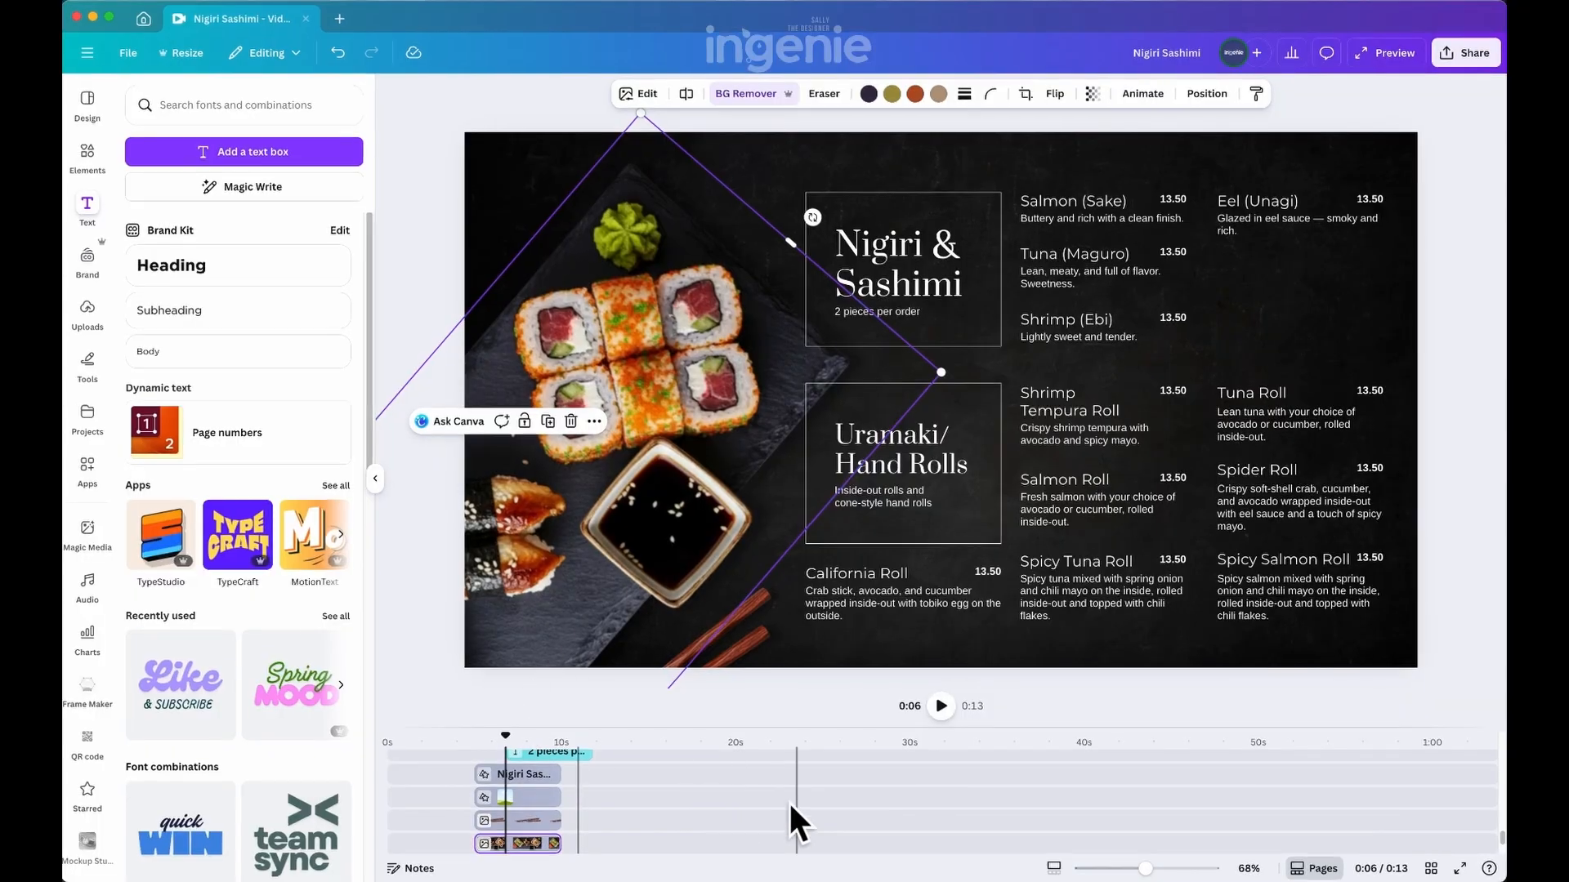
left_click_drag(893, 727, 913, 532)
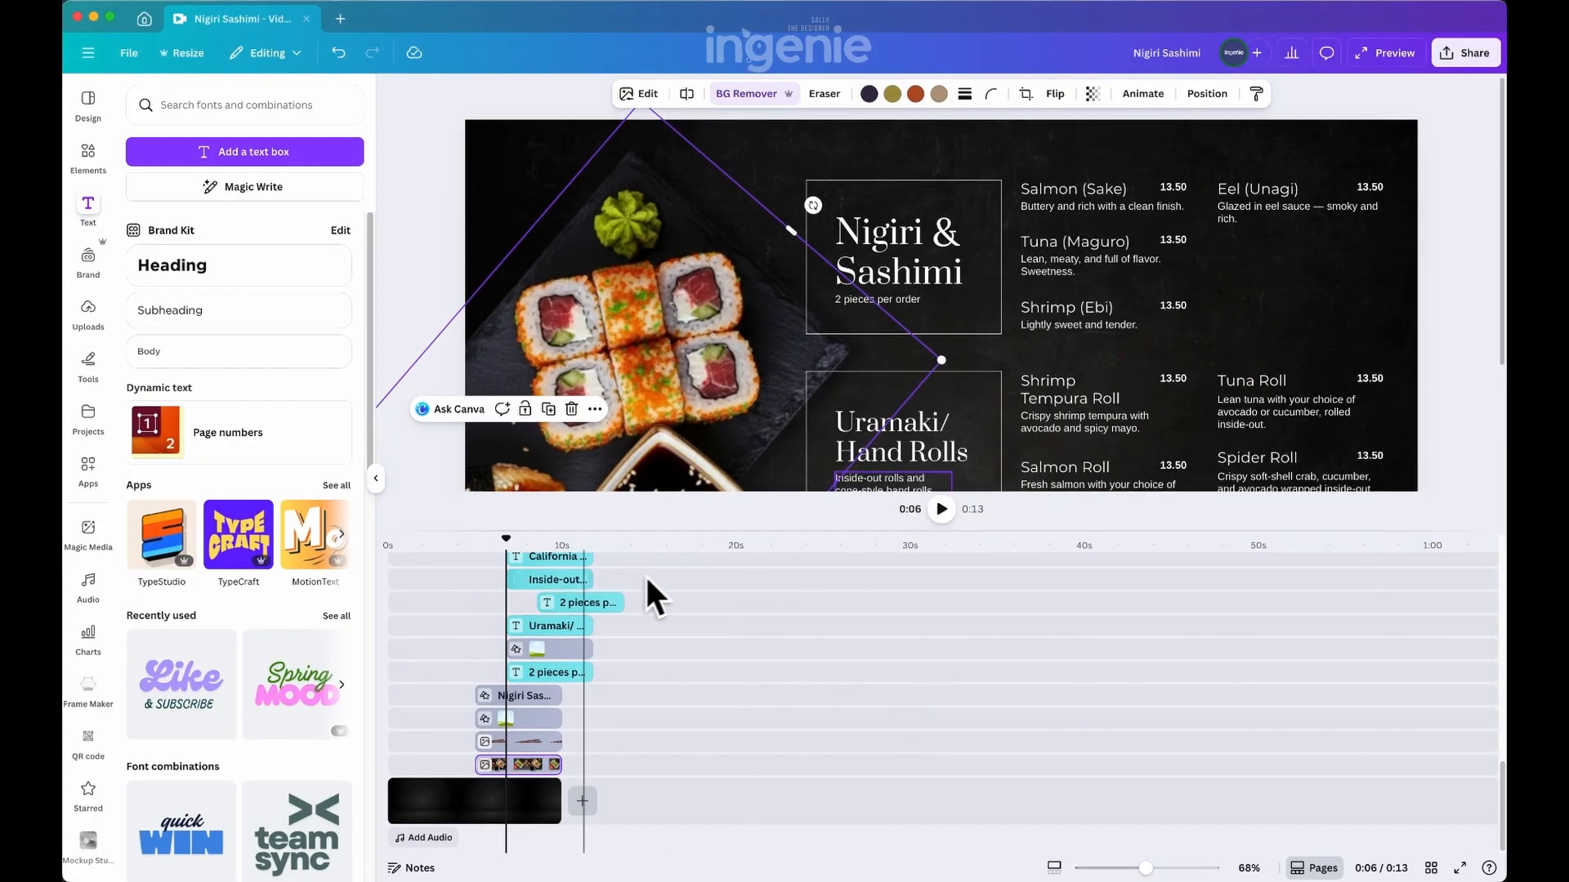
left_click(579, 603)
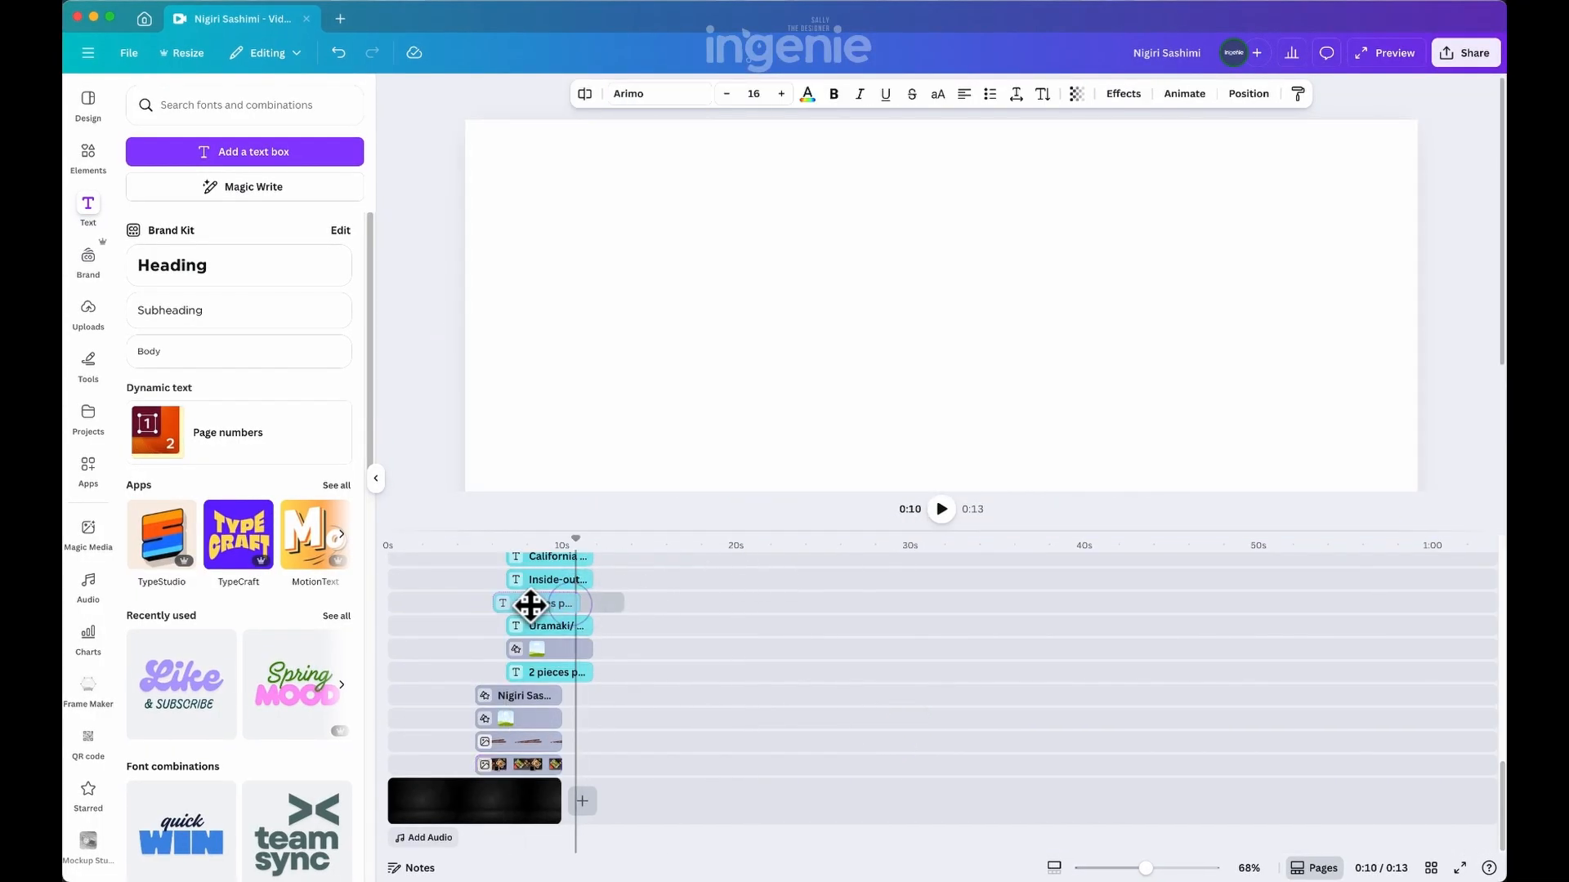
left_click(538, 604)
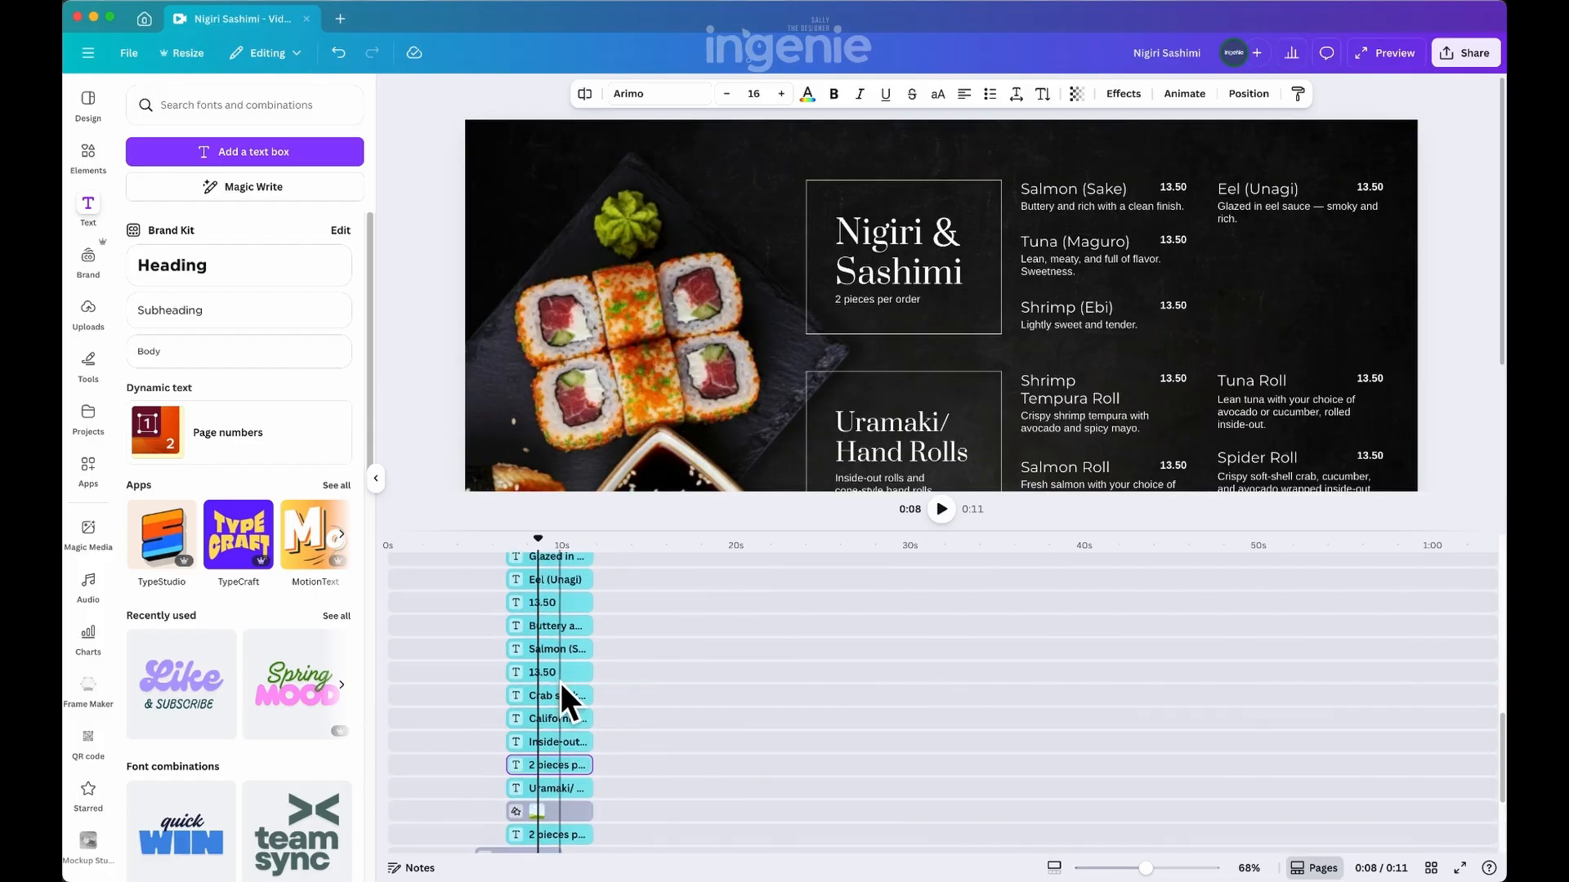
left_click(554, 672)
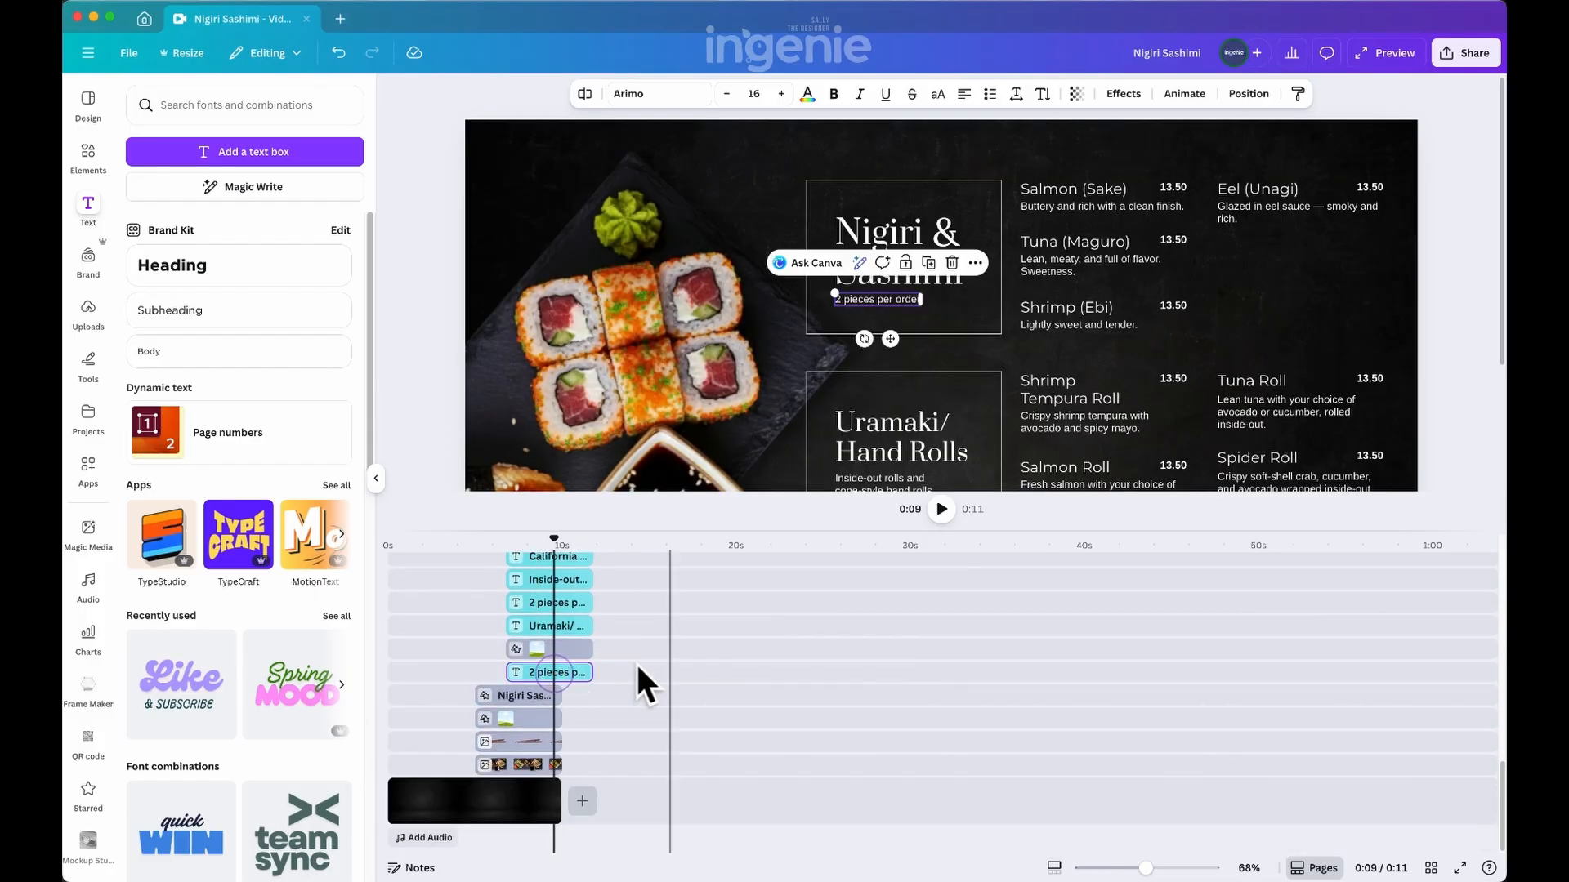
scroll(542, 738, "up", 10)
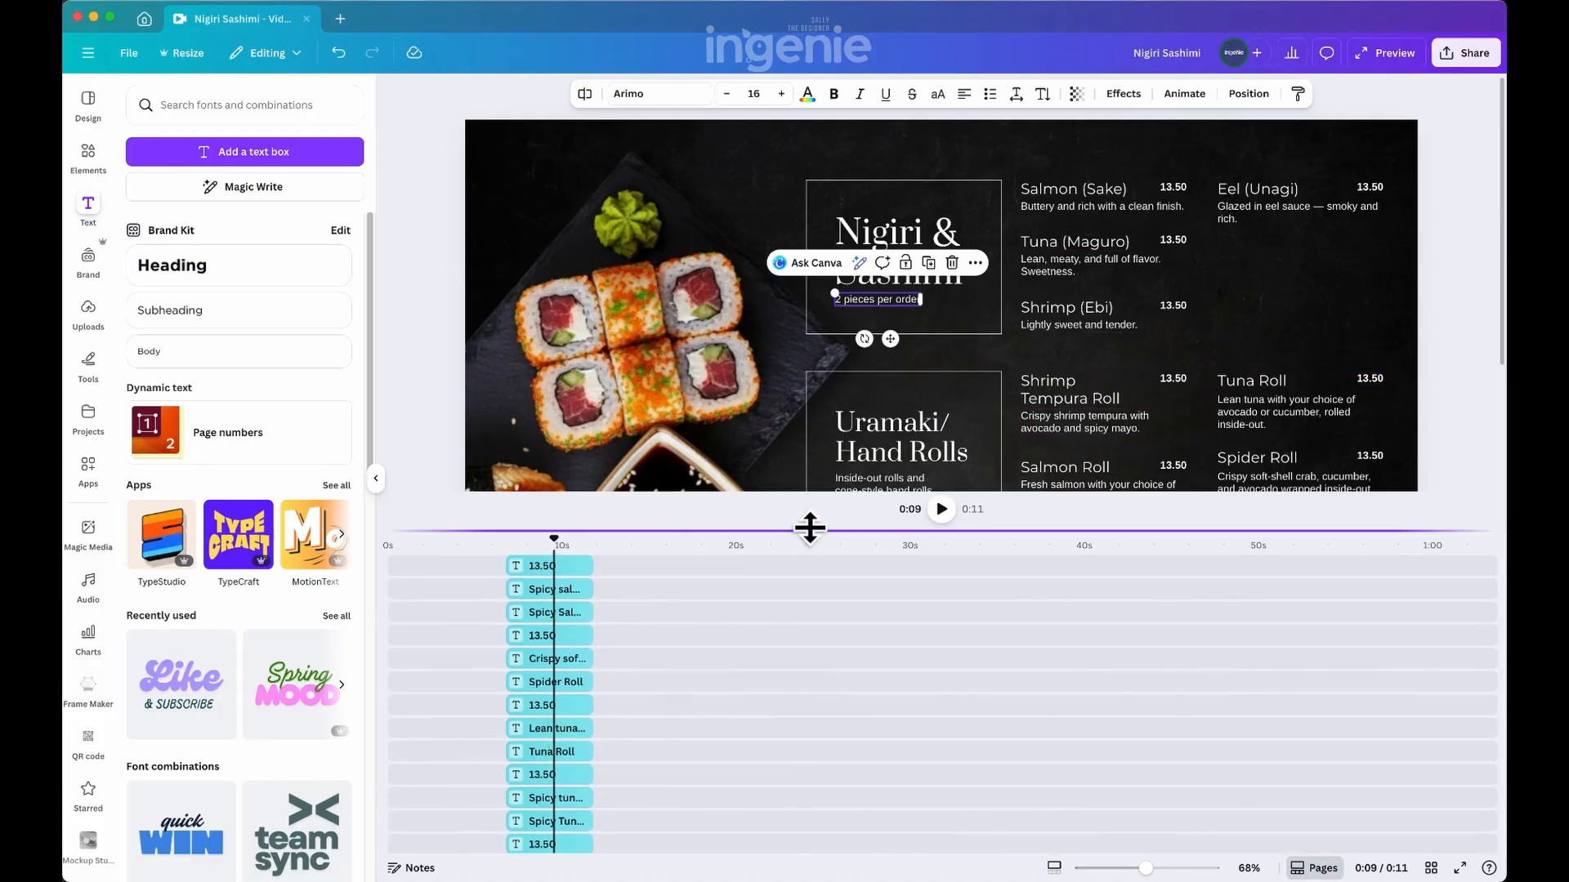
Shrink the timeline, select all the menu text and both category boxes on the canvas, and group them
left_click_drag(809, 535, 808, 694)
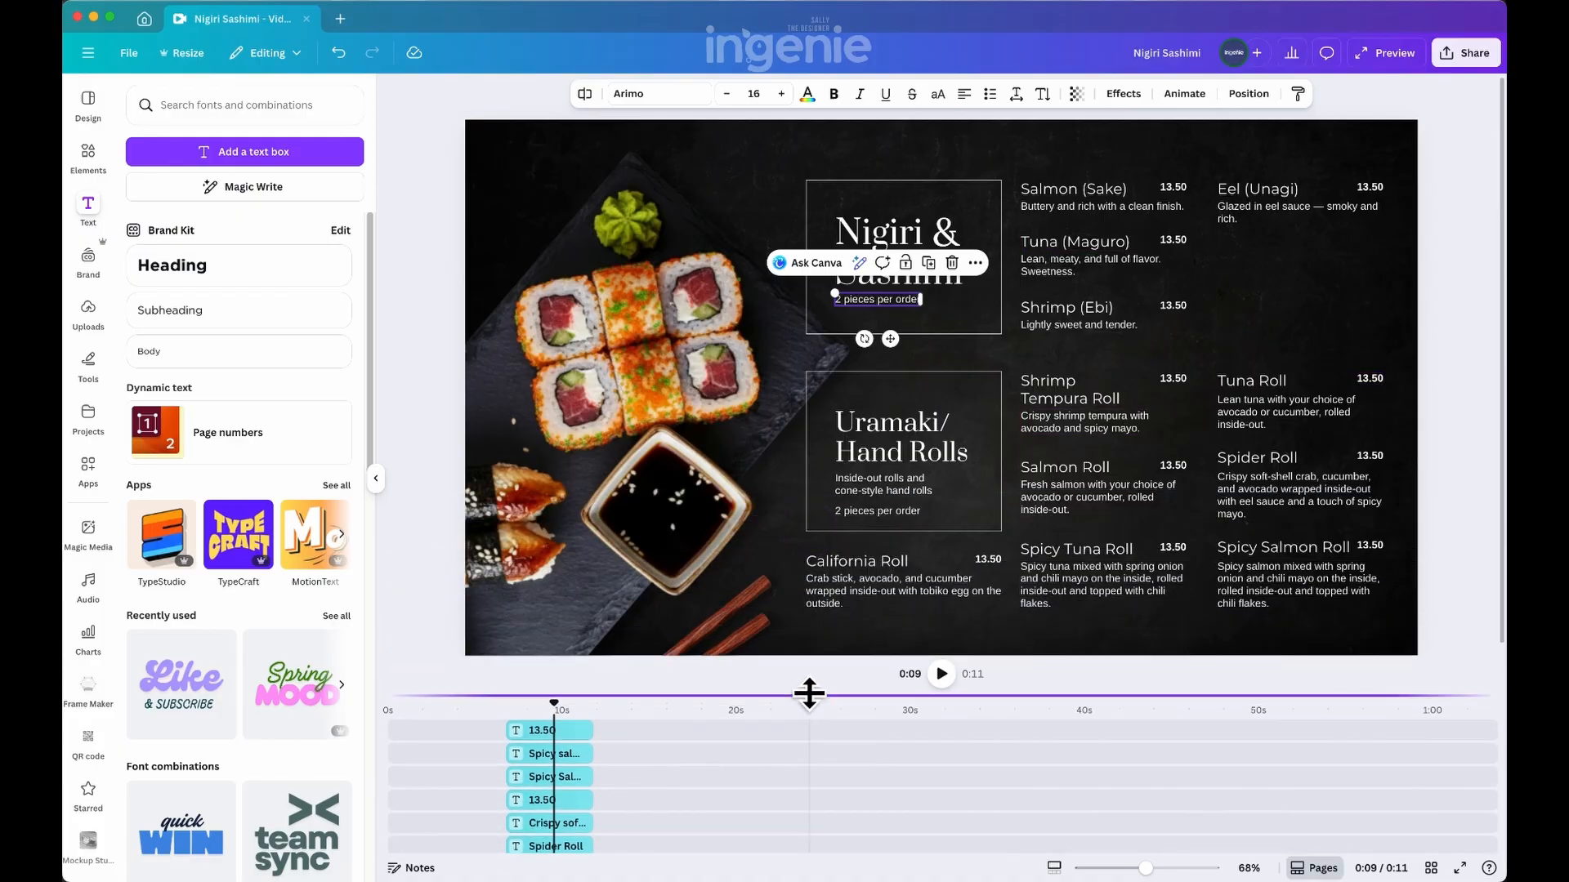
left_click_drag(1456, 138, 854, 634)
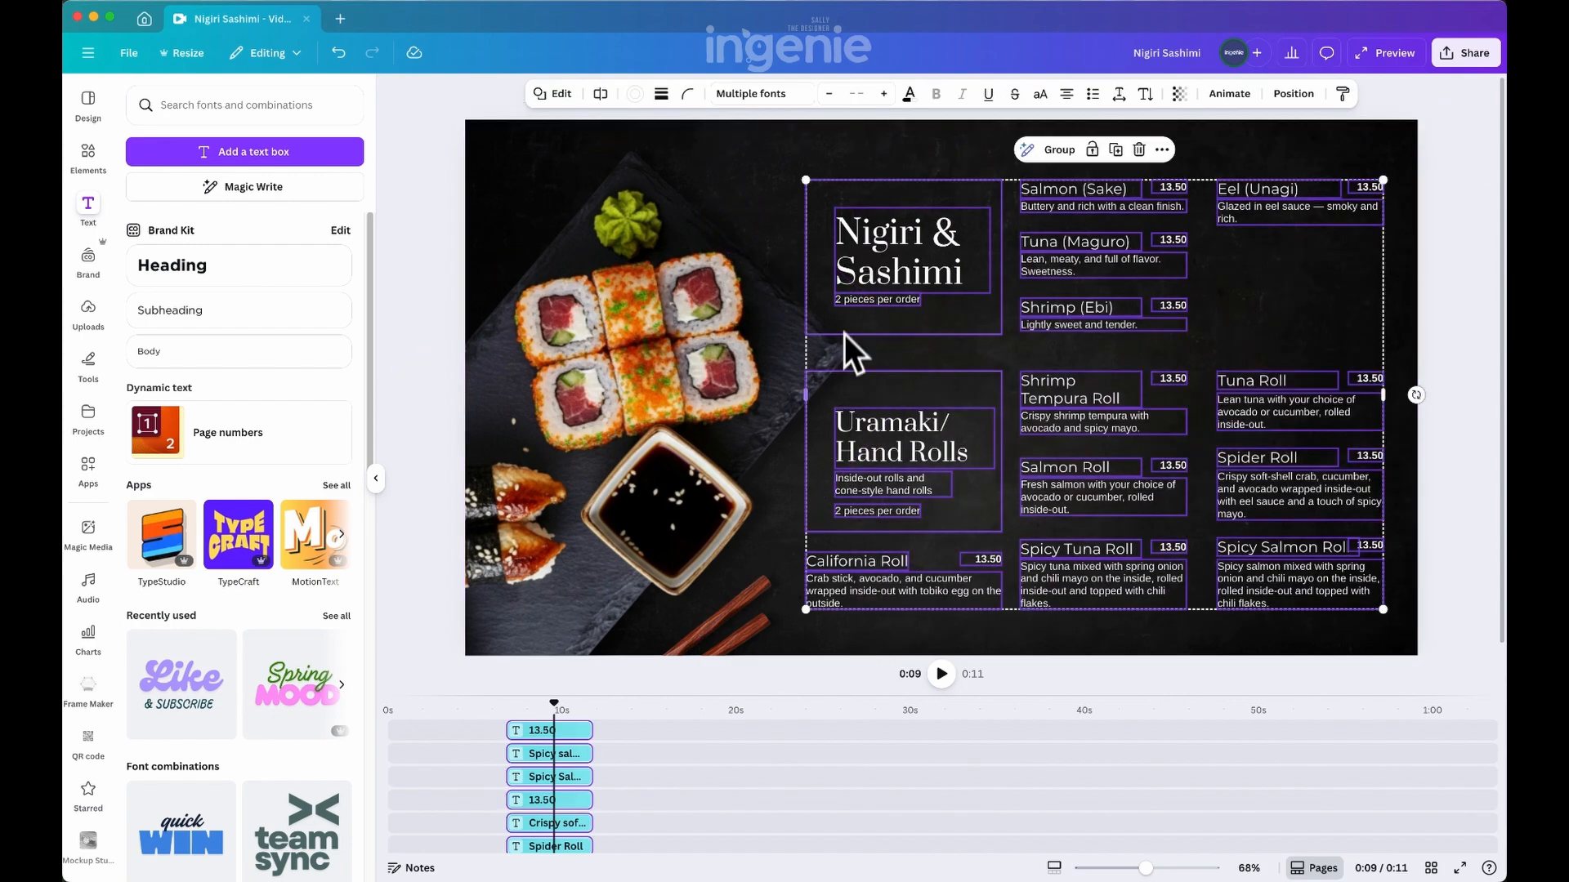
scroll(559, 739, "down", 5)
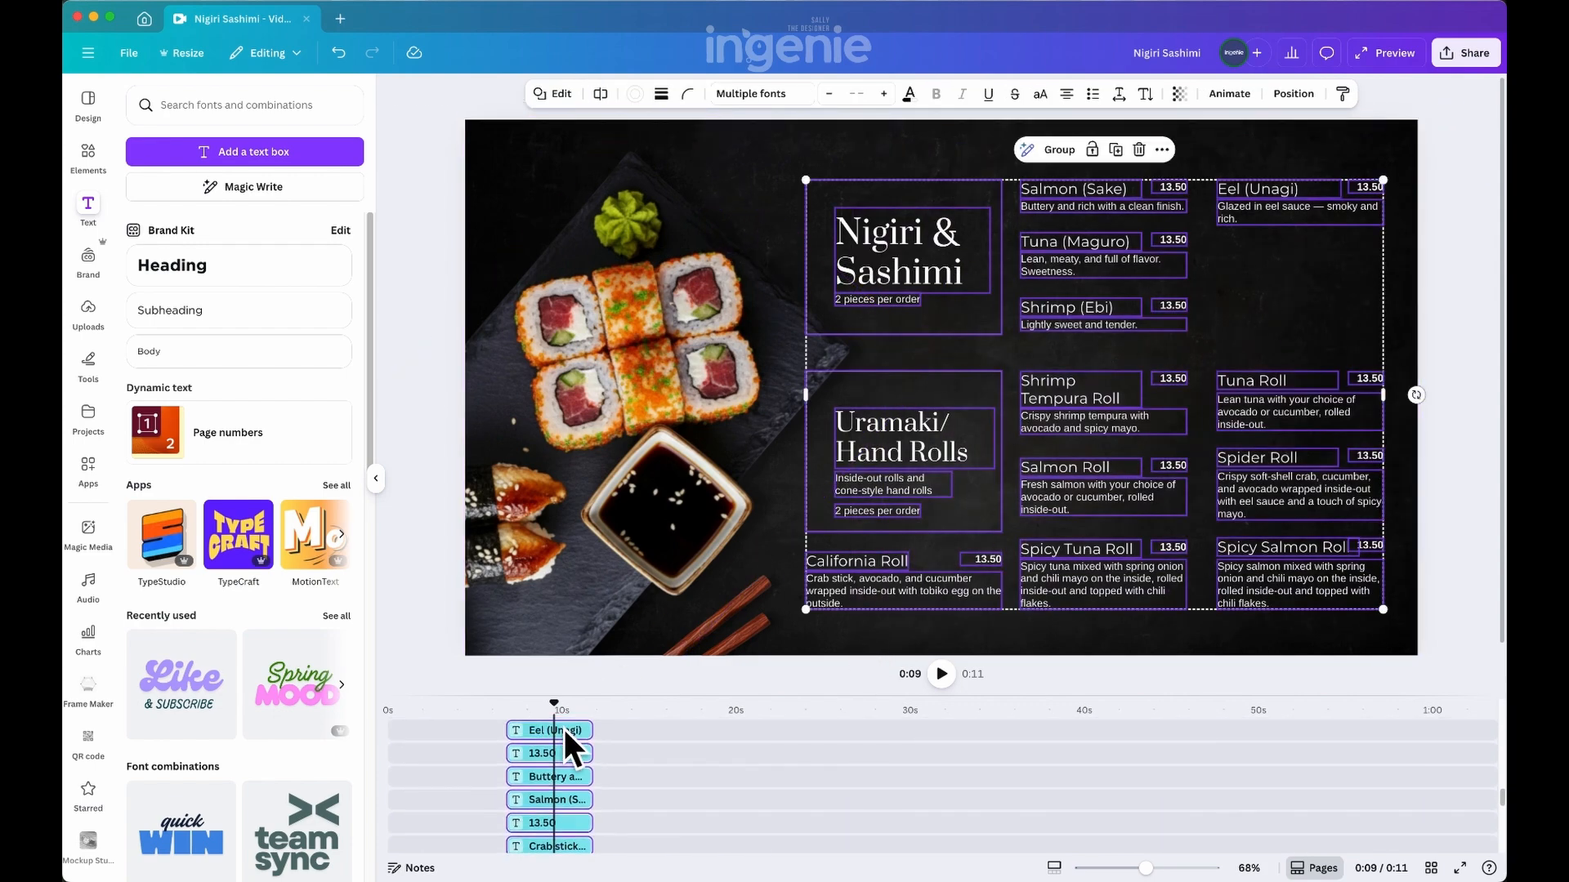
scroll(562, 758, "up", 3)
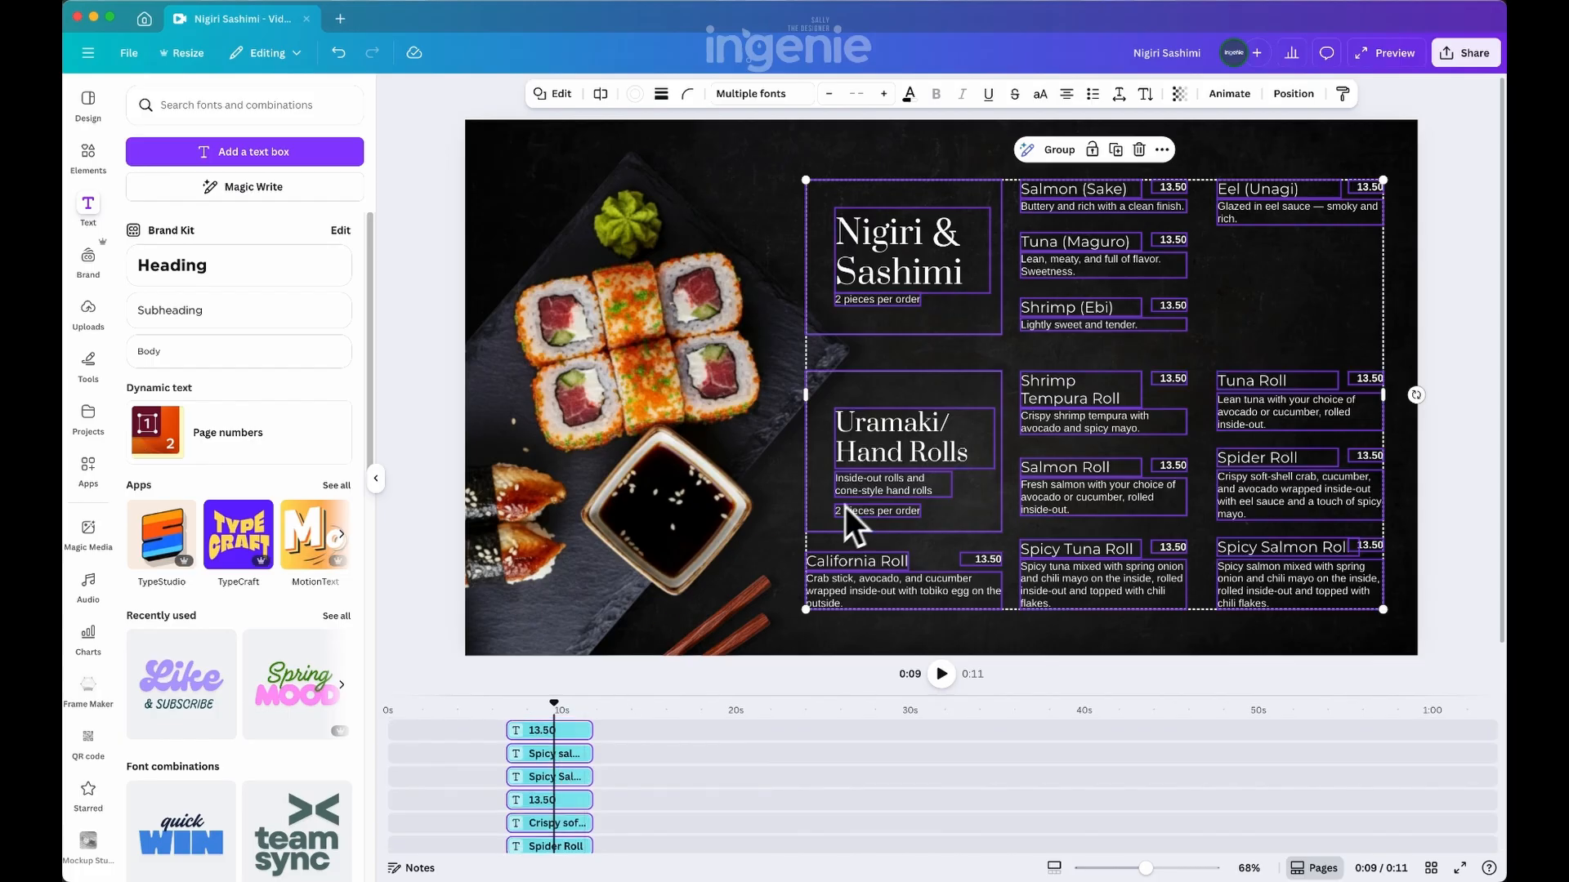
right_click(914, 446)
left_click(979, 759)
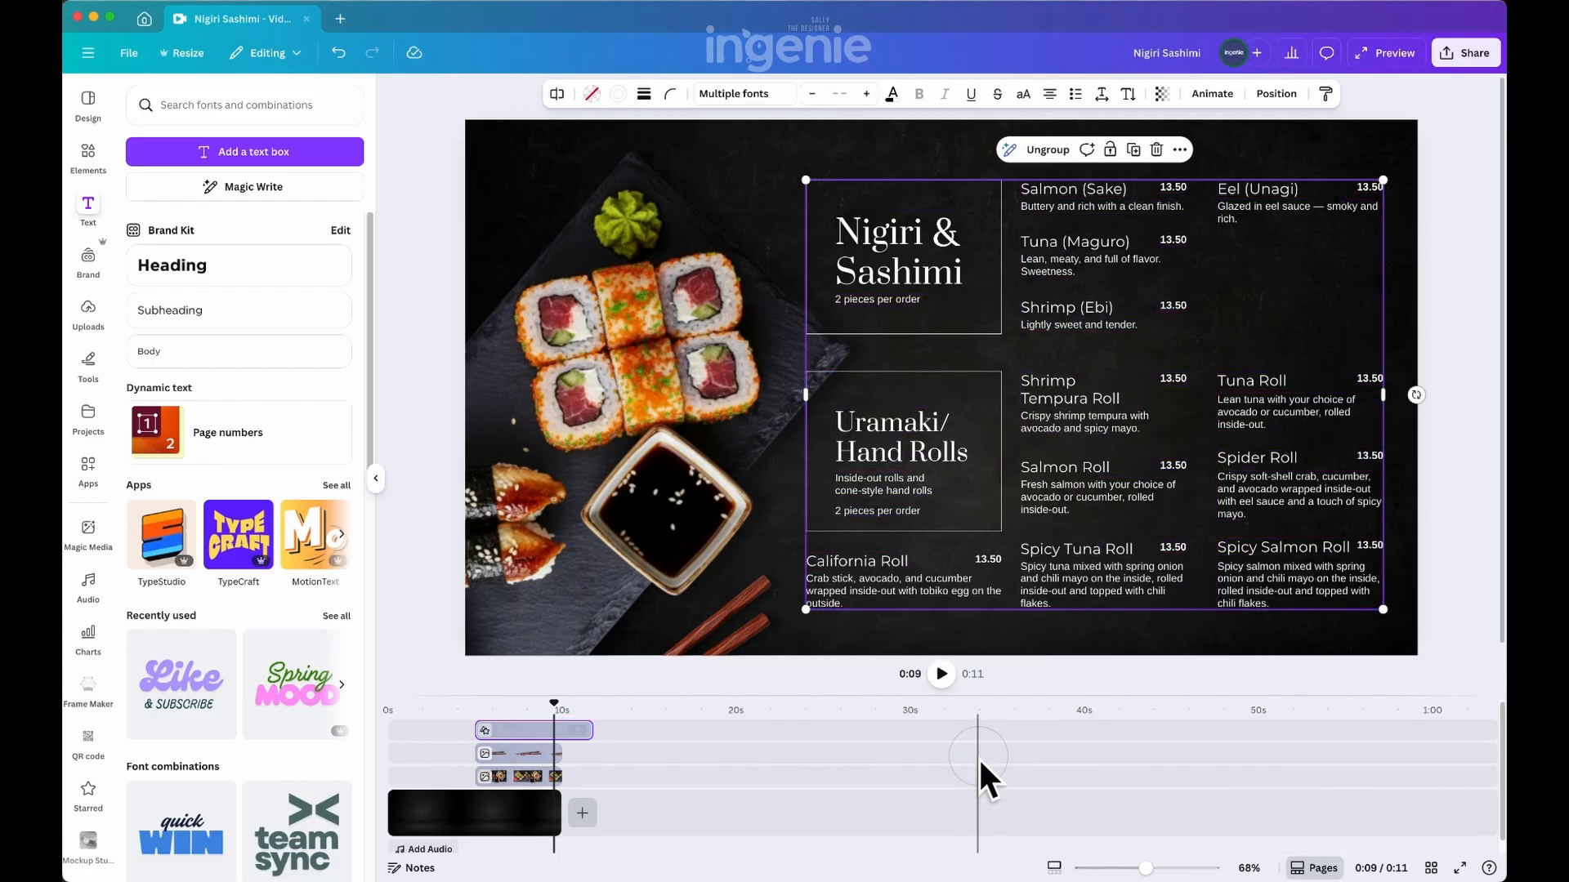
Expand the grouped menu clip on the timeline, examine its individual layers, and collapse it again
left_click(578, 729)
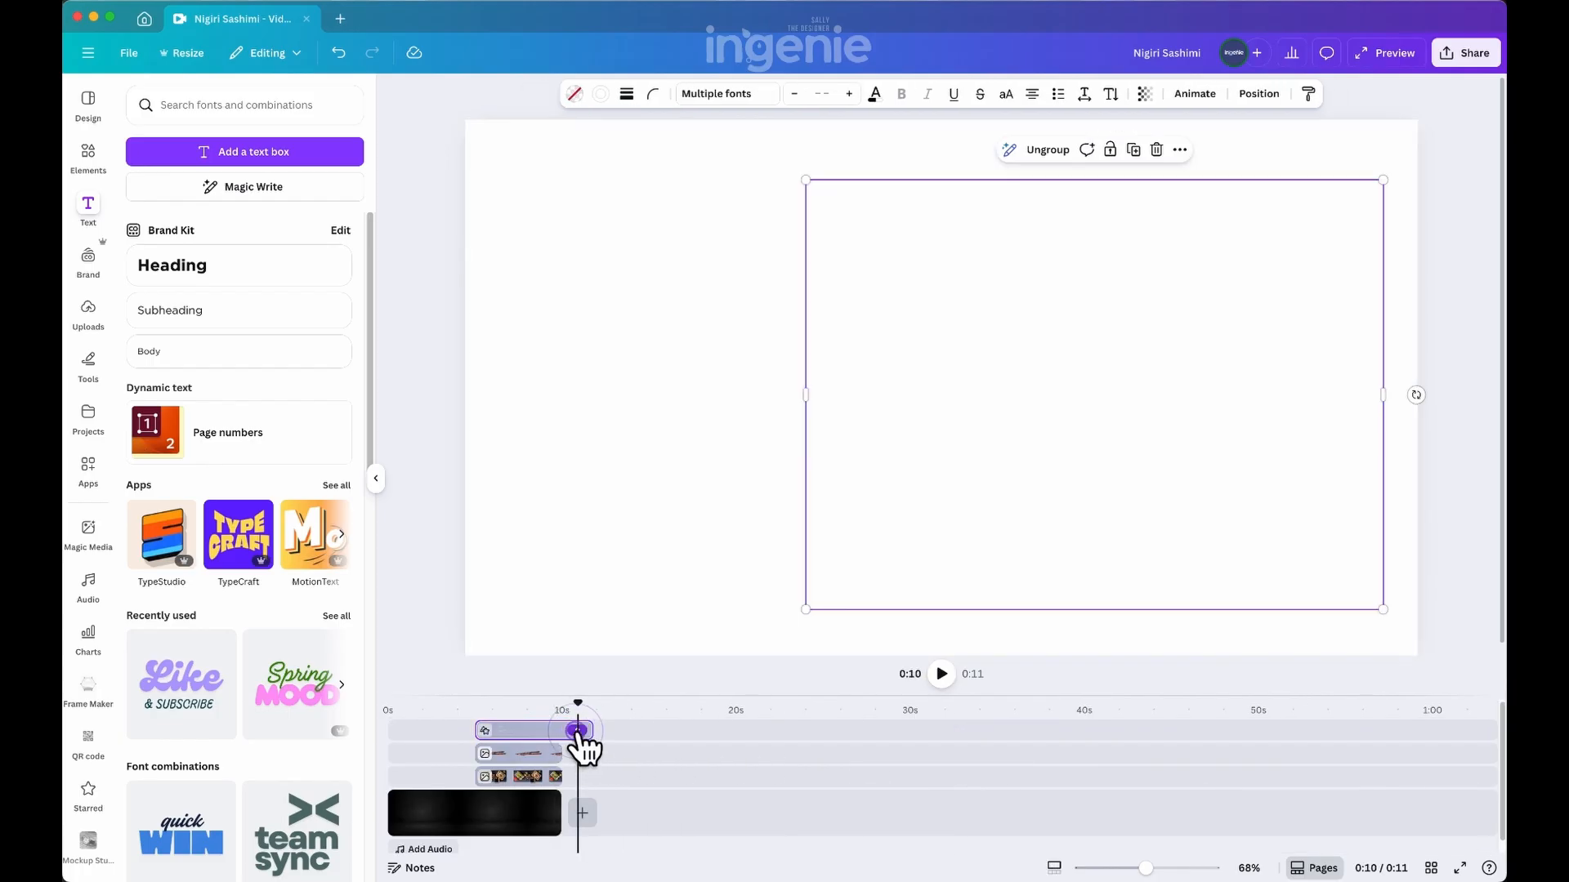
left_click(577, 732)
scroll(562, 772, "down", 10)
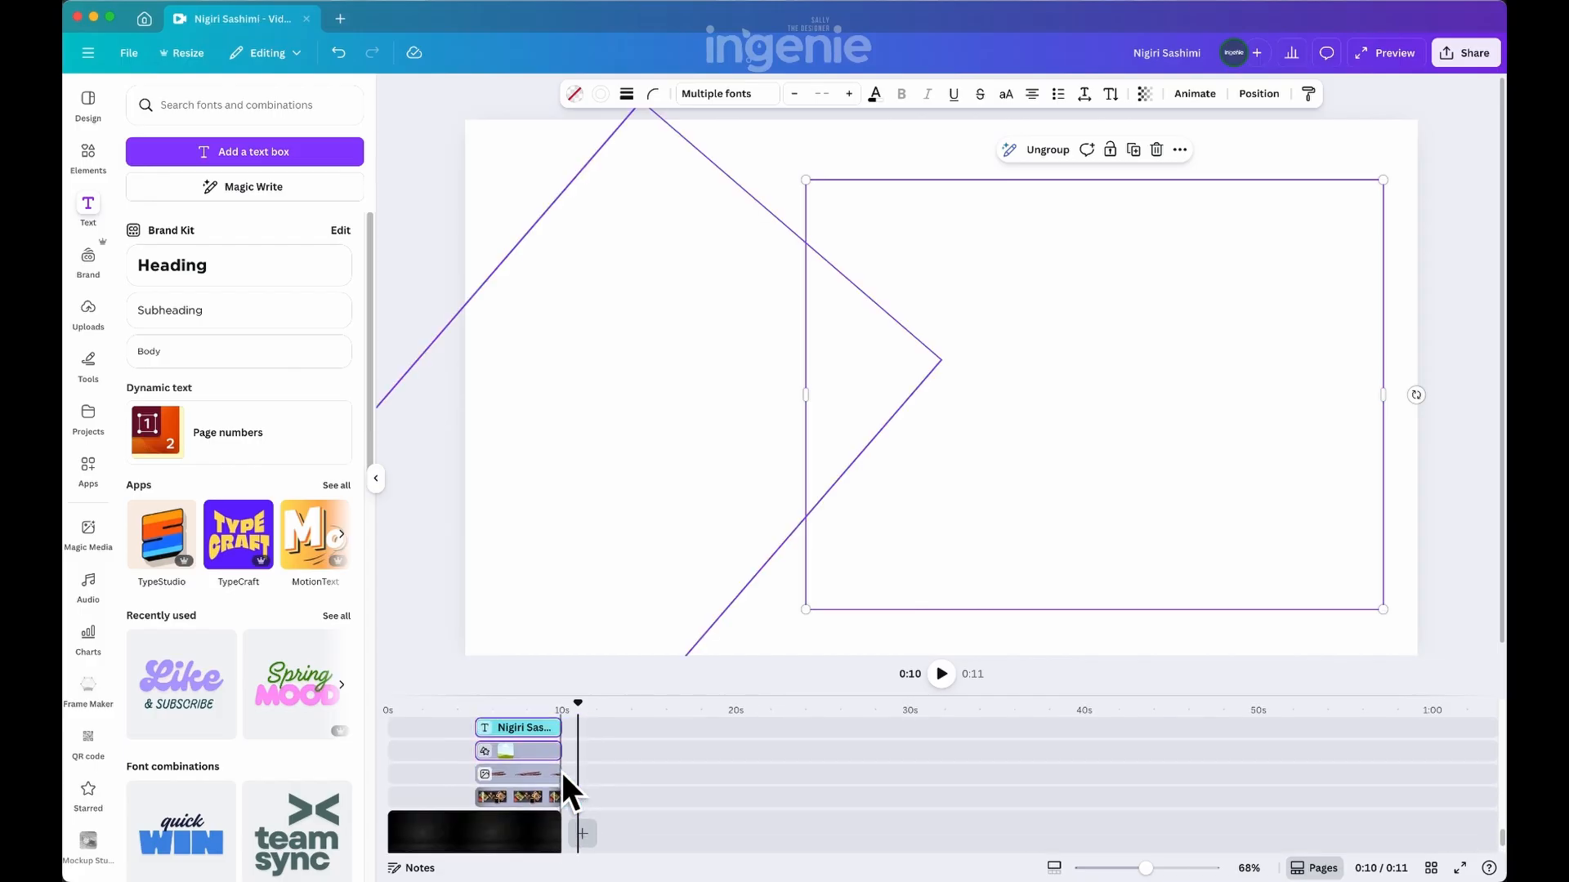
scroll(561, 770, "up", 2)
left_click(595, 767)
left_click(653, 767)
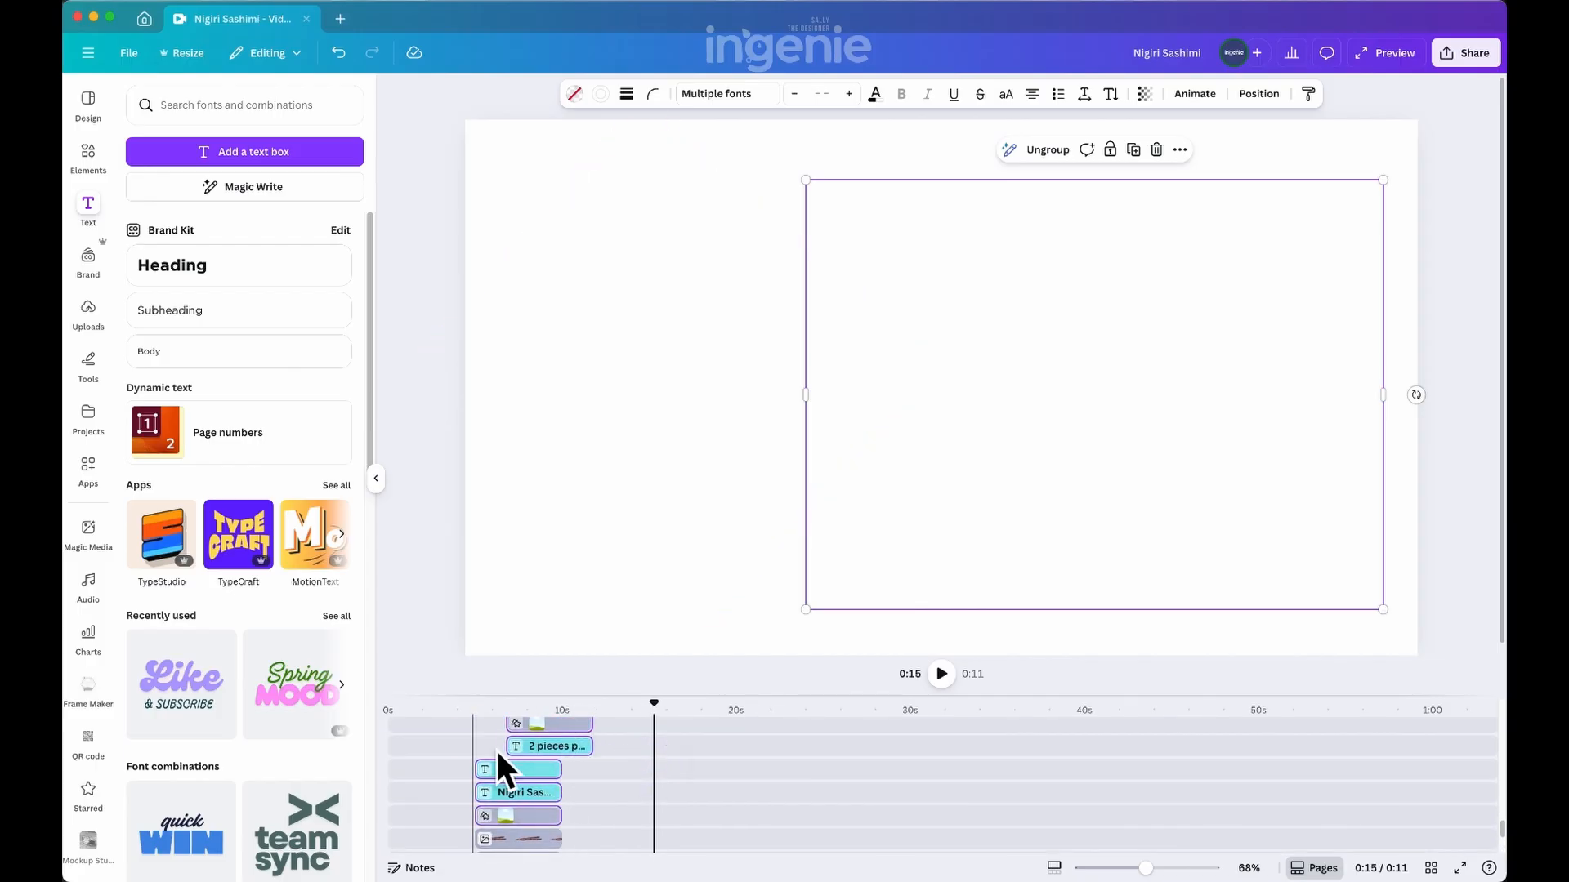
left_click(514, 769)
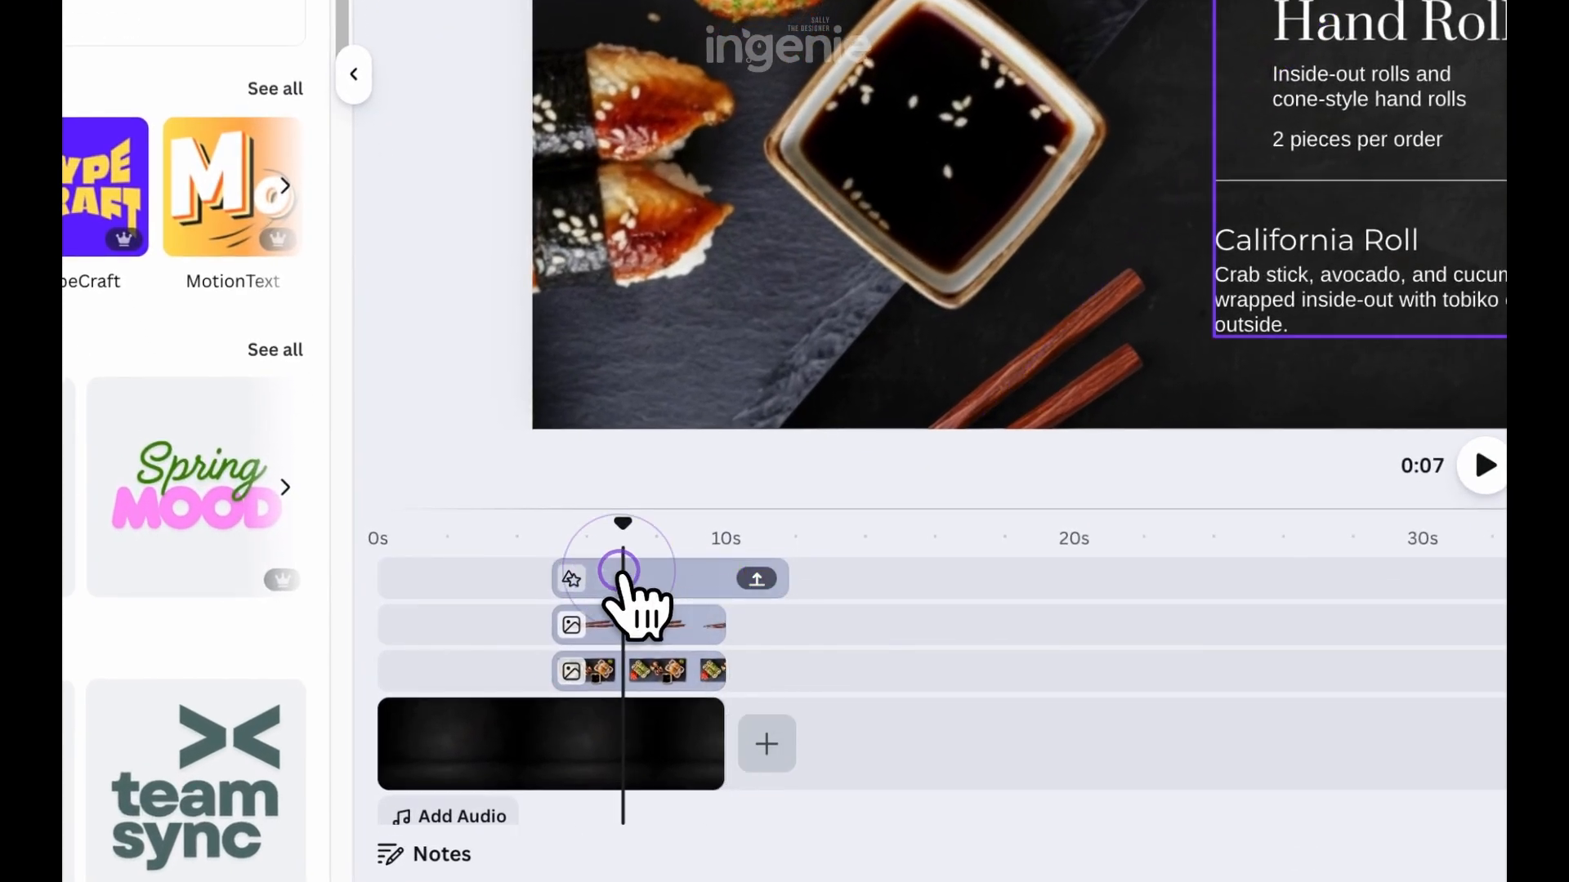
left_click(619, 572)
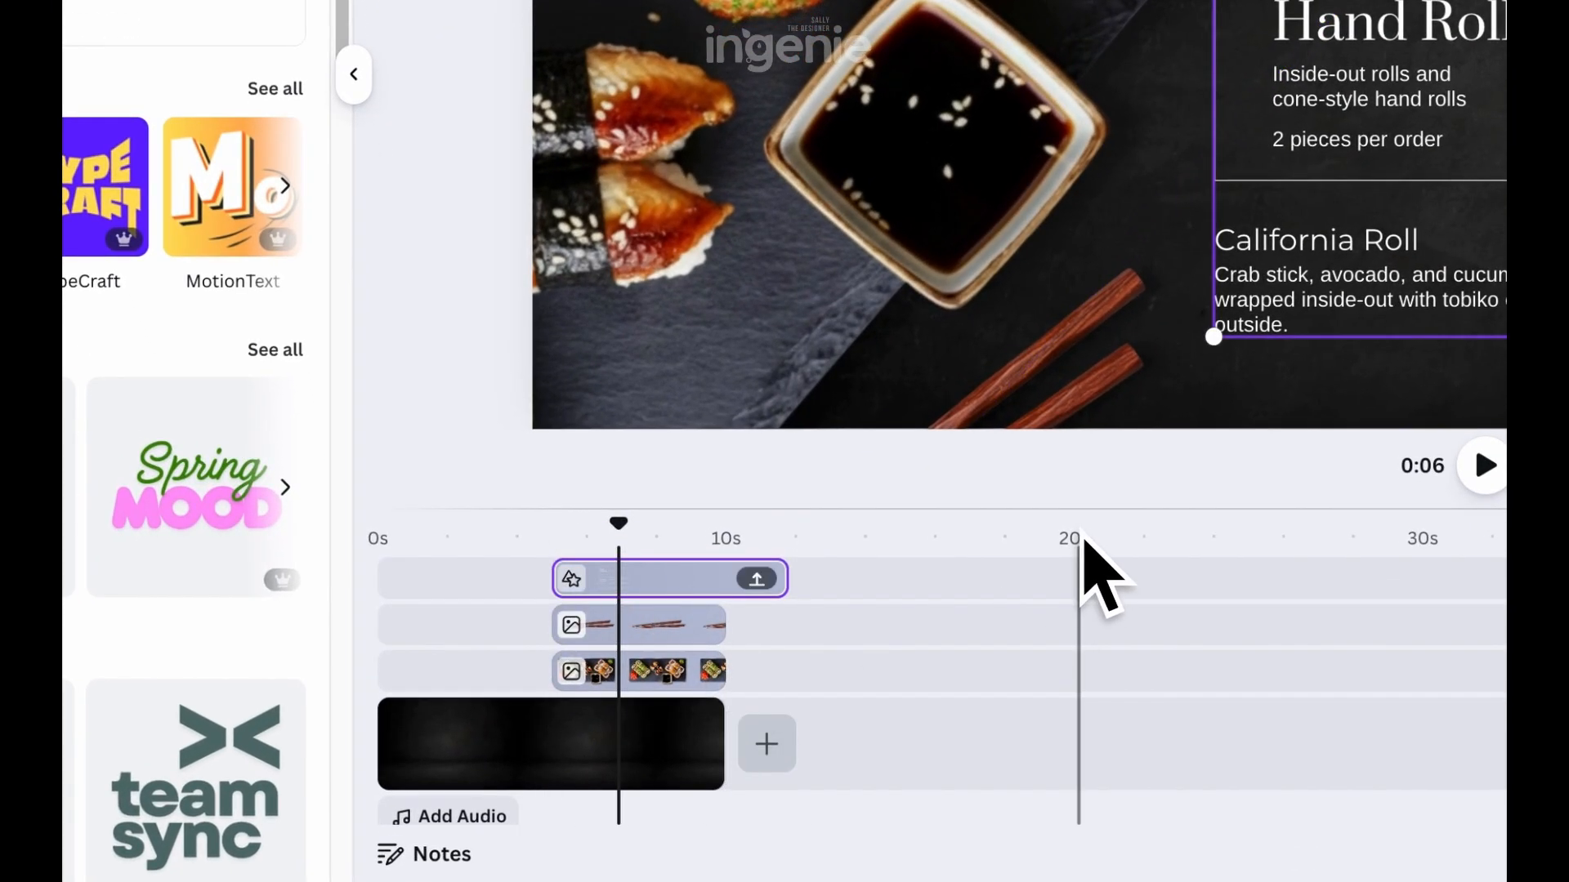
Enlarge the timeline, extend the background clip to 20 seconds, and make the sushi platter clip start at 0 seconds
left_click_drag(1092, 508, 1091, 408)
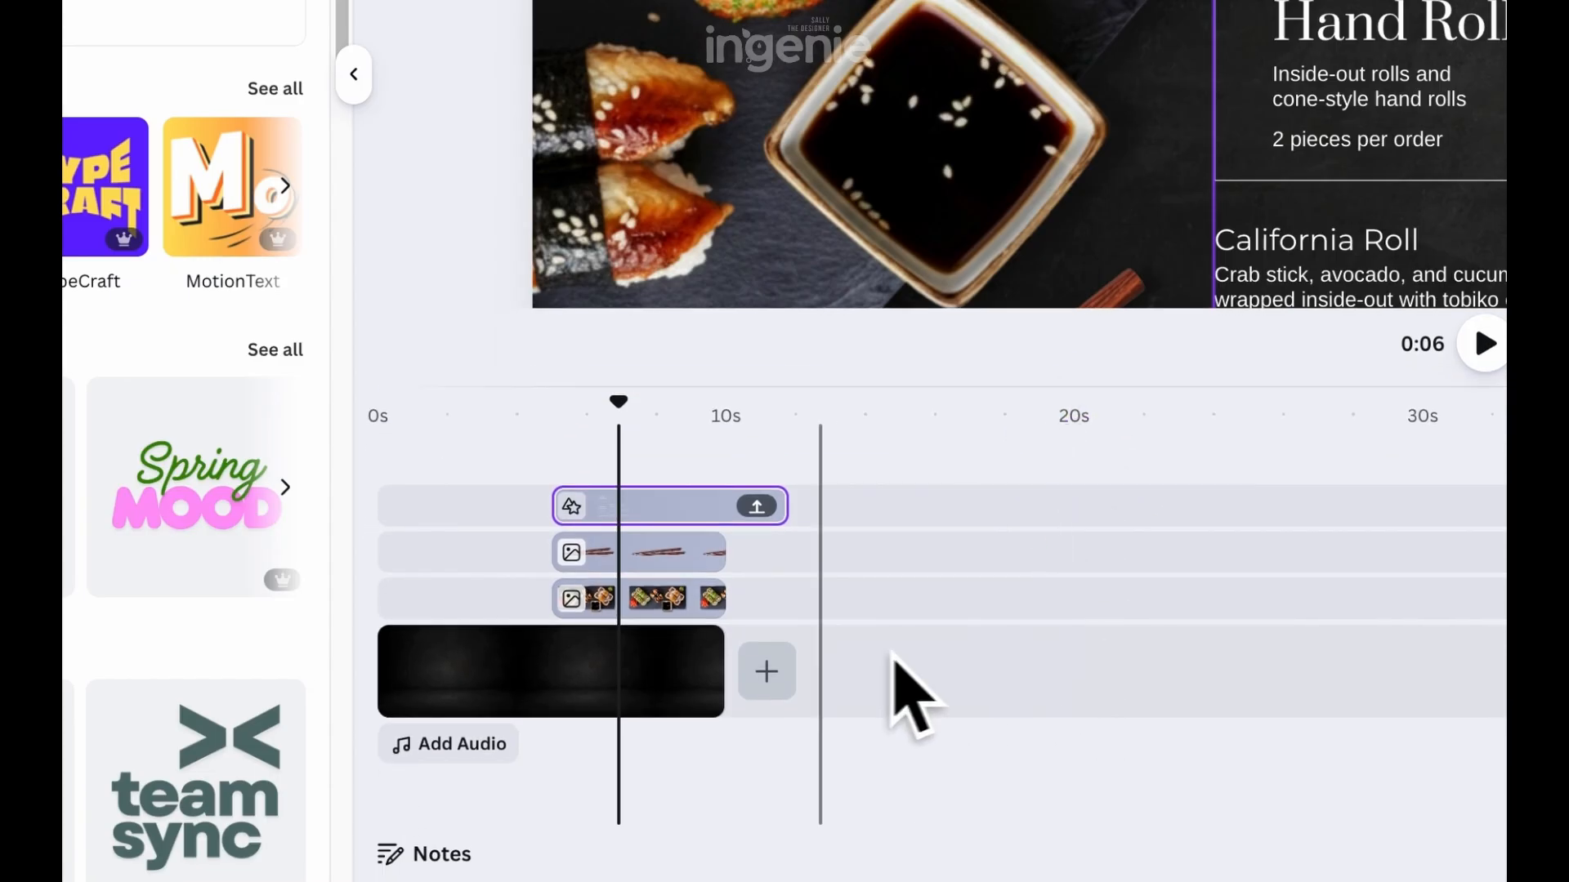
left_click(662, 677)
left_click_drag(721, 667, 1072, 670)
left_click(614, 599)
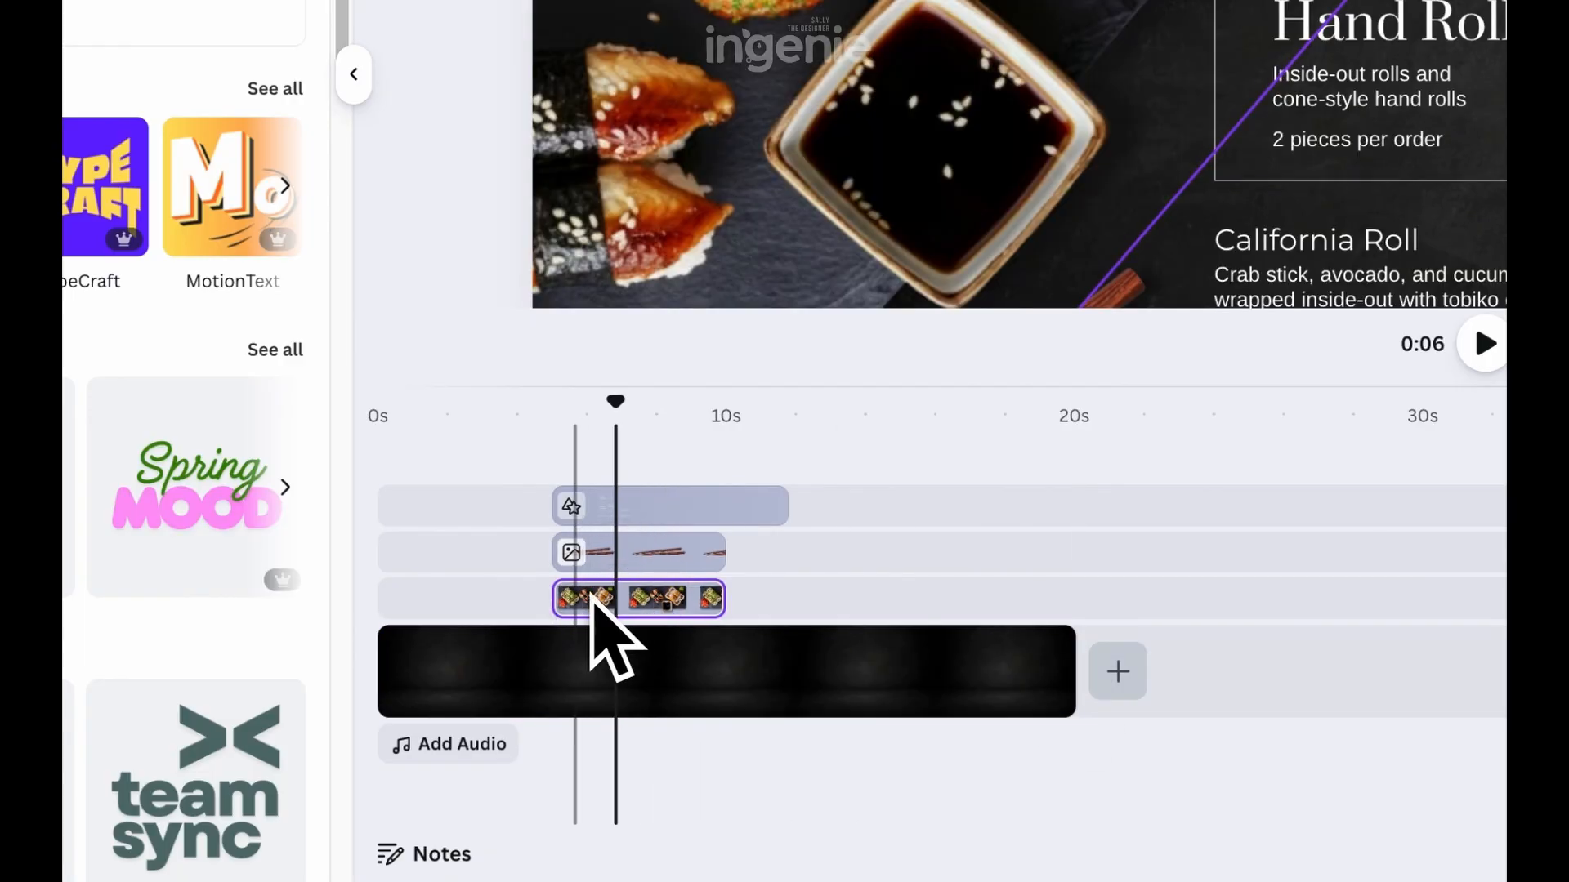
left_click_drag(591, 603, 624, 603)
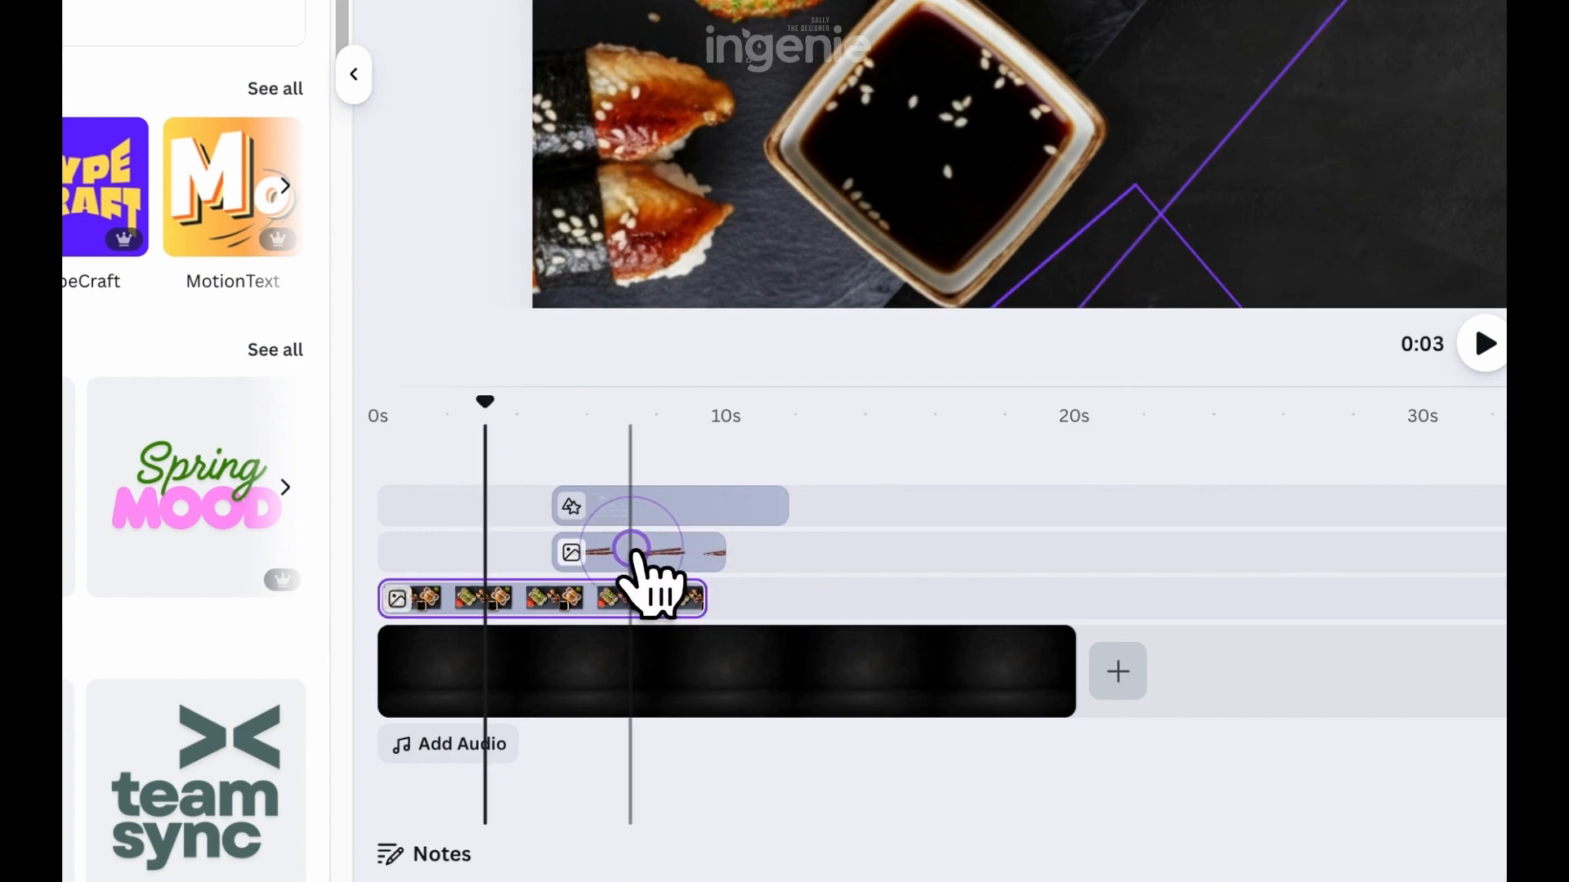
Move the chopsticks clip to the track below the platter and stretch it from 0 to about 20 seconds
left_click(630, 554)
left_click_drag(619, 563, 492, 609)
scroll(1050, 292, "down", 2)
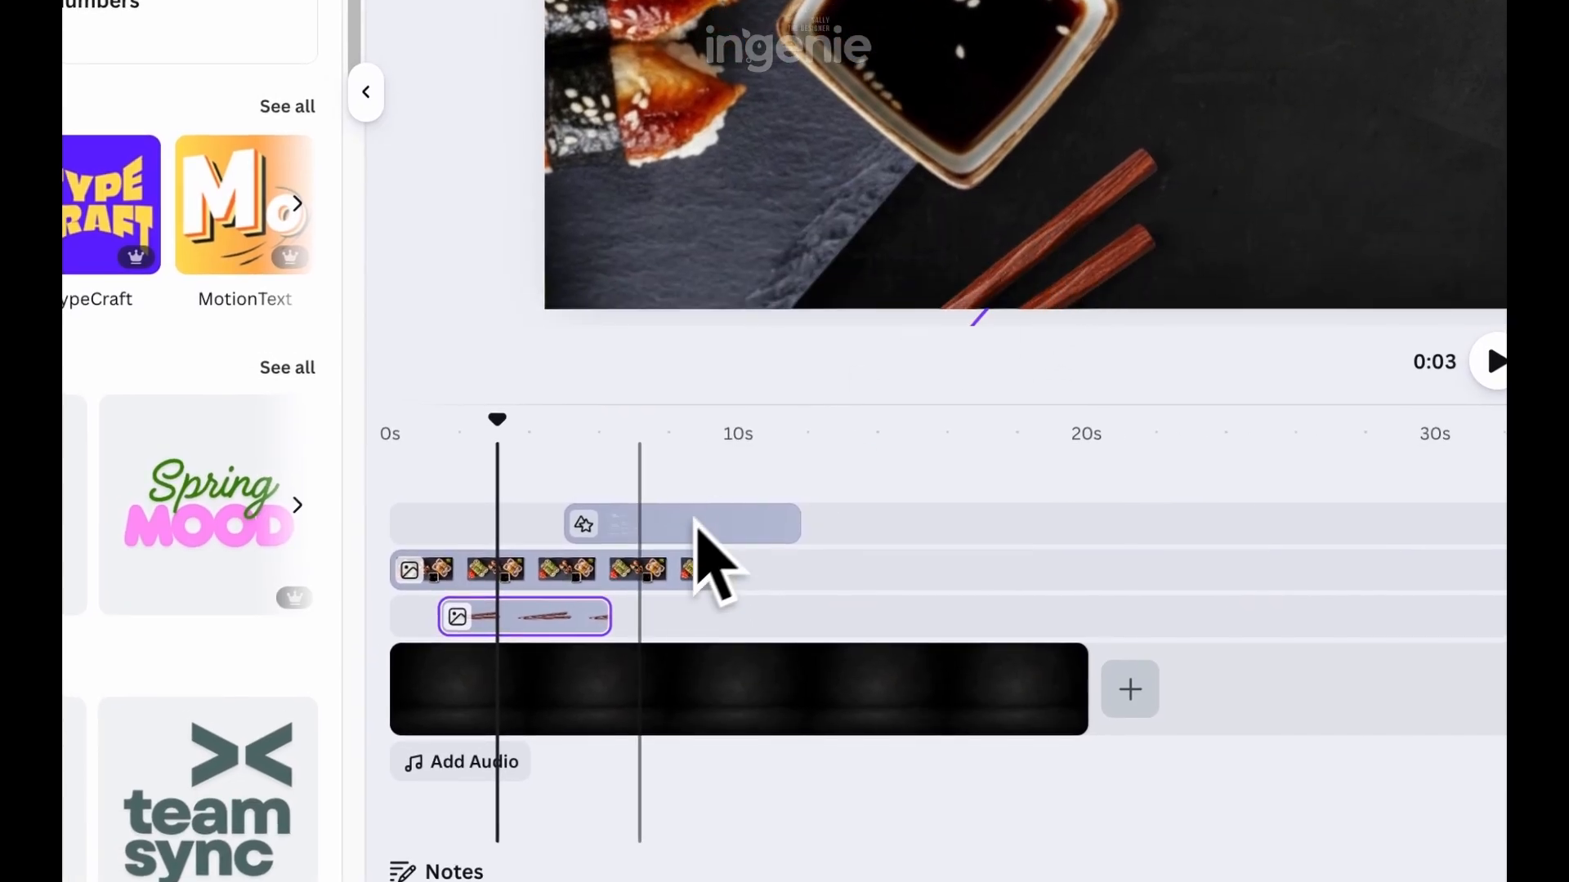
left_click(535, 607)
left_click_drag(452, 616, 392, 618)
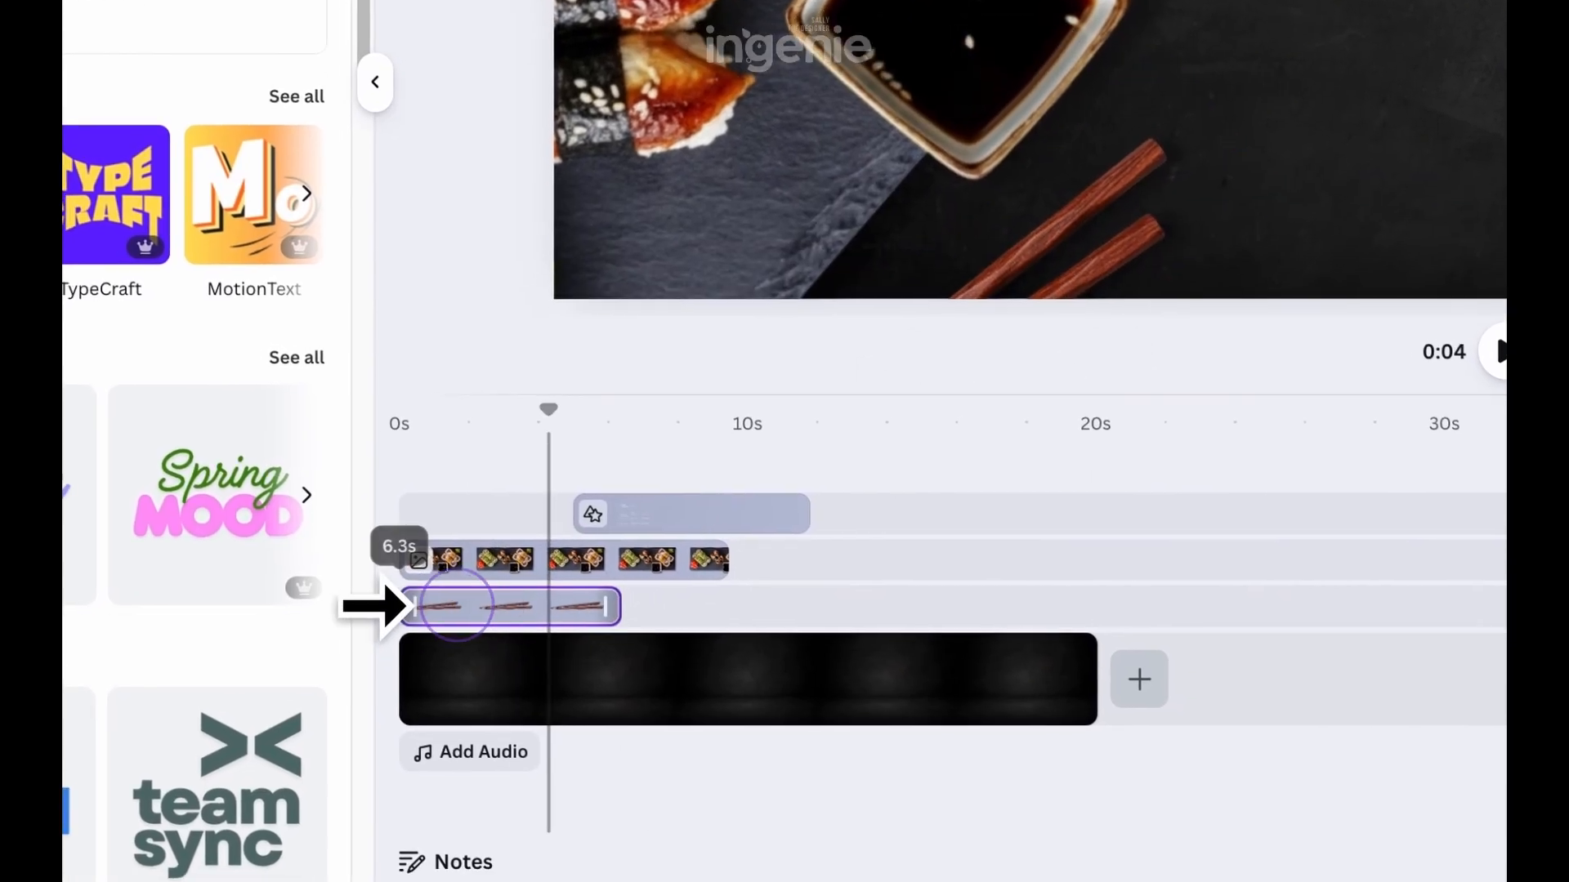
left_click_drag(610, 616, 1085, 619)
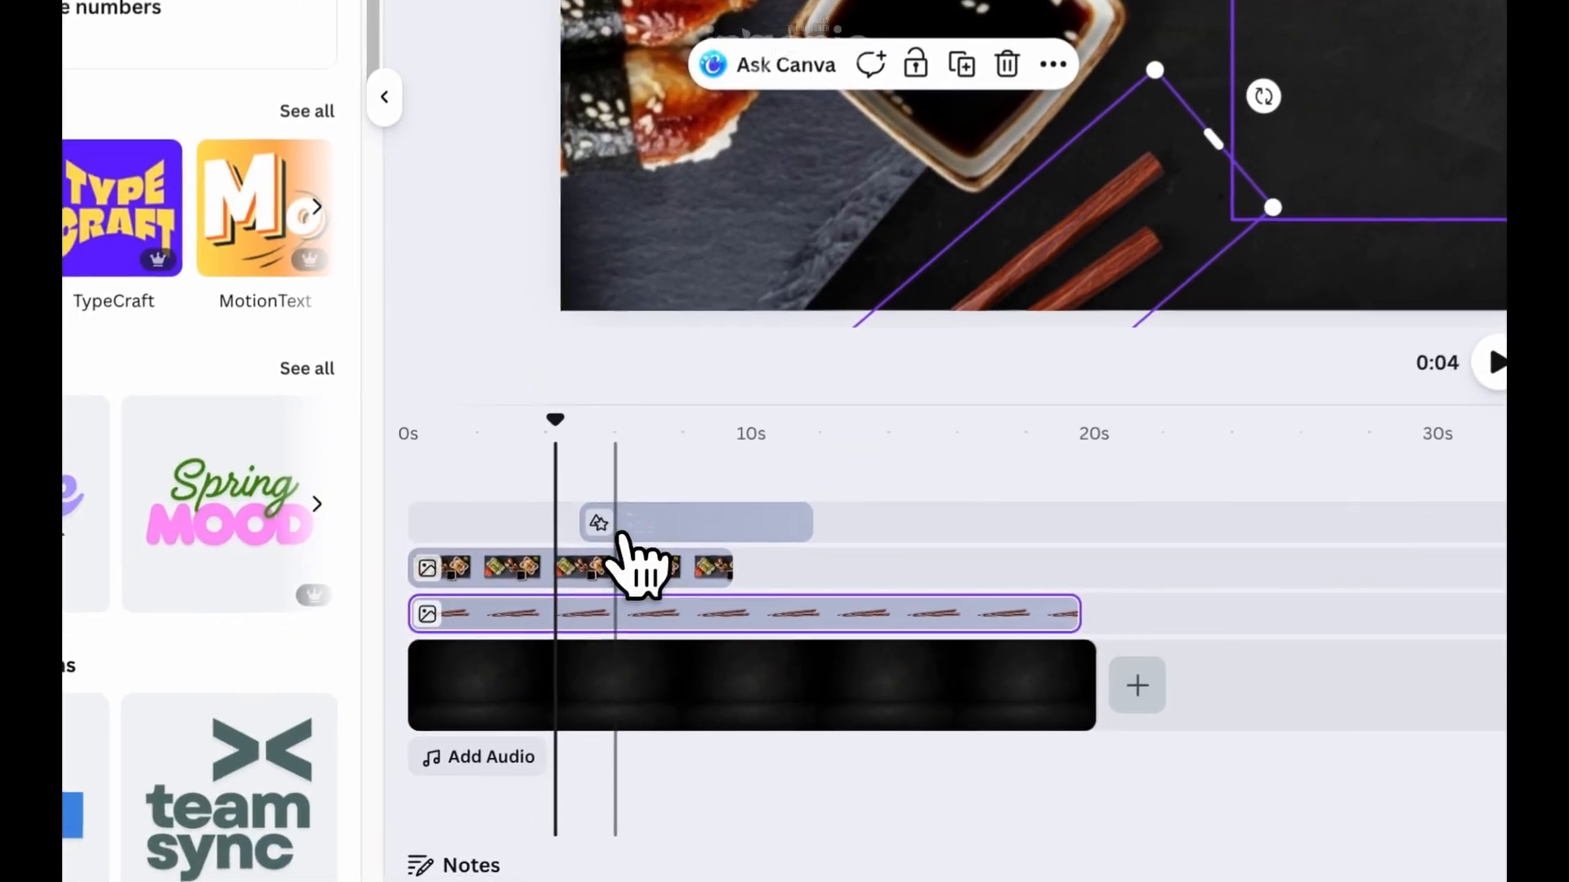
Stretch the grouped menu clip from 0 to 20 seconds and move it to the track directly above the background clip
left_click(635, 508)
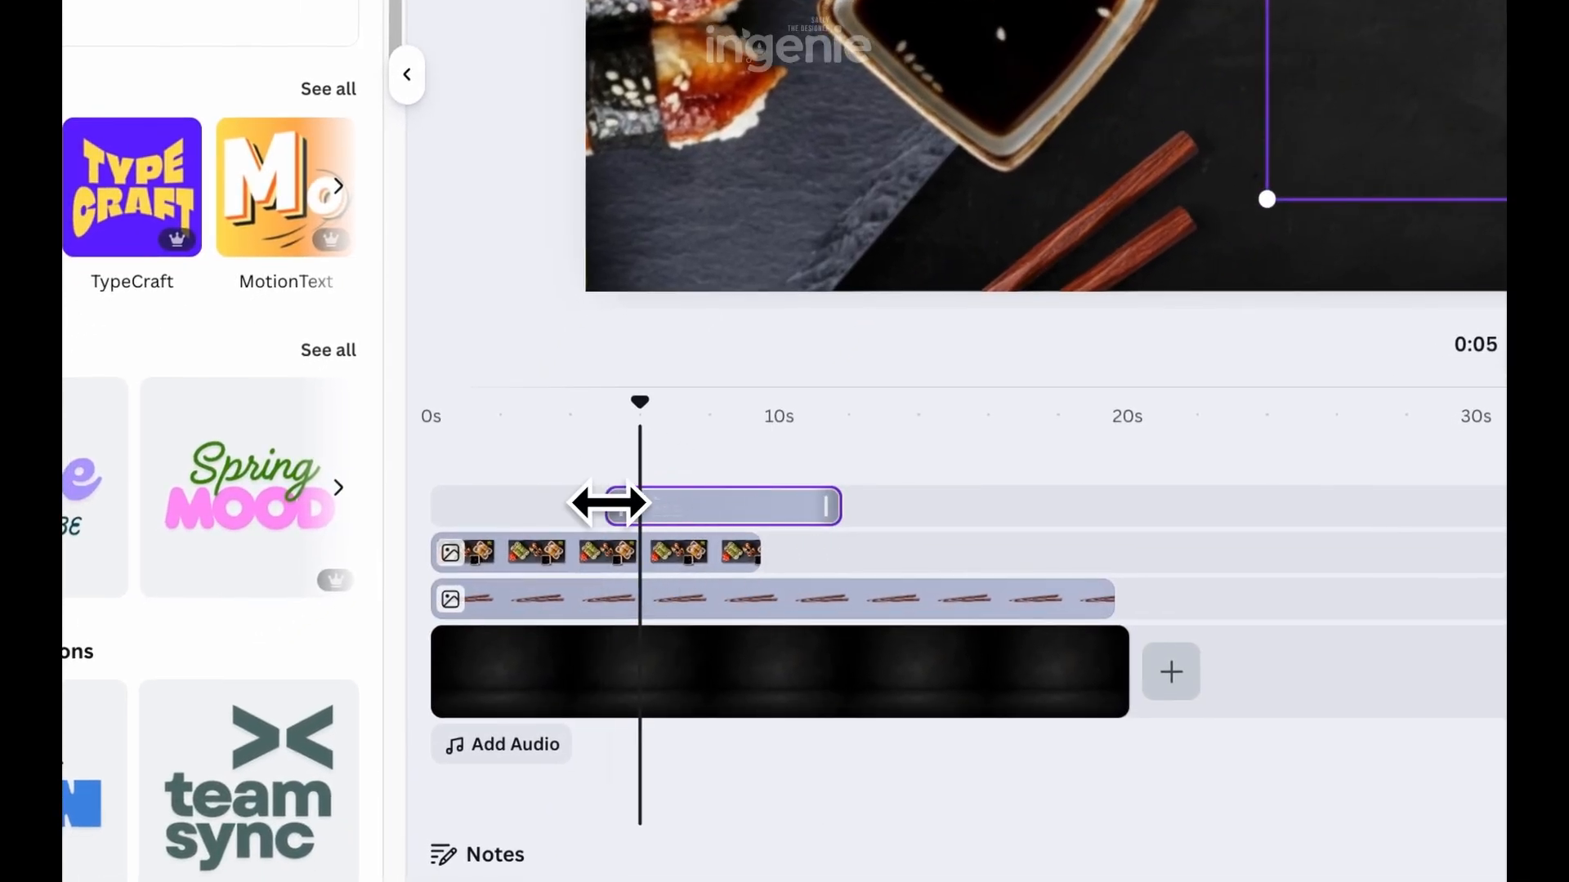
left_click_drag(609, 504, 433, 505)
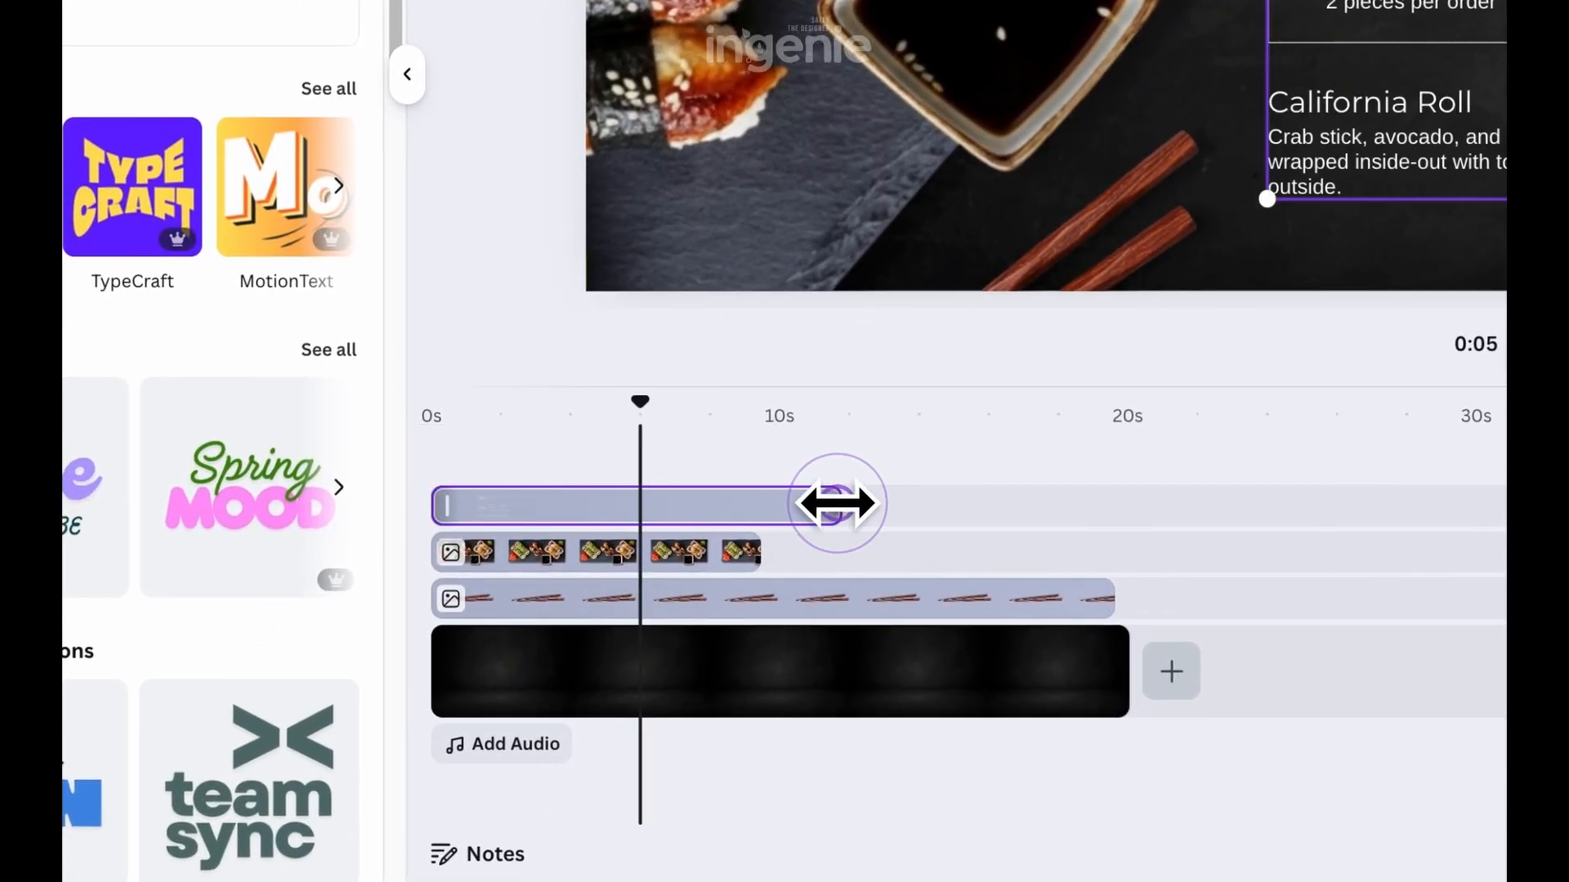
left_click_drag(837, 504, 1137, 519)
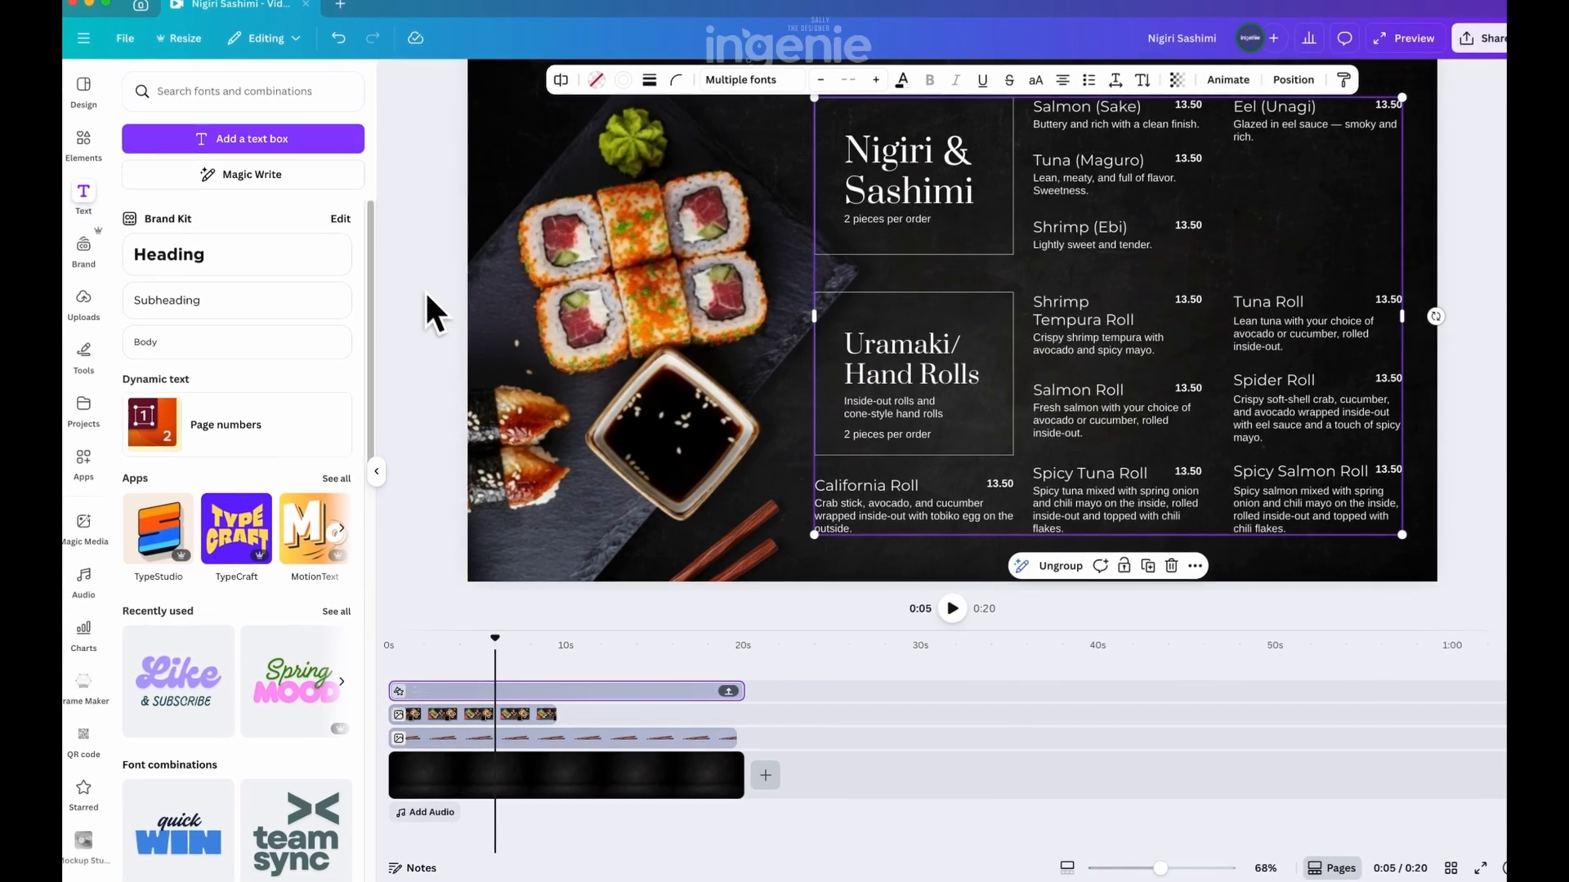
left_click(427, 308)
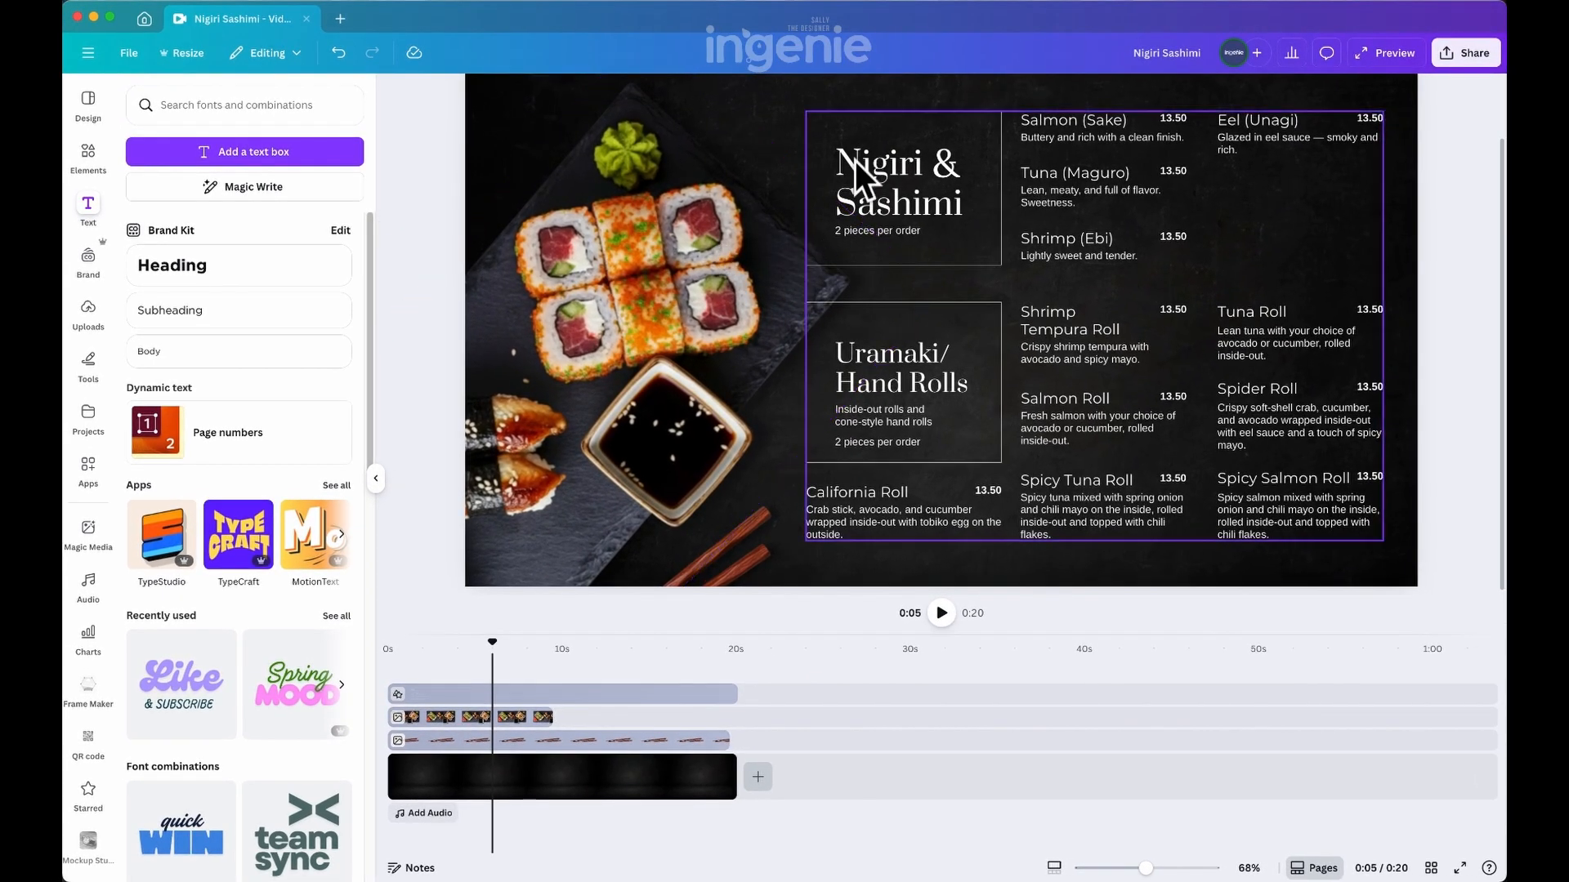
left_click_drag(527, 694, 548, 735)
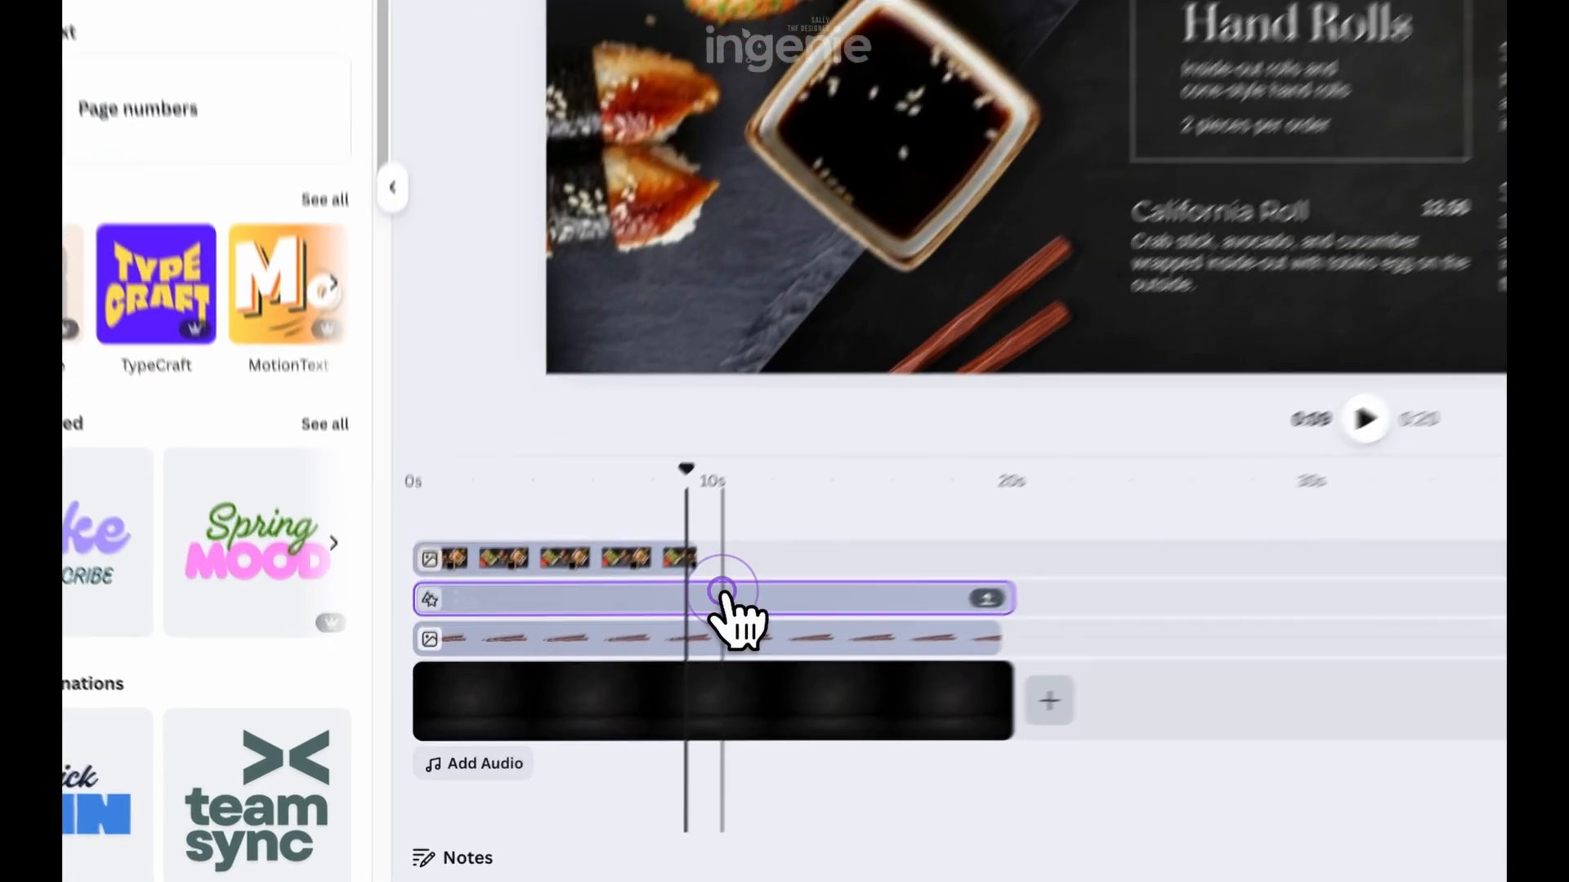
left_click_drag(574, 733, 572, 745)
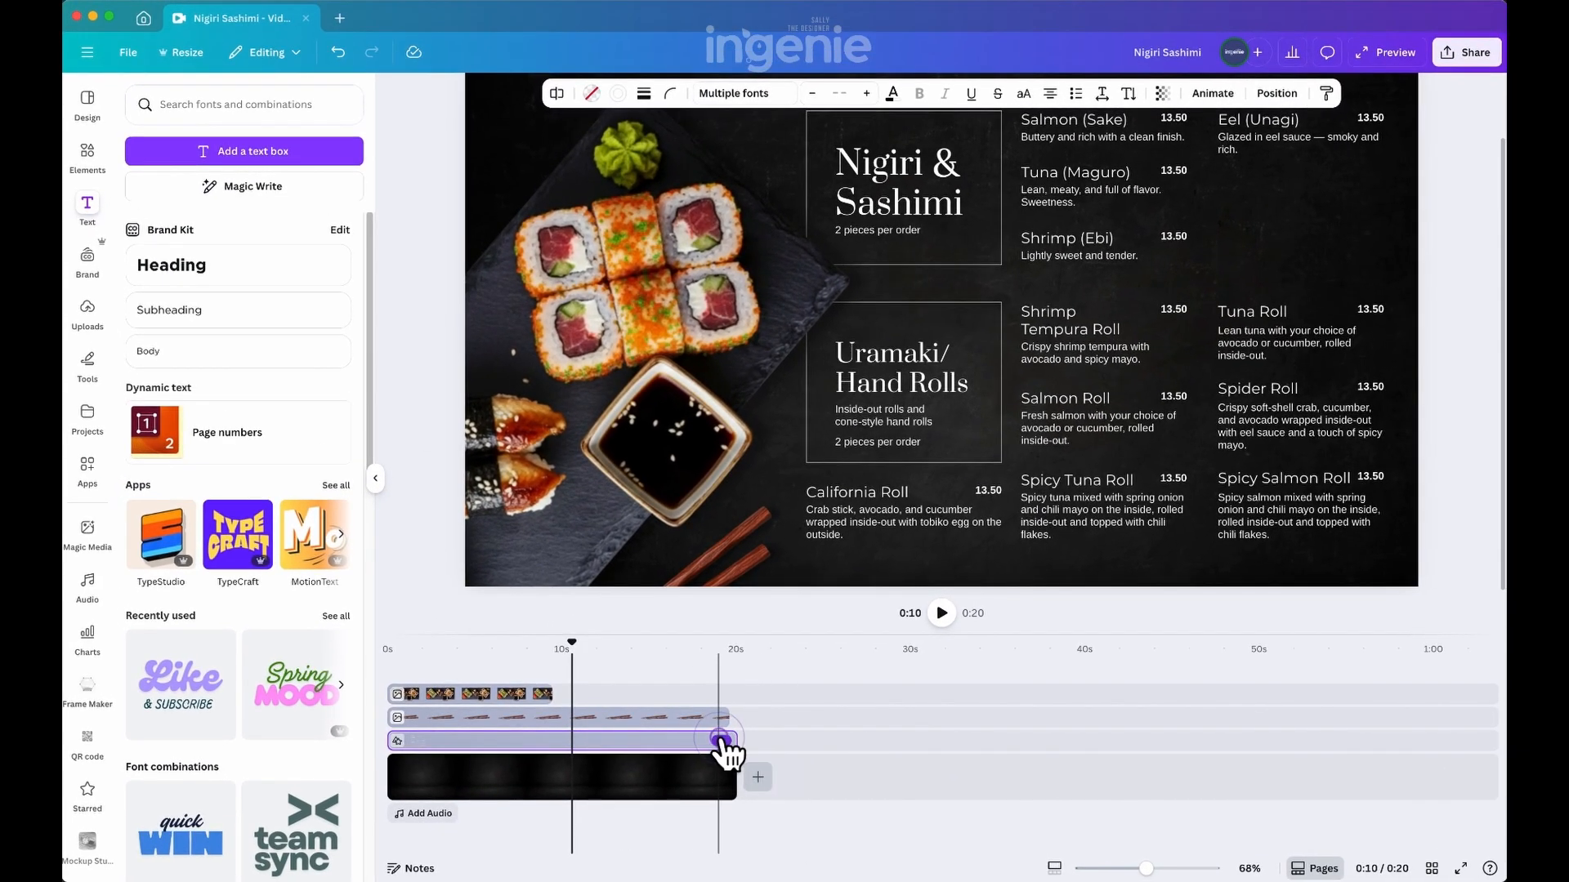
Expand the grouped menu clip to inspect its text tracks and collapse it back to a single track
left_click(719, 741)
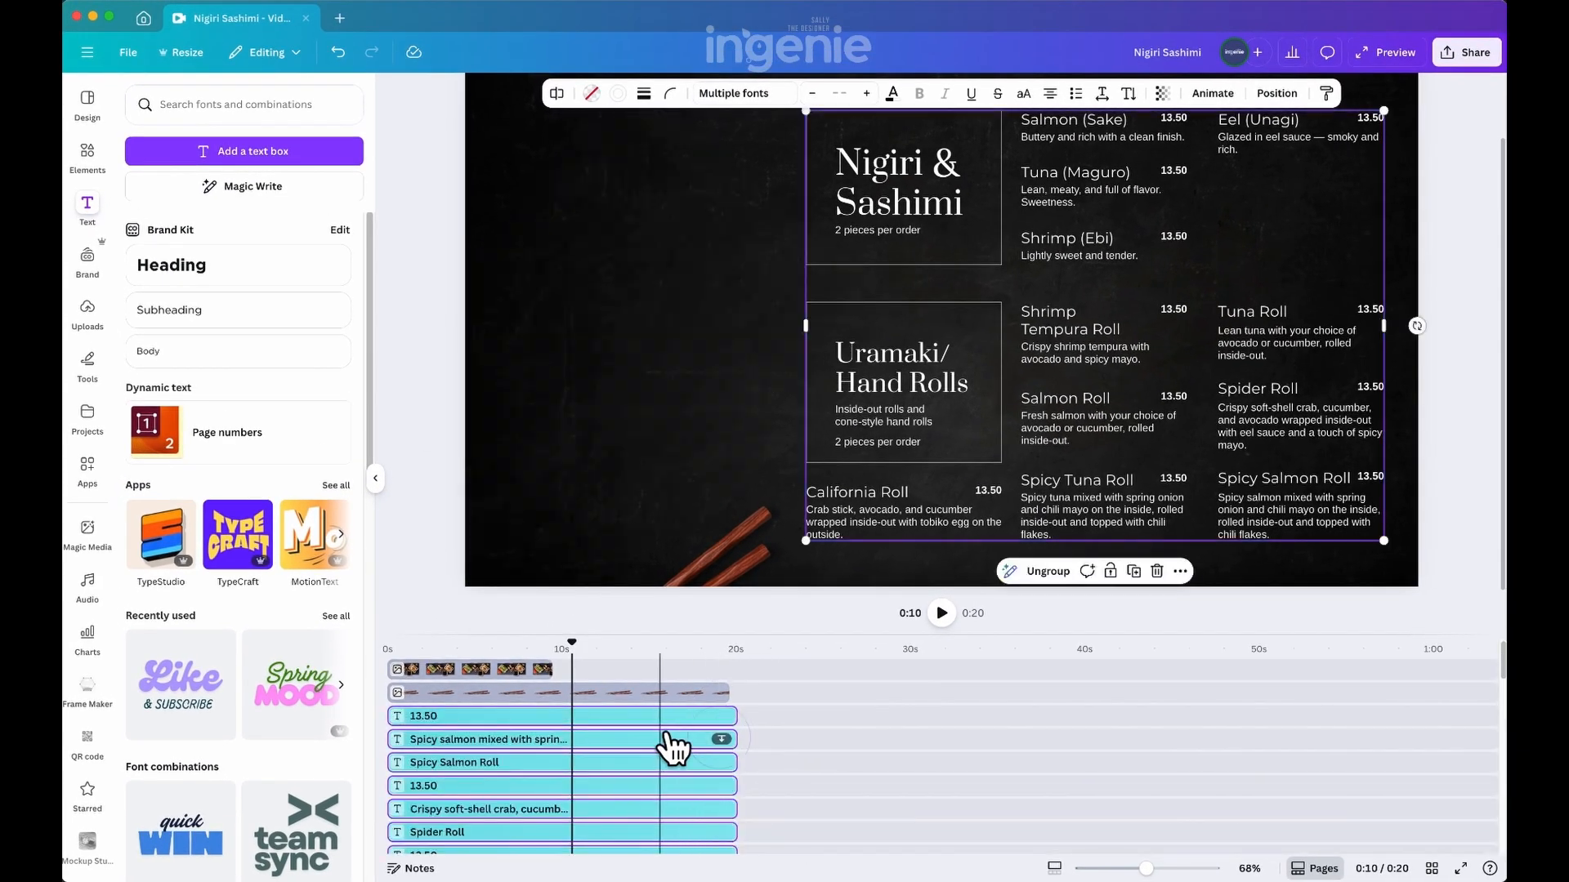
scroll(663, 741, "down", 10)
scroll(660, 737, "up", 10)
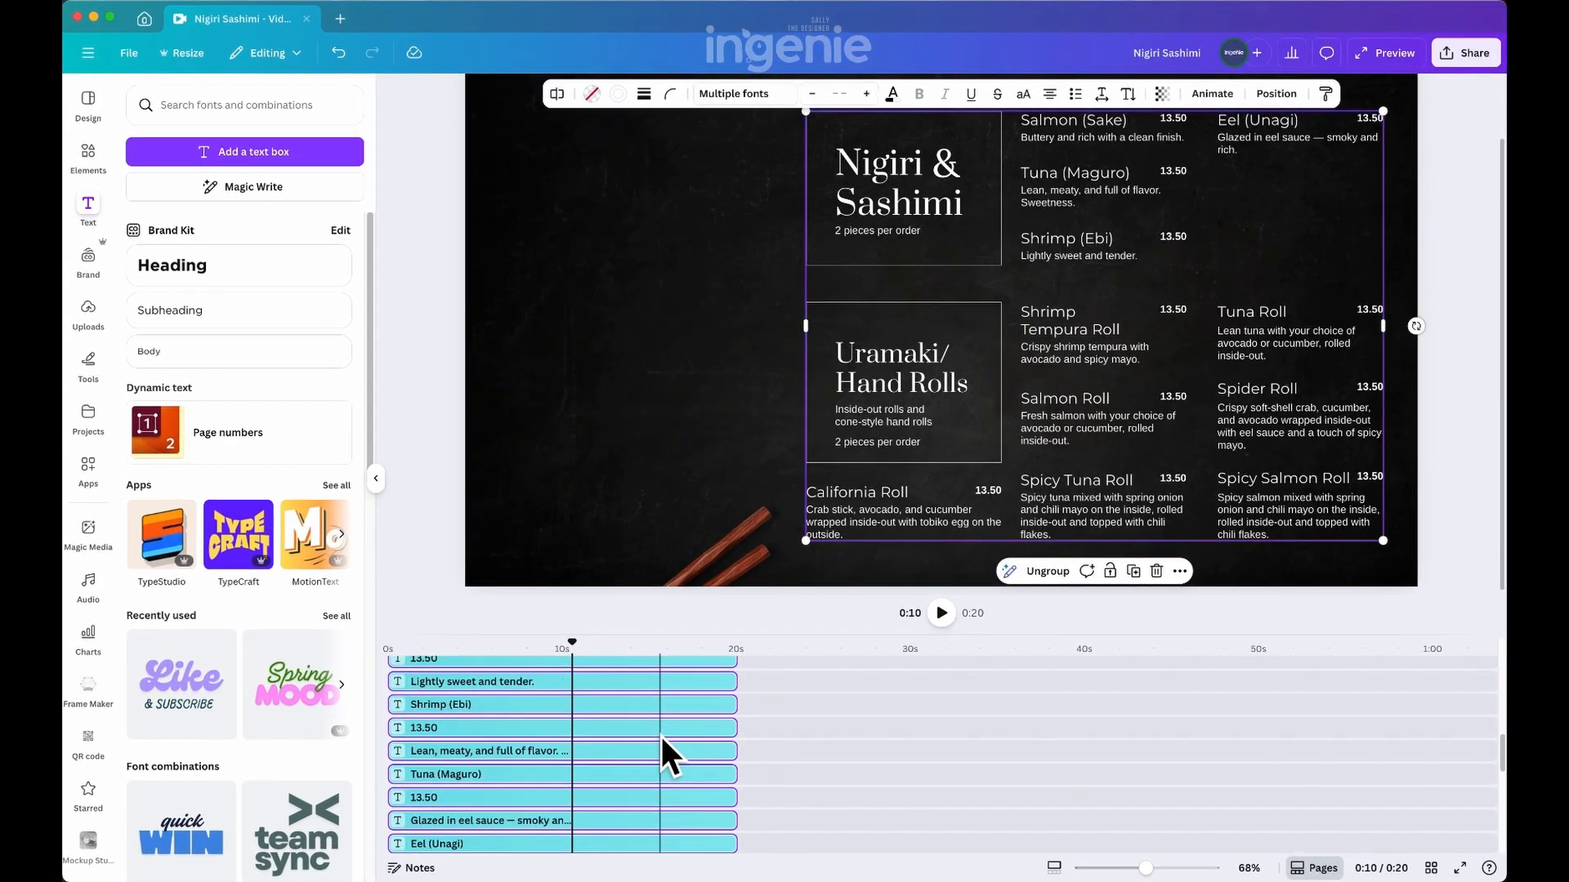
left_click(721, 717)
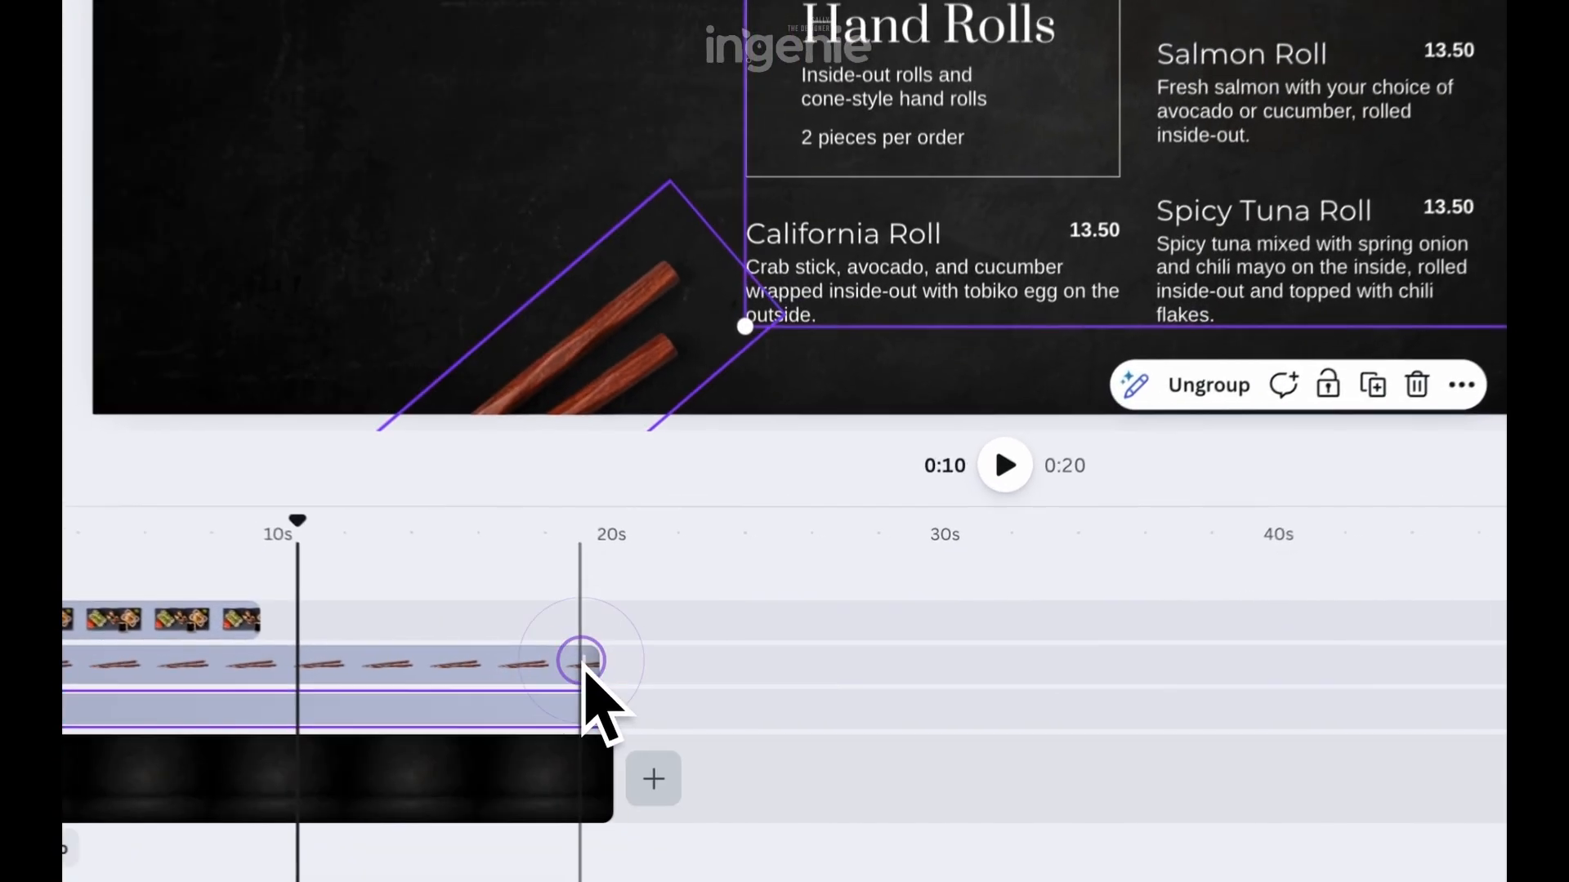
Set the "Shrimp Tempura Roll" price to 15.50 inside the menu group
left_click(1046, 360)
left_click(1072, 352)
left_click(907, 288)
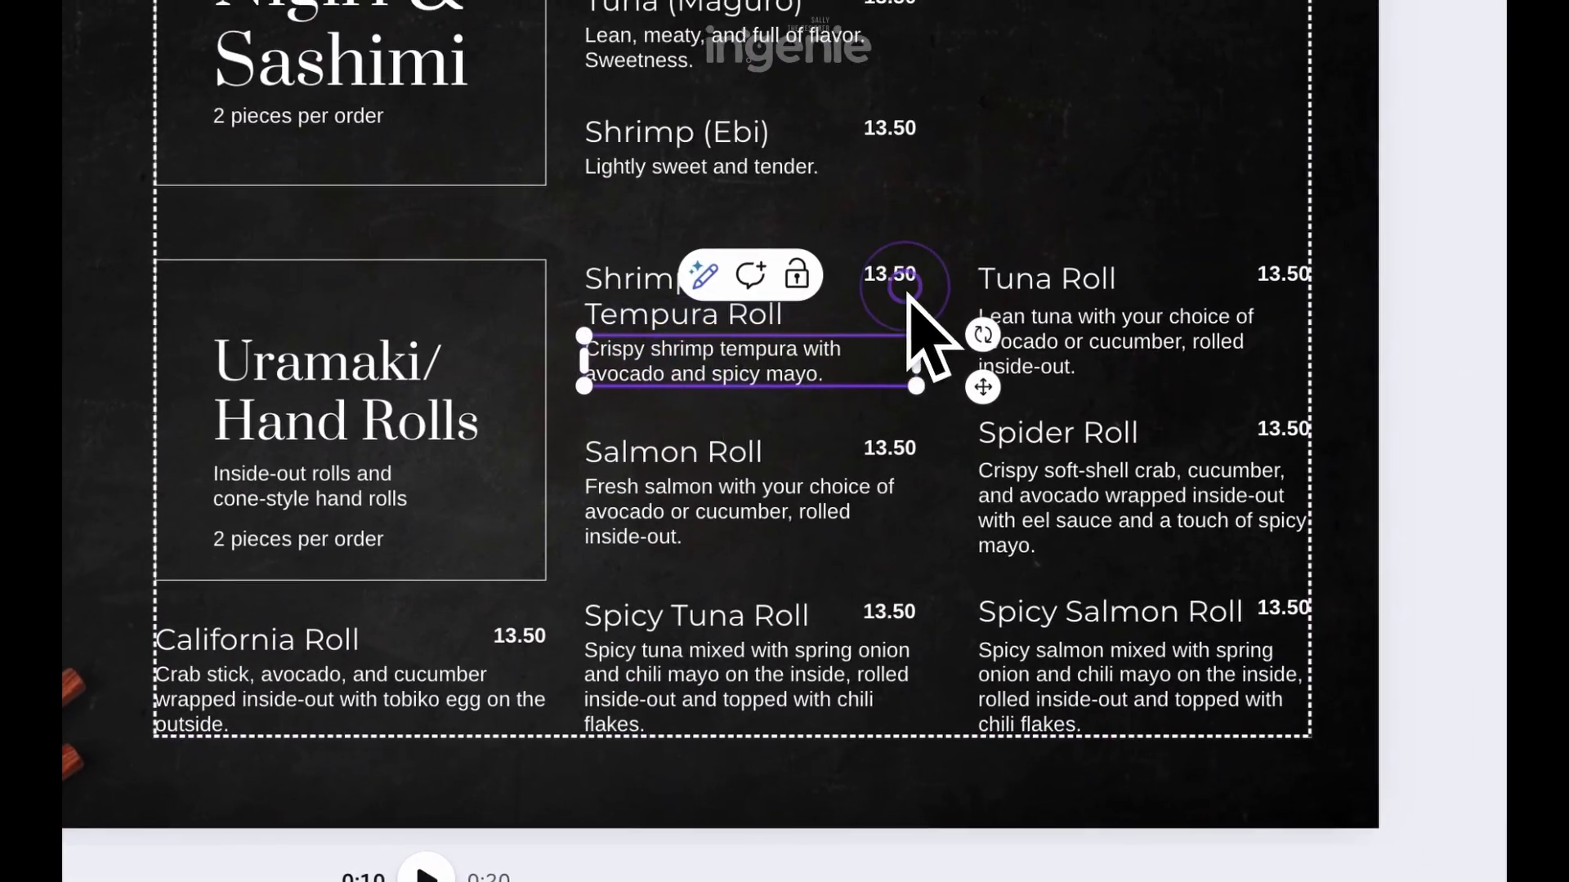
left_click(897, 282)
double_click(891, 277)
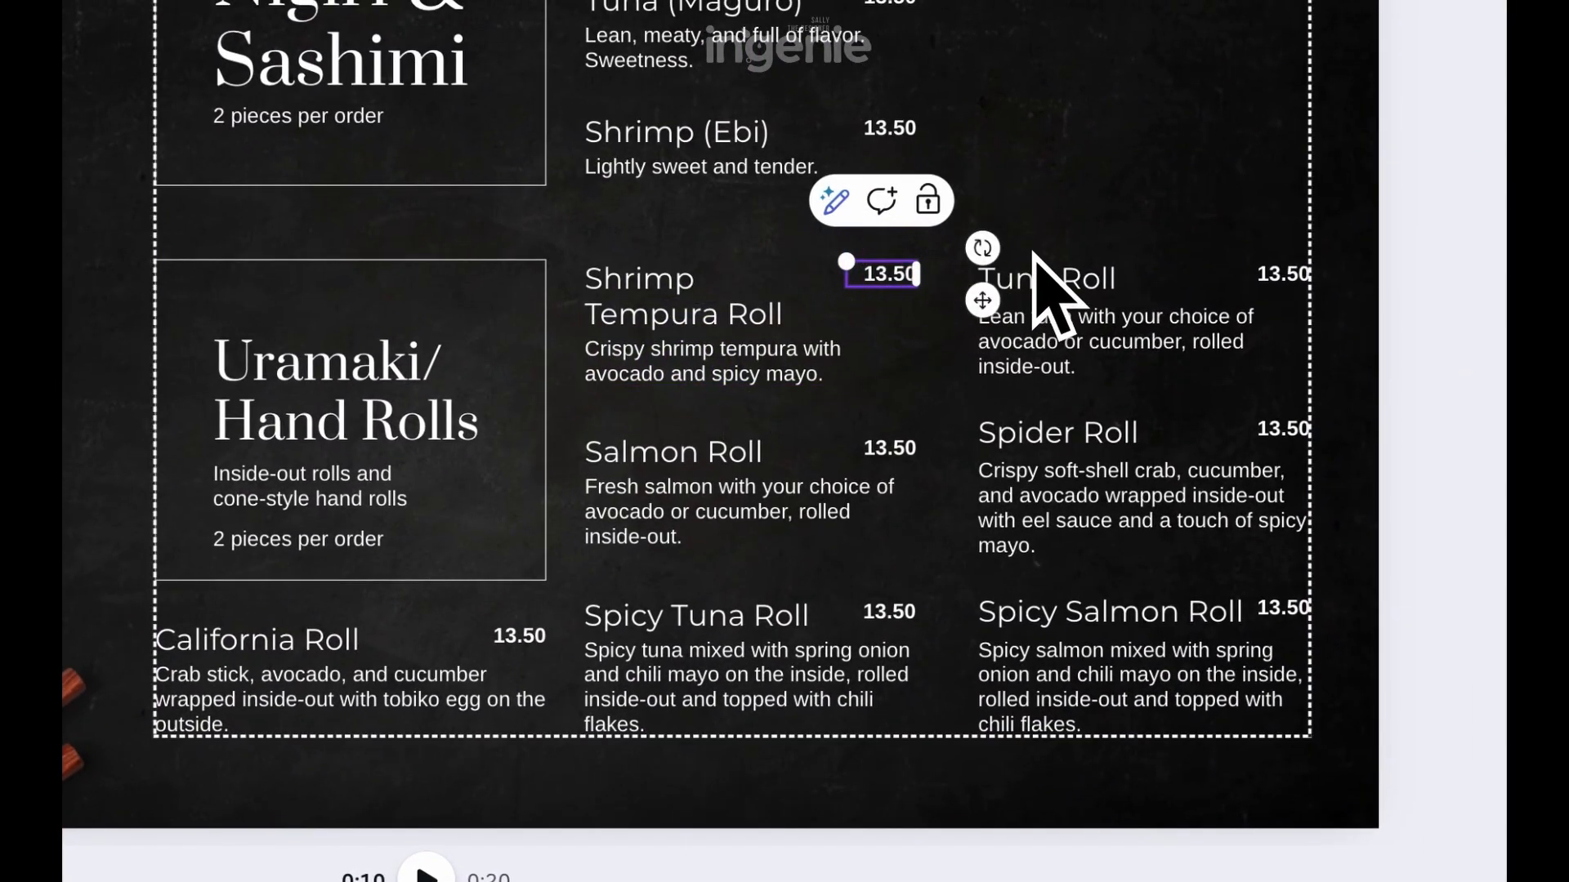
left_click(1406, 147)
Move the "Uramaki/ Hand Rolls" heading slightly up inside its outlined box
left_click(385, 350)
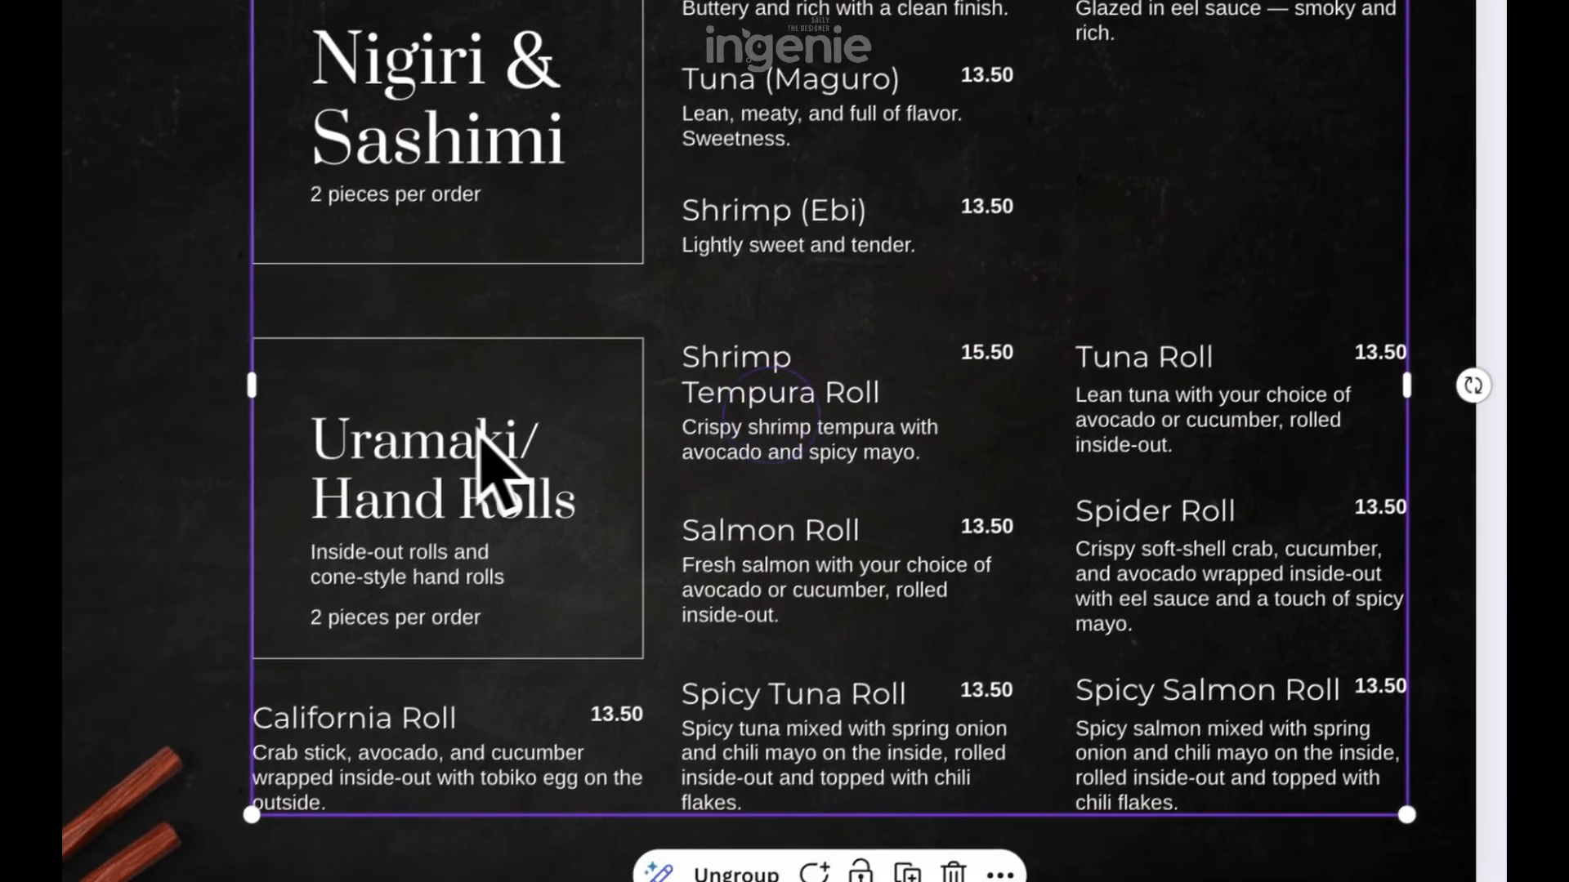
left_click(272, 352)
left_click_drag(530, 432, 531, 422)
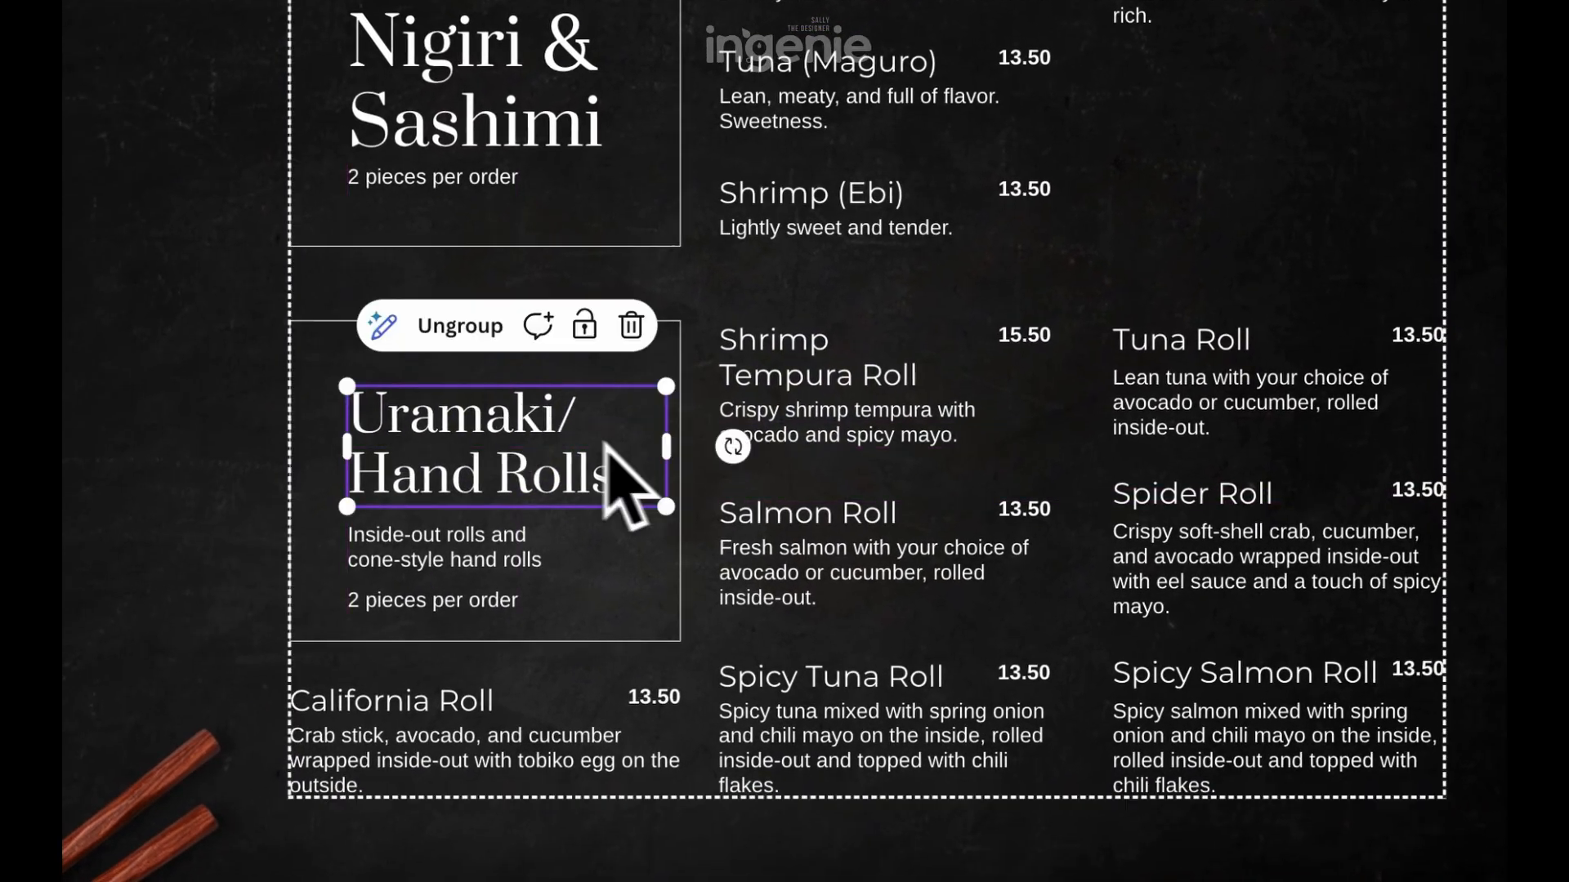
left_click(1486, 316)
Ungroup the menu elements, look over their separate timeline tracks, and group them again
left_click(870, 244)
right_click(708, 249)
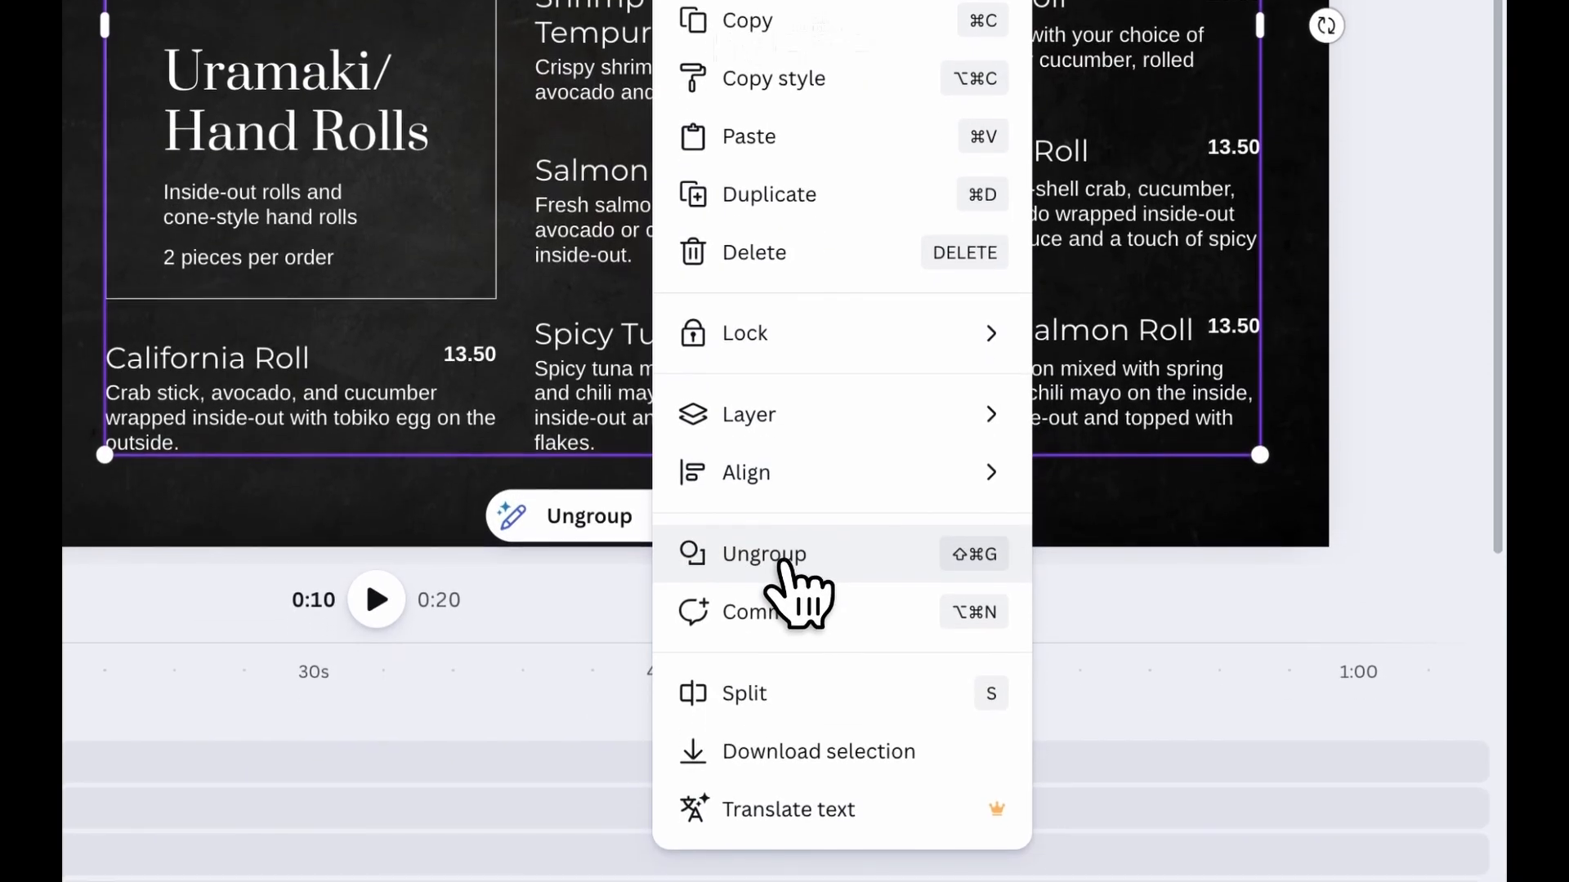
left_click(780, 790)
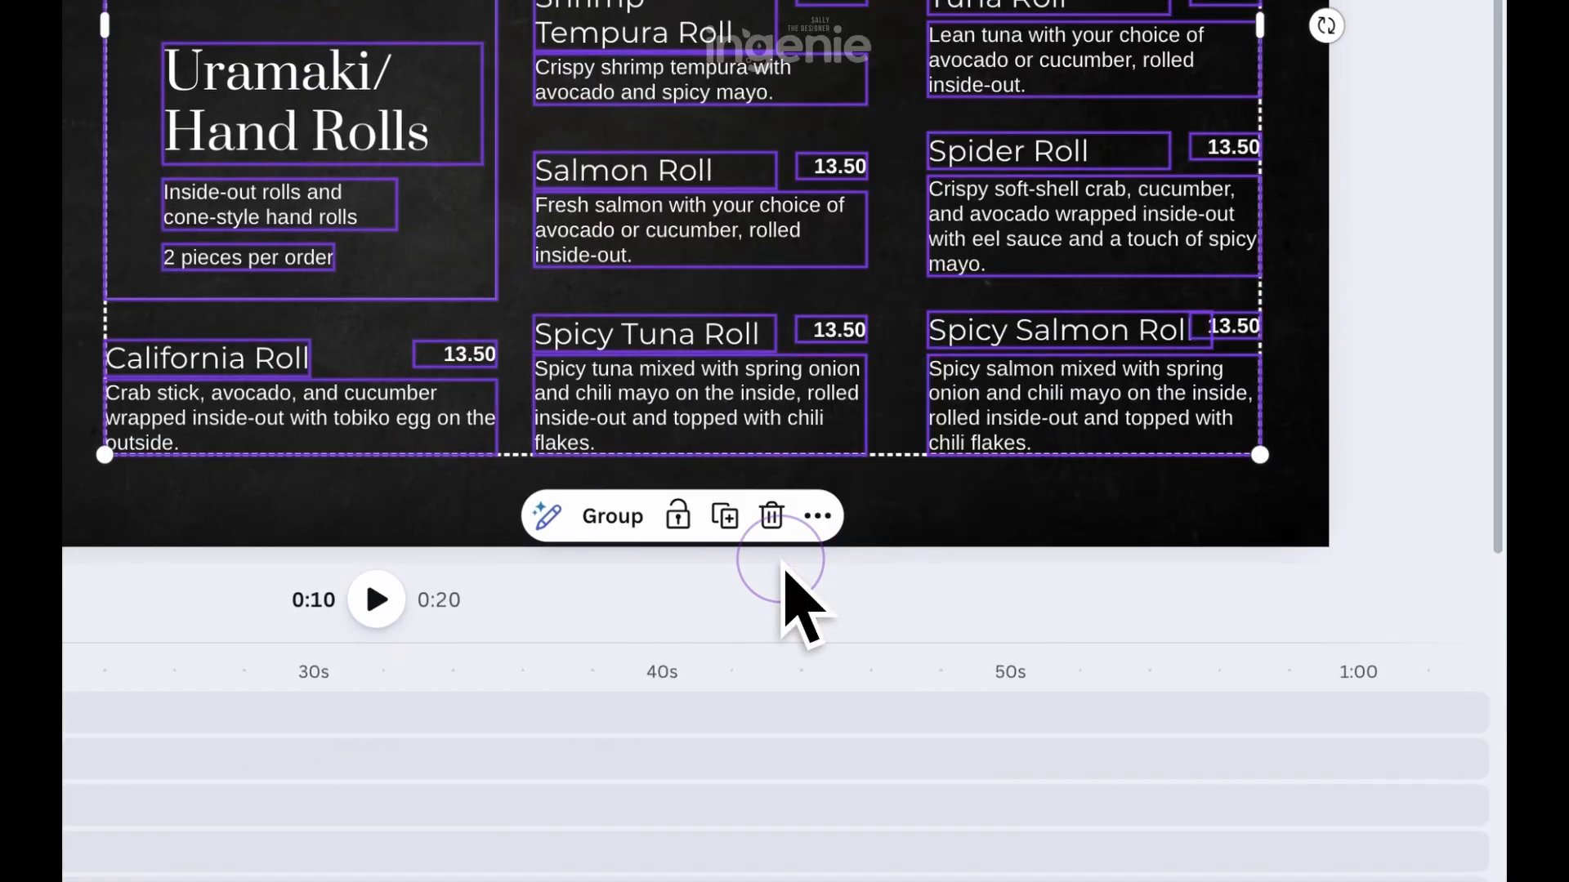
scroll(1176, 323, "up", 2)
scroll(374, 608, "down", 3)
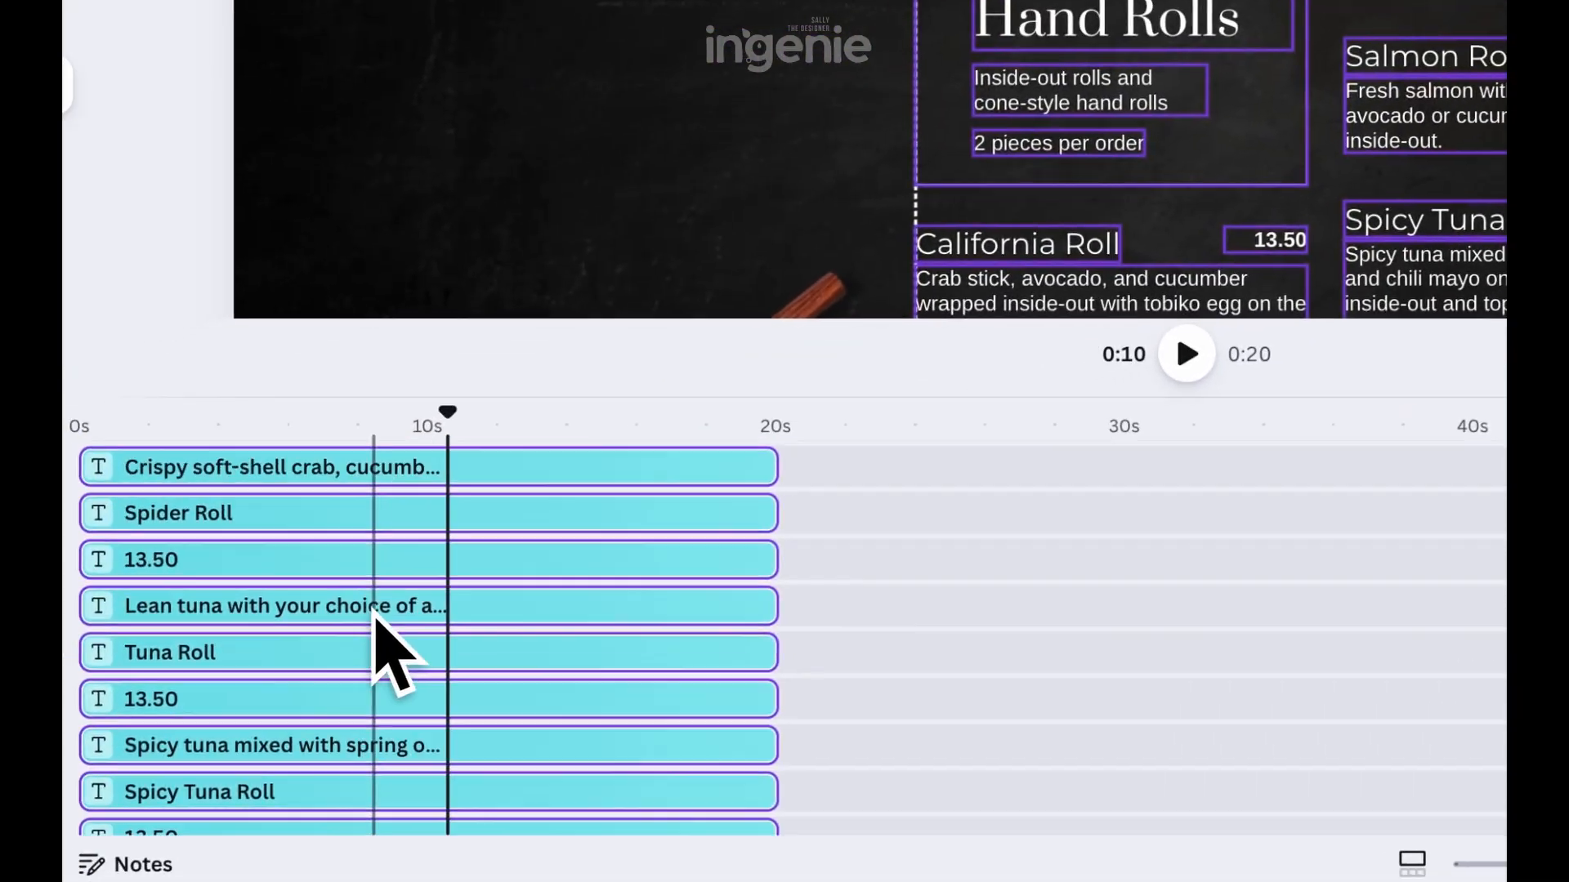
right_click(1087, 192)
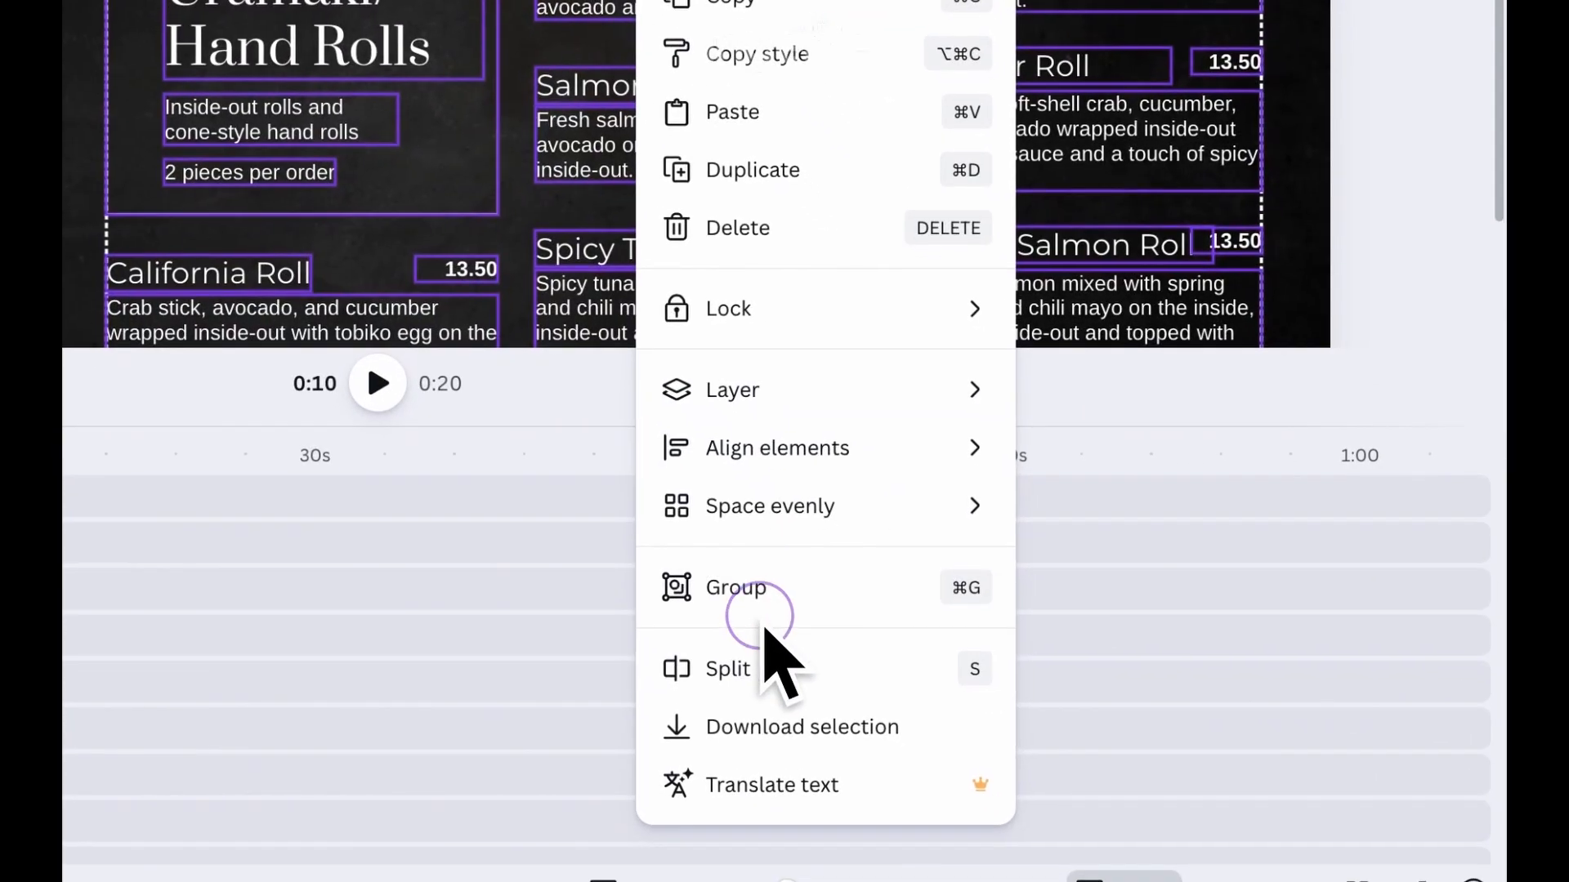
left_click(761, 617)
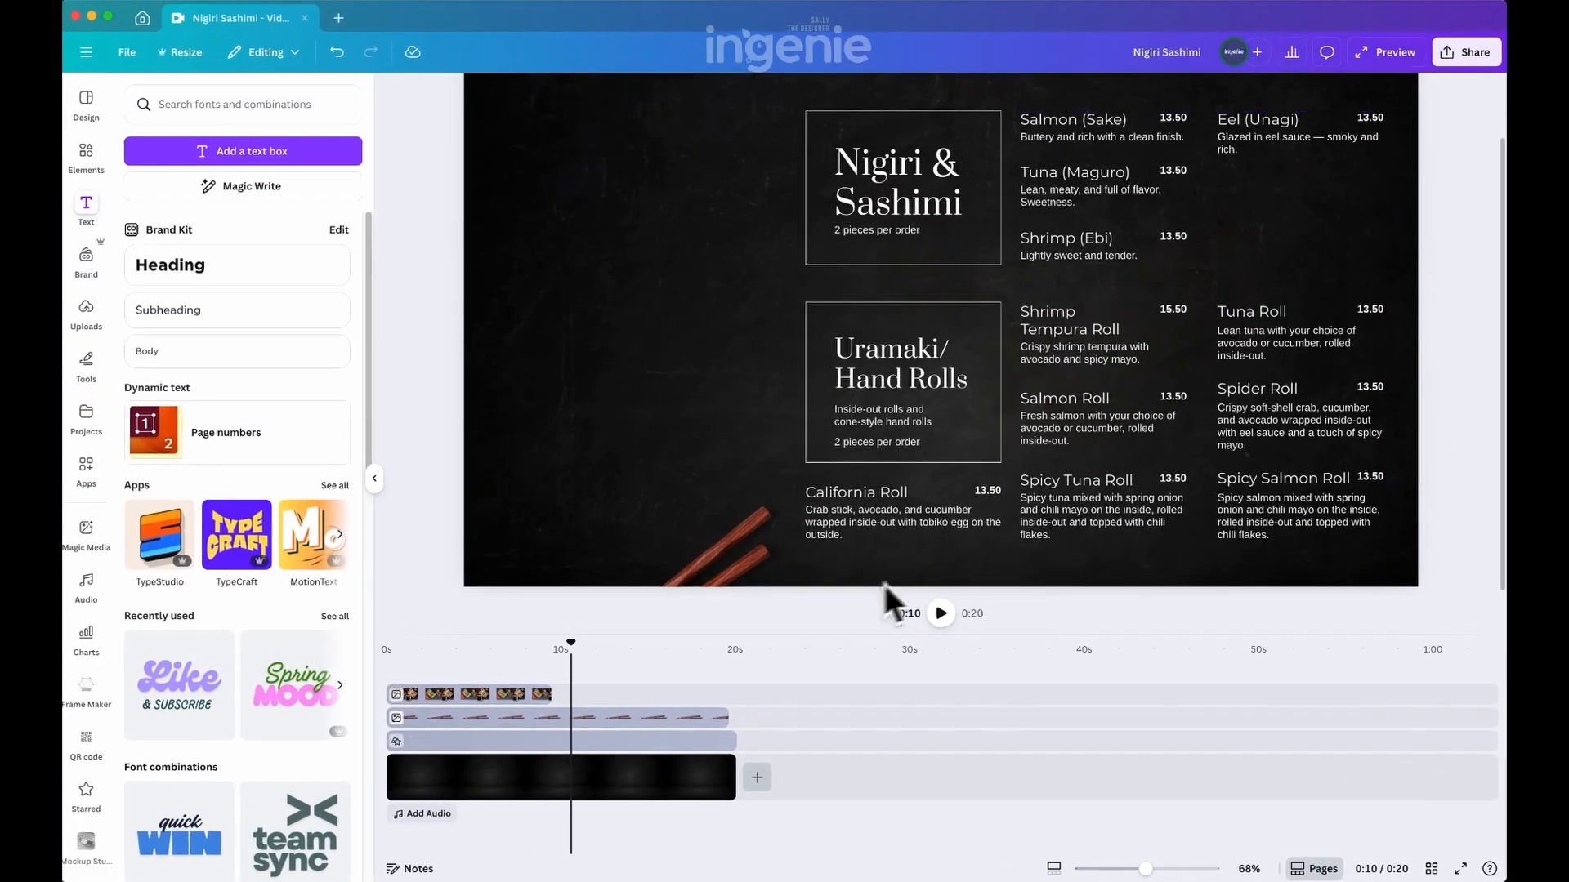
Upload "sushi rolls w soy sauce 1.png", place it on the canvas at the 10-second mark and remove its background
left_click(561, 644)
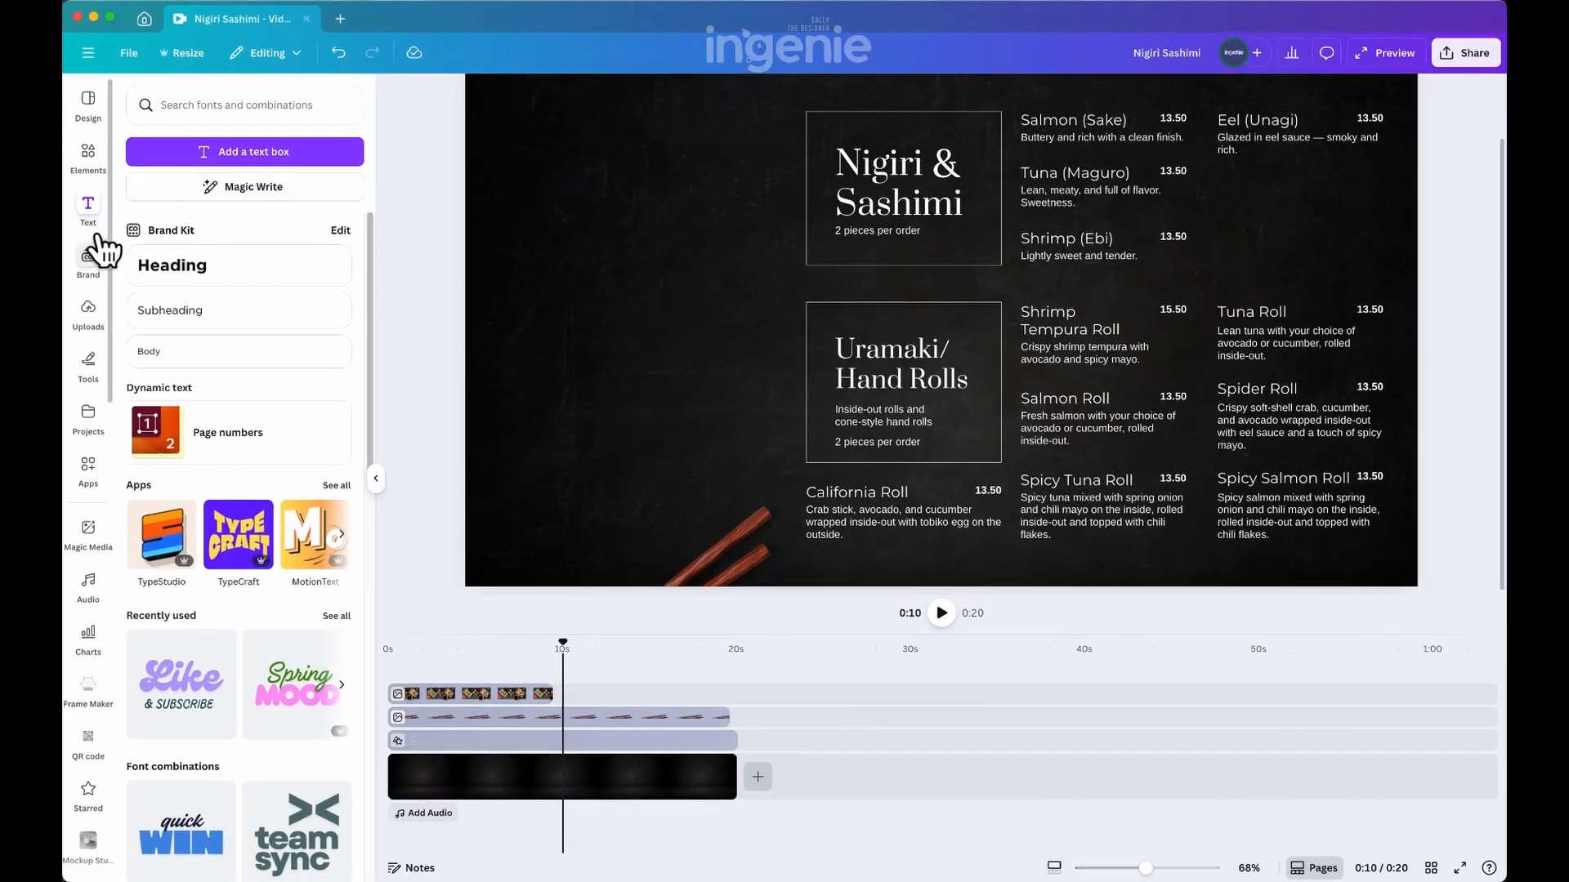
left_click(91, 315)
left_click(222, 152)
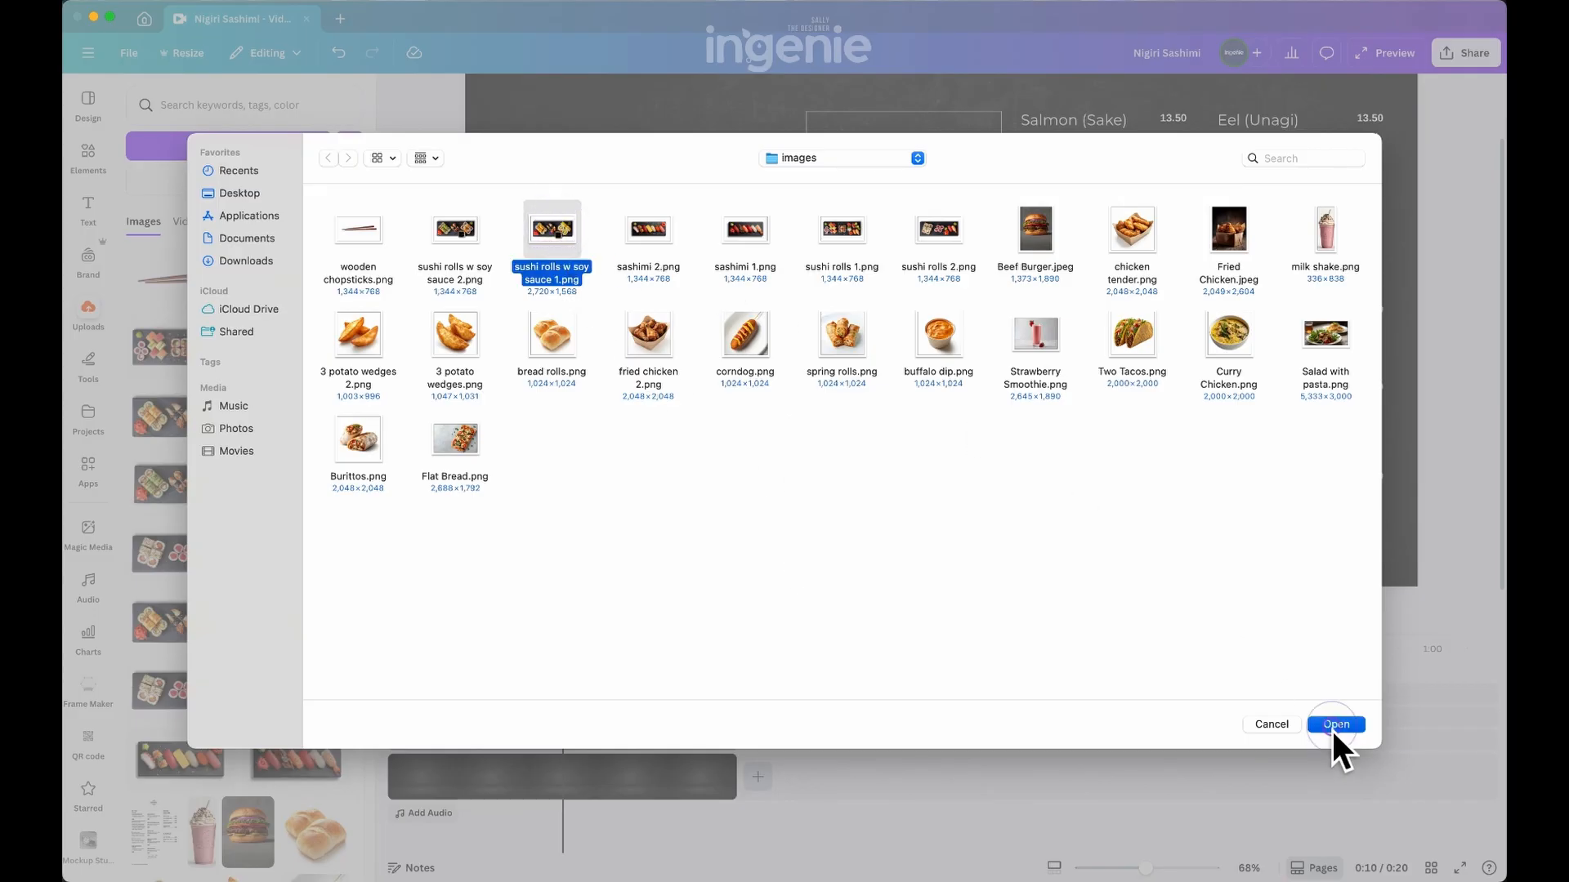
left_click(1333, 730)
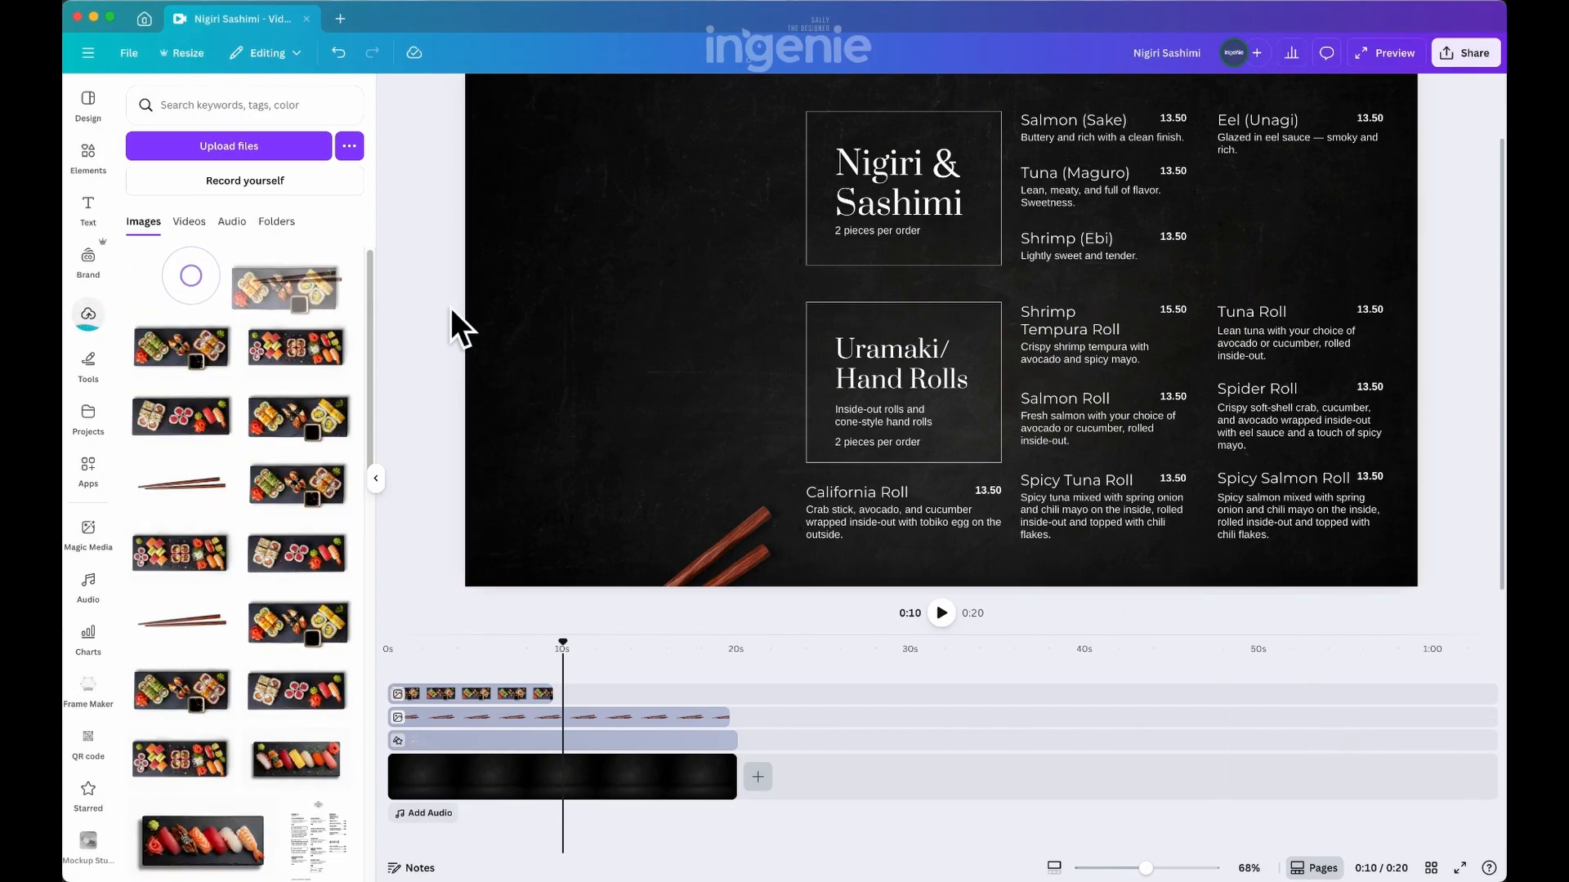
left_click_drag(452, 311, 605, 367)
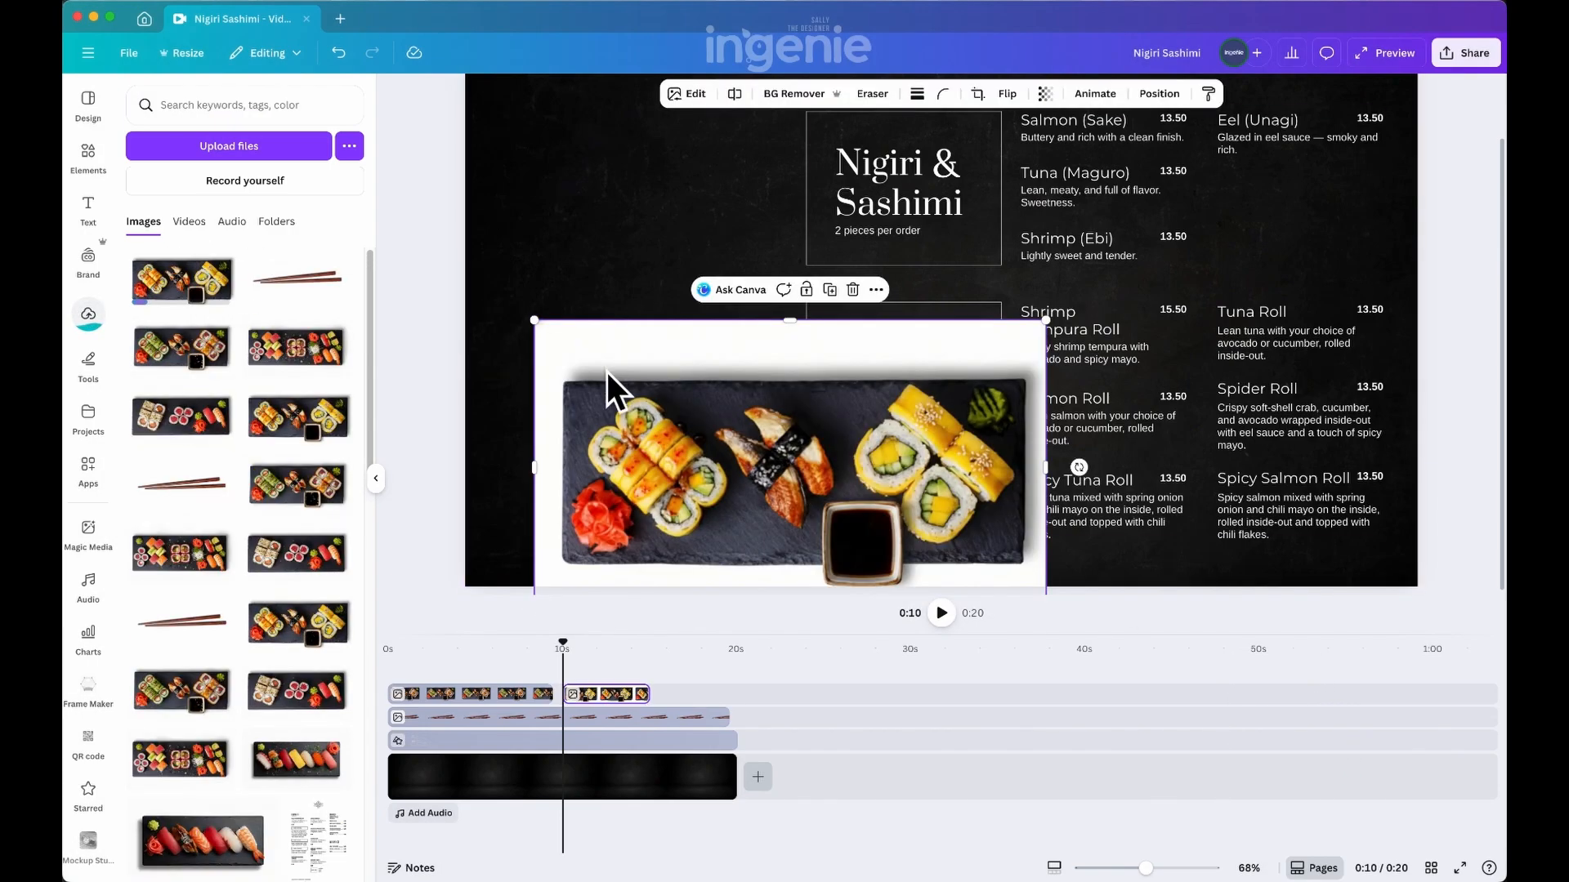
left_click(787, 95)
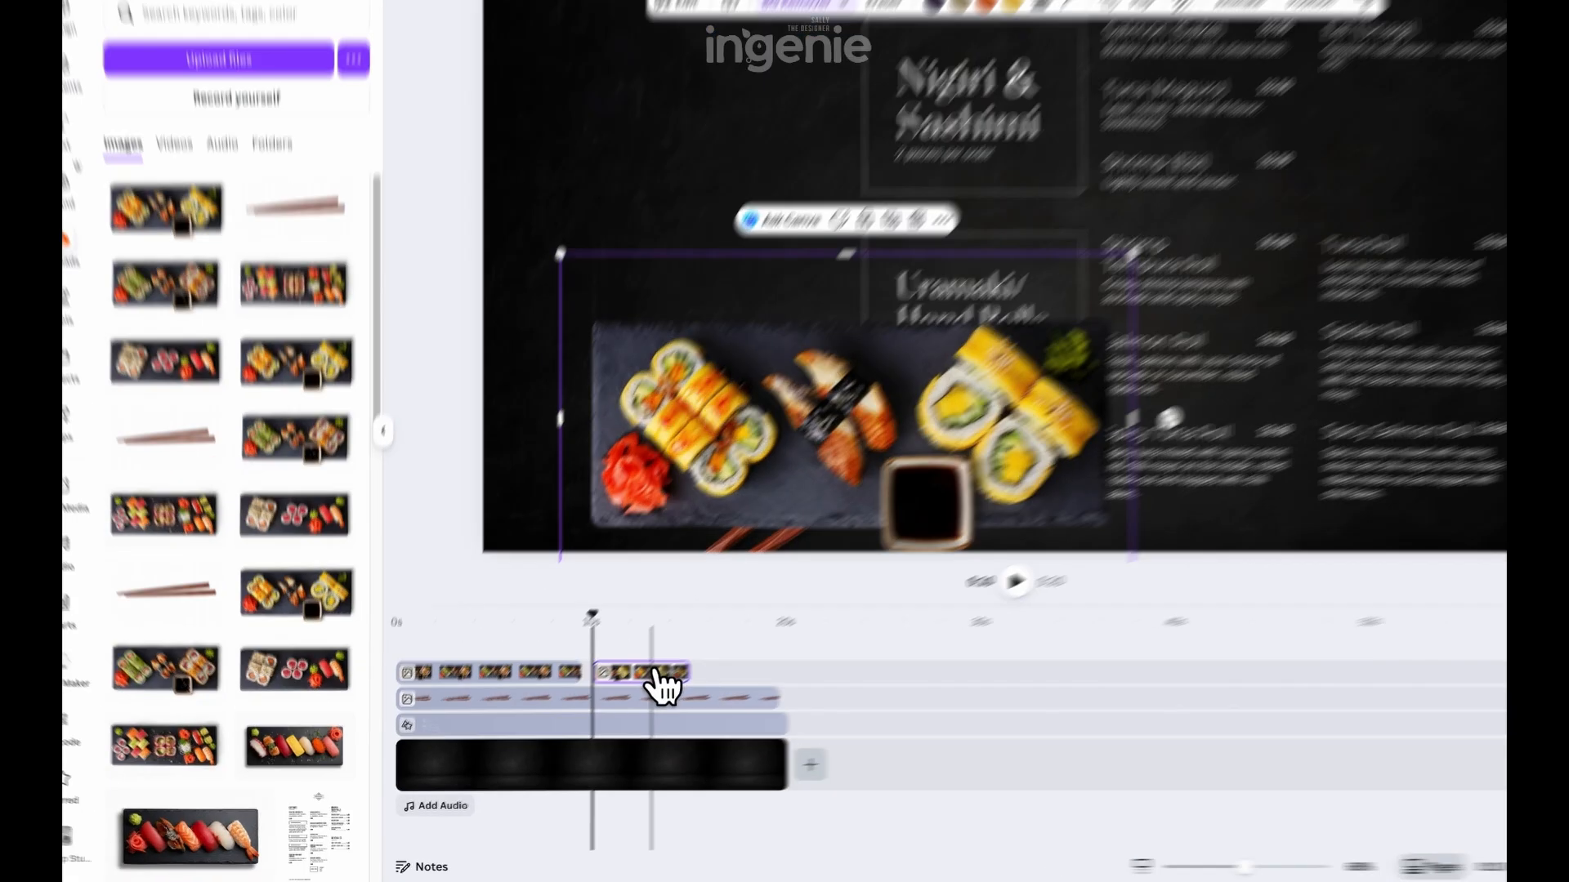
Shift the new platter's clip to about 5 seconds so it overlaps the first platter, and rotate the image diagonally over it
left_click_drag(614, 690, 586, 684)
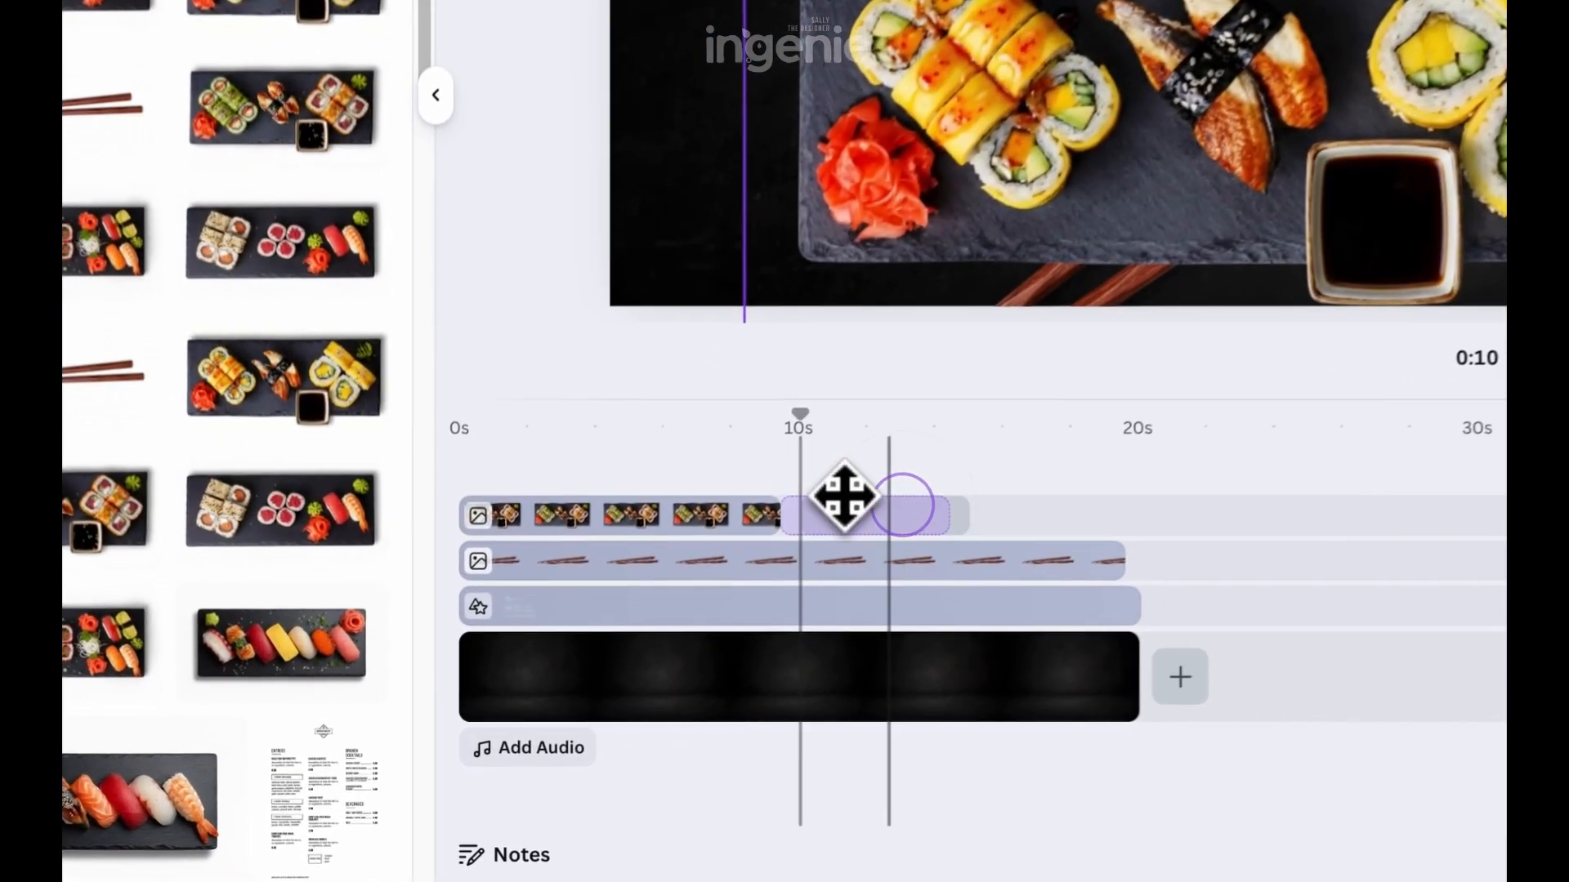
left_click_drag(844, 497, 738, 493)
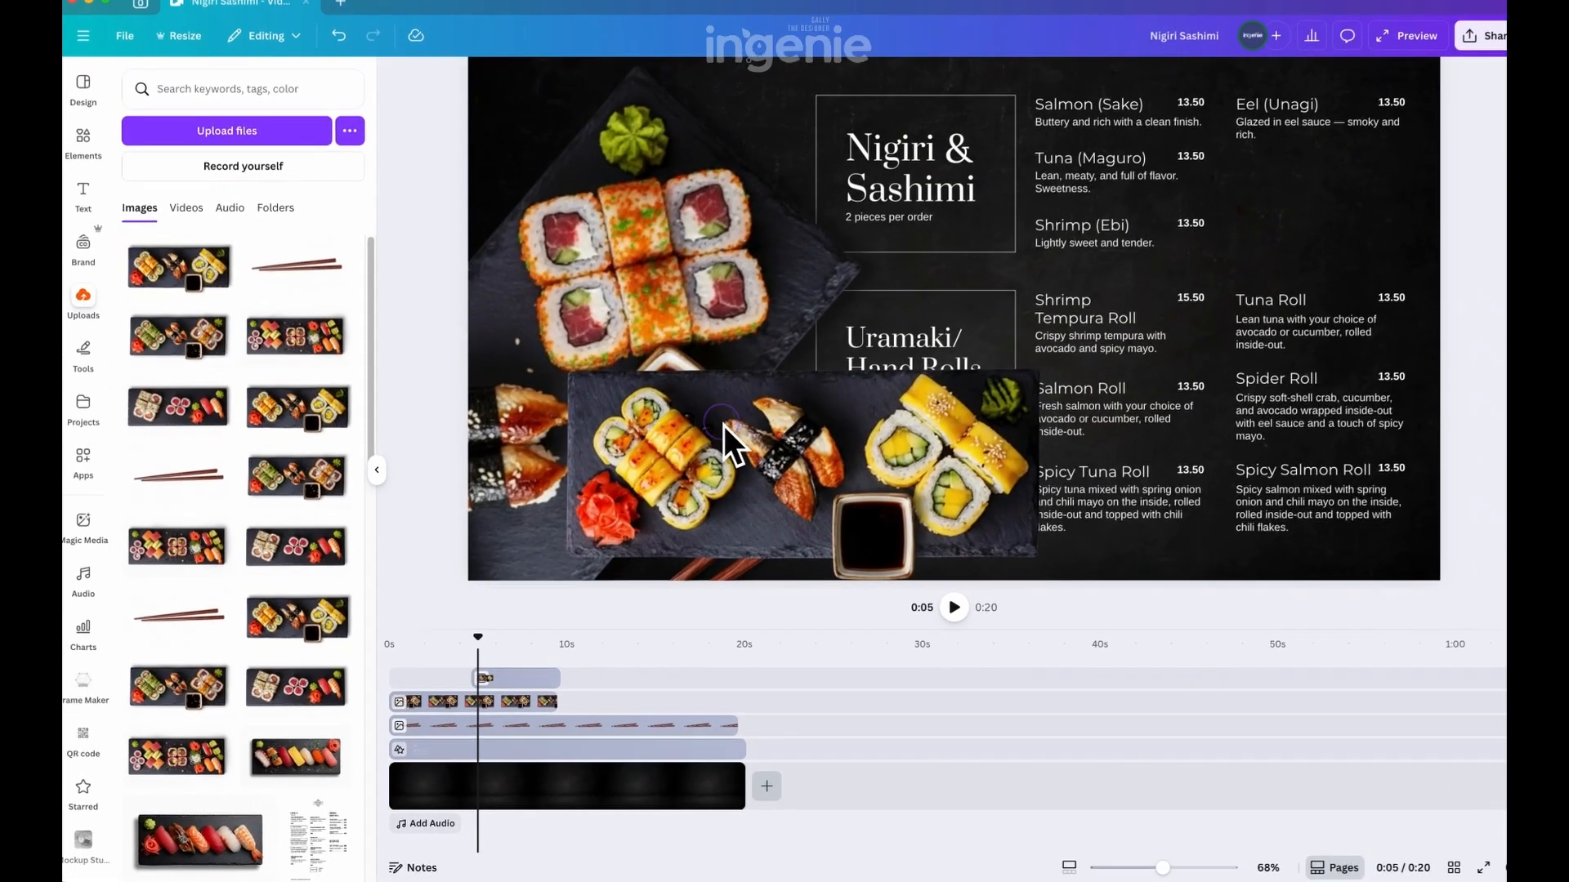
left_click(765, 438)
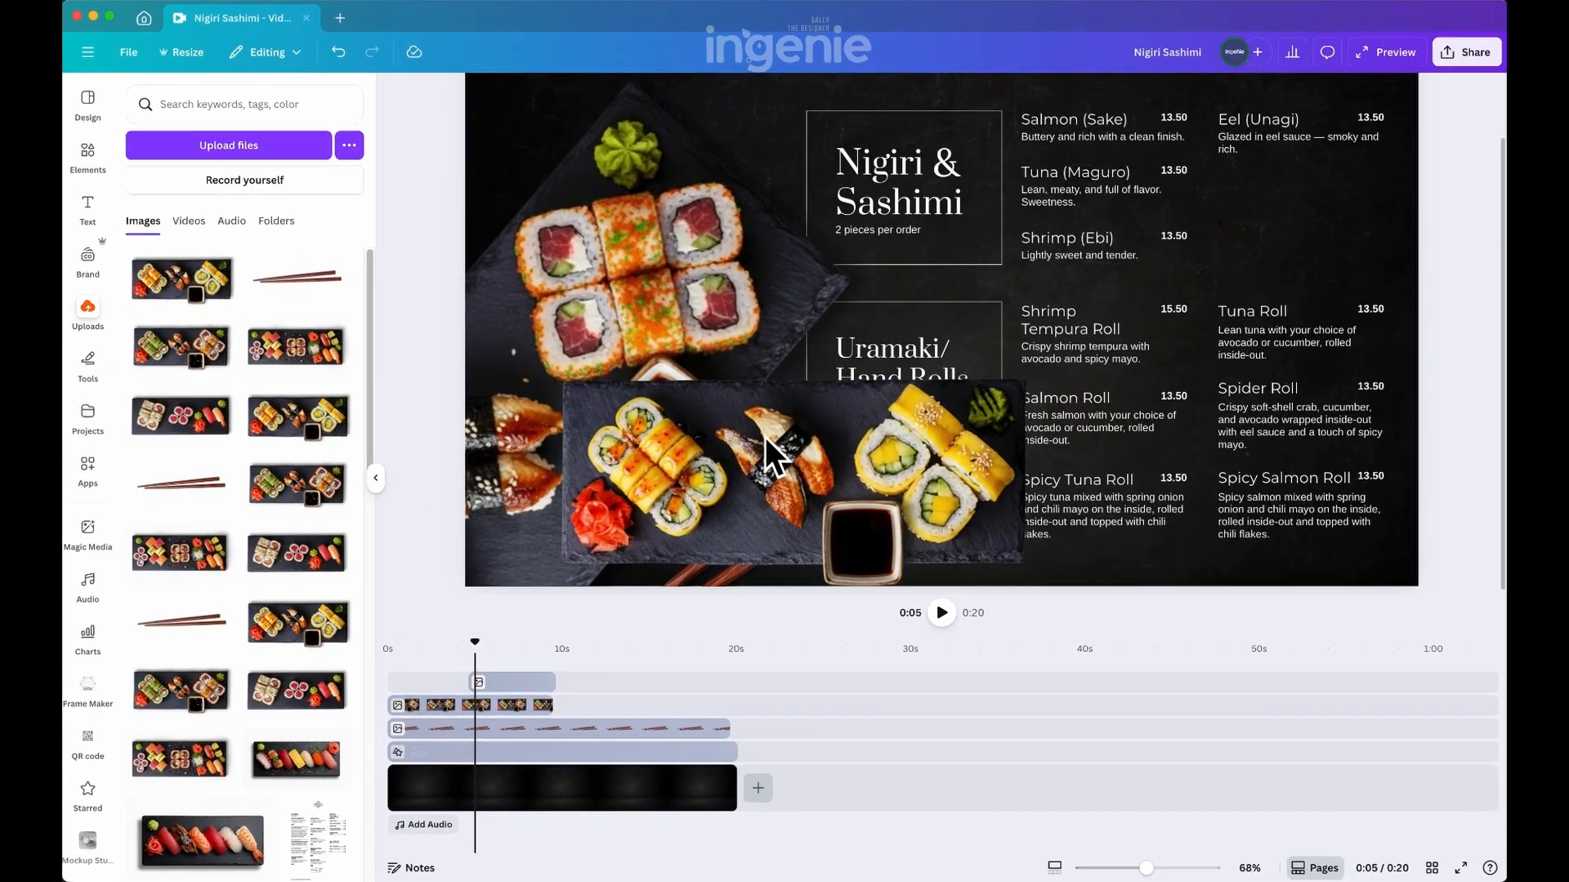
left_click_drag(1080, 462, 977, 278)
left_click_drag(894, 407, 641, 260)
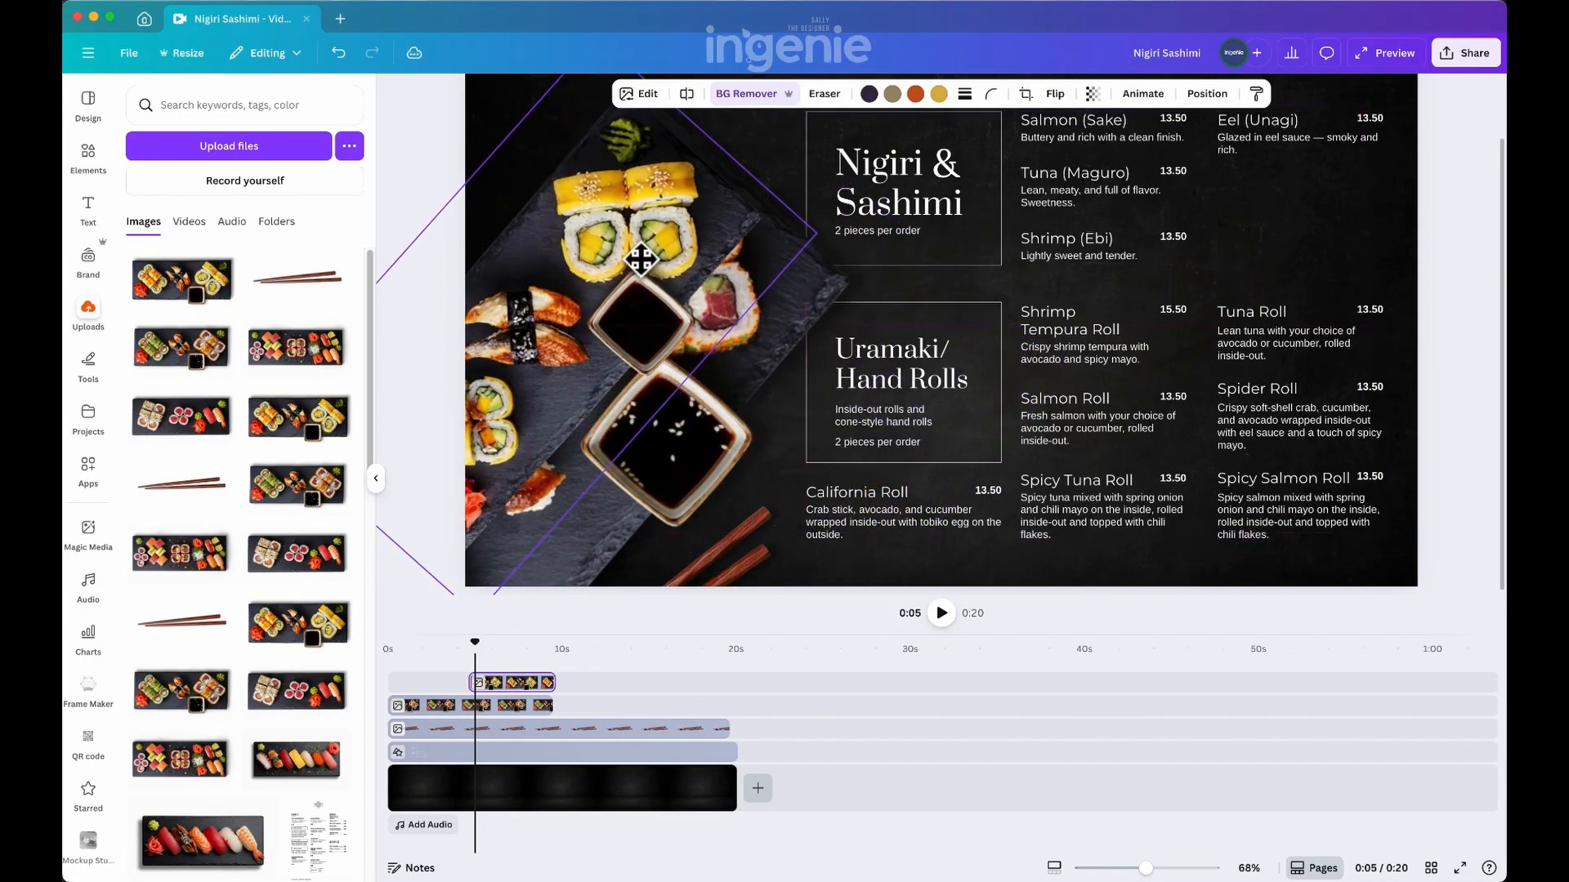
Add a Drop shadow to the new platter with angle 38, distance 35 and intensity 55
left_click(647, 96)
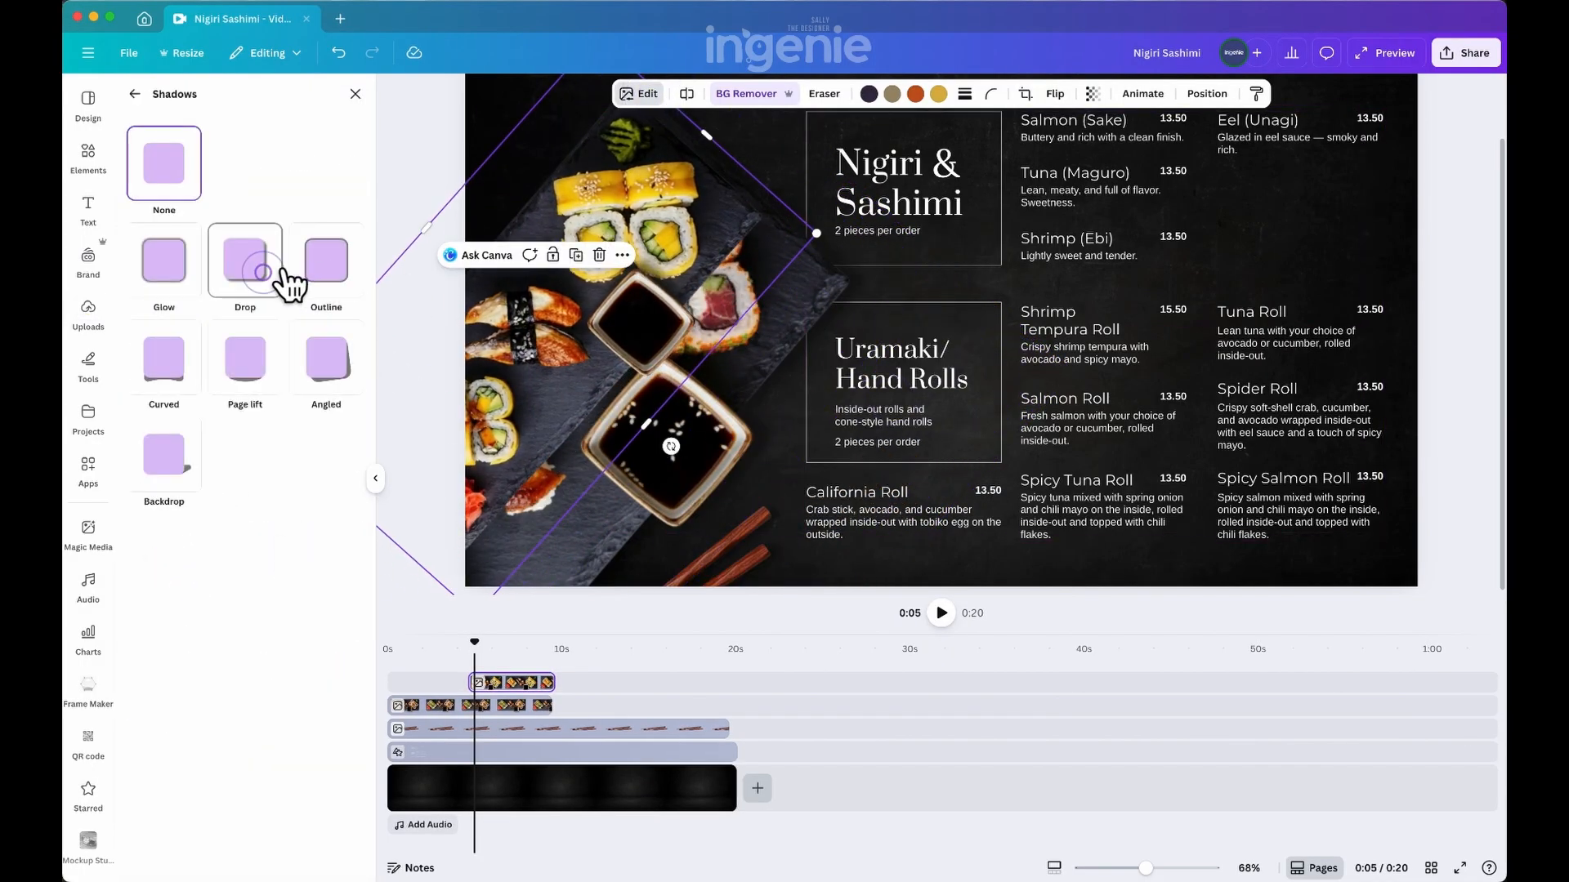
left_click(287, 283)
left_click(304, 606)
left_click_drag(304, 606, 212, 570)
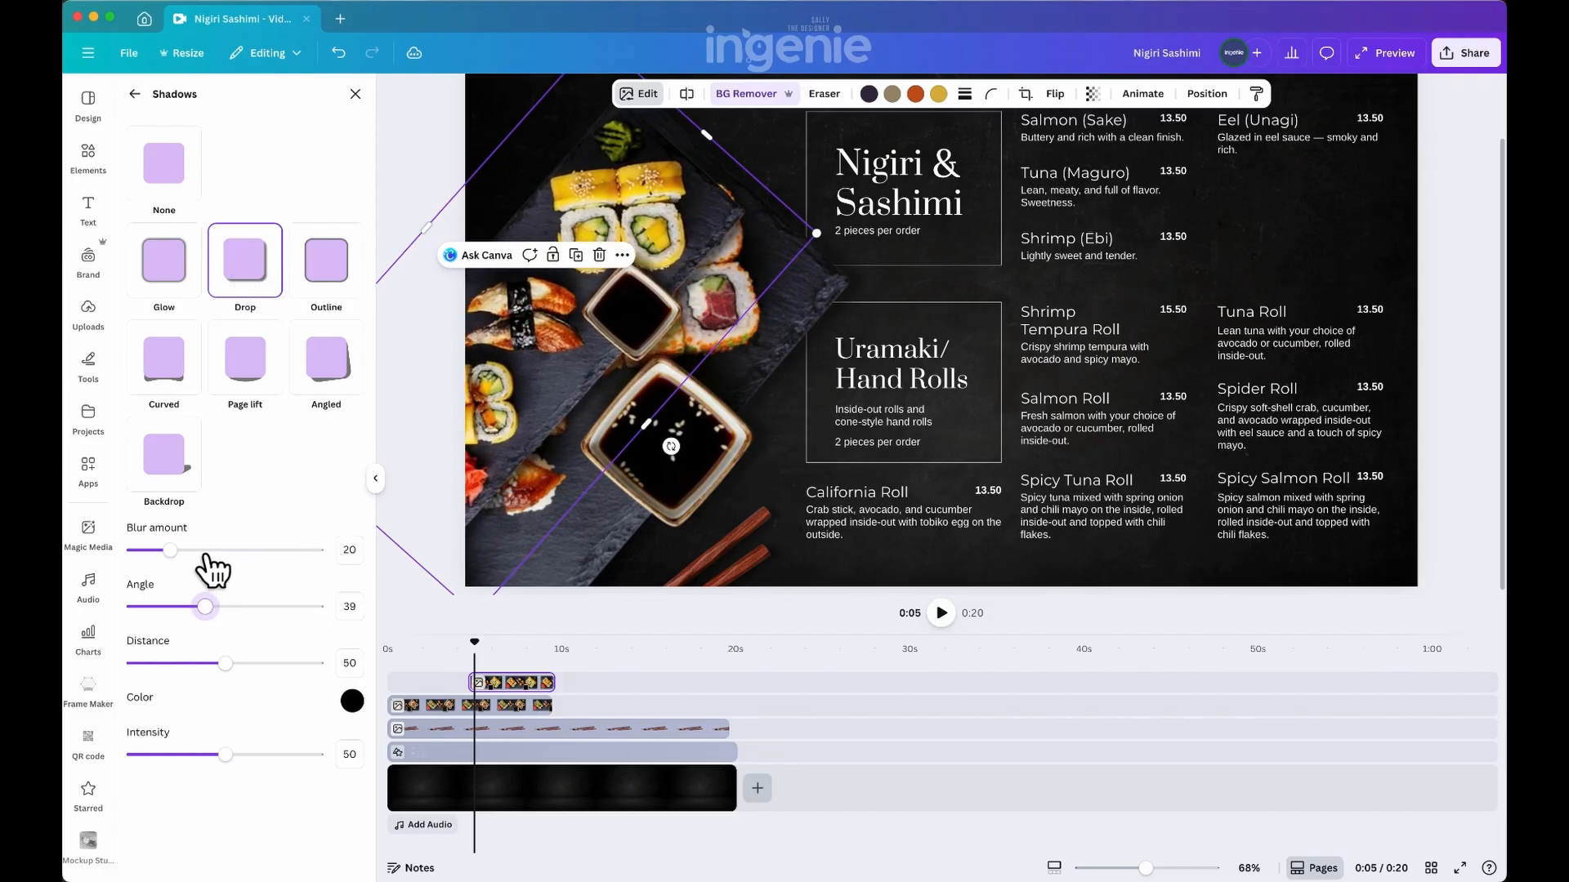
left_click_drag(225, 662, 200, 663)
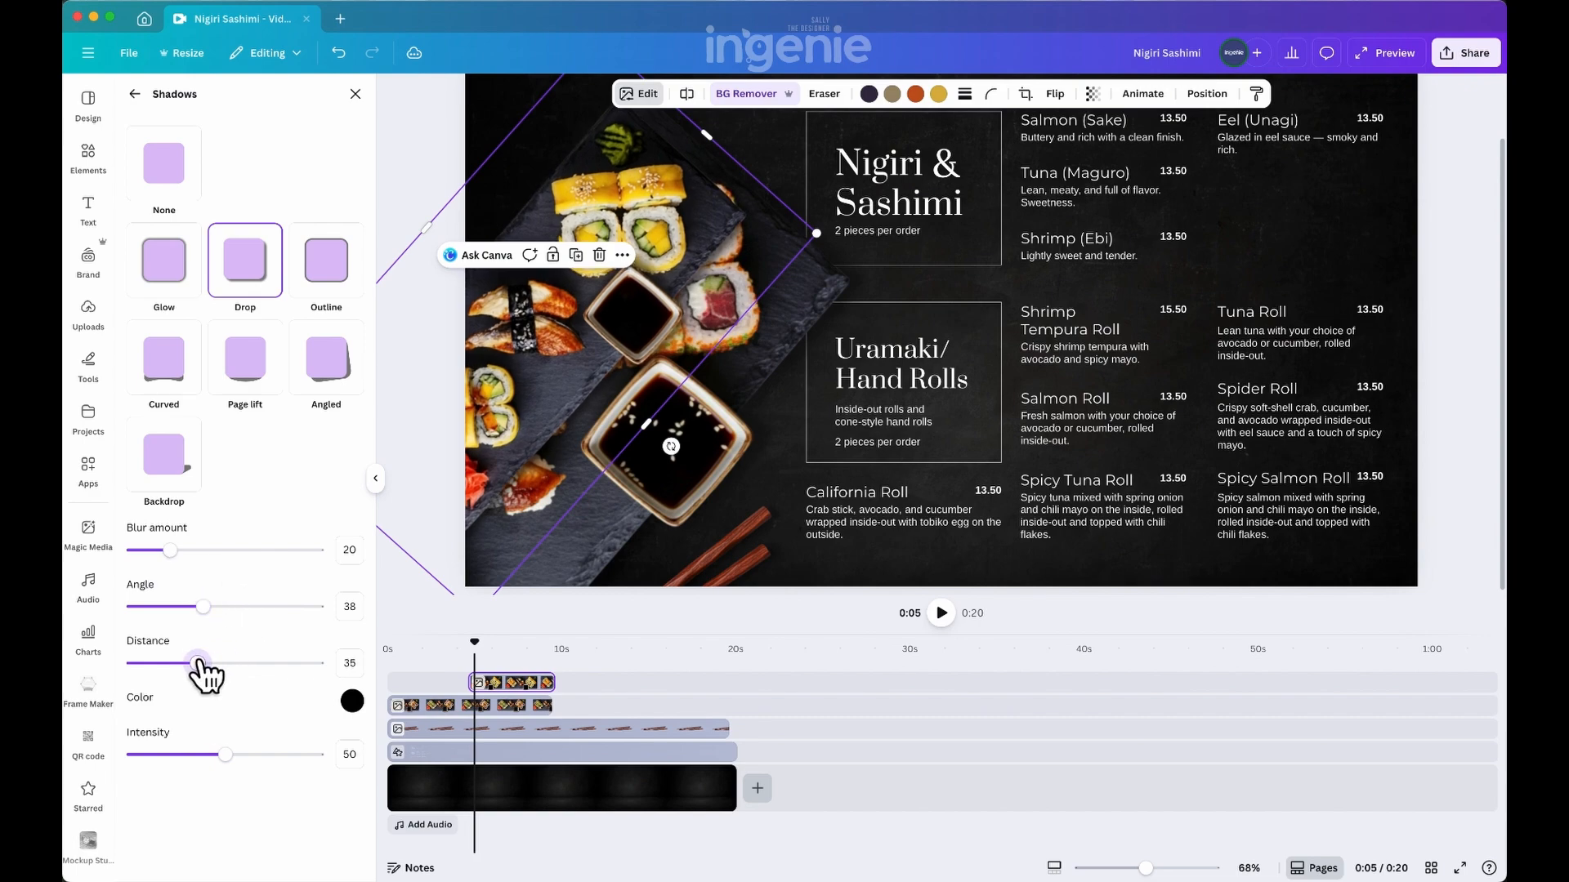
Enlarge and reposition the new platter so its slate lines up with the first platter underneath
left_click_drag(674, 262, 679, 246)
scroll(692, 345, "up", 1)
left_click_drag(694, 324, 701, 316)
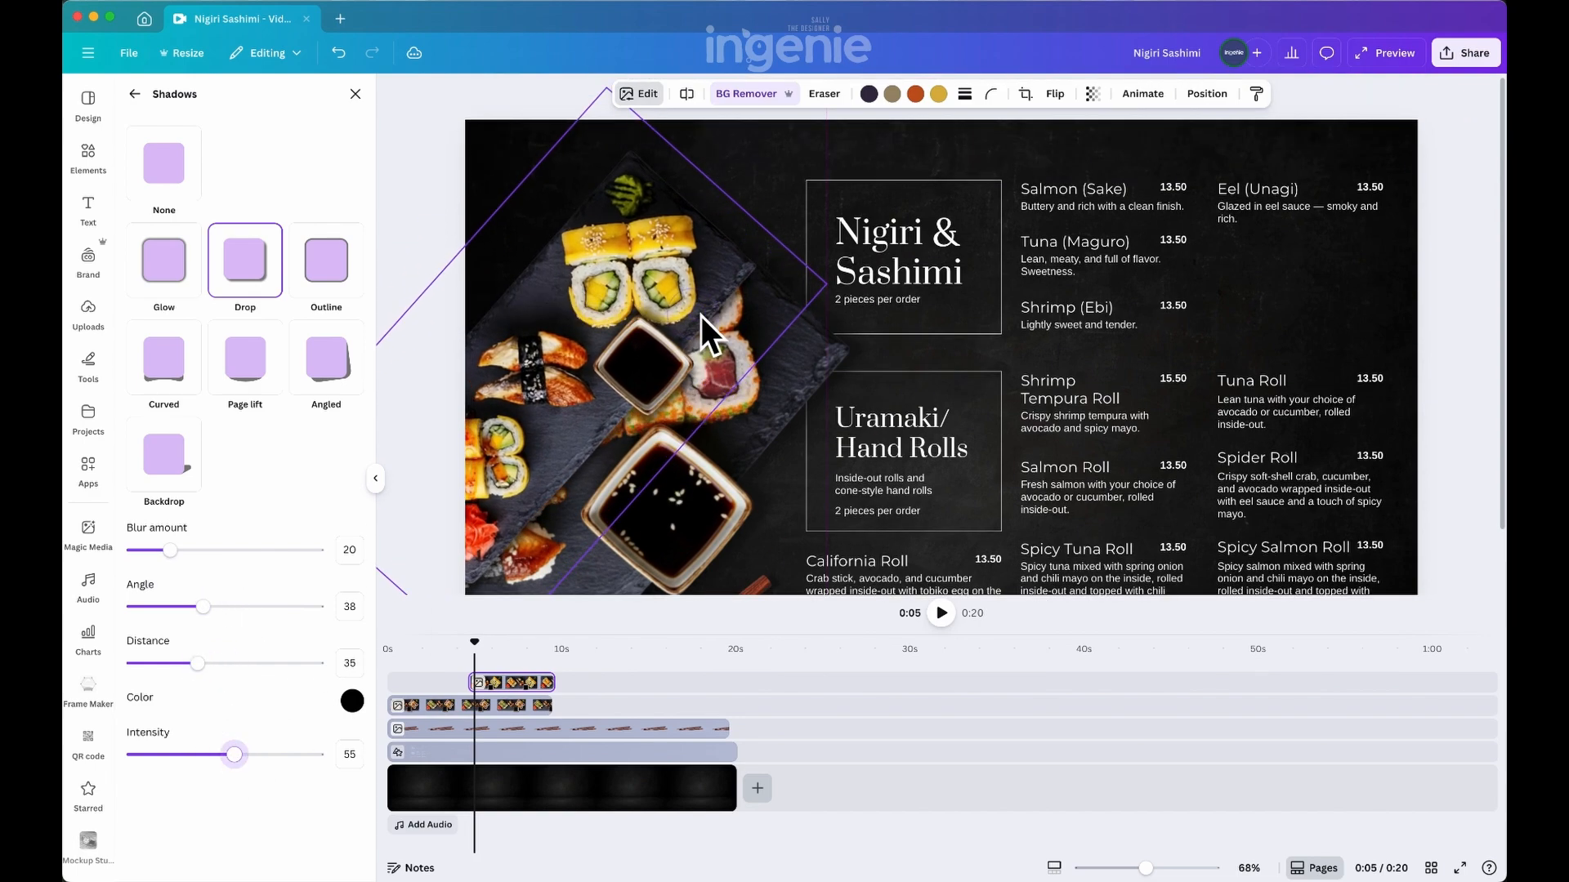
left_click_drag(827, 285, 512, 486)
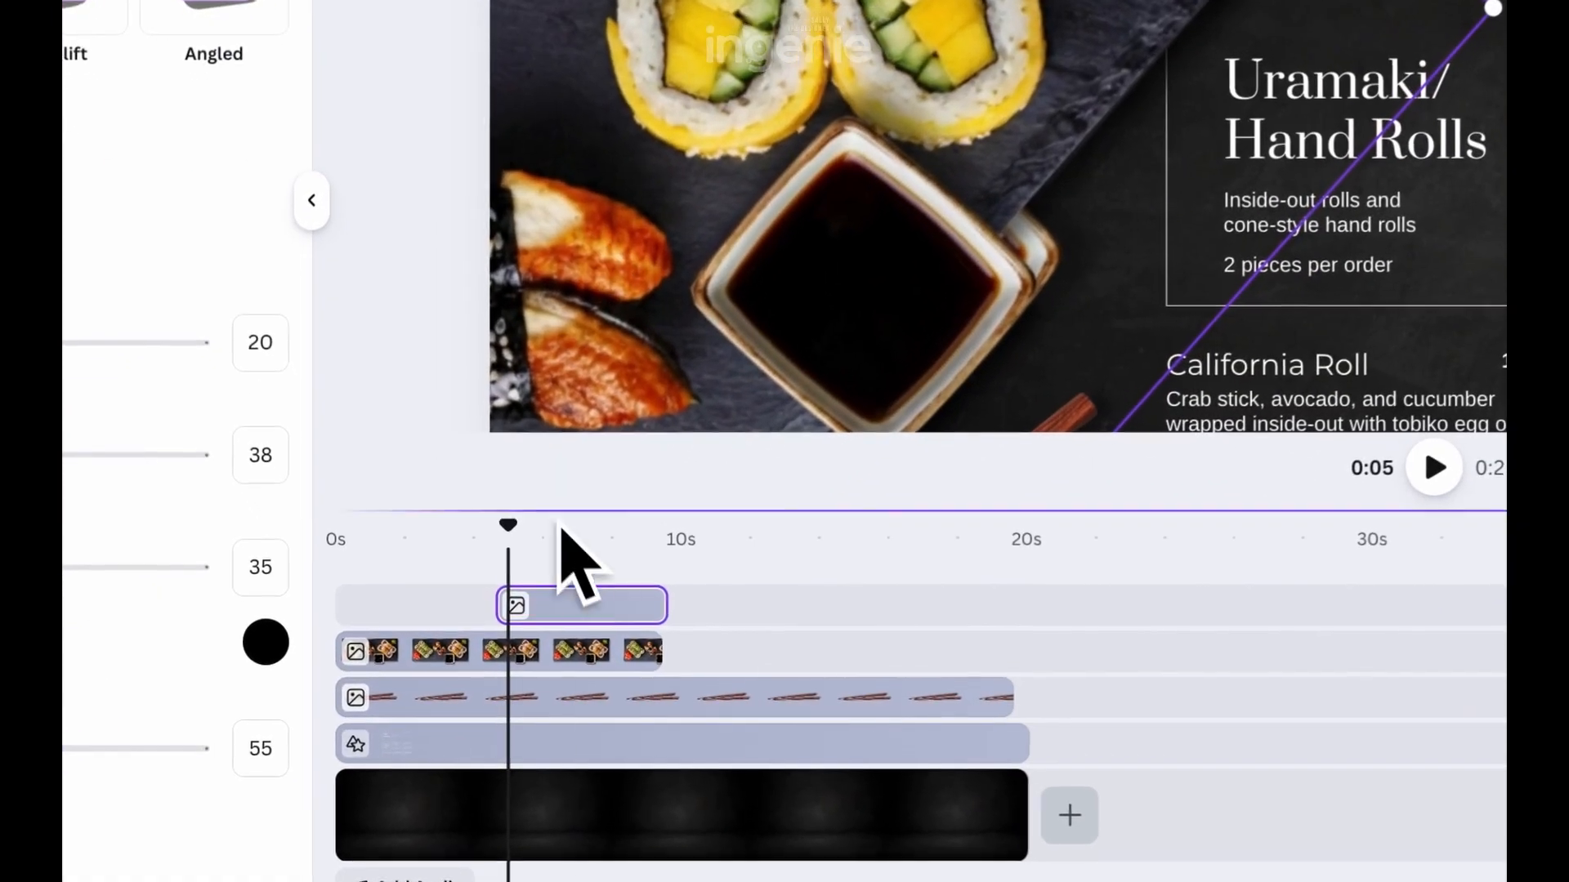
Place the second platter's clip after the first from about 10 to just under 20 seconds, leaving a small gap between them
left_click_drag(578, 609, 1004, 629)
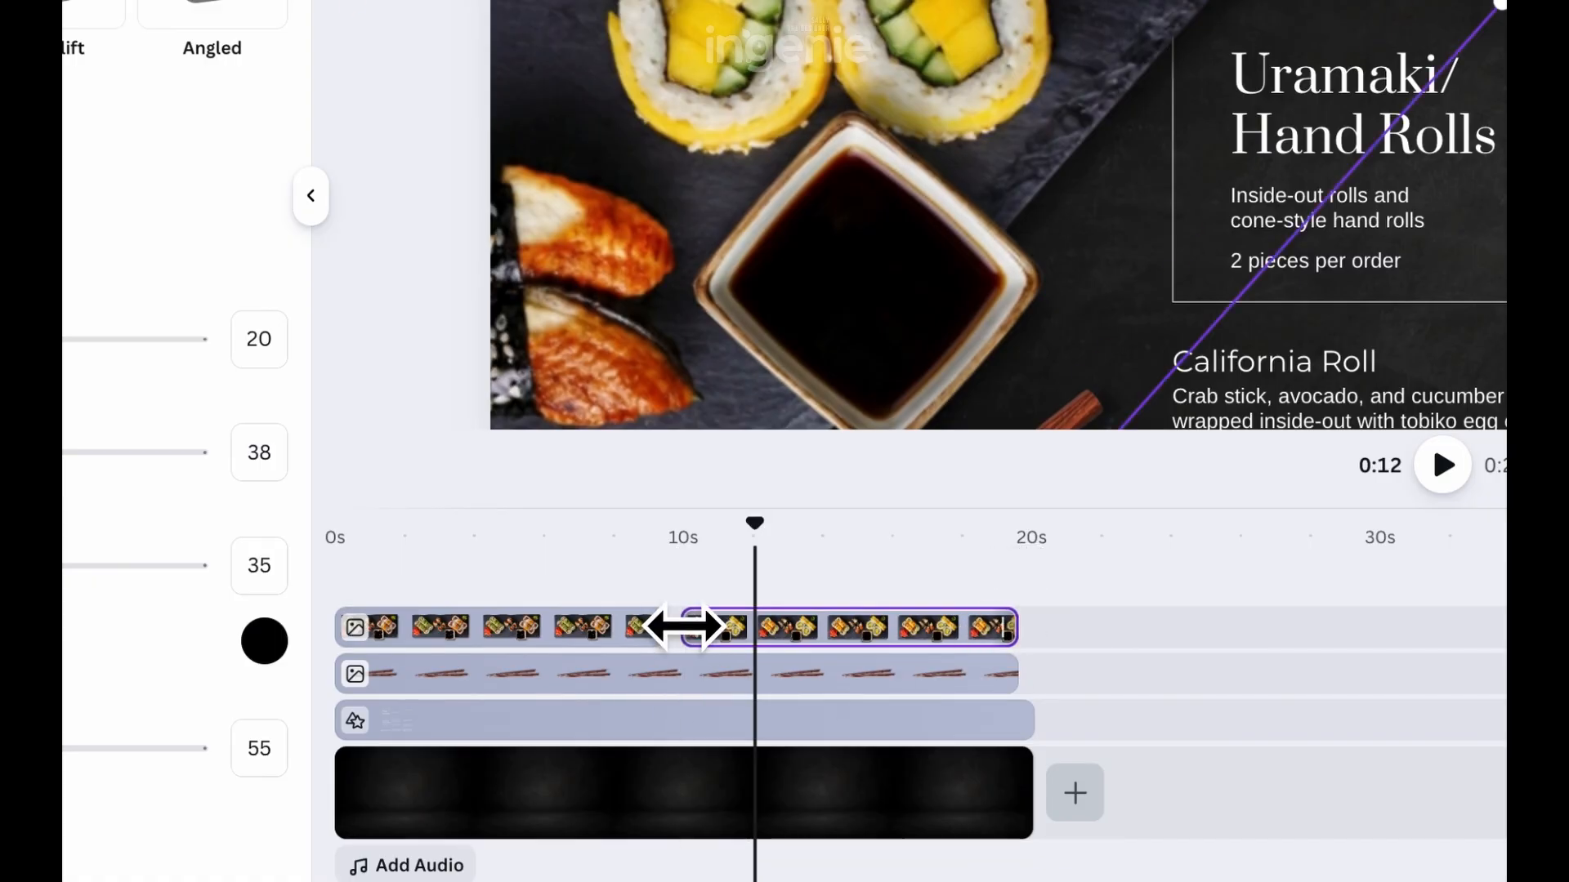
left_click_drag(685, 626, 693, 627)
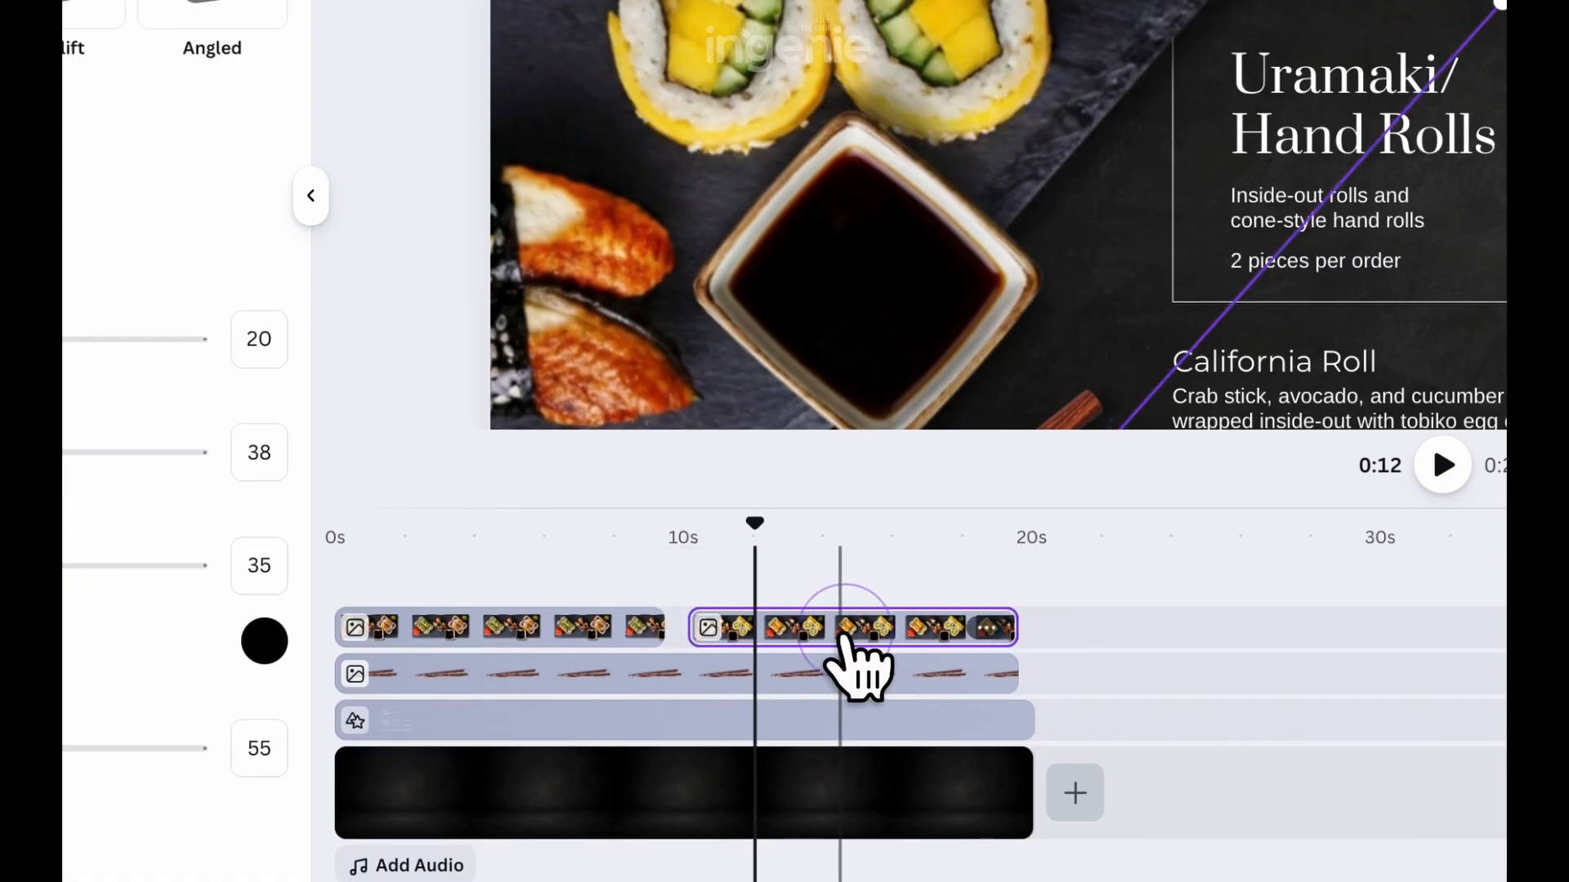
left_click_drag(844, 636, 836, 641)
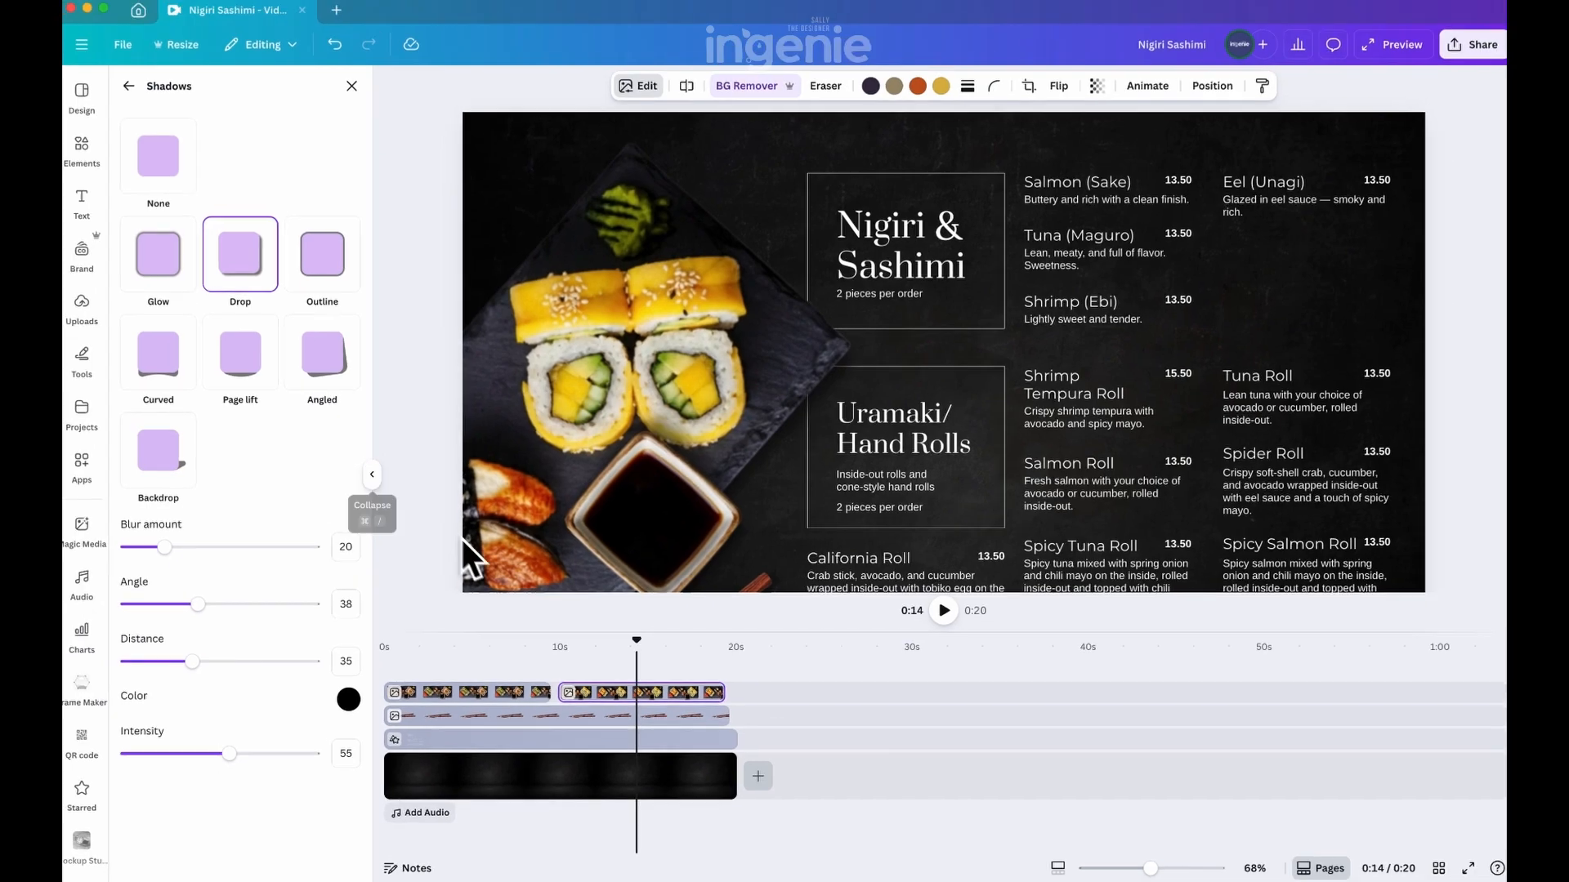
Try the Shake Zoom, Whip Slide and Old TV animations on the second platter, and apply the Ink reveal
left_click(700, 368)
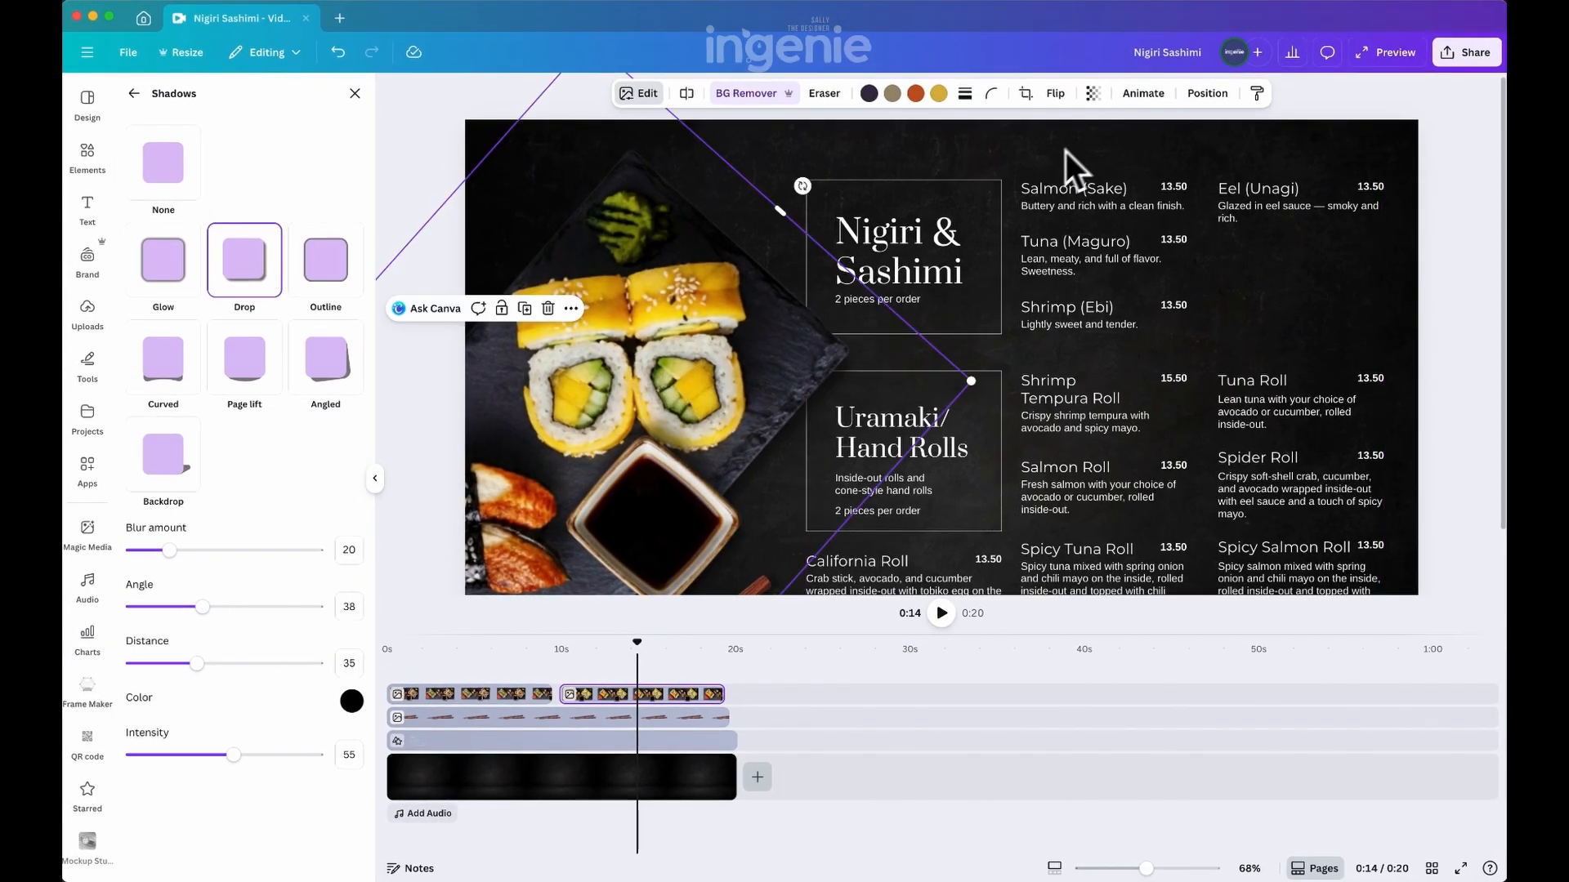
left_click(1144, 94)
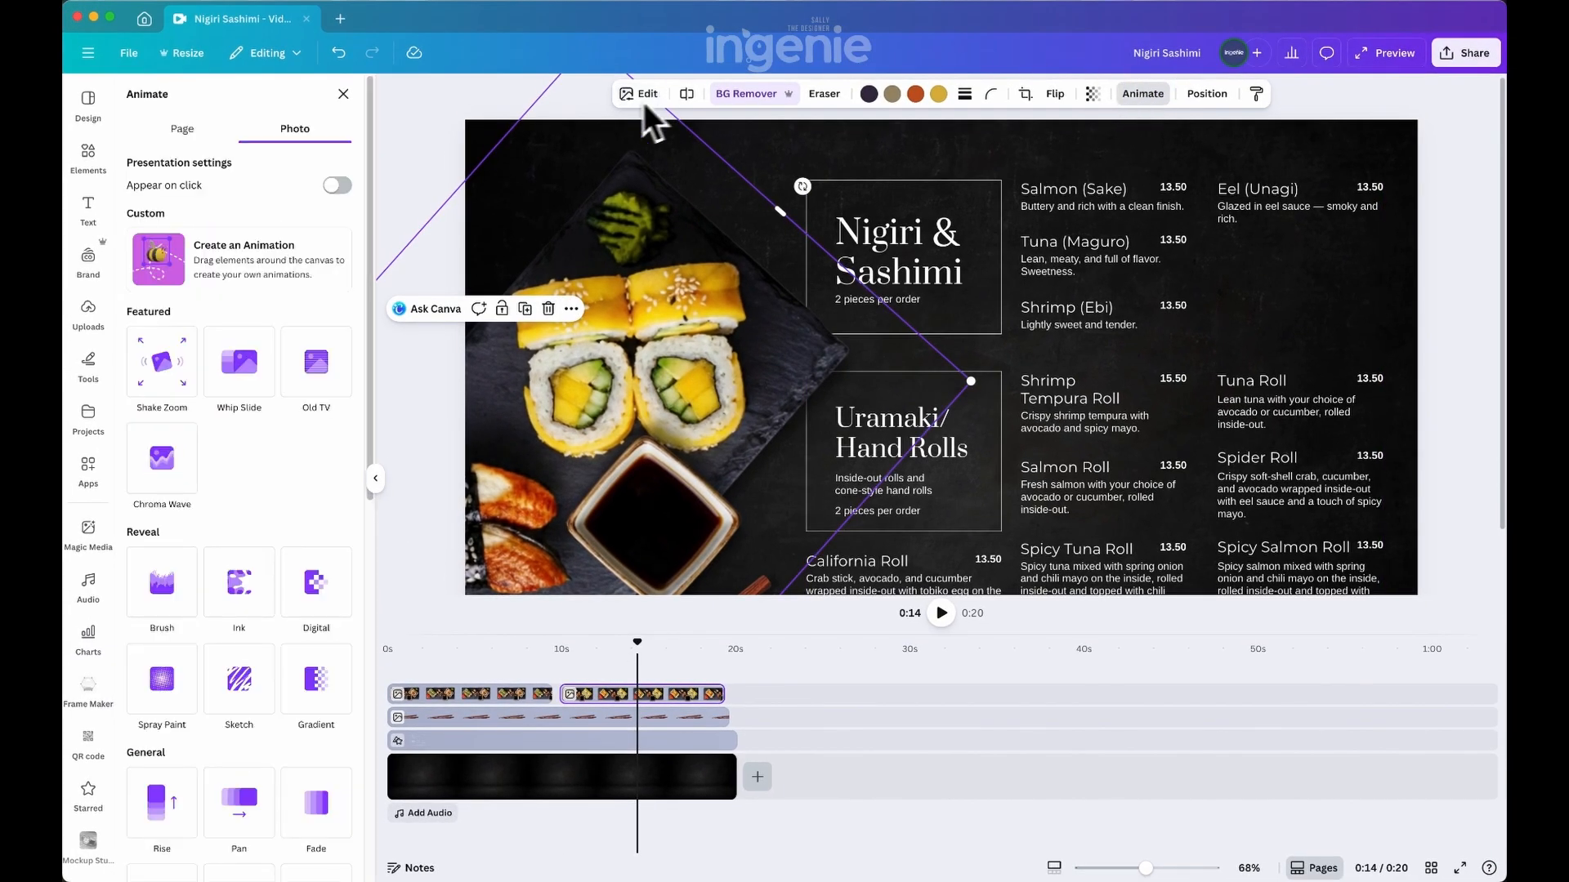
left_click(159, 363)
left_click(233, 372)
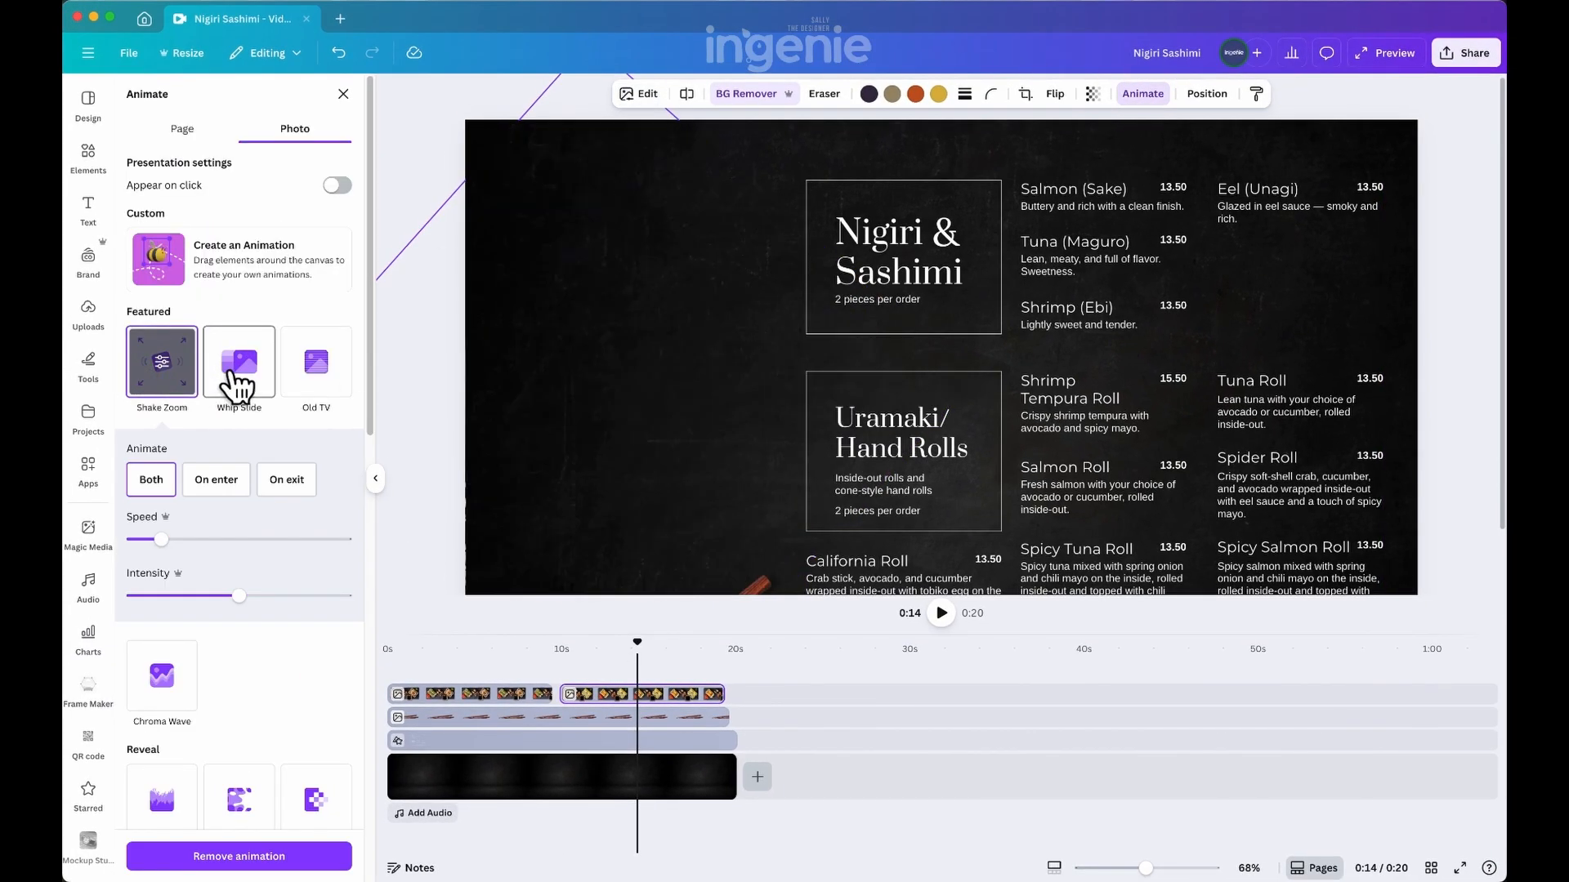
left_click(309, 404)
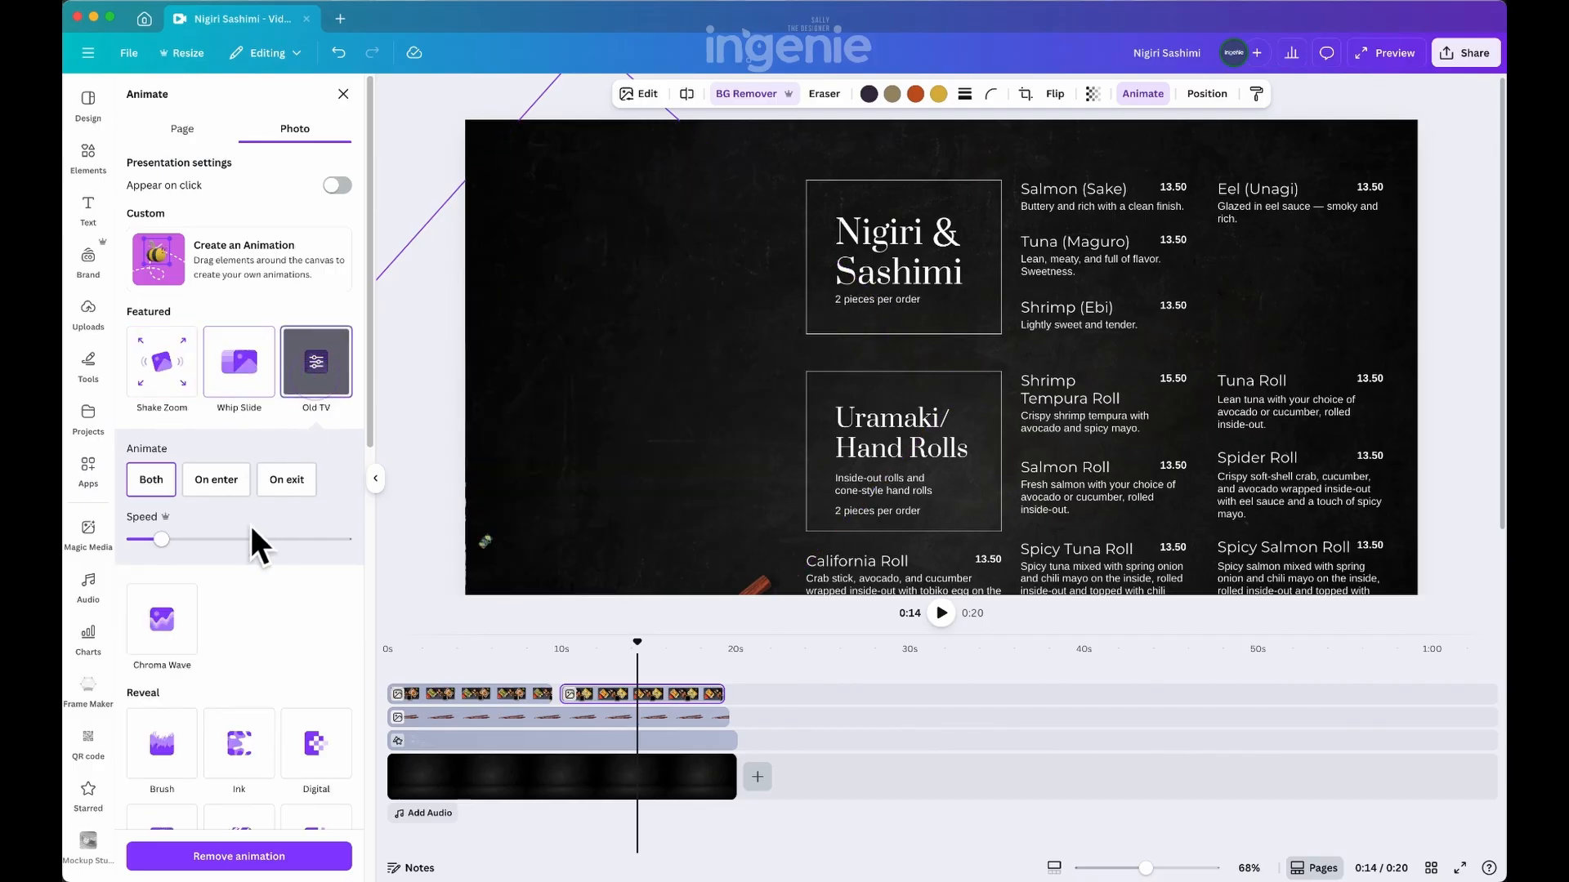
left_click(241, 742)
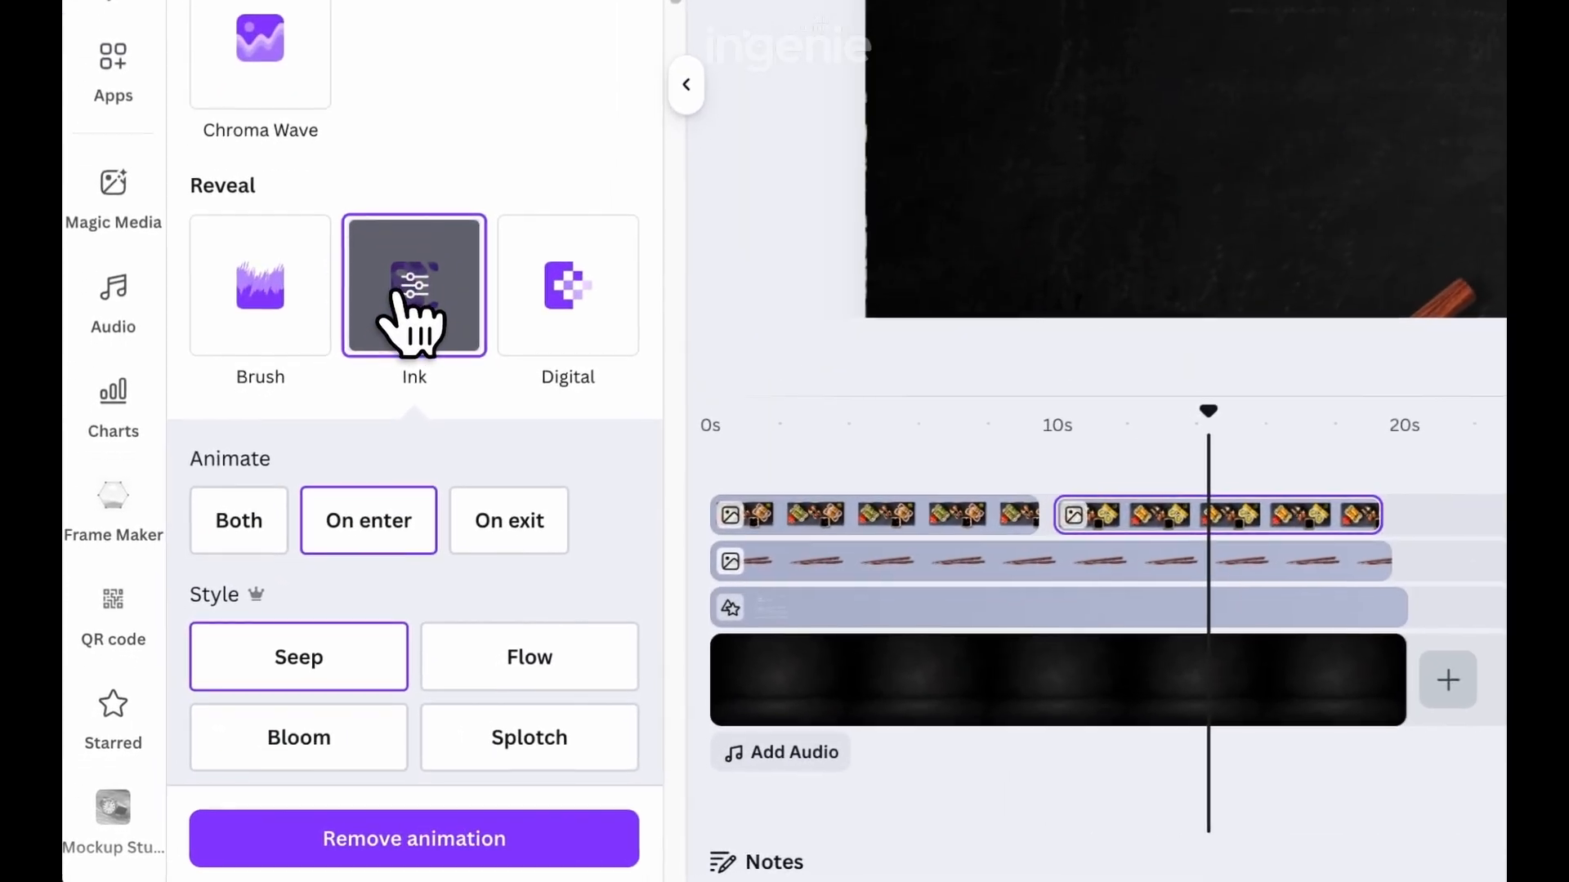
Compare the Ink animation's enter and exit timing on the second platter and set it to Both
left_click(153, 695)
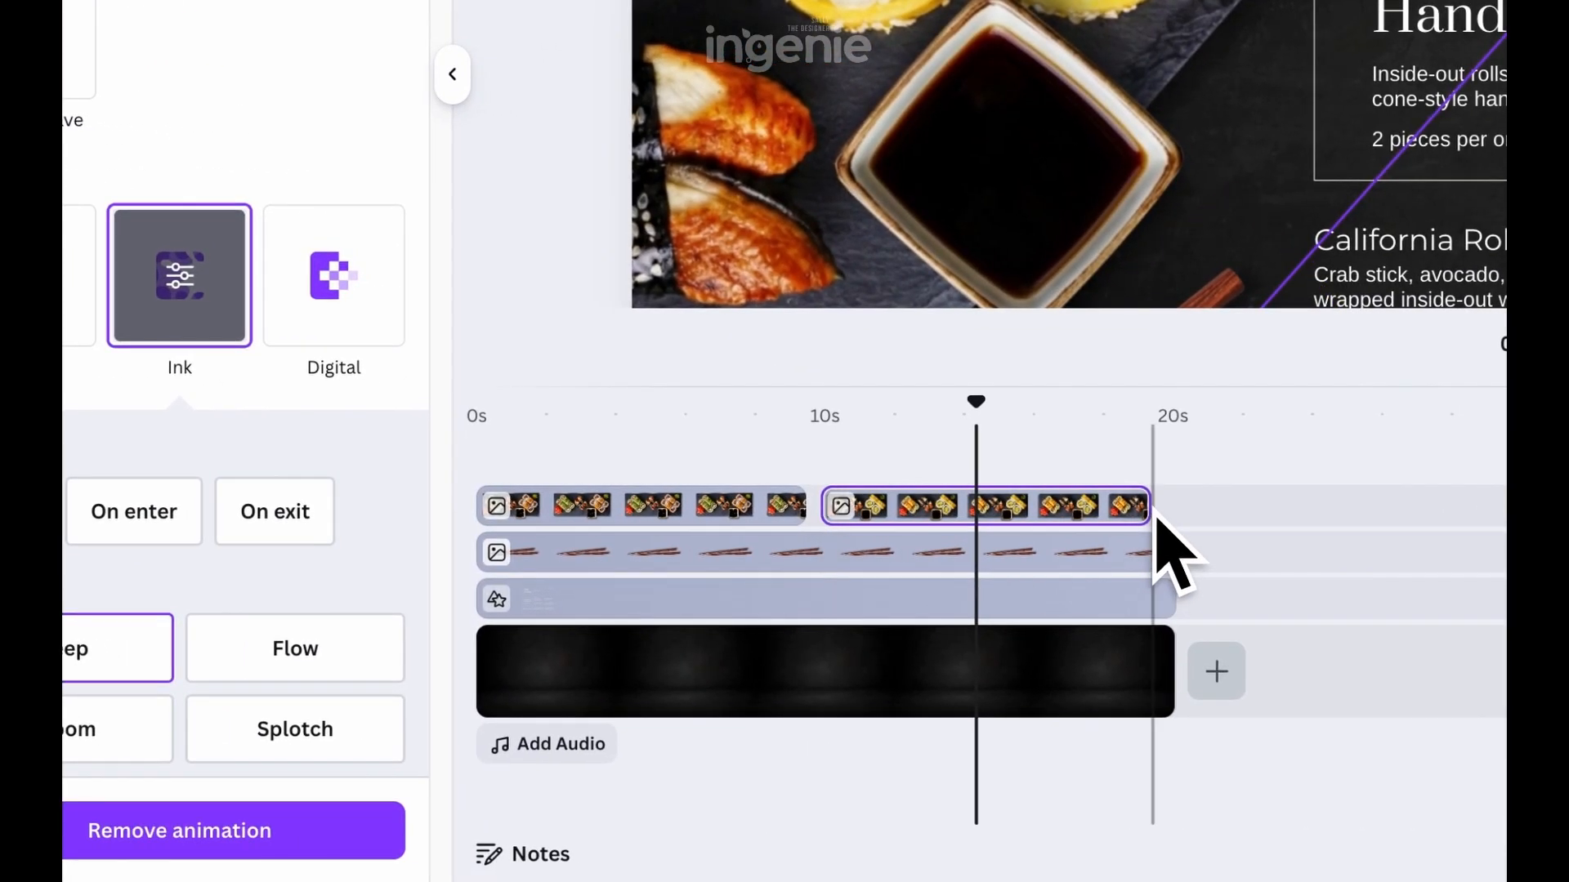
left_click(134, 512)
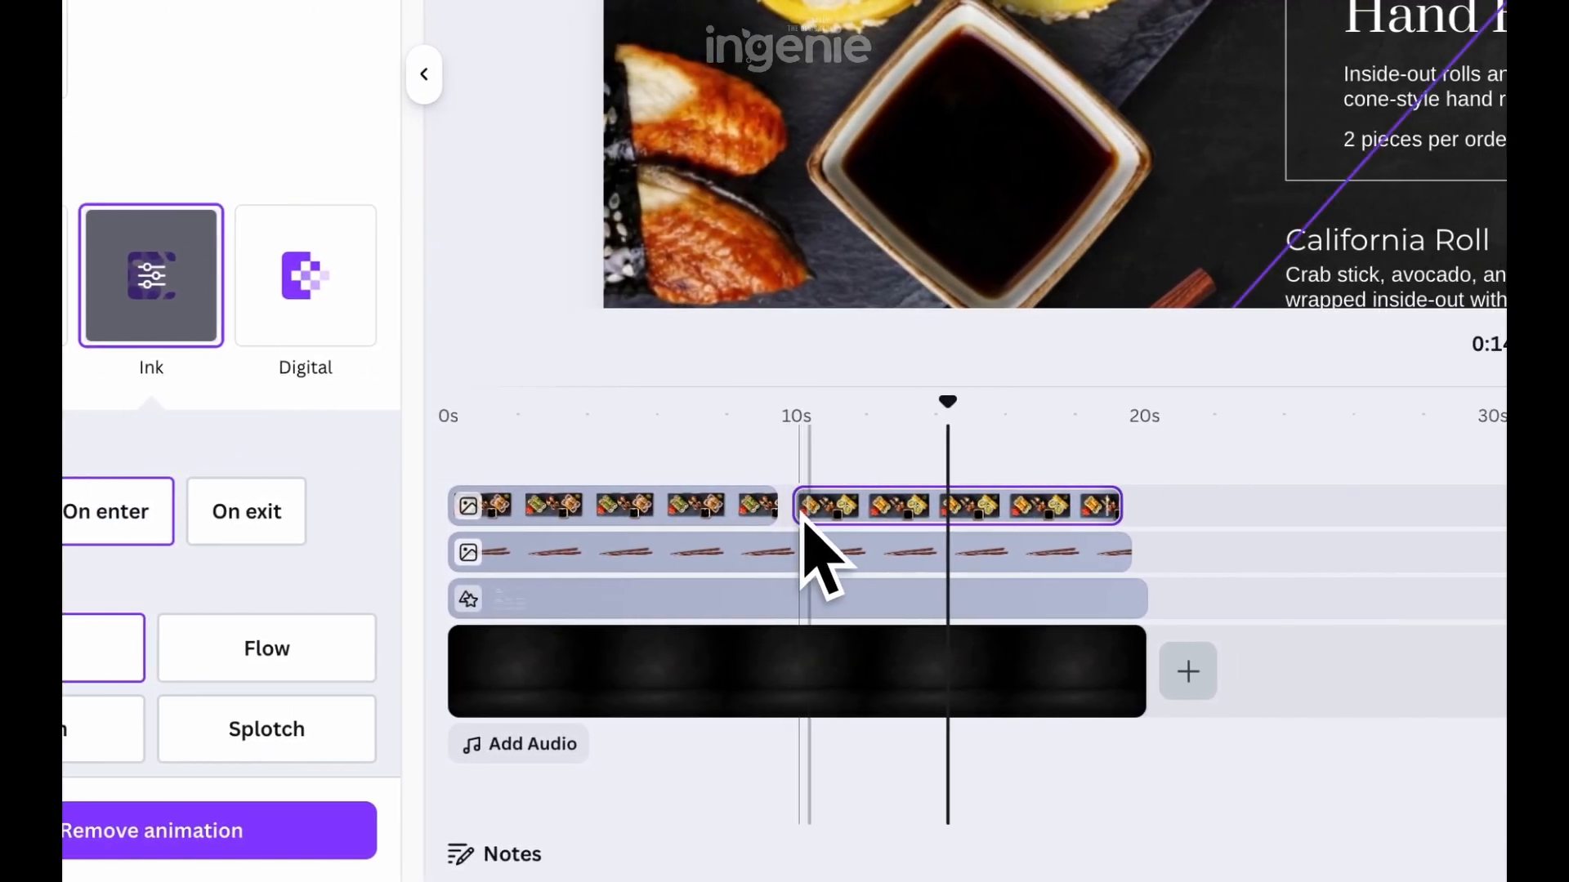
left_click(246, 512)
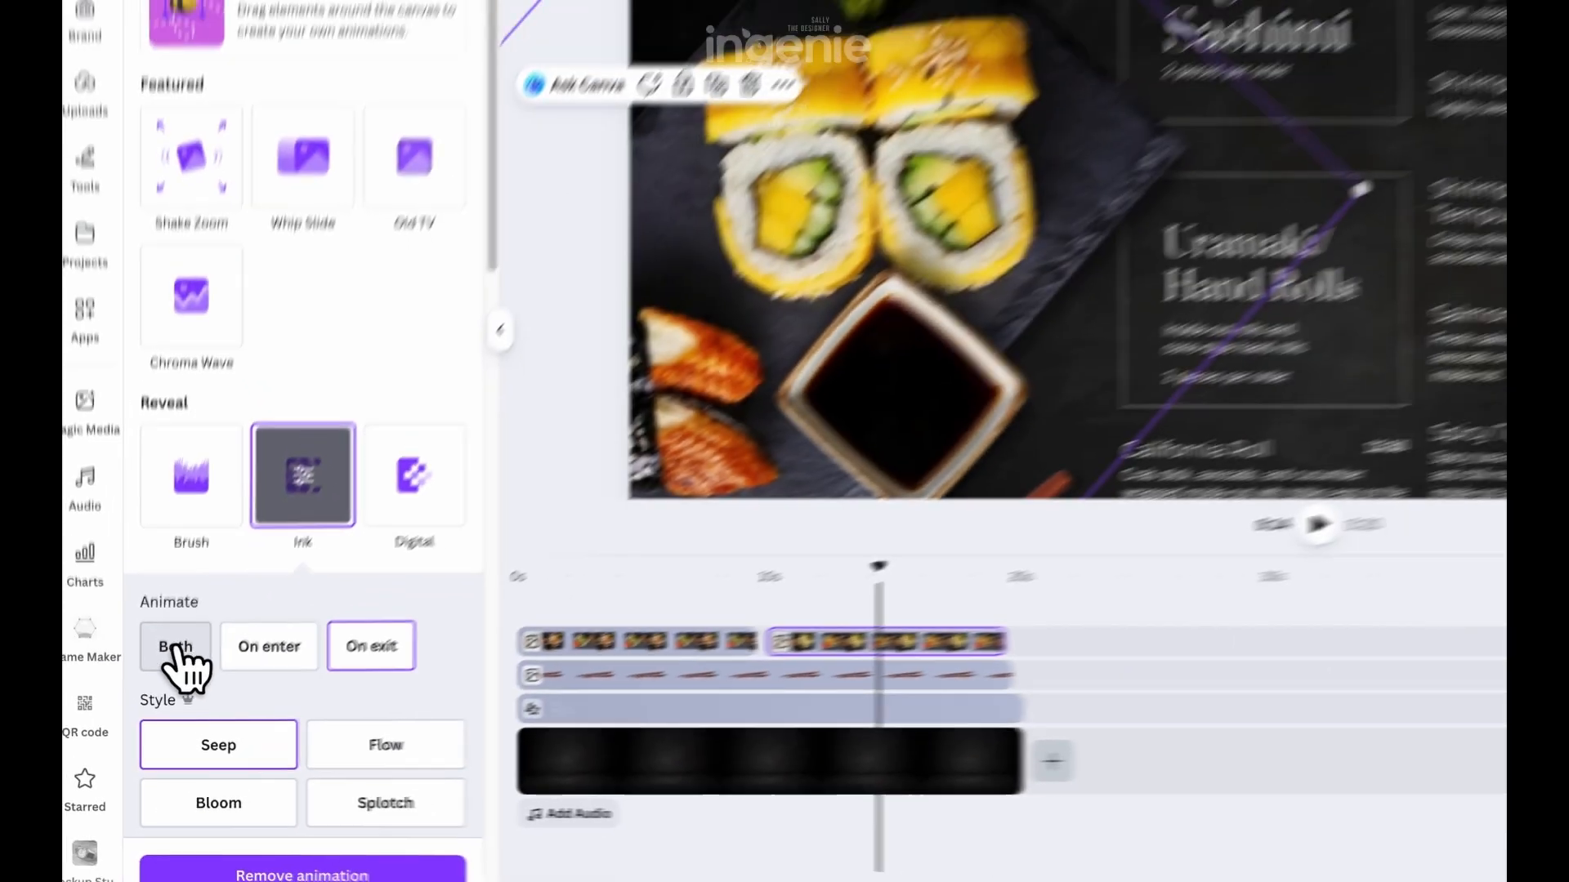
left_click(151, 697)
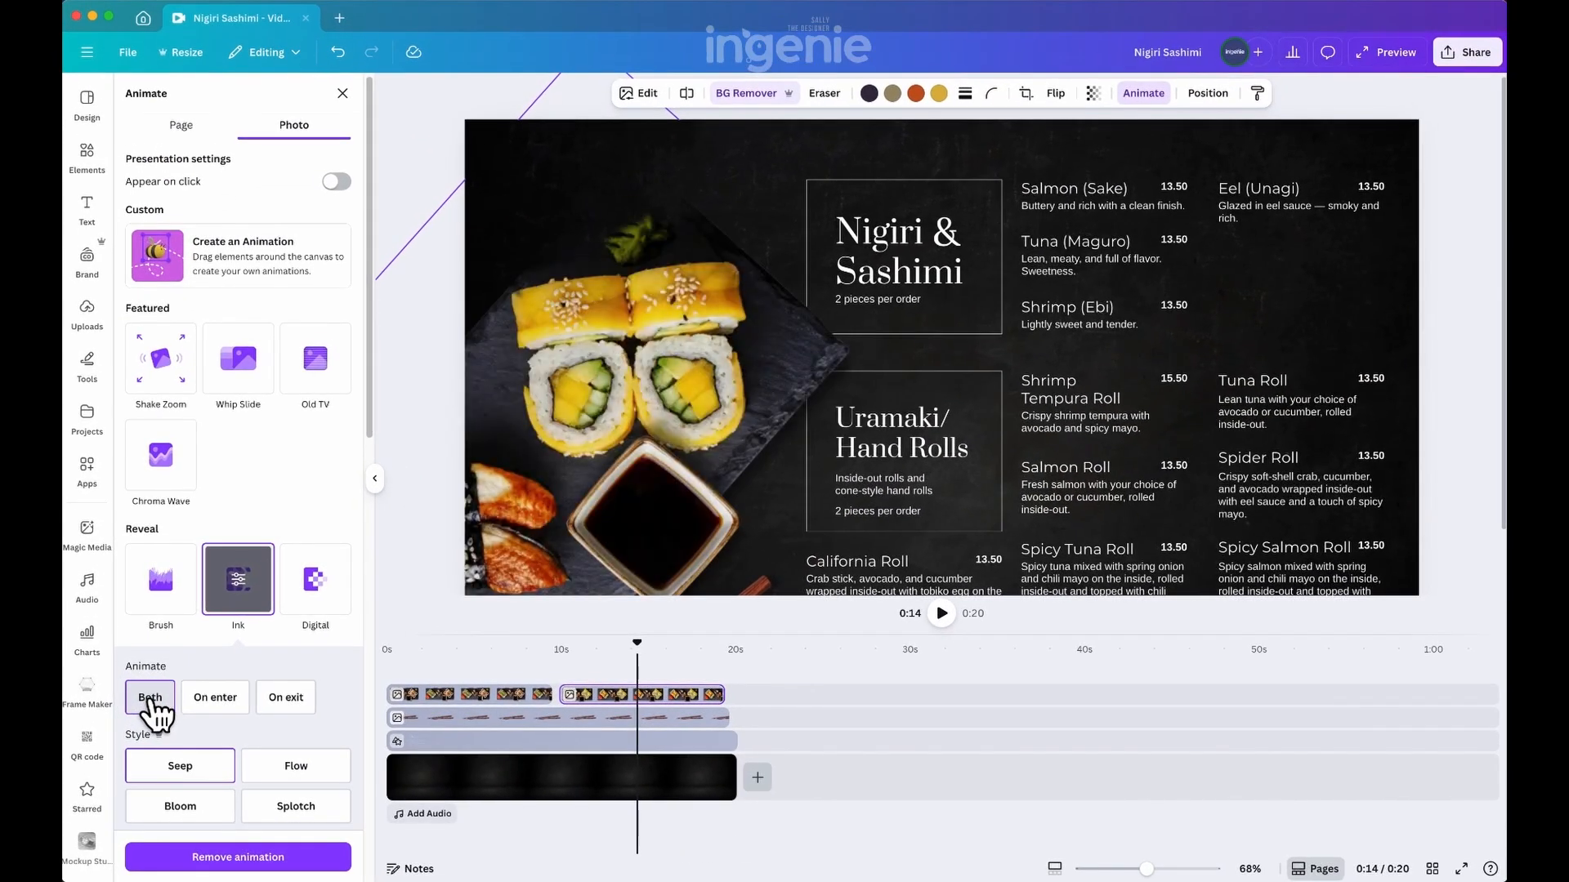
Apply the Ink reveal animation to the first platter and set it to Both
left_click(464, 701)
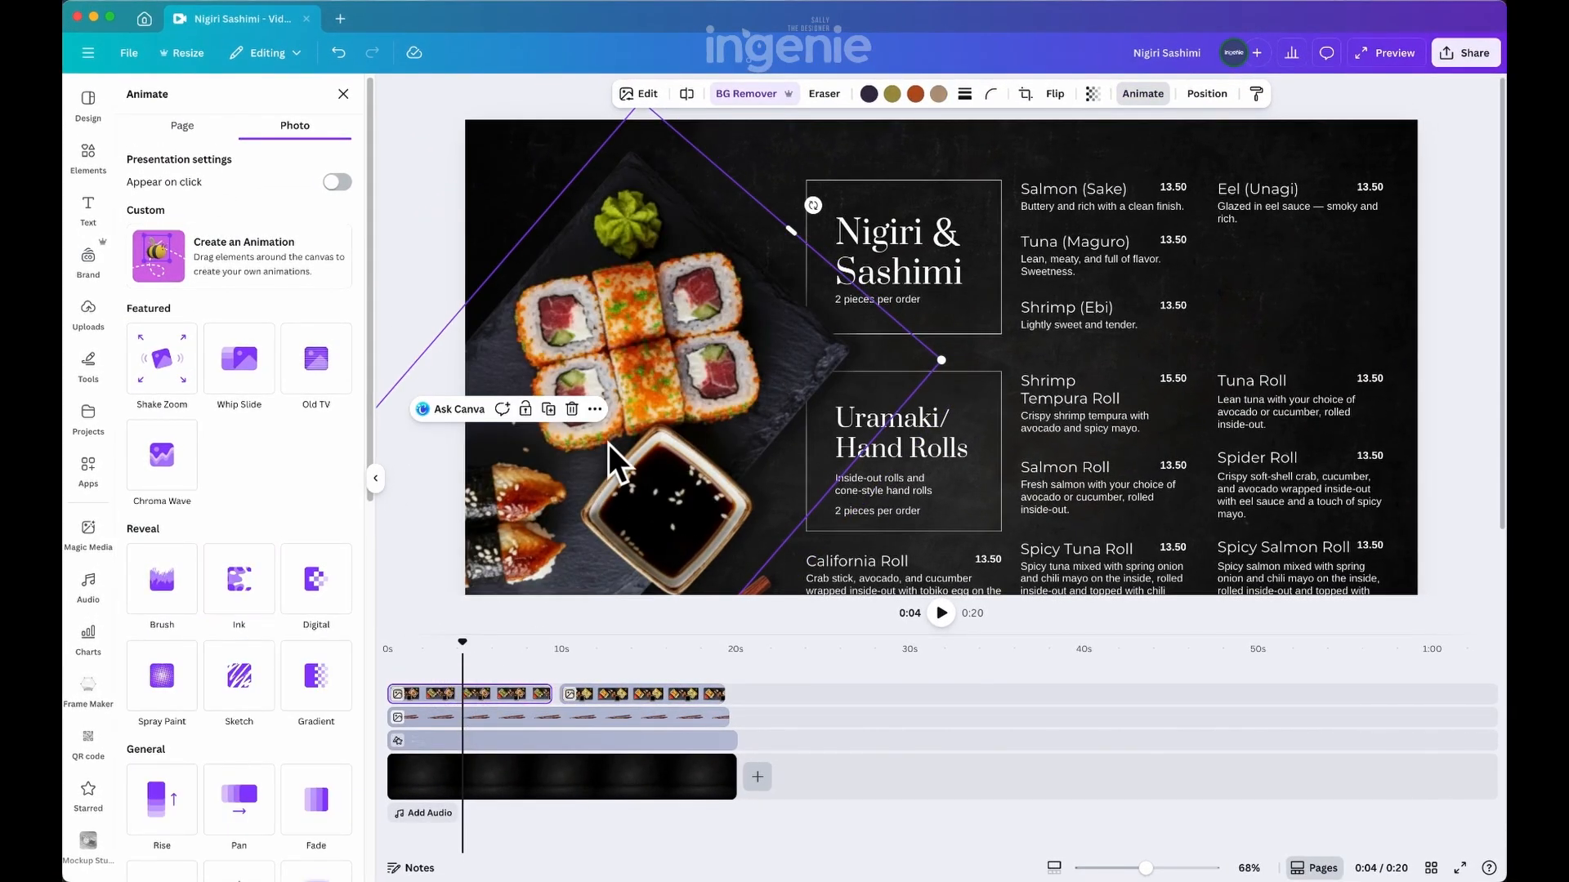
left_click(238, 580)
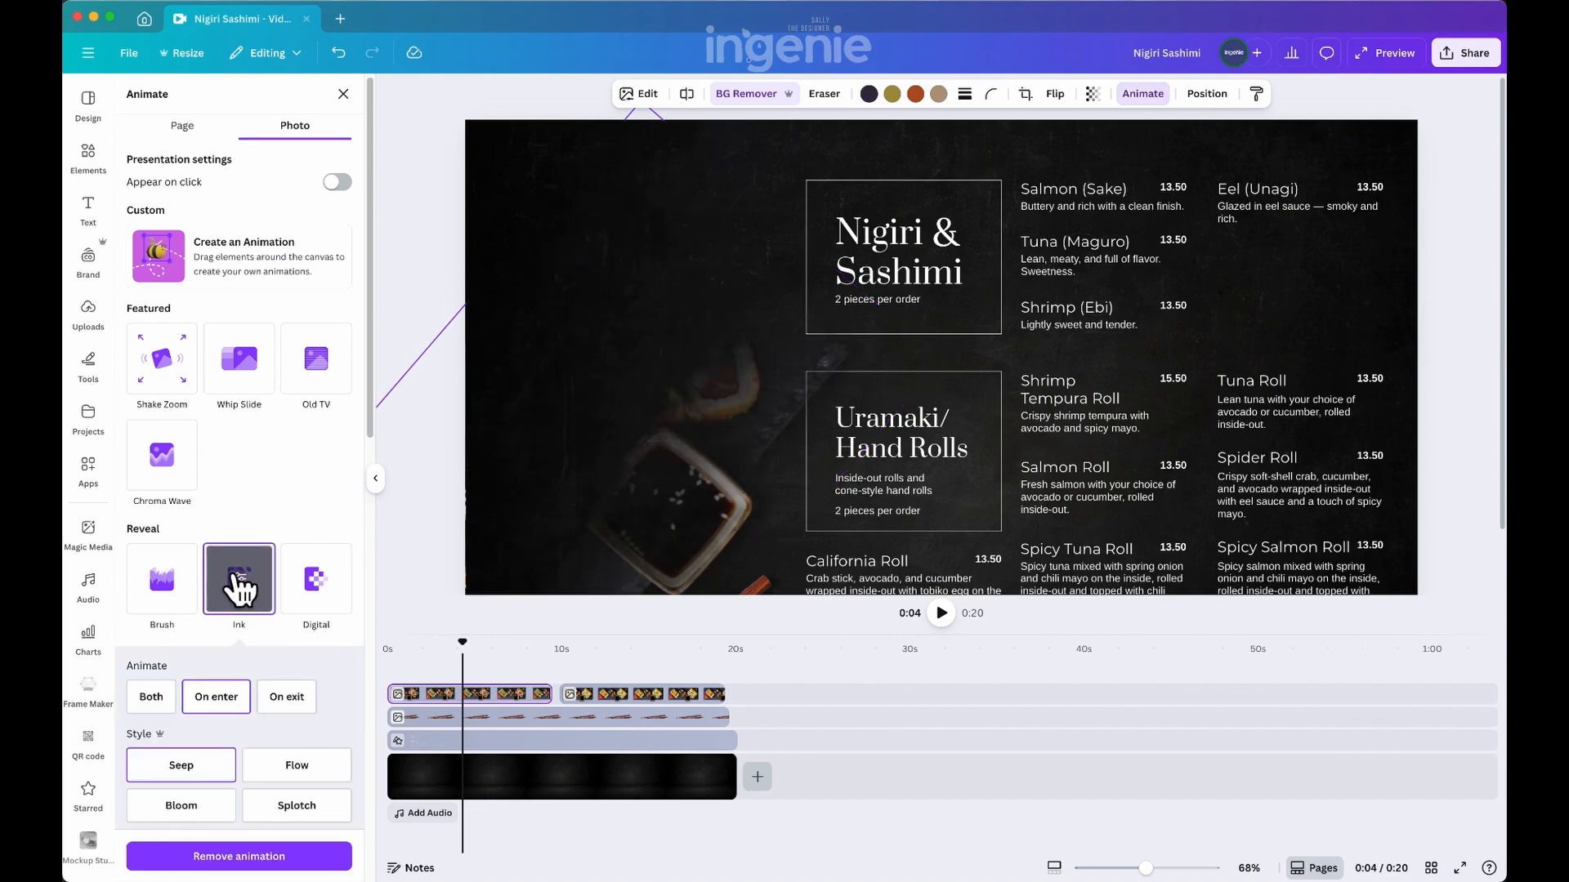
left_click(161, 702)
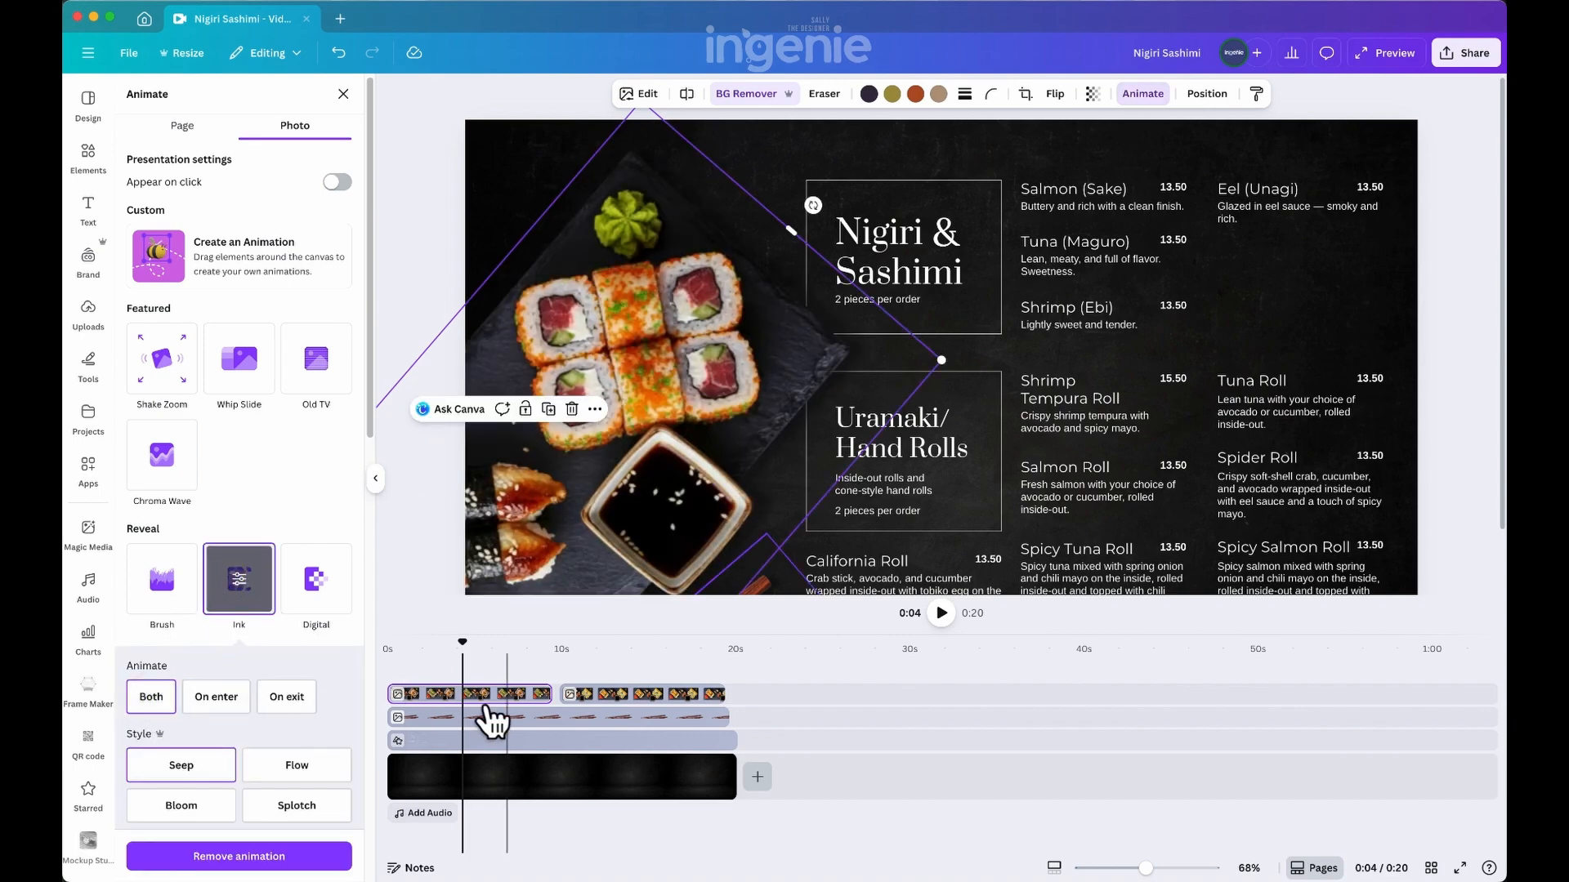
Apply the Rise animation to the chopsticks and set it to Both
left_click(529, 718)
scroll(758, 501, "down", 1)
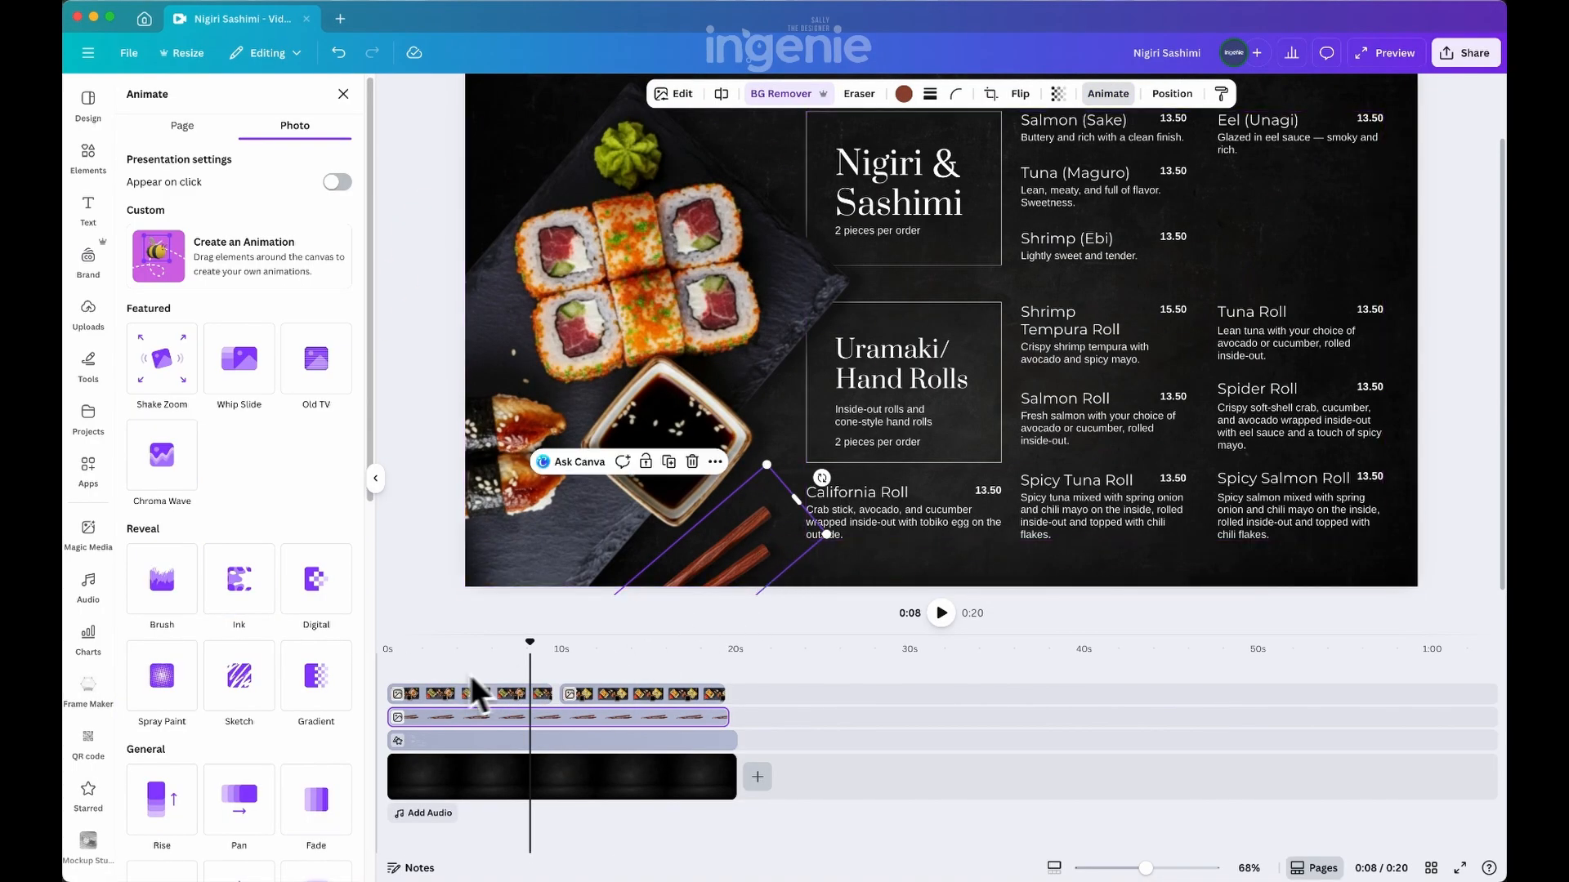
left_click(162, 805)
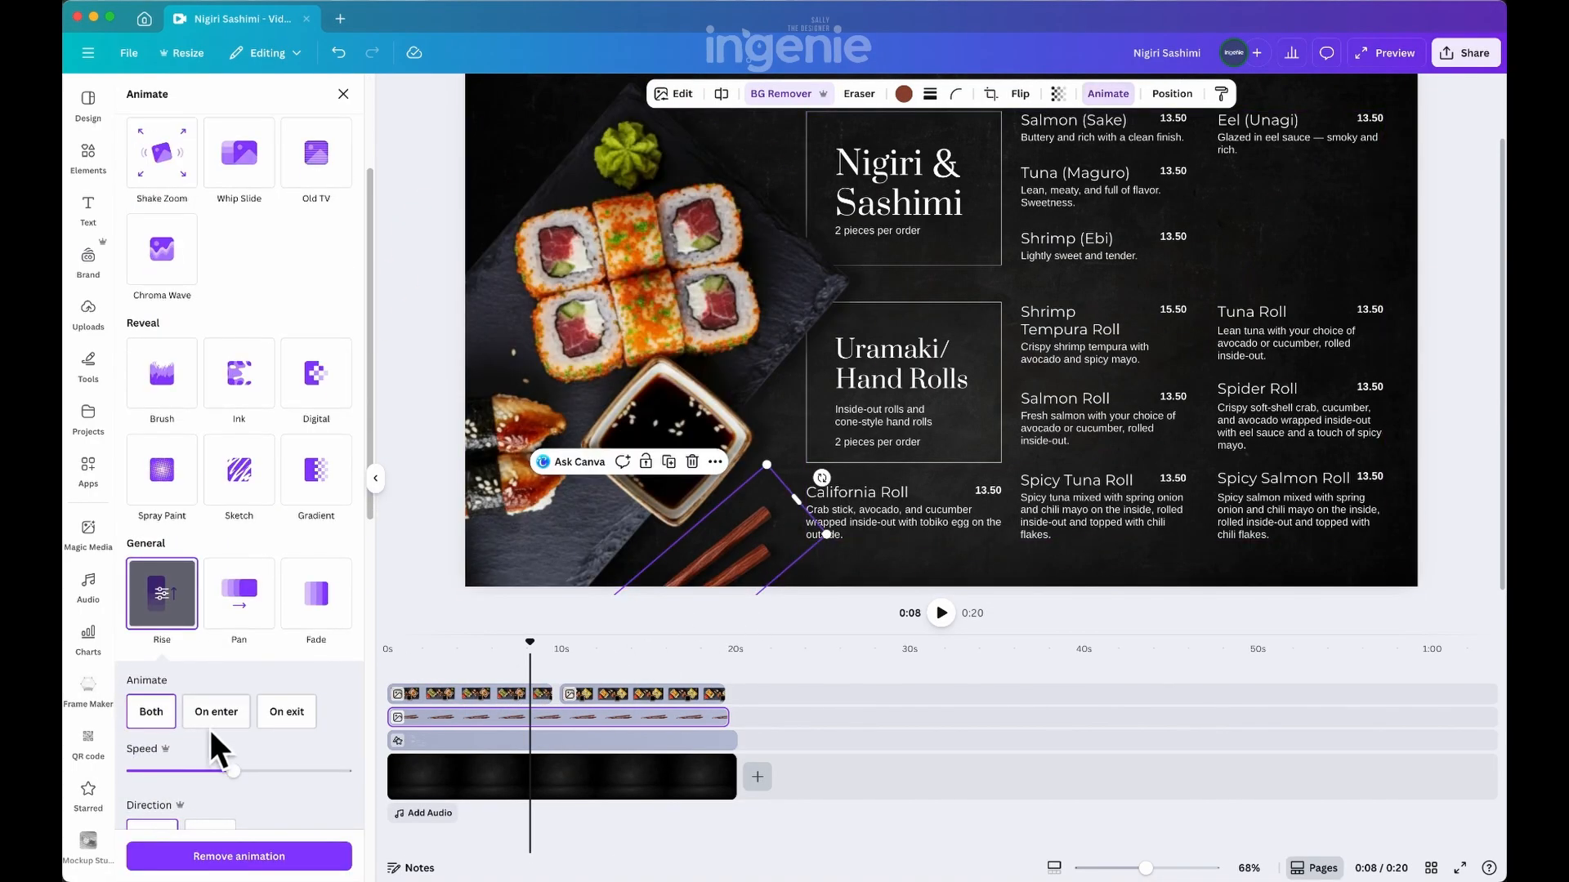
left_click(164, 710)
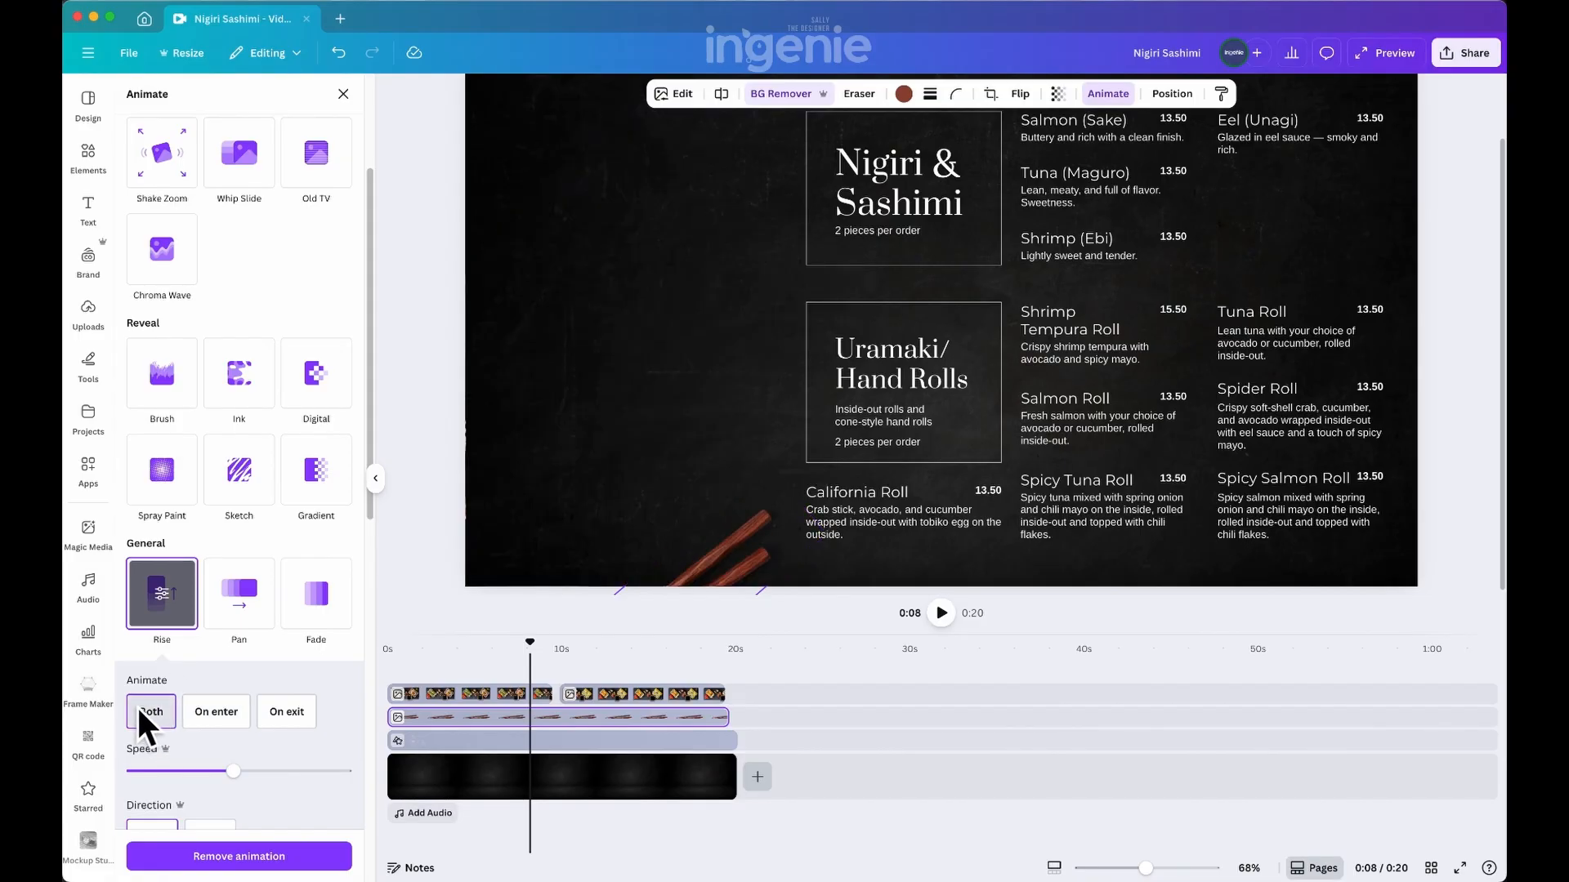
Return the playhead to the start of the timeline and watch the whole menu video in the full preview
left_click(374, 482)
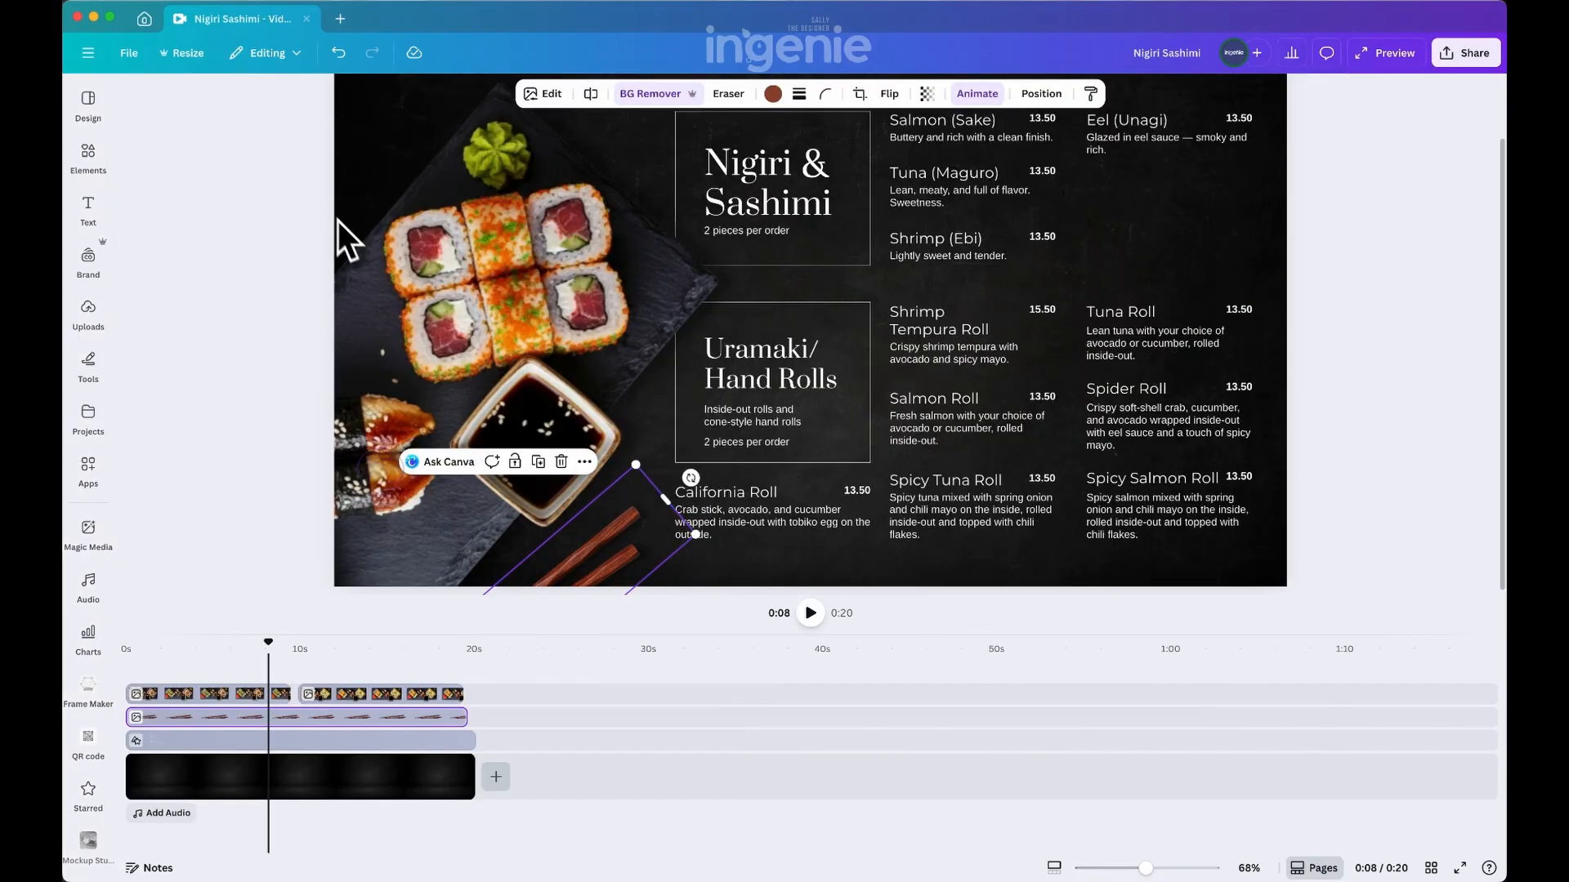
left_click(200, 200)
left_click_drag(268, 641, 96, 651)
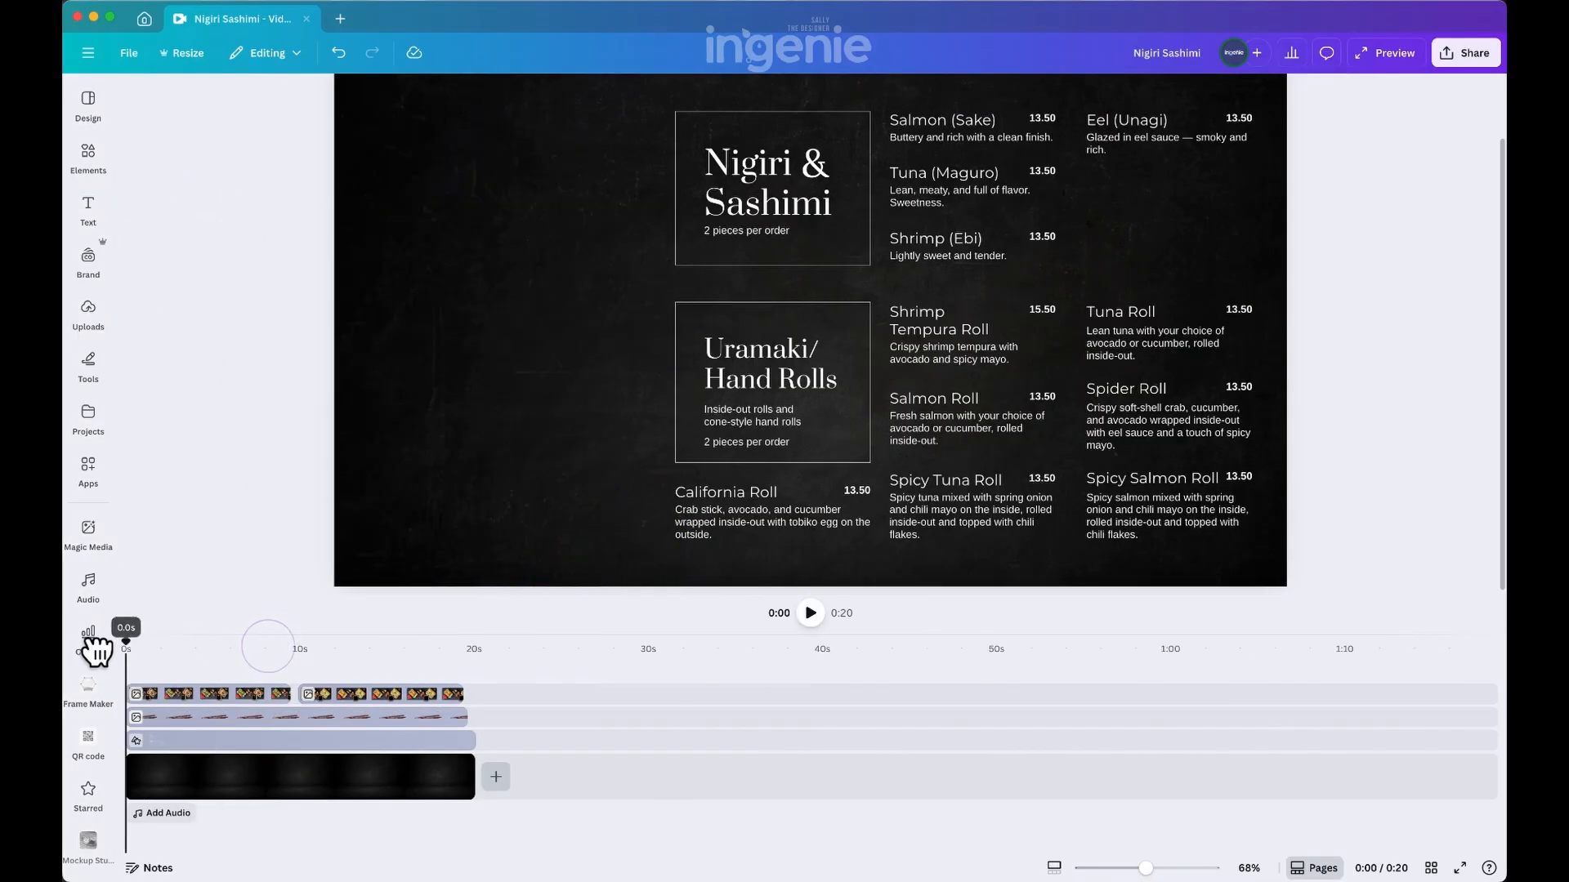
left_click(1370, 61)
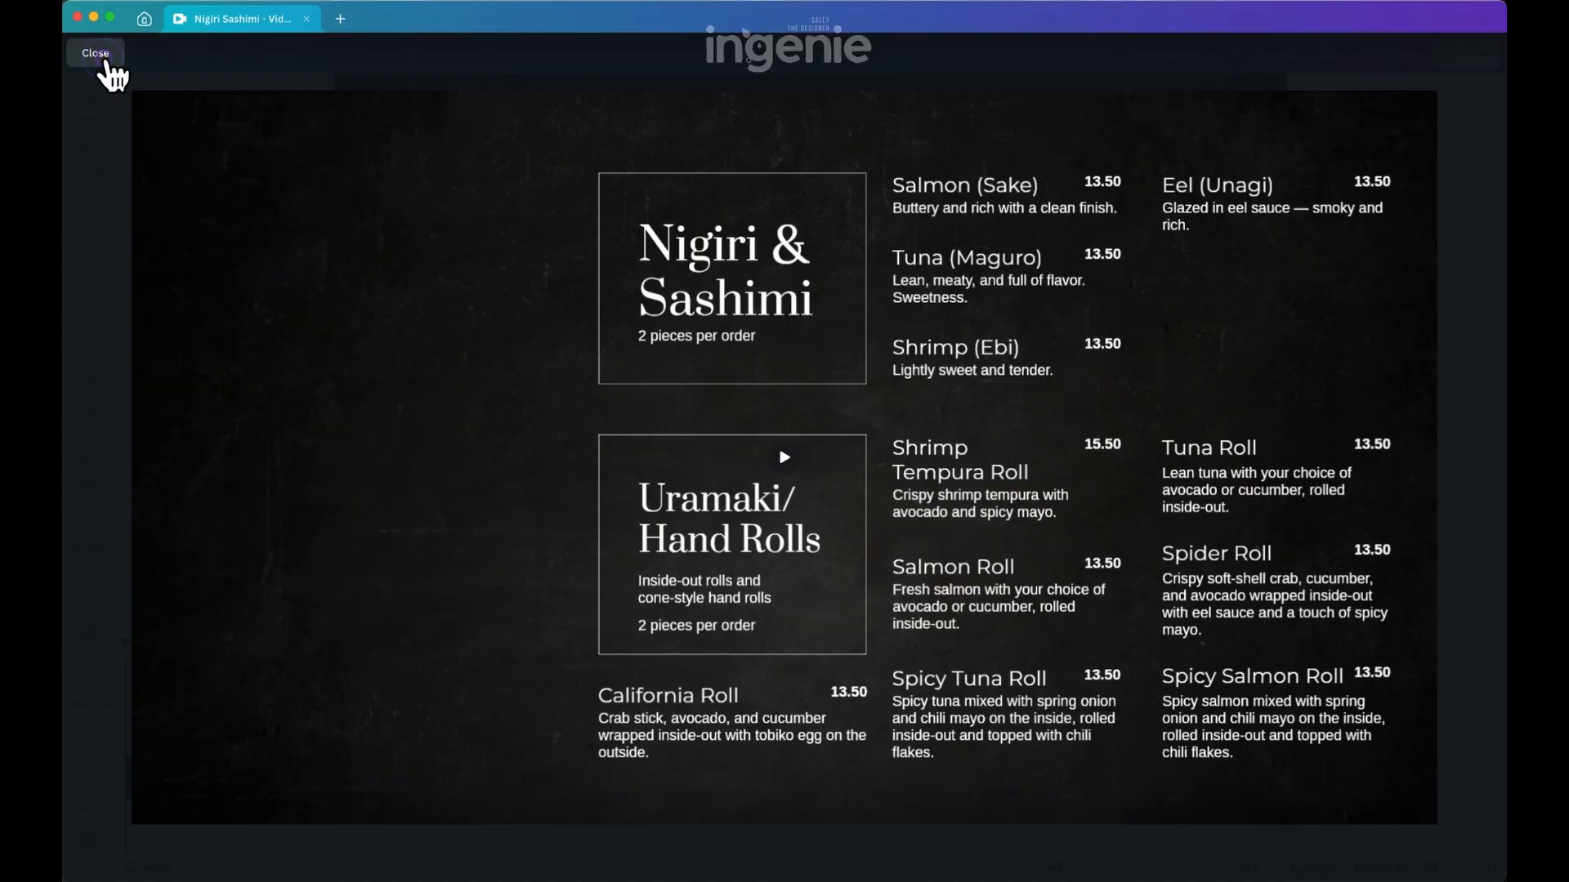
left_click(106, 66)
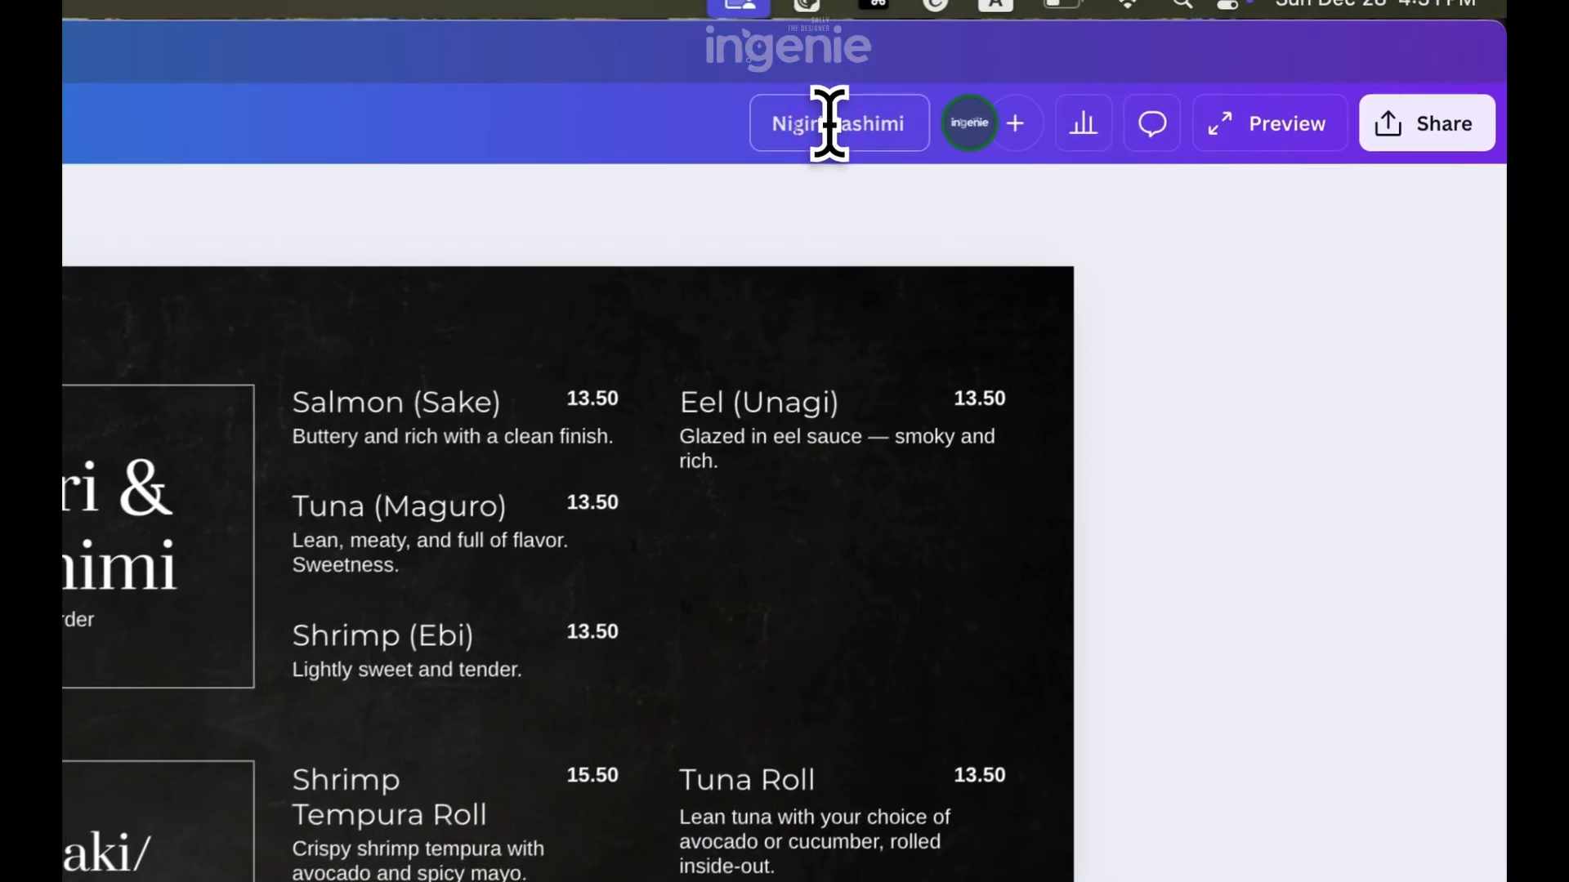
Rename the design as Screen 2 and move it to a new folder named Your Restaurant Name in Your Projects
left_click(830, 124)
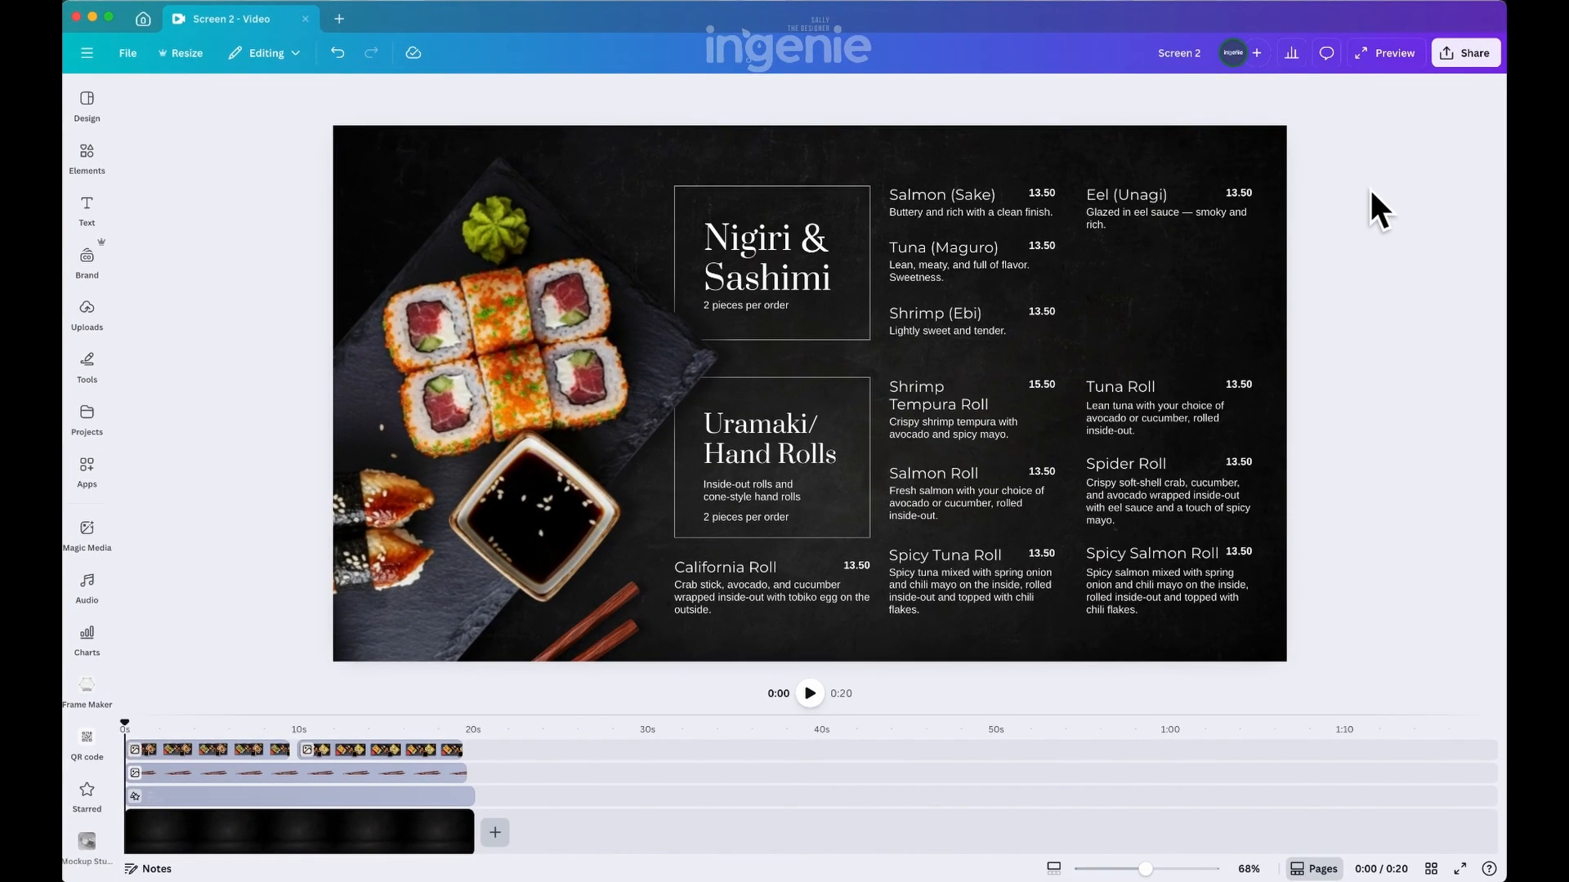
left_click(123, 55)
left_click(158, 323)
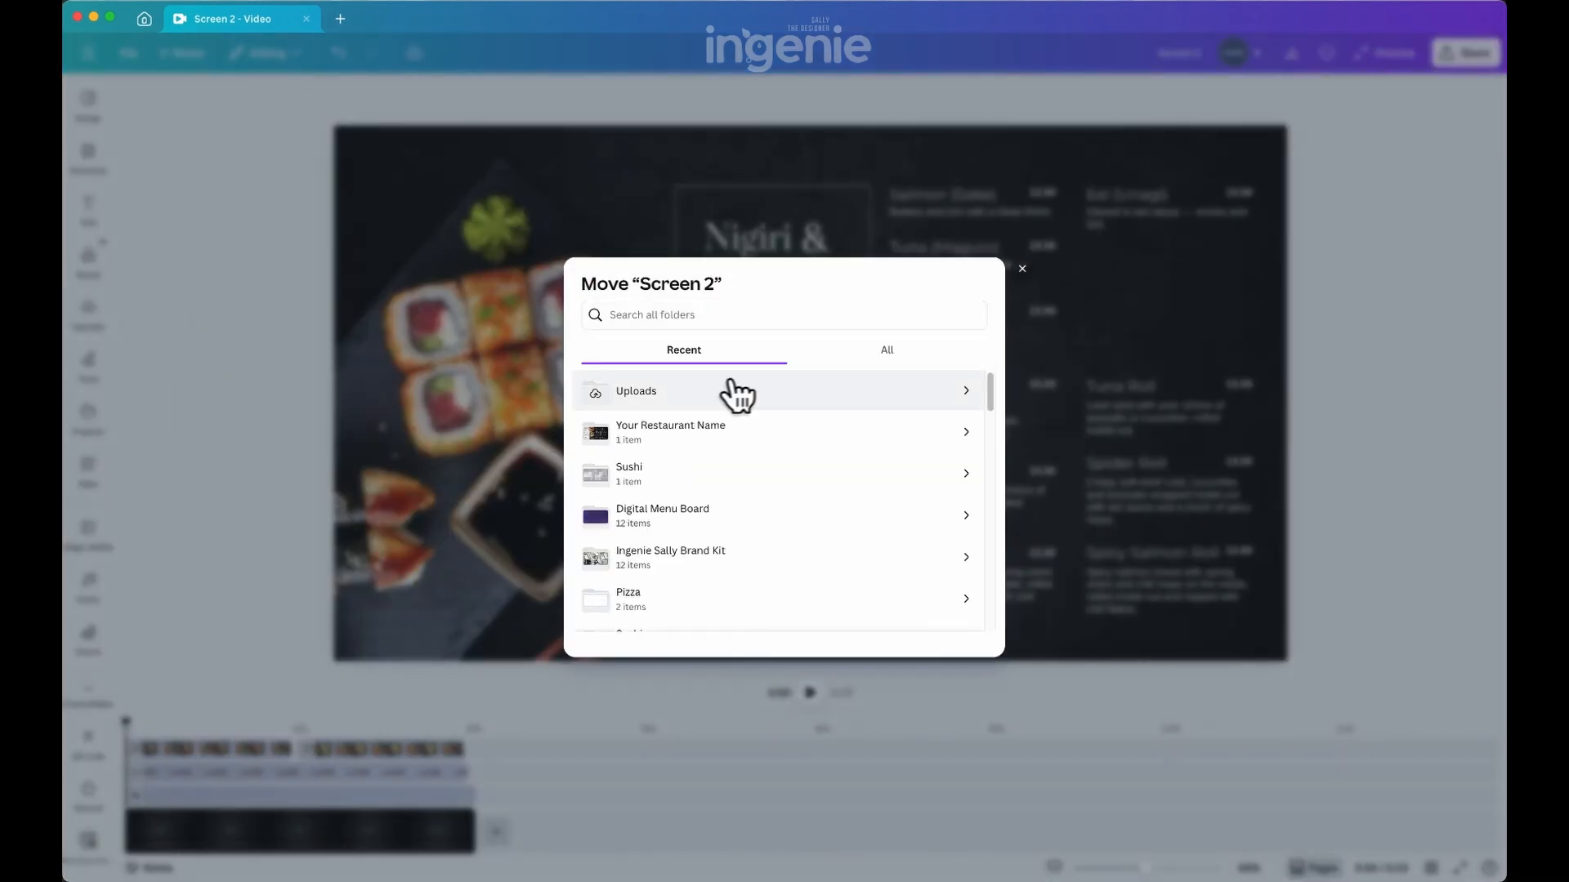
left_click(885, 356)
left_click(772, 400)
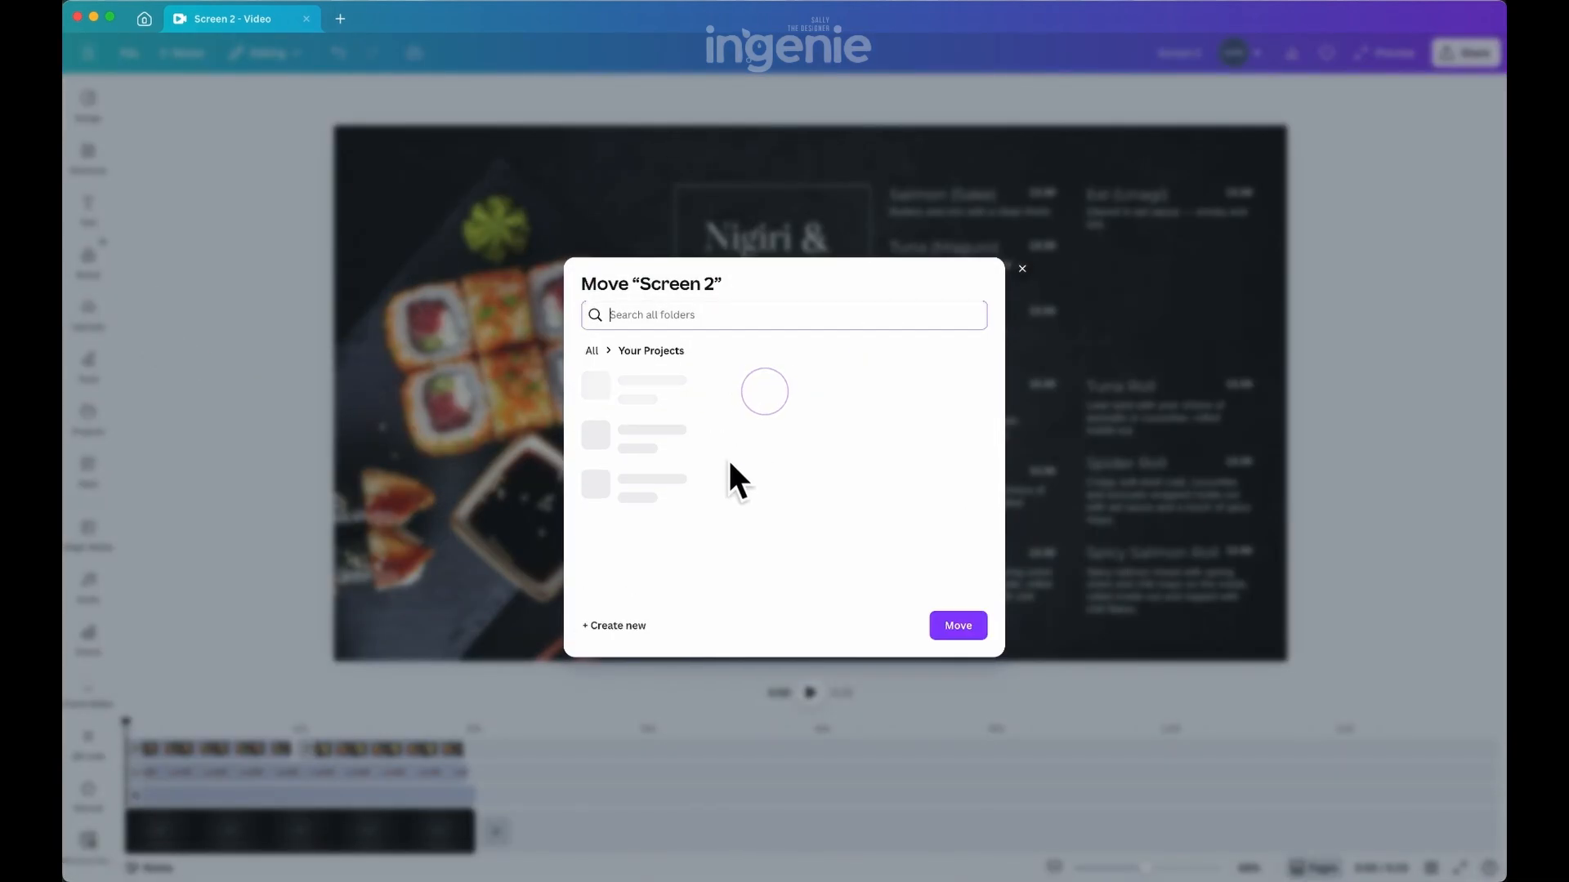
left_click(622, 627)
type("Y")
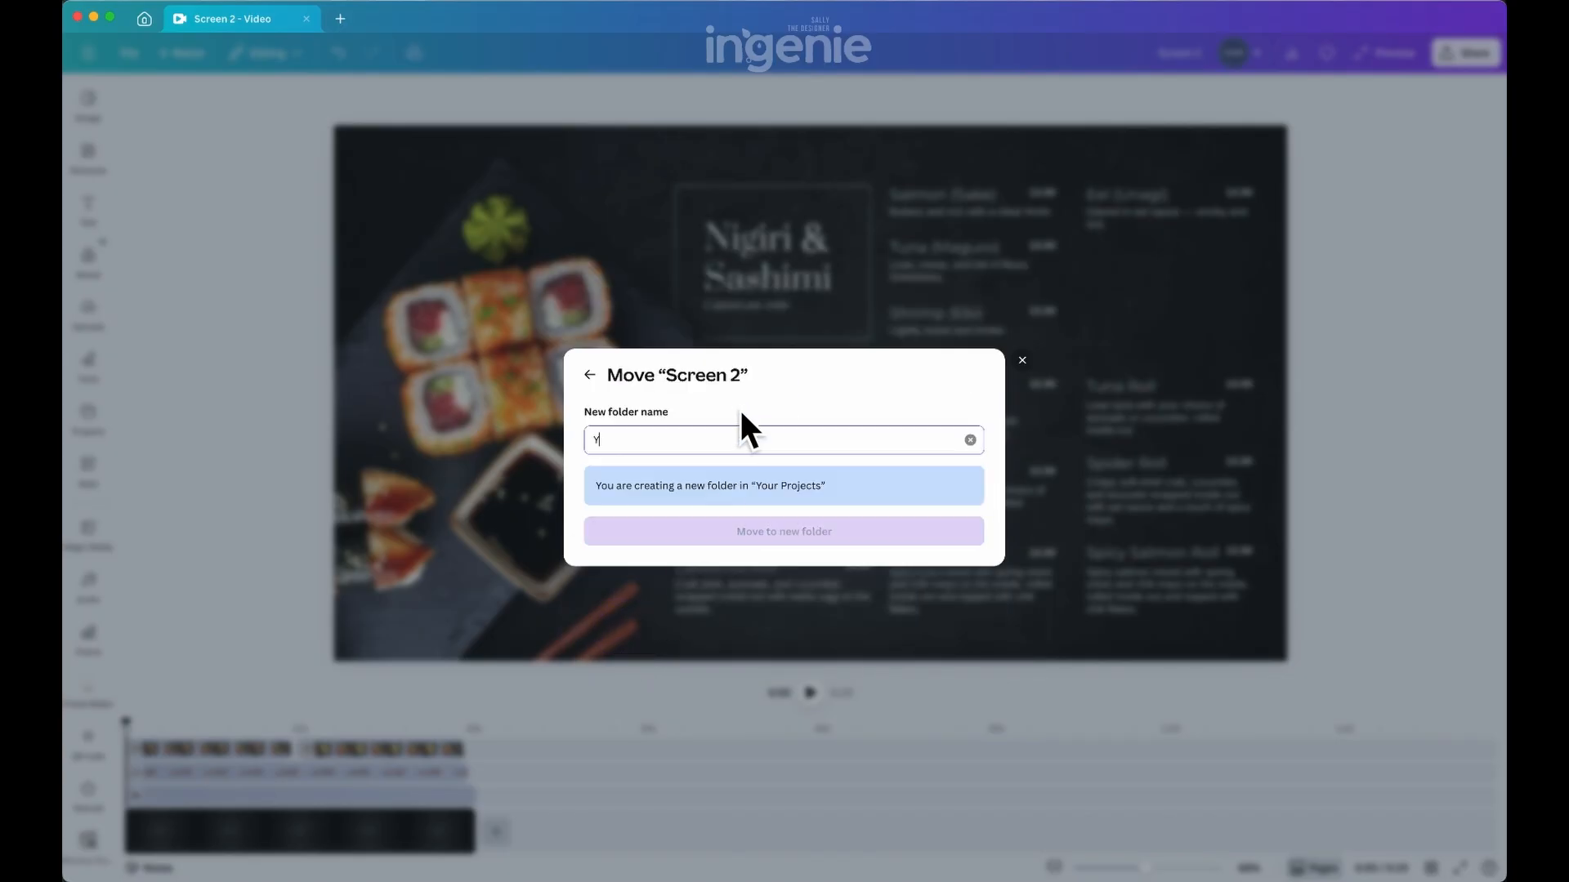
type("our Restaurant Name")
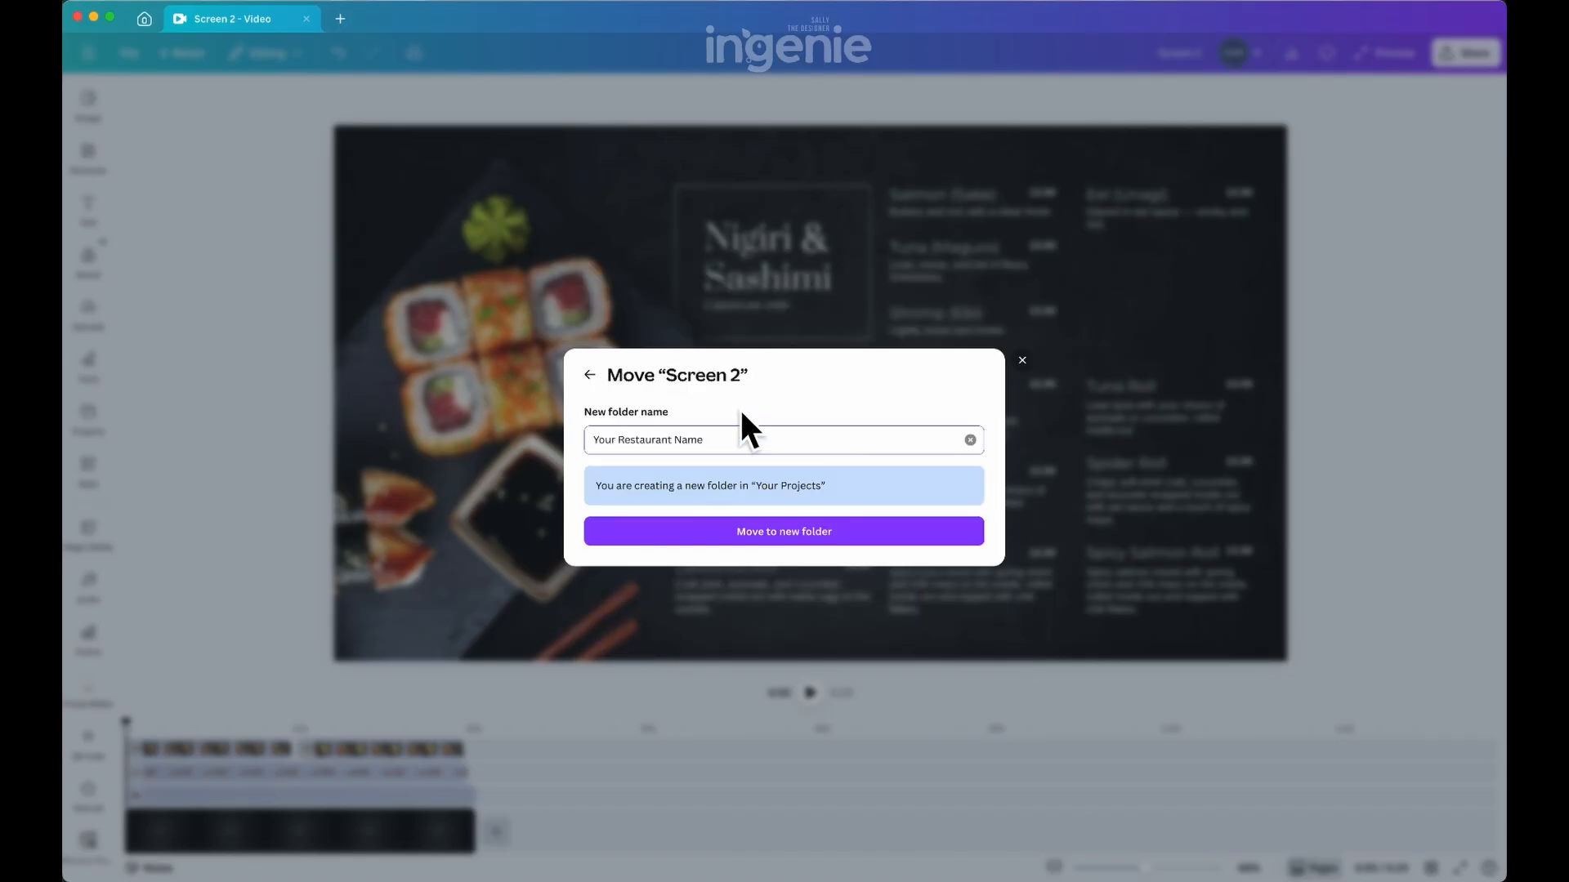
left_click(782, 531)
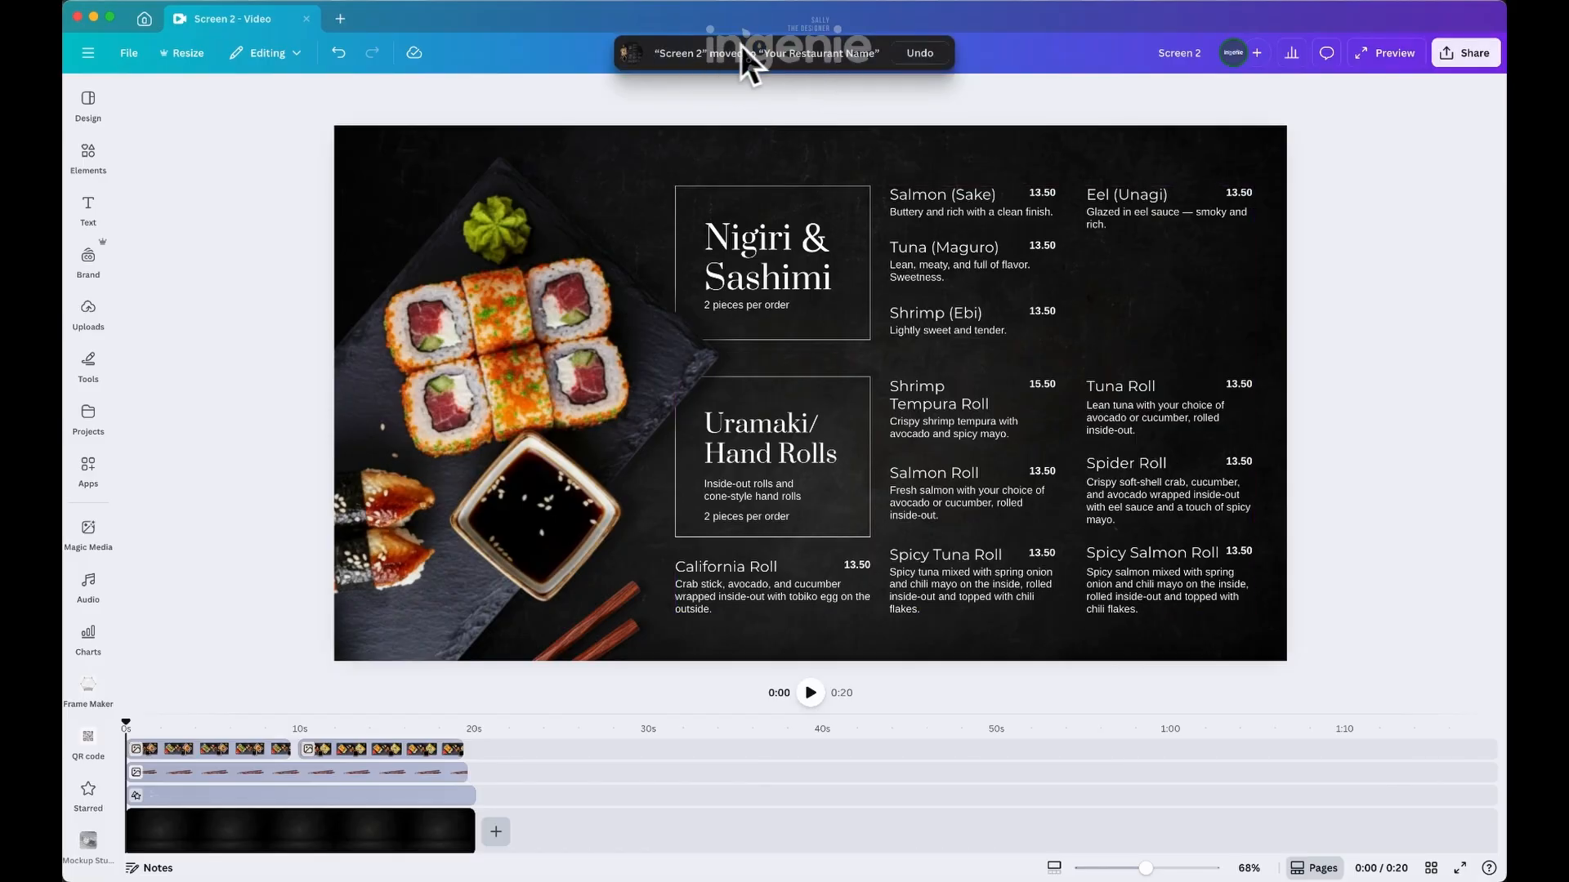
Close the design and reopen Screen 2 from the newly created Your Restaurant Name folder in the projects
left_click(306, 18)
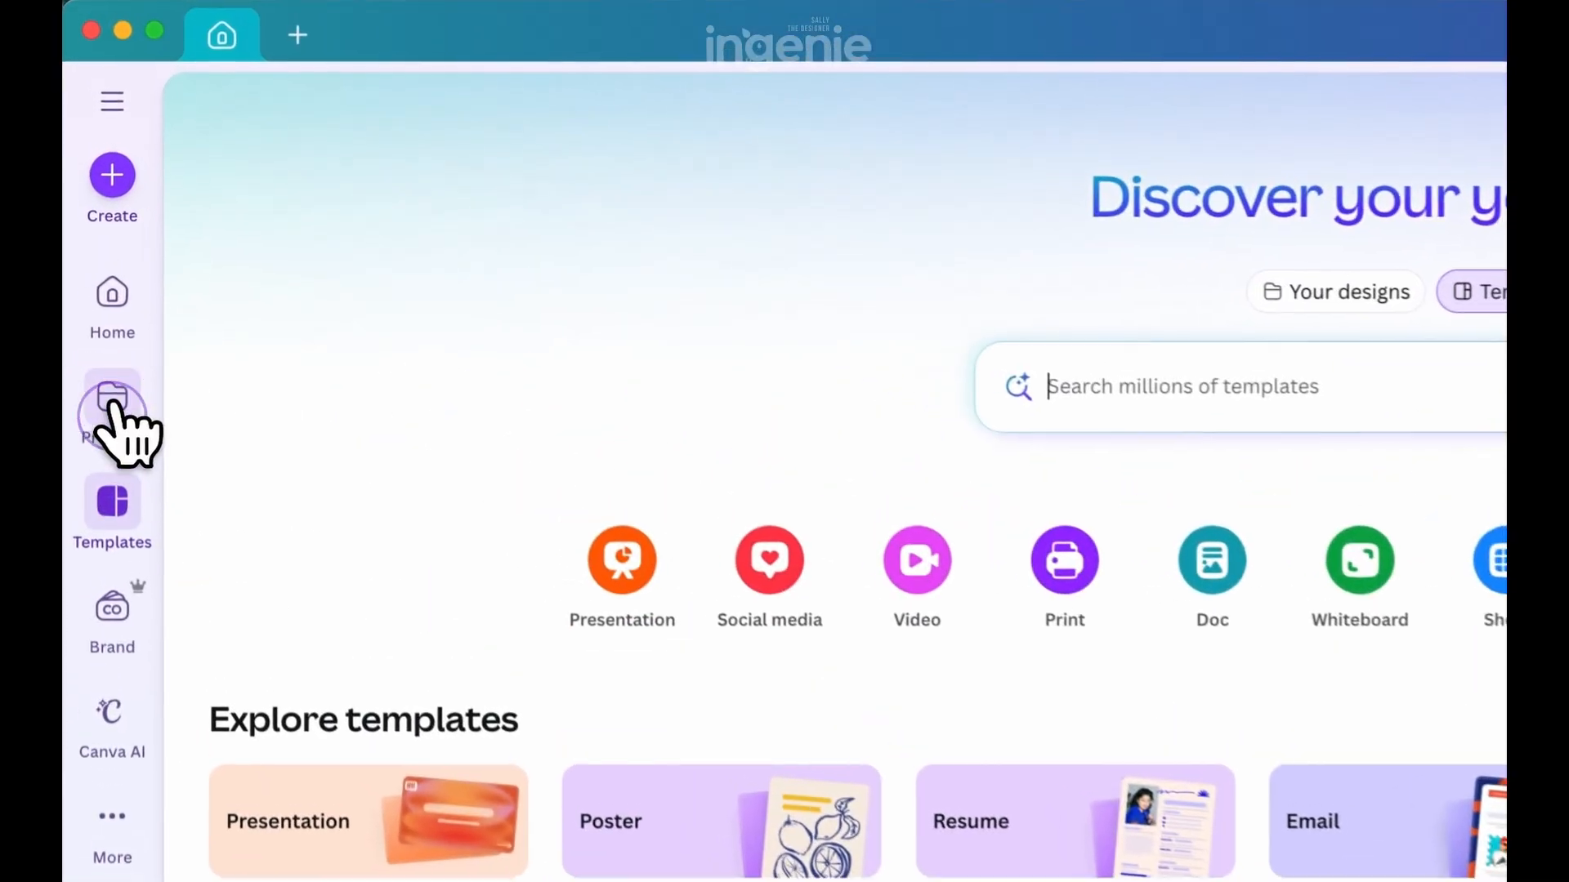
left_click(89, 209)
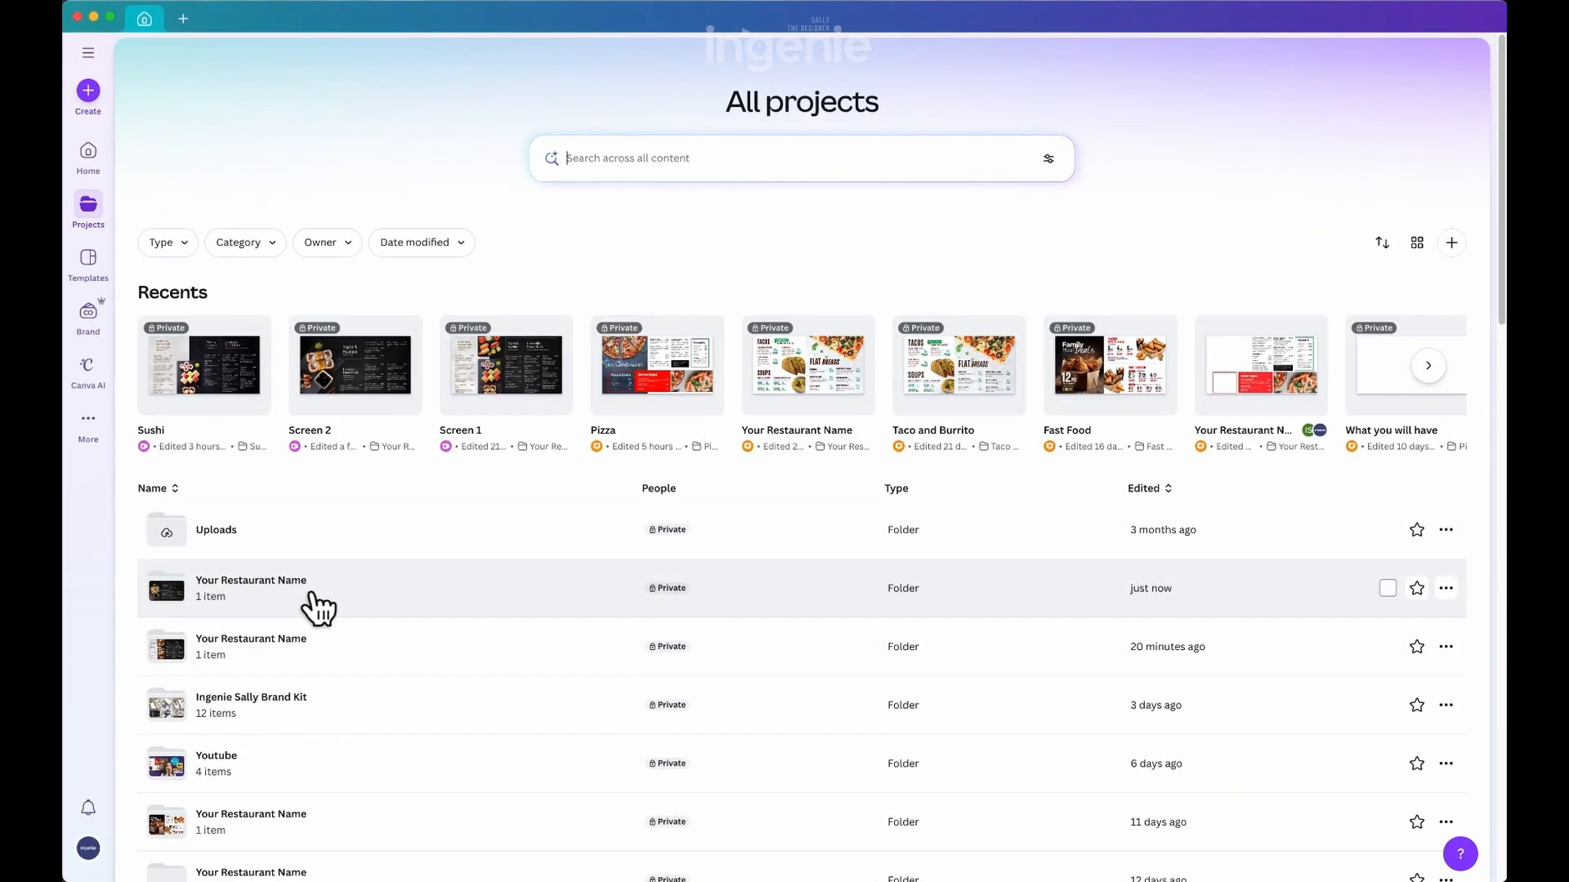
left_click(343, 588)
left_click(370, 275)
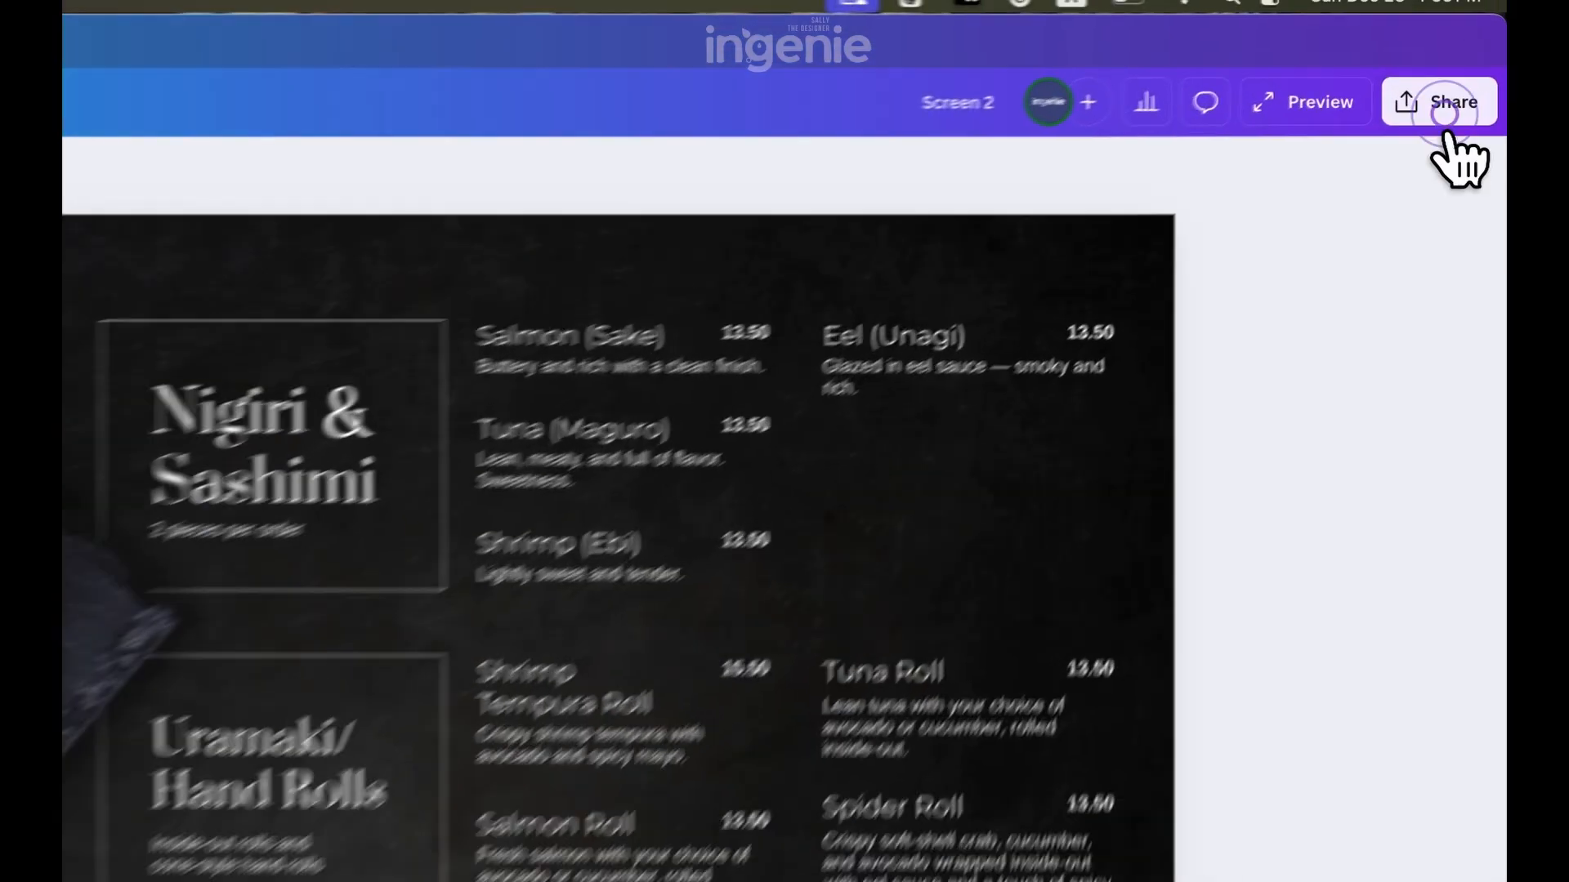
Download the design as an MP4 video at 1080p (HD) and play the exported Screen 2.mp4 file
left_click(1468, 52)
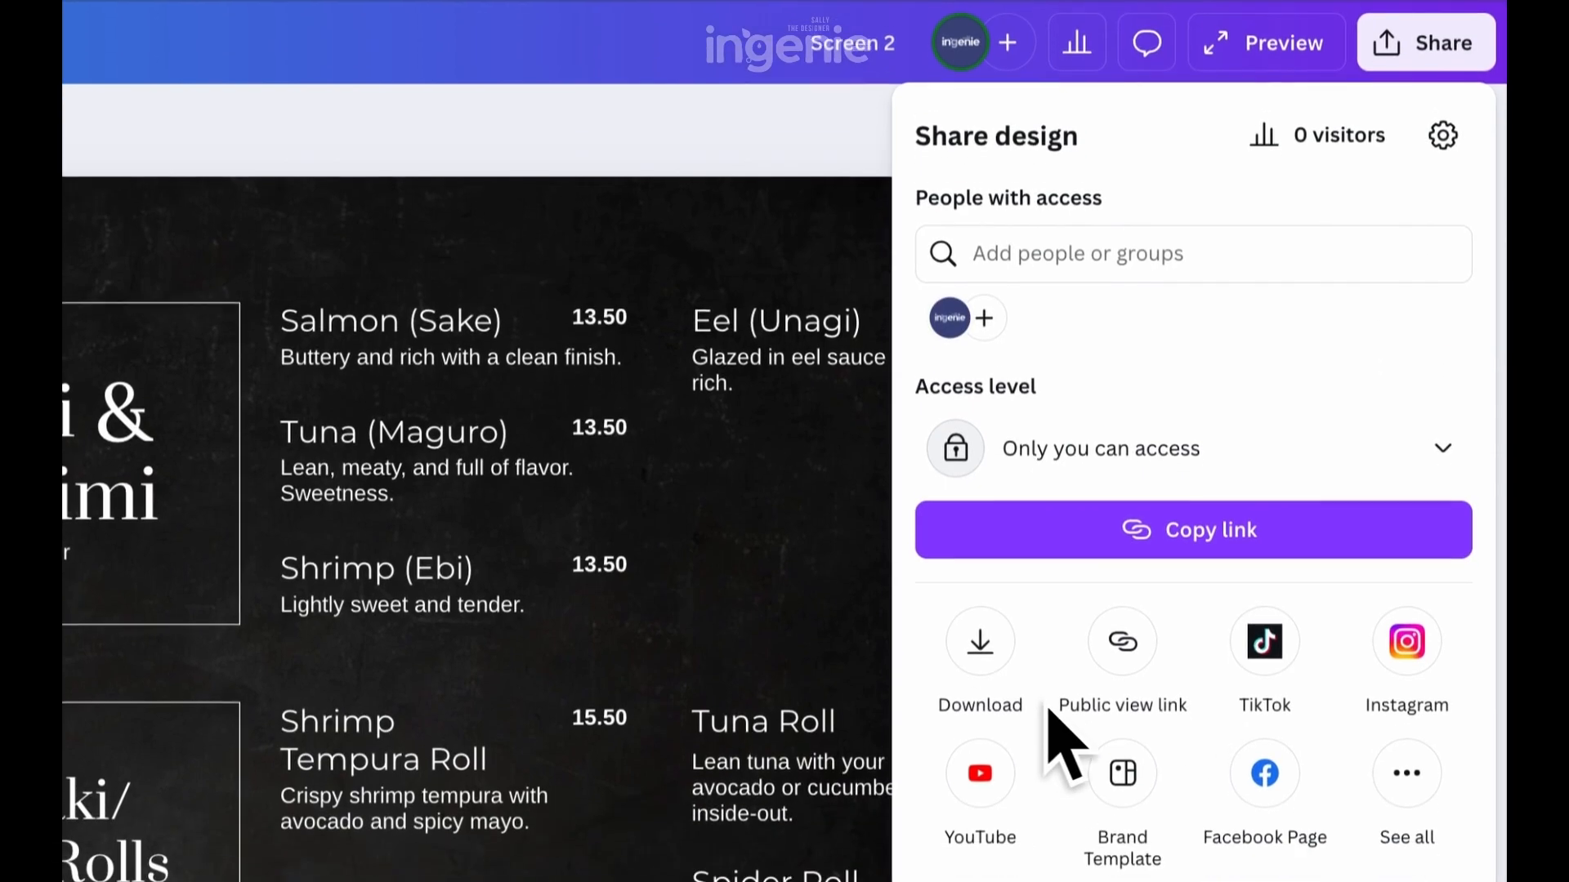
left_click(980, 724)
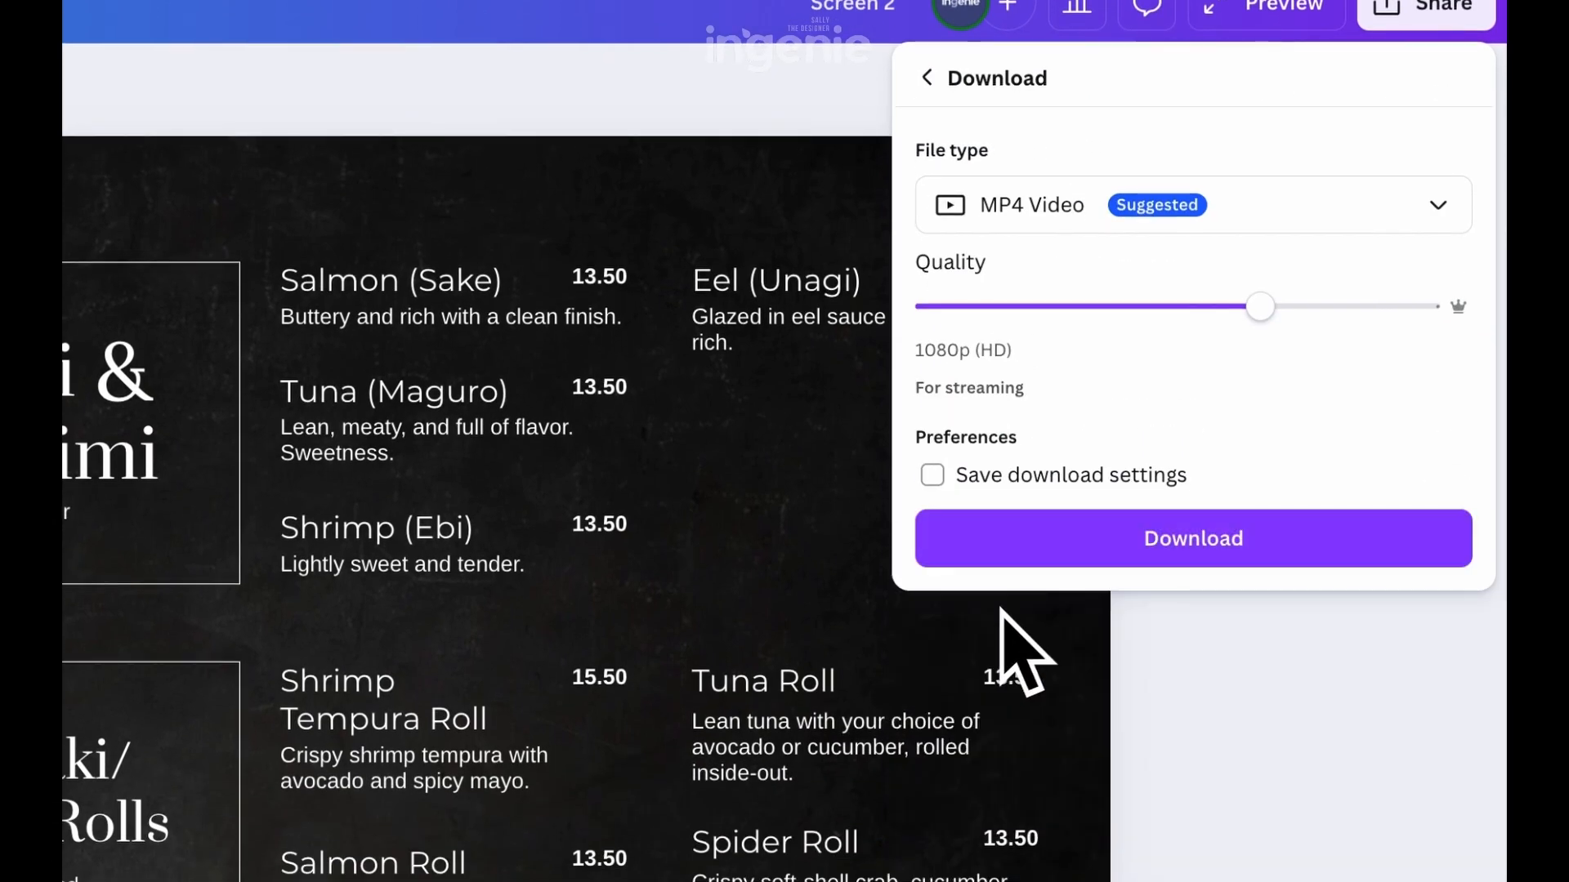
left_click(1466, 227)
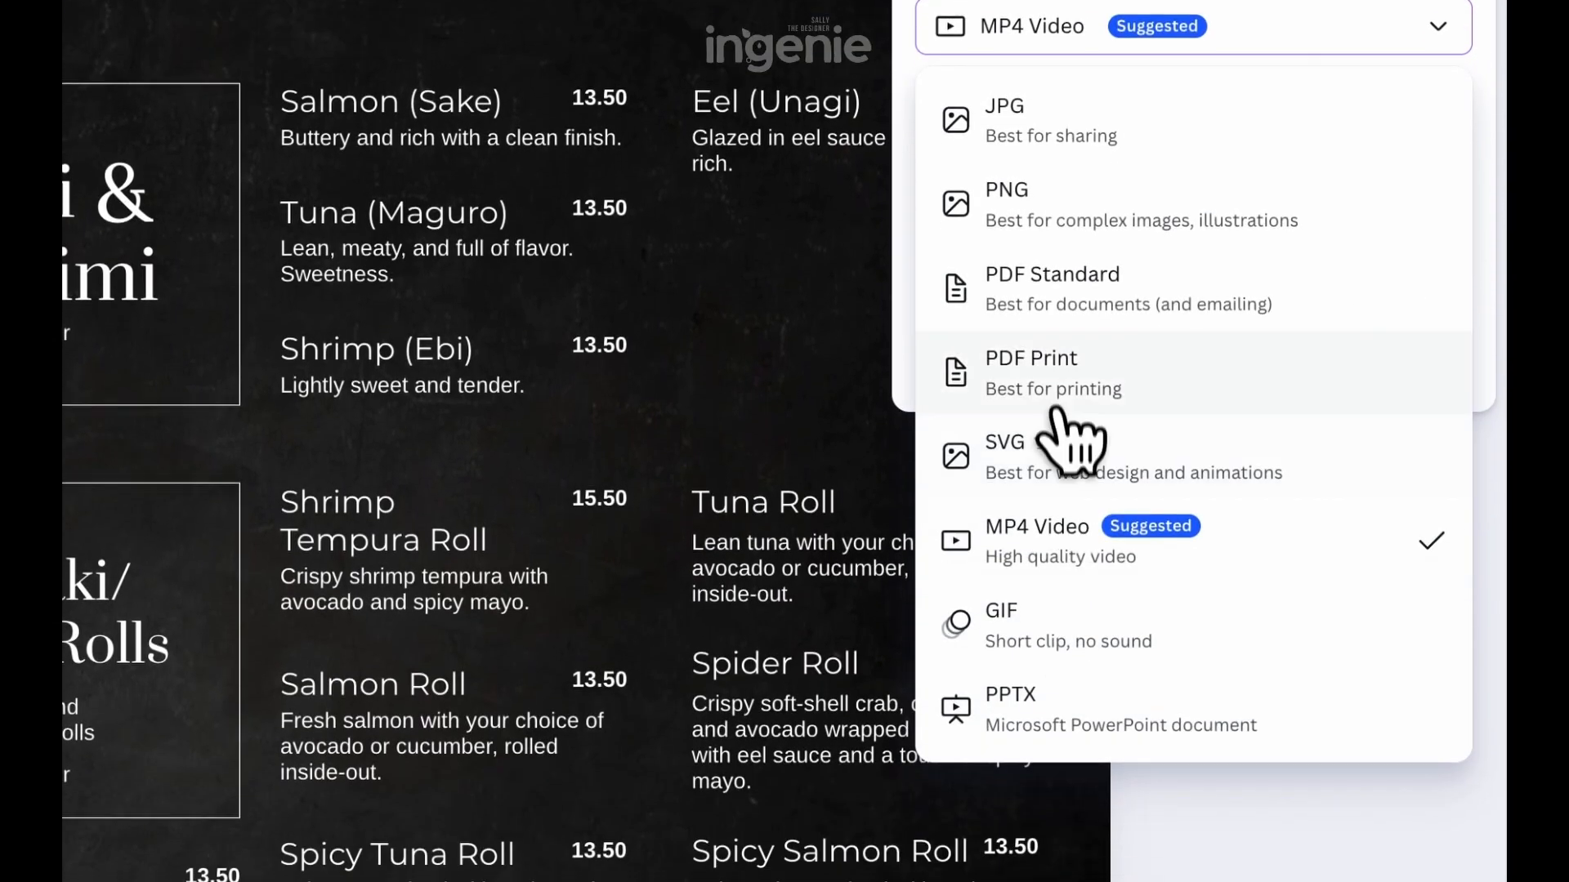
left_click(1298, 583)
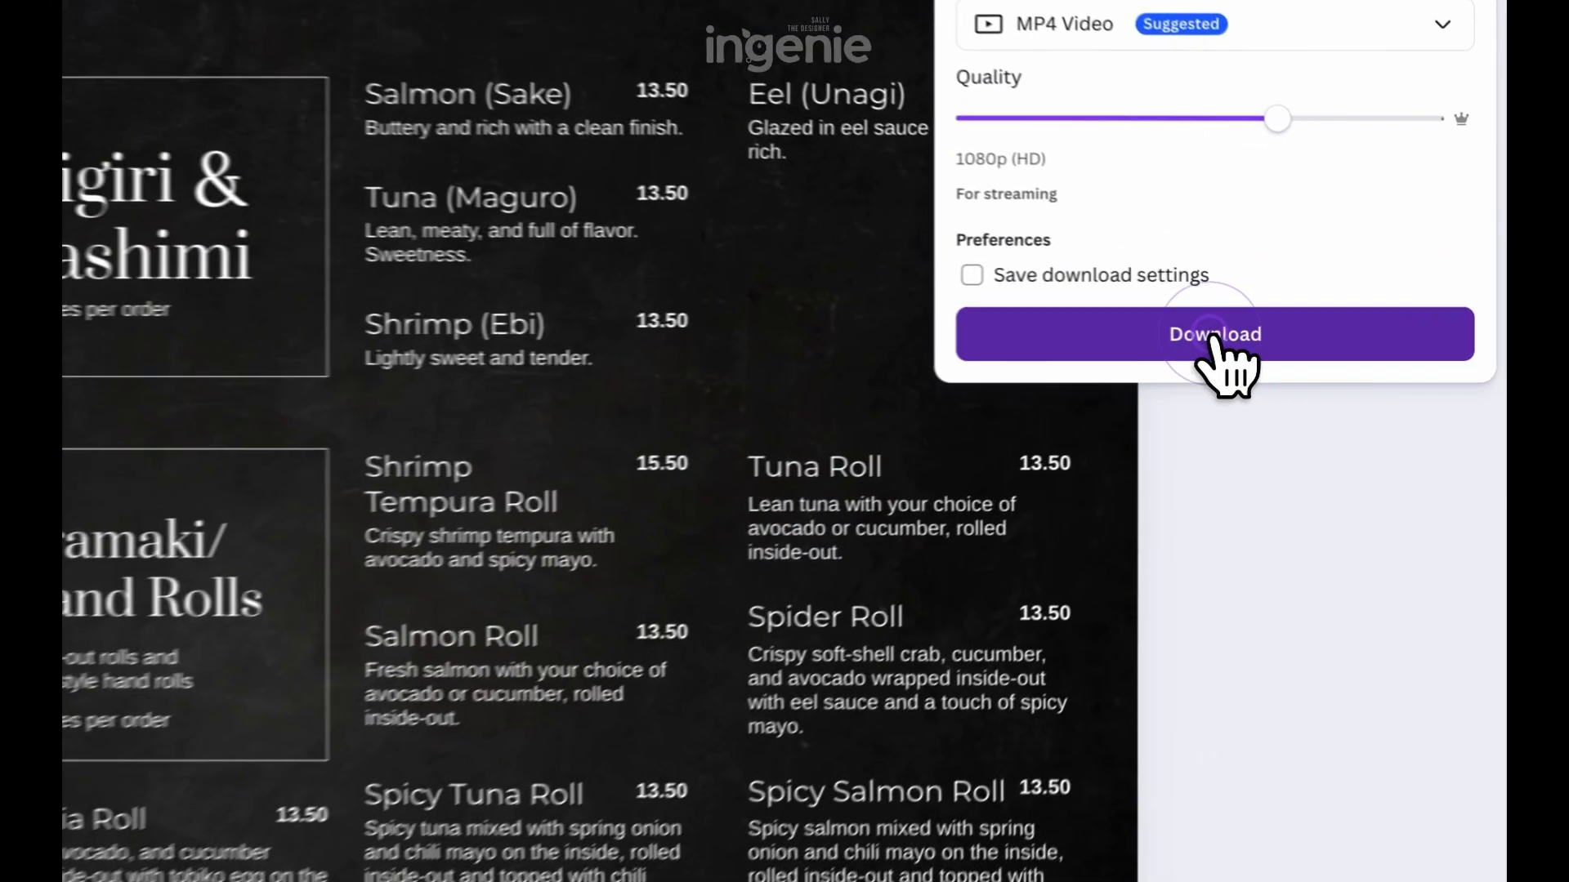
left_click(1345, 319)
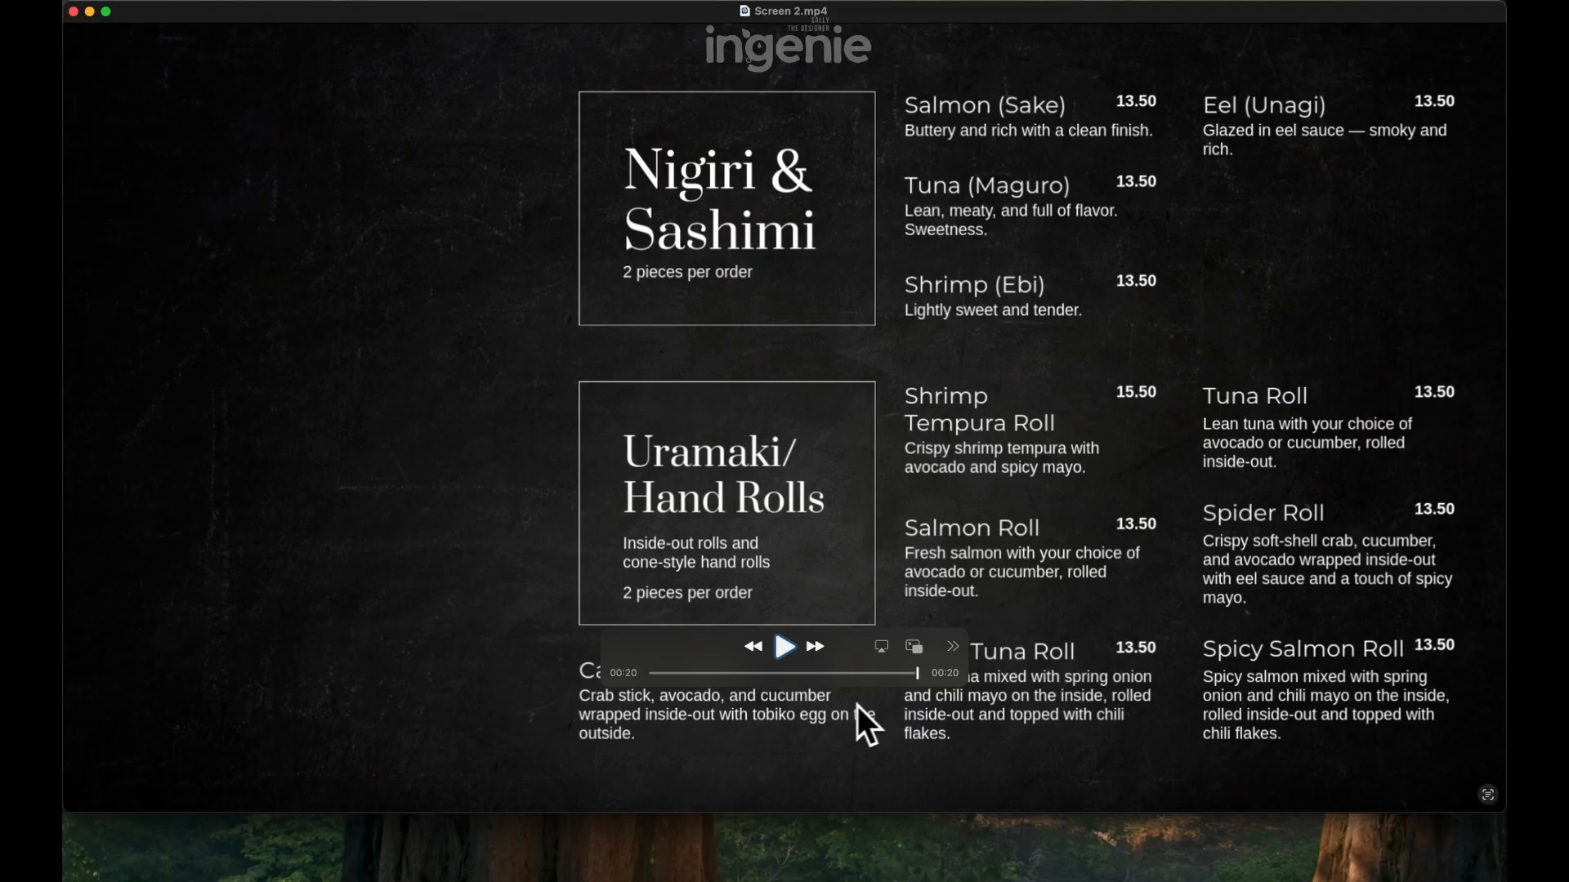
left_click(780, 646)
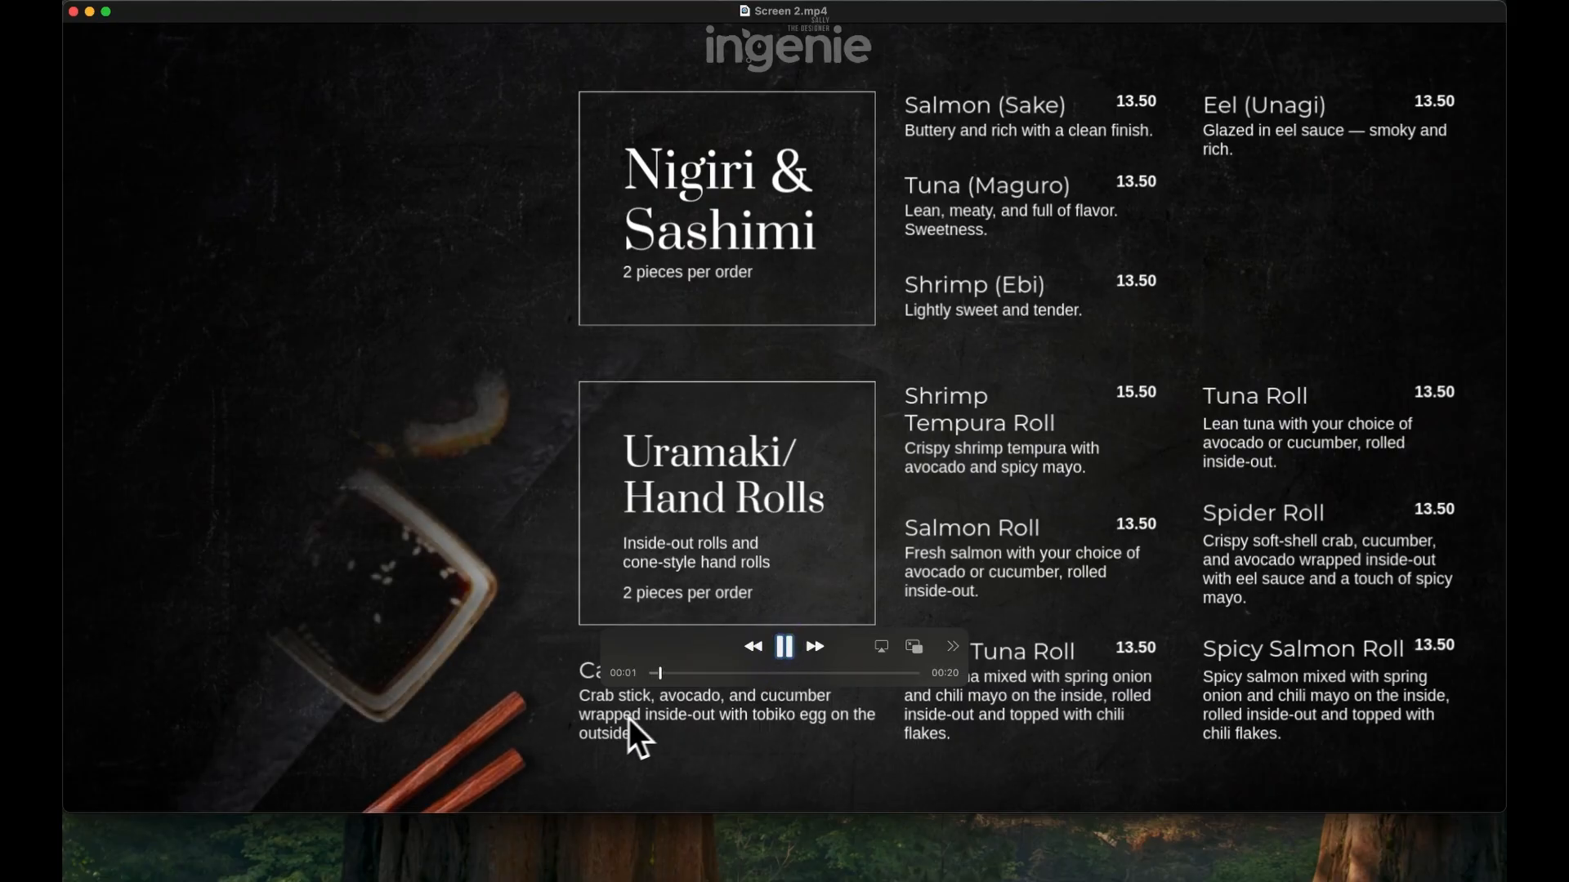